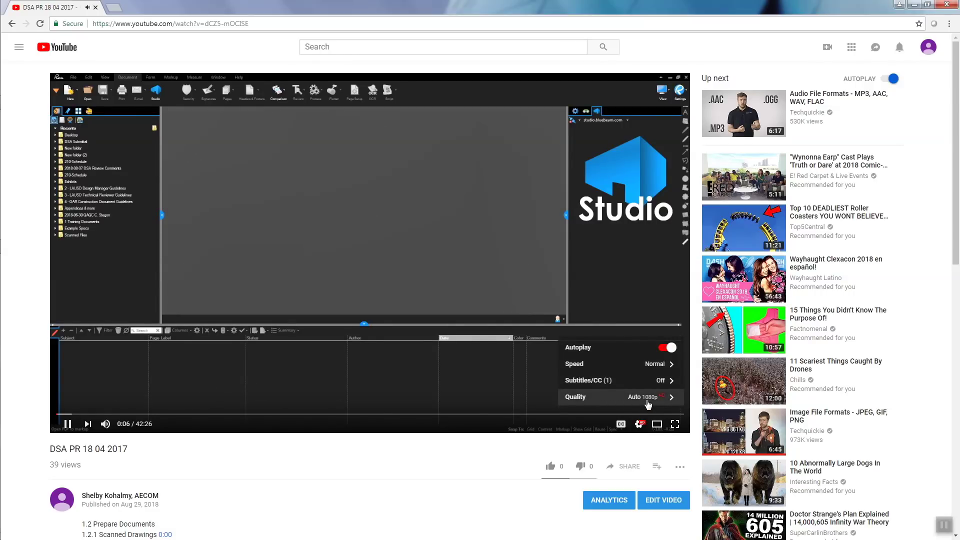
# - Switch the tutorial to 1080p and jump to the Flatten Document chapter at 8:54
pyautogui.click(650, 397)
pyautogui.click(665, 298)
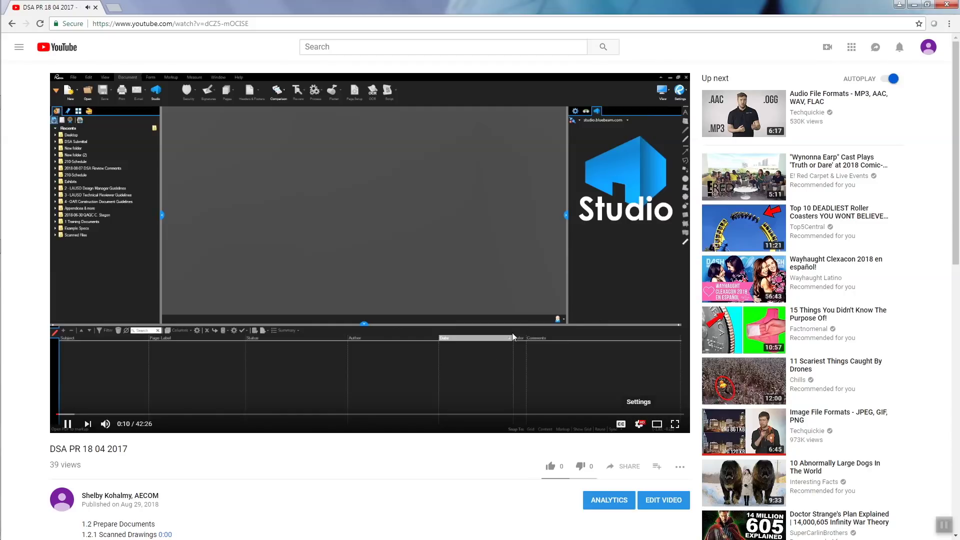
pyautogui.scroll(-5, 400, 471)
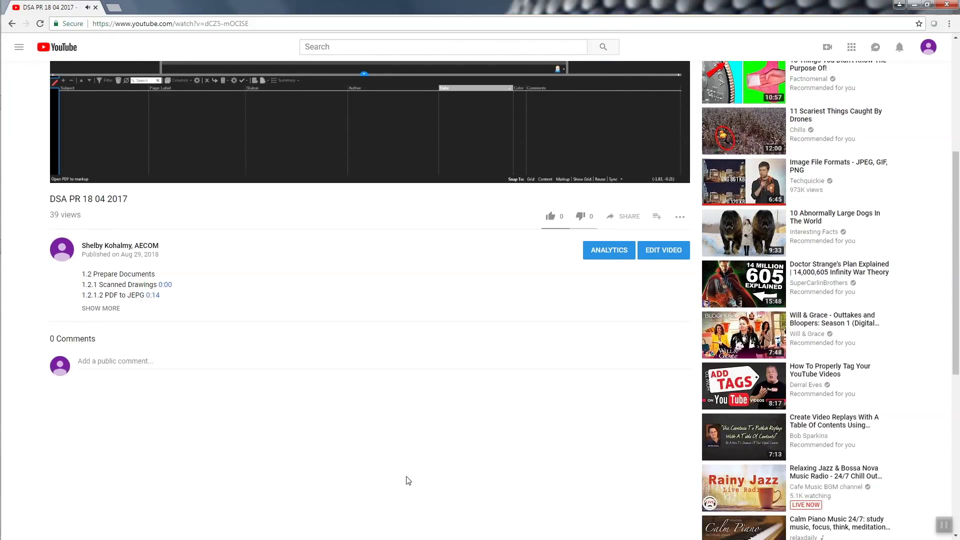
pyautogui.click(101, 309)
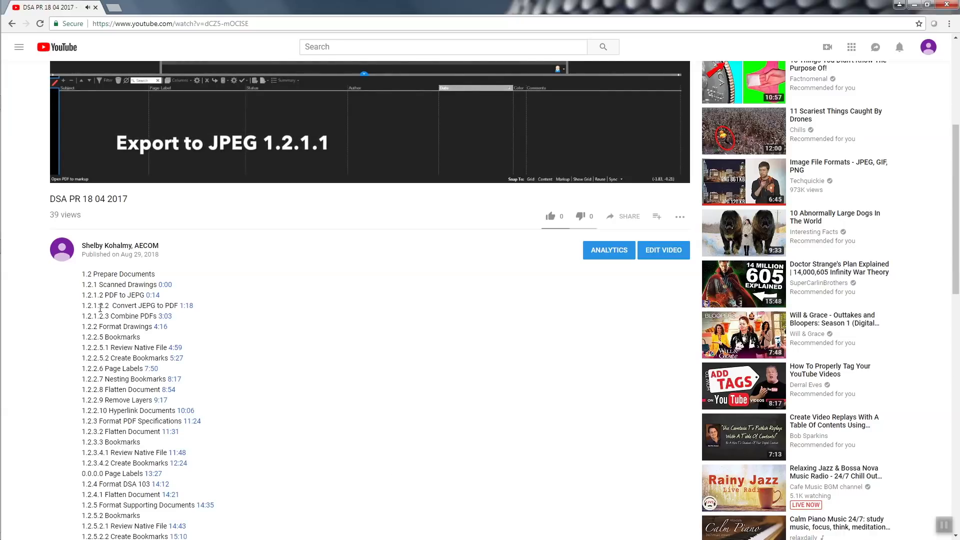
pyautogui.click(169, 390)
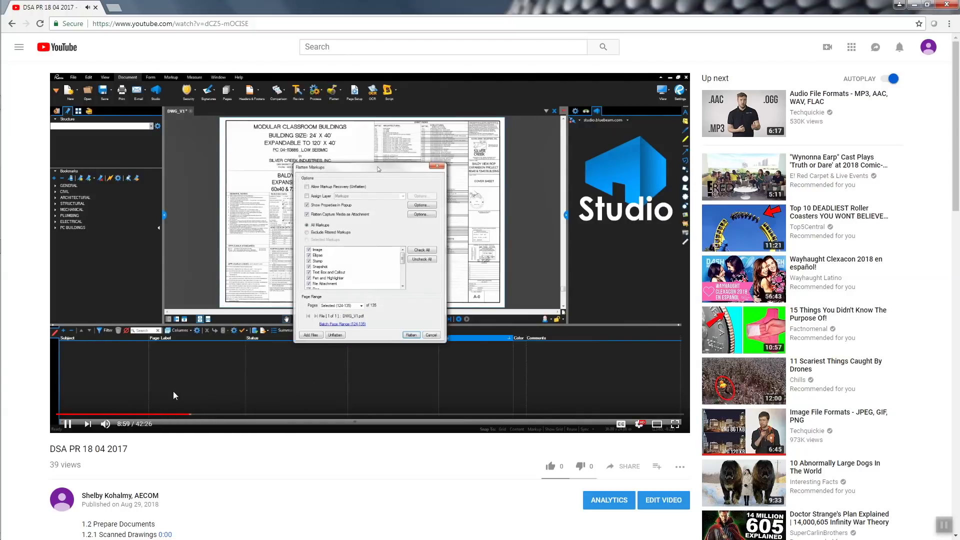
# - Watch the tutorial full screen, then leave full-screen viewing
pyautogui.click(675, 424)
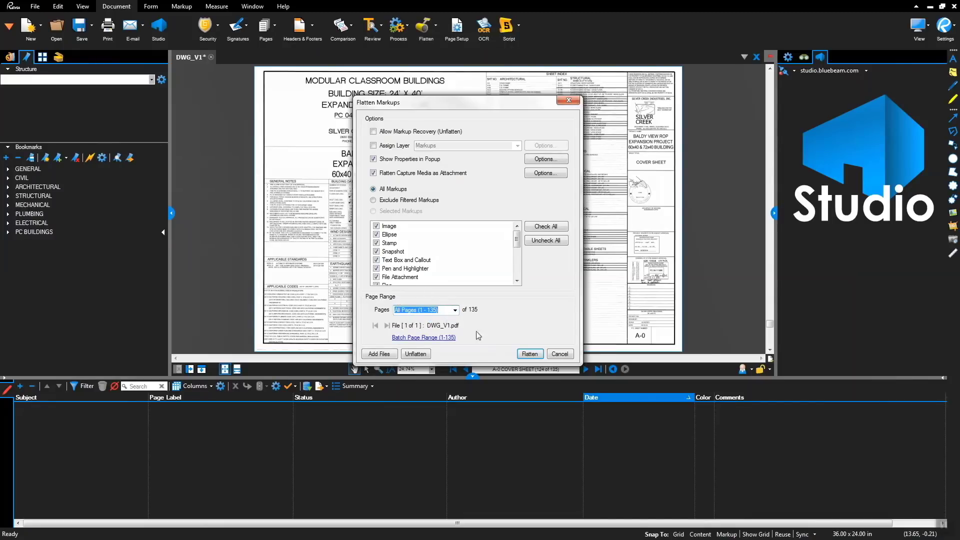
pyautogui.press('Escape')
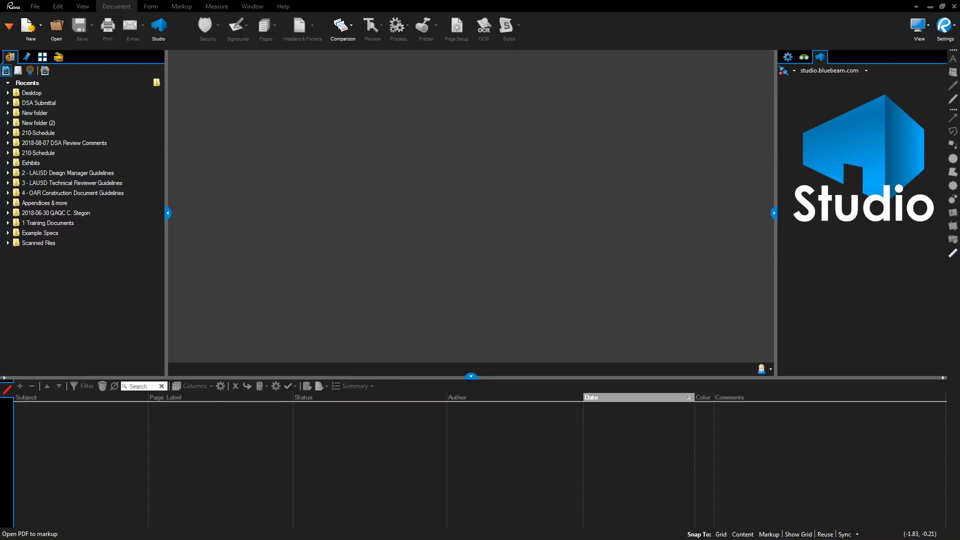
# - Open PC Buildings.pdf from the Desktop's DSA Submittal folder
pyautogui.click(56, 26)
pyautogui.click(302, 130)
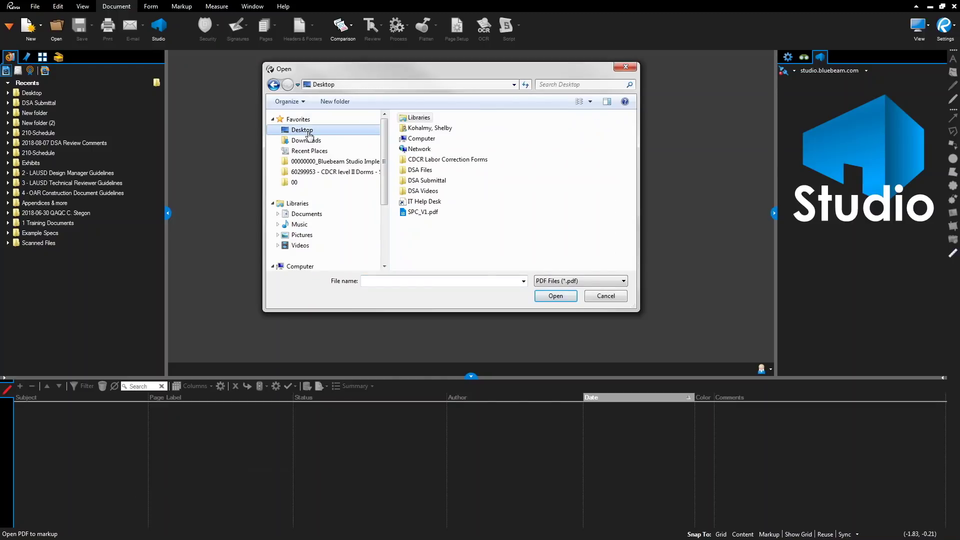
pyautogui.doubleClick(426, 181)
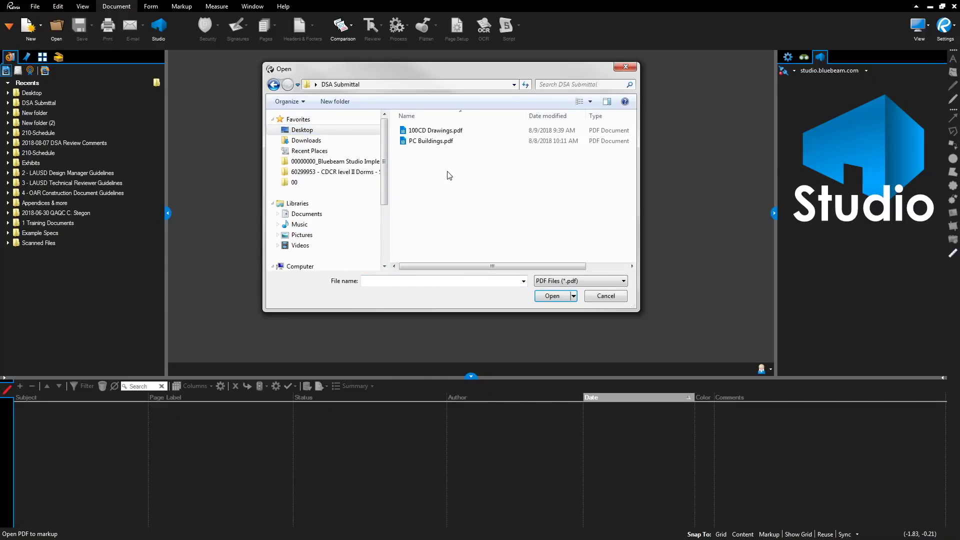
pyautogui.click(433, 143)
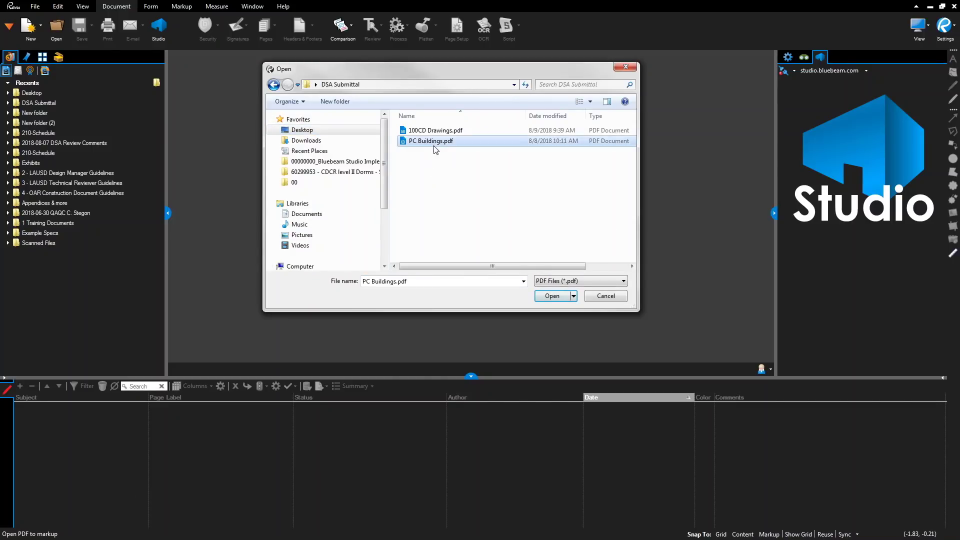
pyautogui.click(561, 299)
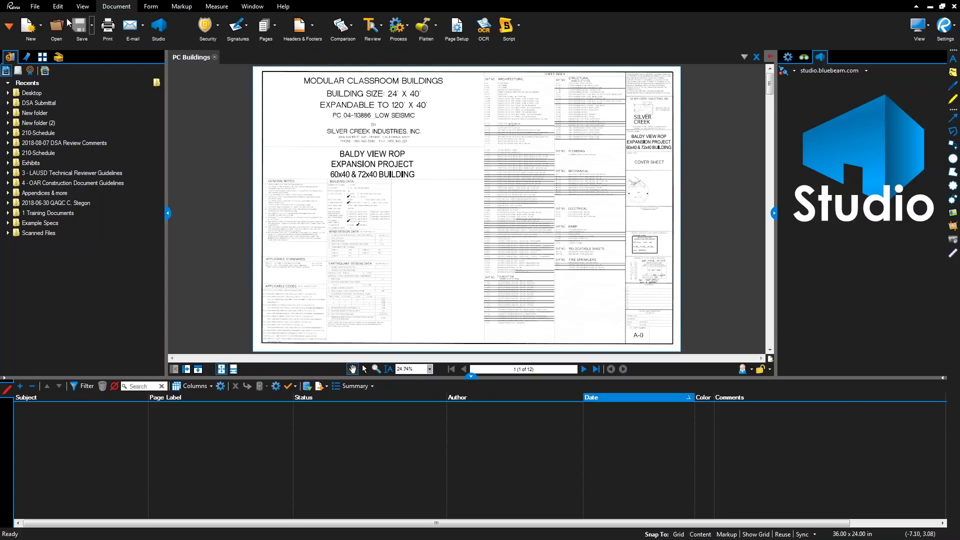
# - Export the PC Buildings pages as JPEG images into a new Desktop folder named 'New folder'
pyautogui.click(34, 7)
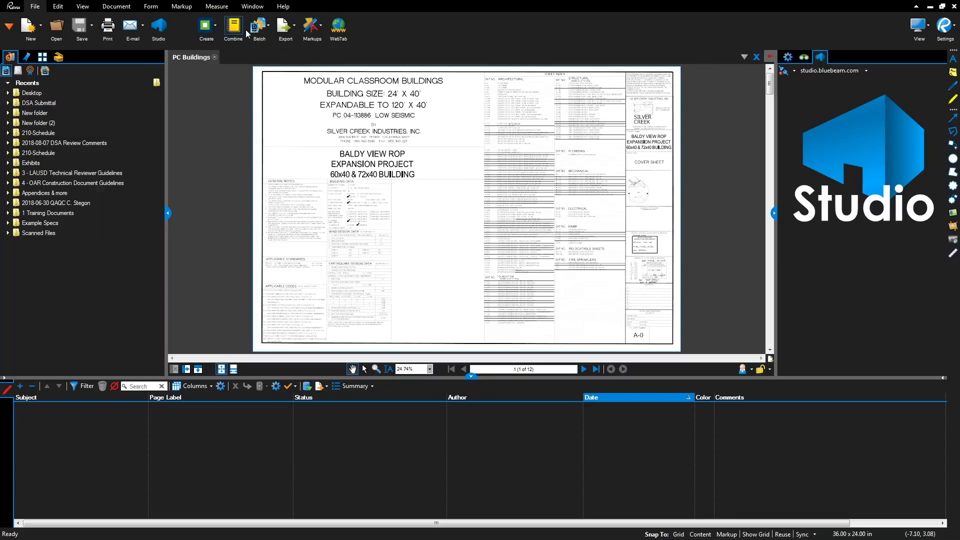
pyautogui.click(289, 31)
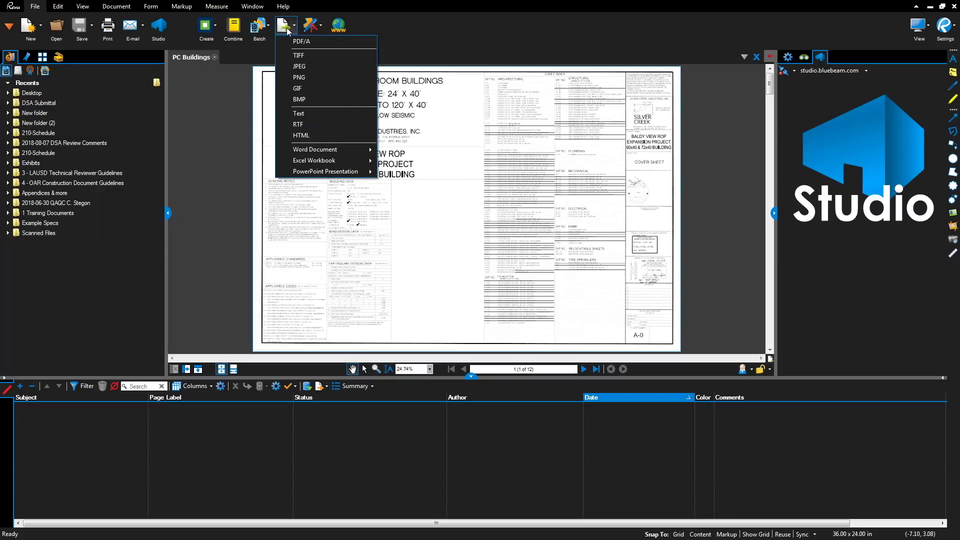
pyautogui.click(318, 68)
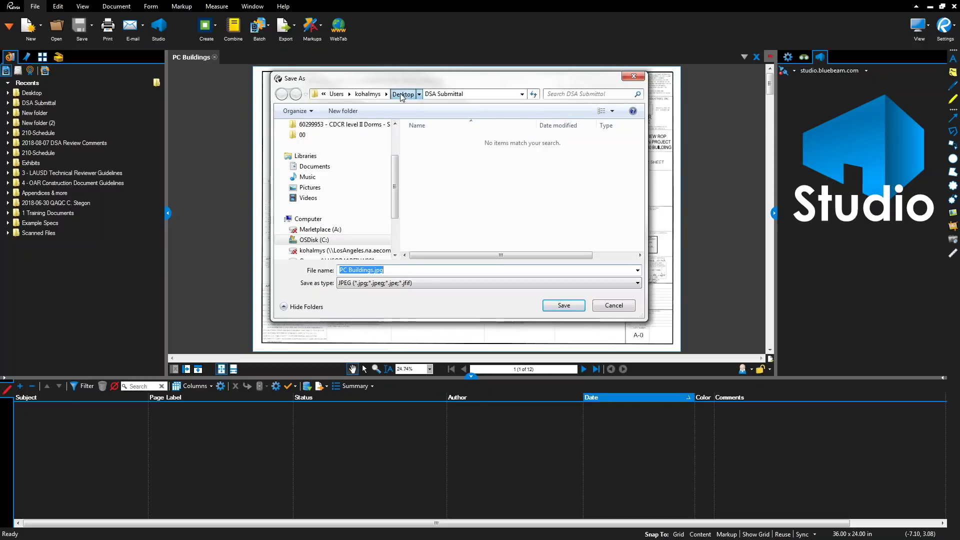
pyautogui.click(402, 93)
pyautogui.rightClick(434, 202)
pyautogui.moveTo(475, 311)
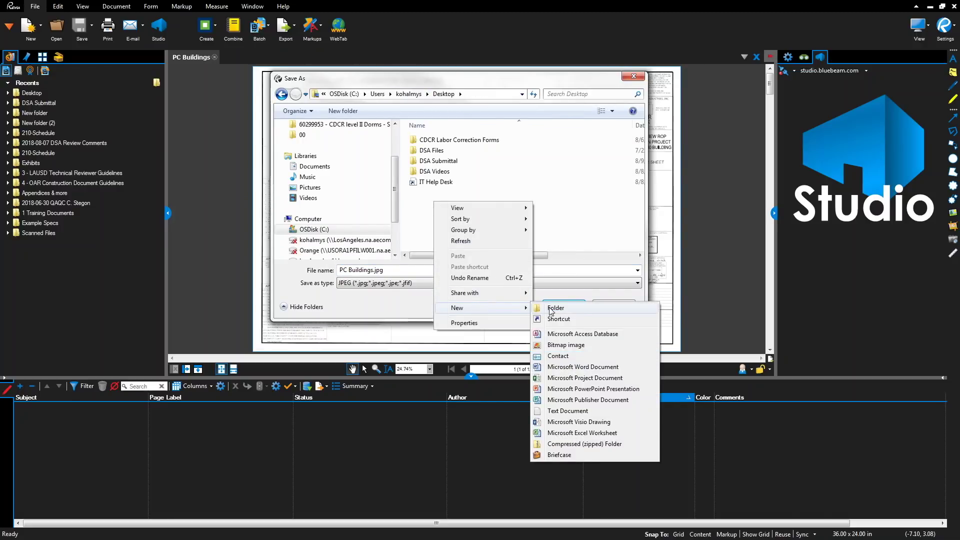
pyautogui.click(552, 309)
pyautogui.click(481, 250)
pyautogui.doubleClick(444, 185)
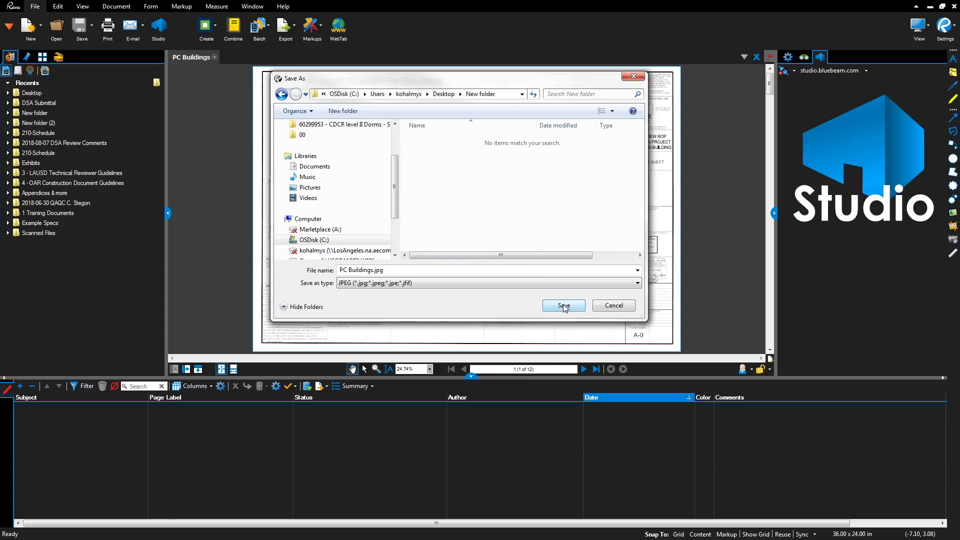
pyautogui.click(564, 306)
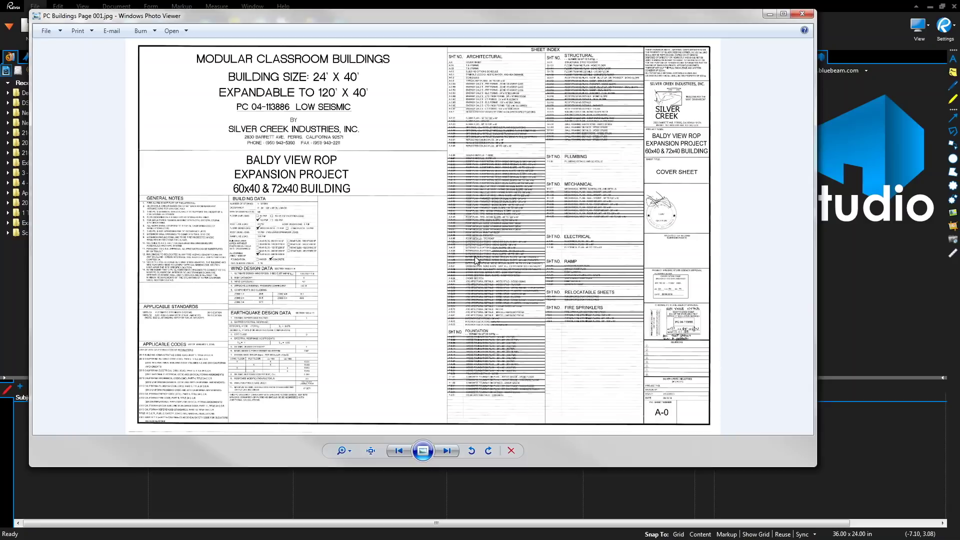
# - Close the exported Page 001 image preview and the PC Buildings document
pyautogui.click(803, 15)
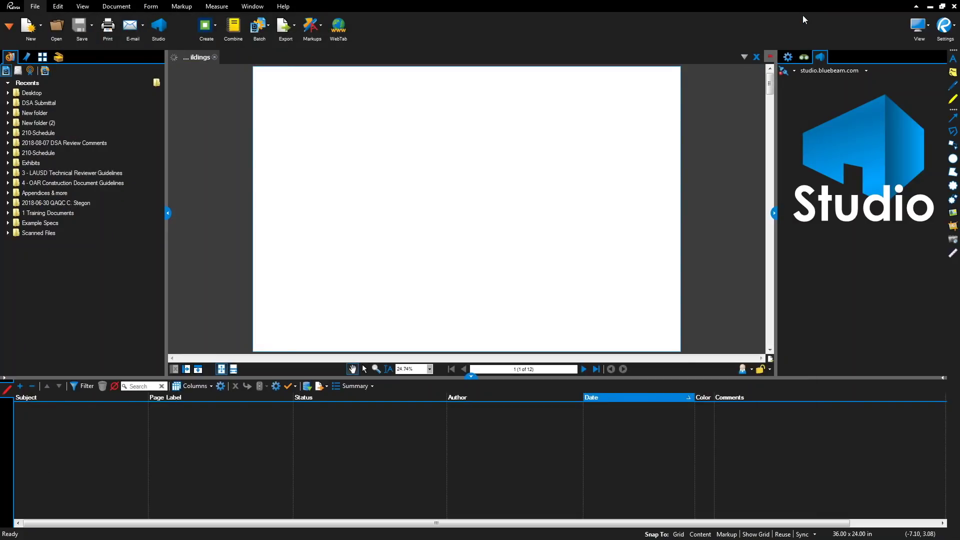
pyautogui.click(214, 58)
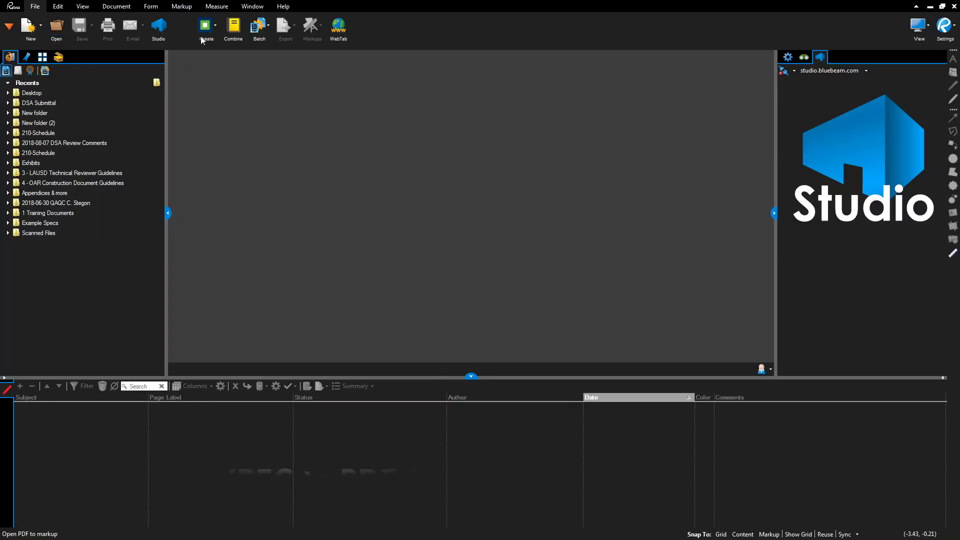
# - Load all twelve PC Buildings page JPGs from New folder into a Create From Multiple Files job
pyautogui.click(213, 29)
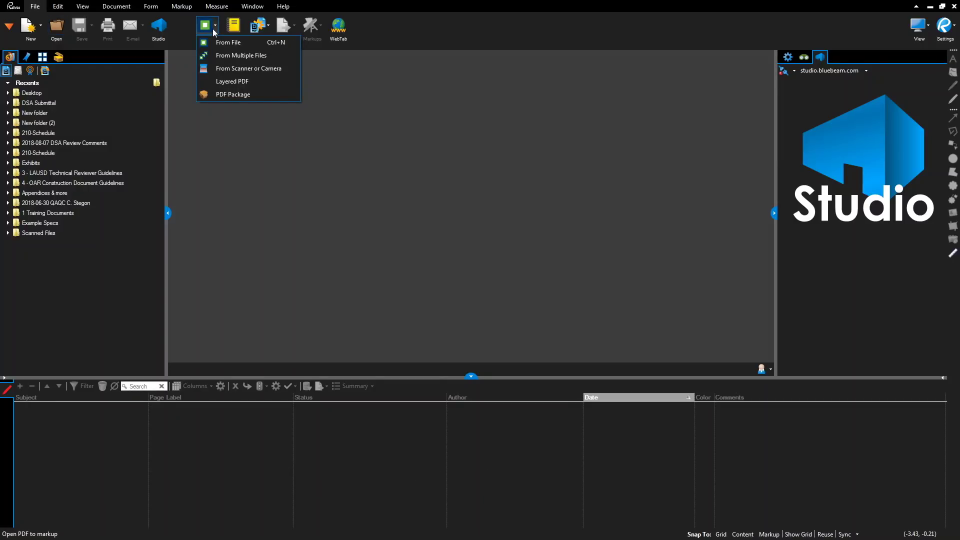
pyautogui.click(238, 55)
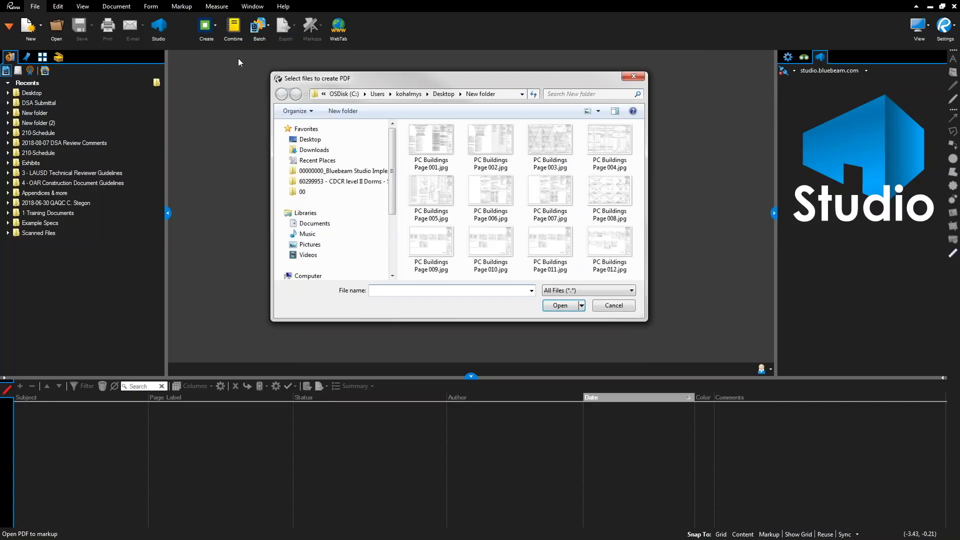
pyautogui.click(437, 145)
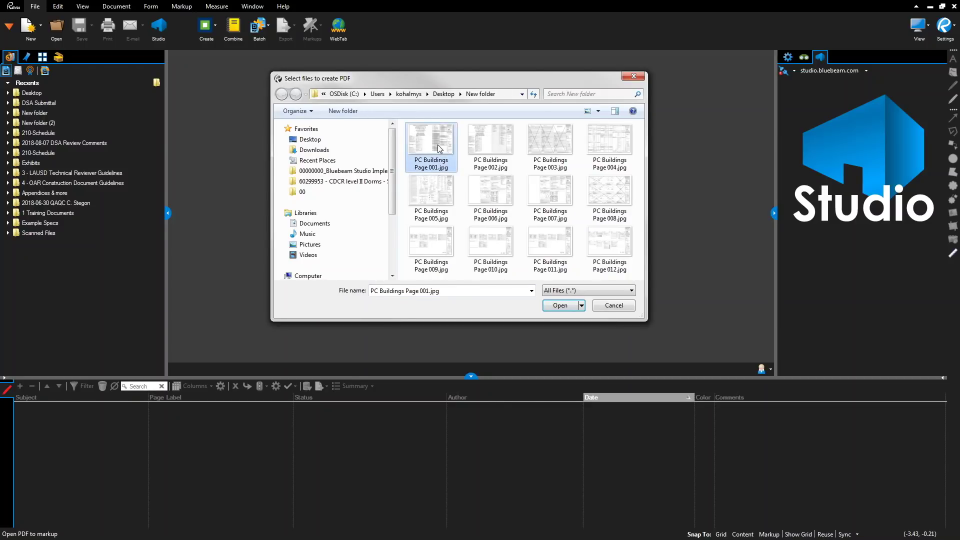
pyautogui.hotkey('ctrl', 'a')
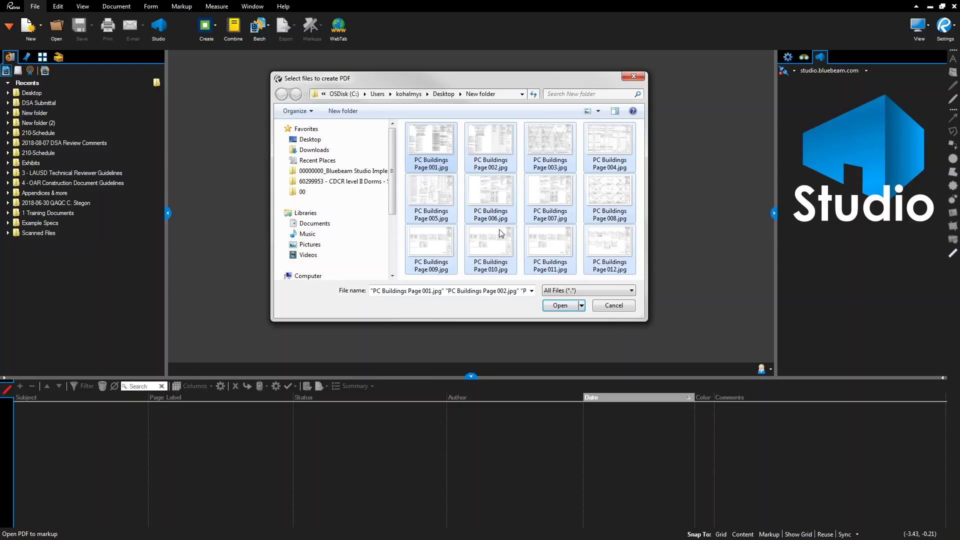
pyautogui.click(558, 305)
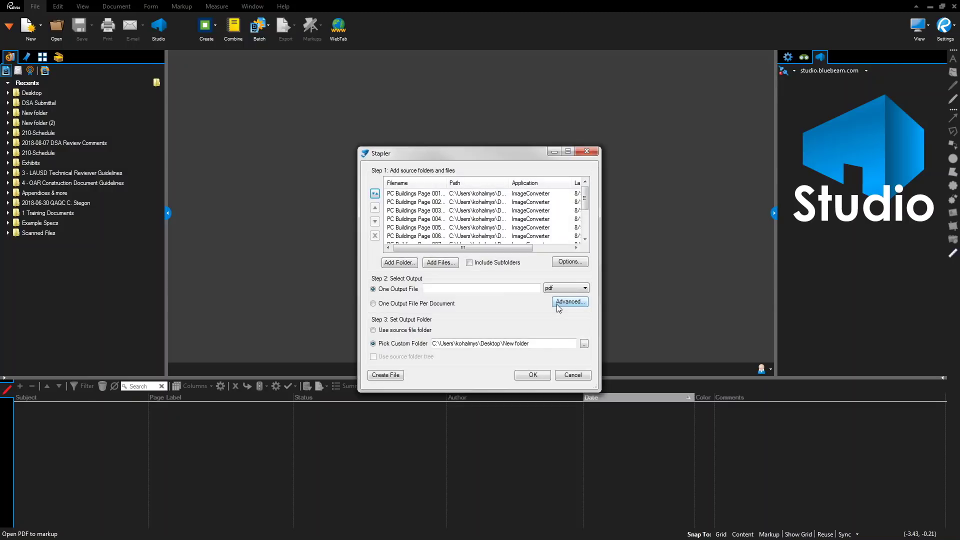
# - Check the page order, name the output 'PC Drawings', and save it in the source file folder
pyautogui.click(434, 204)
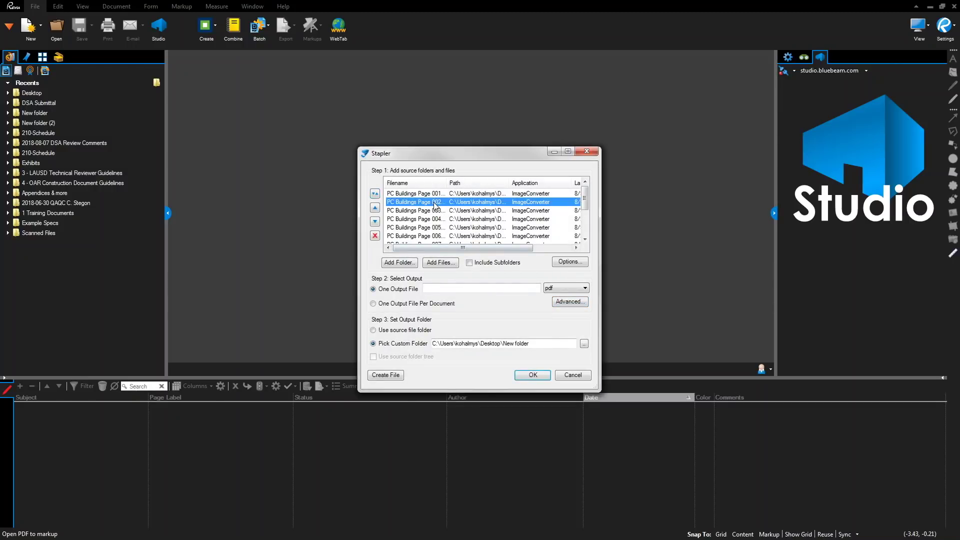
pyautogui.click(376, 209)
pyautogui.click(375, 222)
pyautogui.click(457, 290)
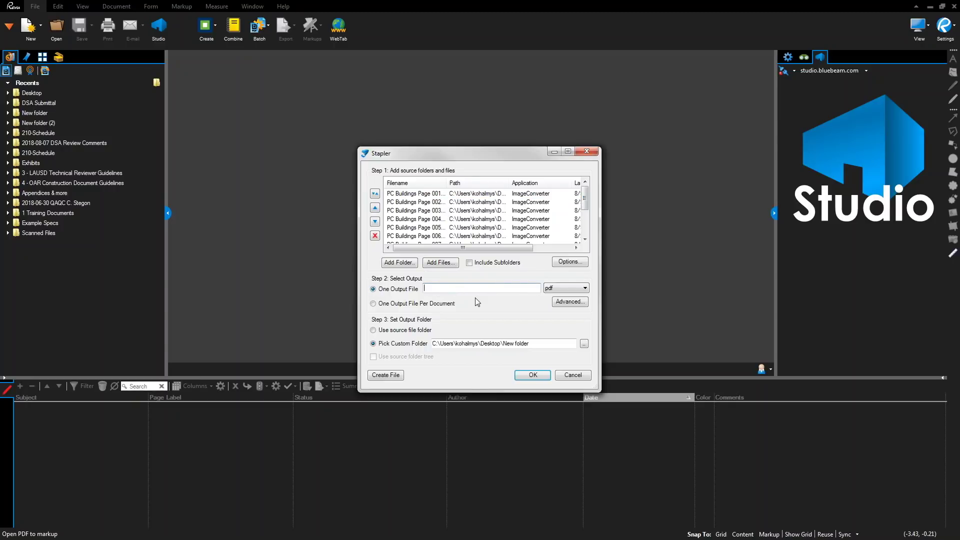
pyautogui.write('PC Drawings')
pyautogui.click(372, 333)
pyautogui.click(571, 302)
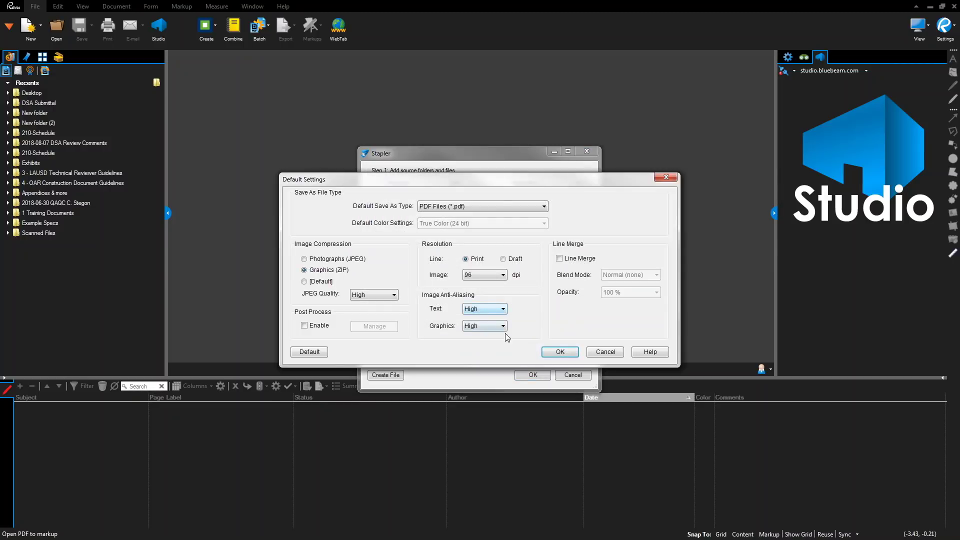
pyautogui.click(501, 276)
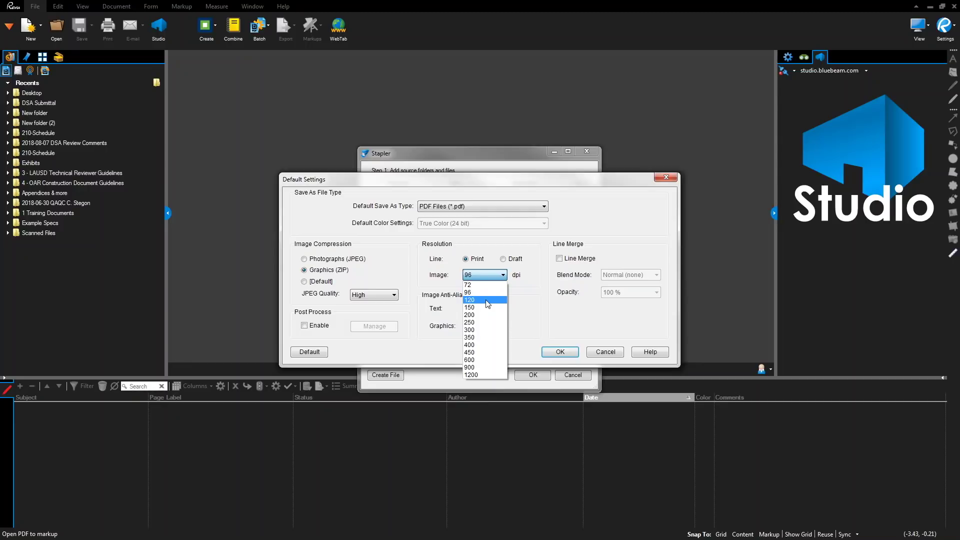
pyautogui.click(488, 295)
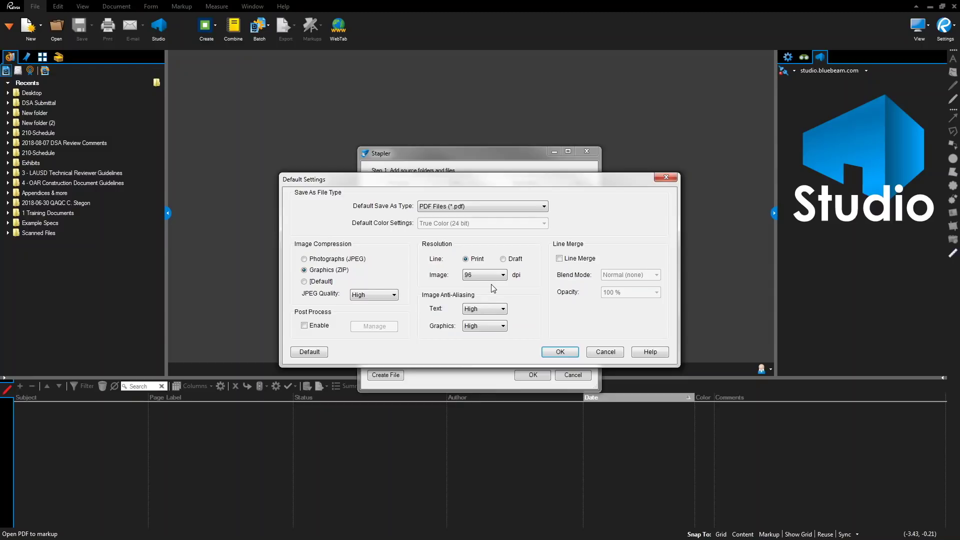
pyautogui.click(569, 354)
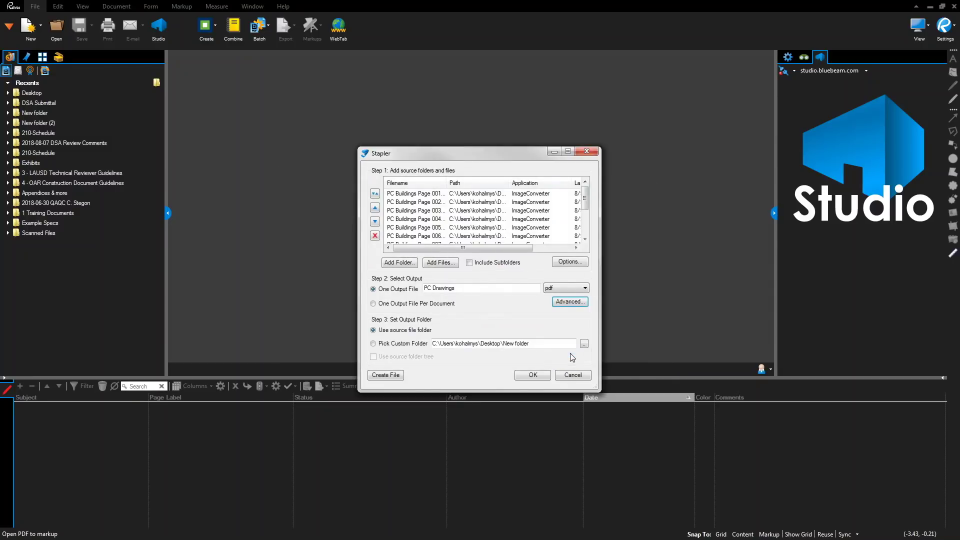
# - Combine the page images into the 12-page PC Drawings PDF, then close that document
pyautogui.click(532, 376)
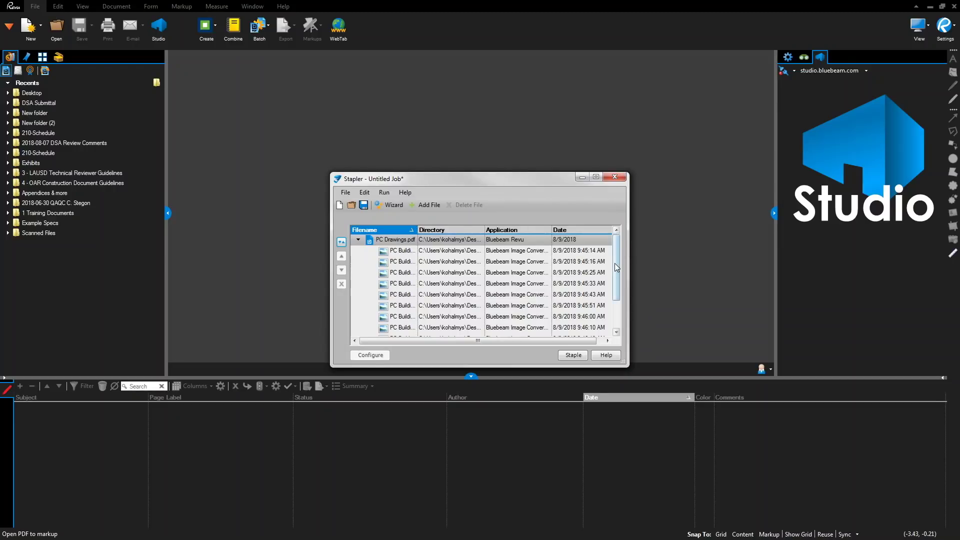
pyautogui.moveTo(616, 267); pyautogui.dragTo(616, 306)
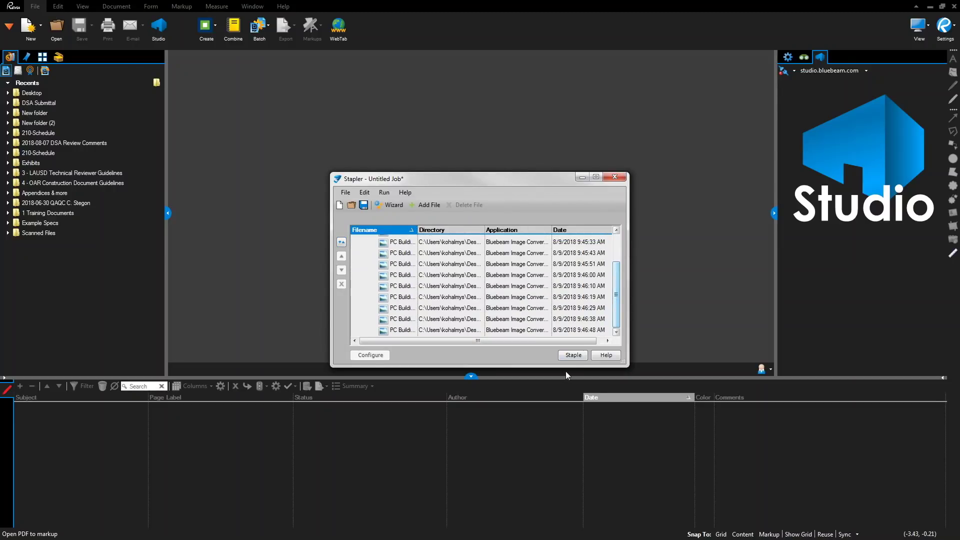
pyautogui.click(575, 353)
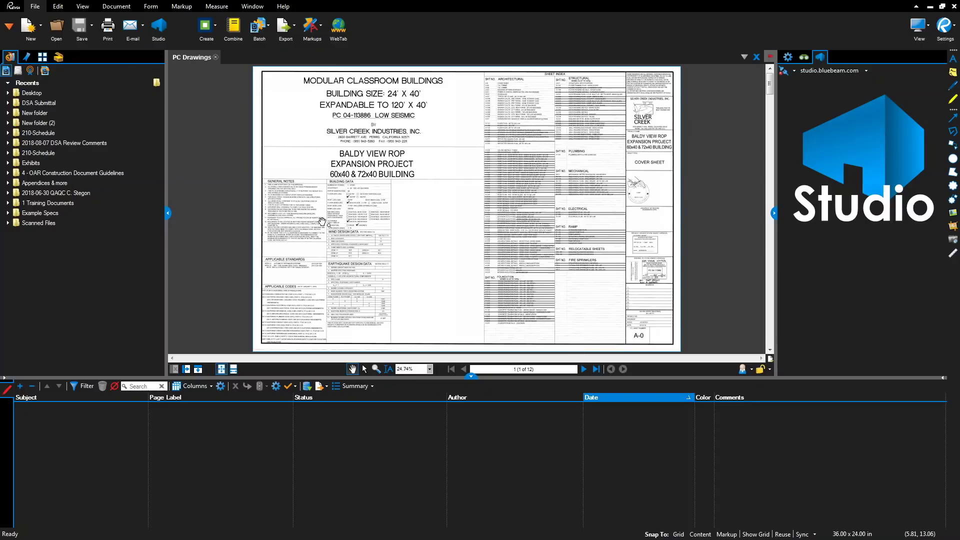
pyautogui.click(215, 57)
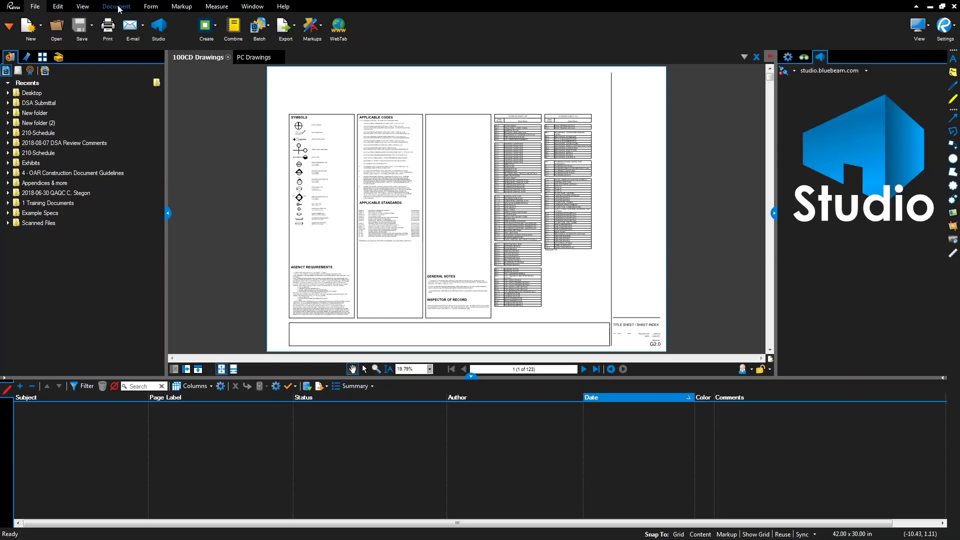
# - Insert the open PC Drawings.pdf after the last page of 100CD Drawings, labelled by file name
pyautogui.click(117, 6)
pyautogui.click(263, 28)
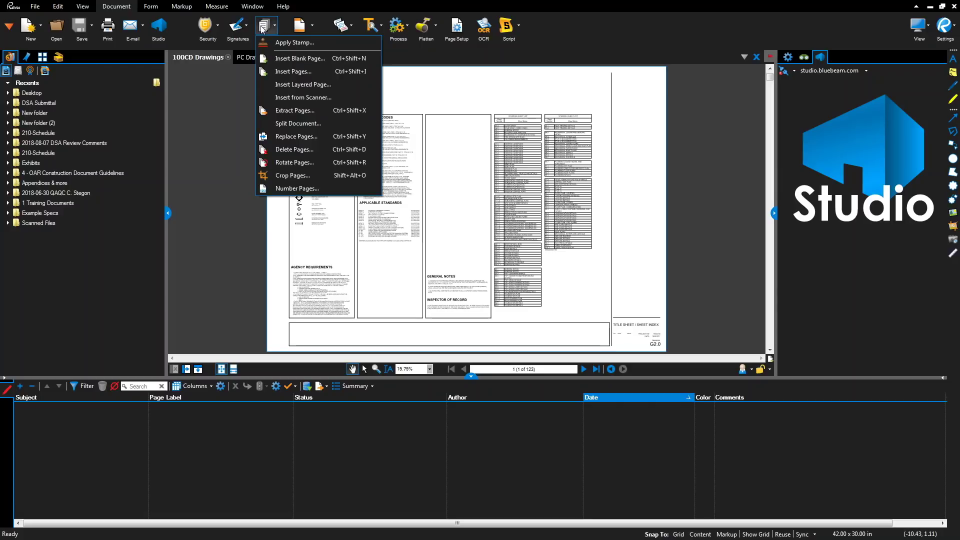
pyautogui.click(295, 71)
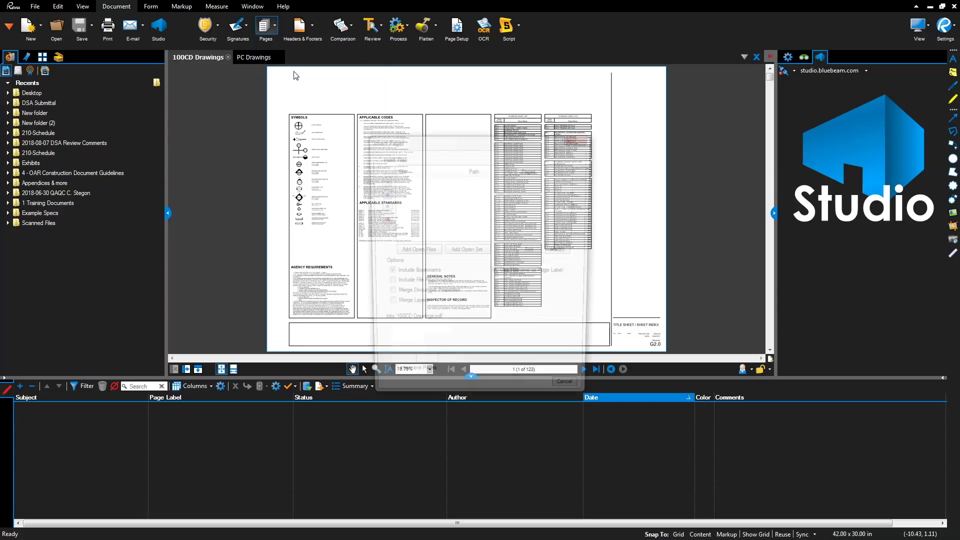
pyautogui.click(411, 251)
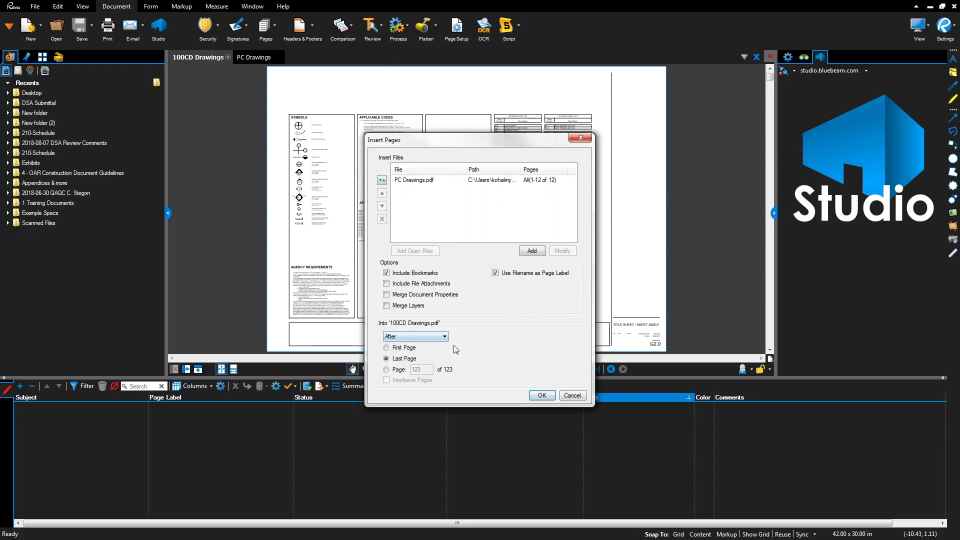
pyautogui.click(536, 397)
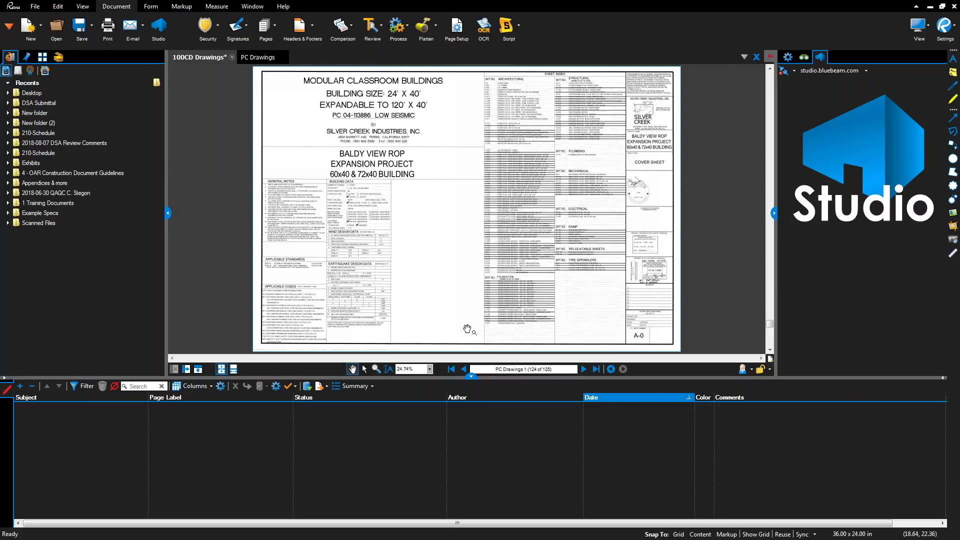
# - Show page thumbnails, move the PC Drawings 1 page earlier, then undo the move
pyautogui.click(41, 58)
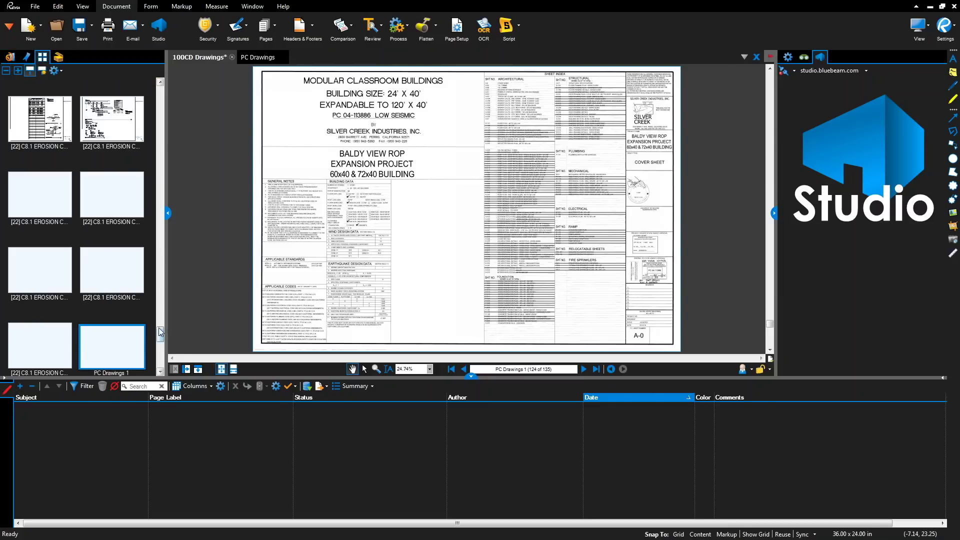
pyautogui.moveTo(161, 336); pyautogui.dragTo(160, 345)
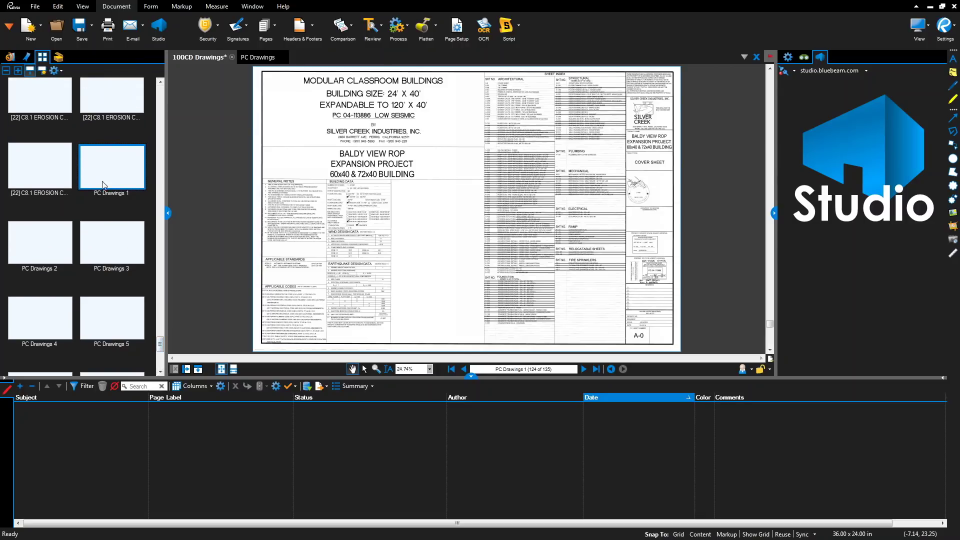
pyautogui.scroll(2, 74, 100)
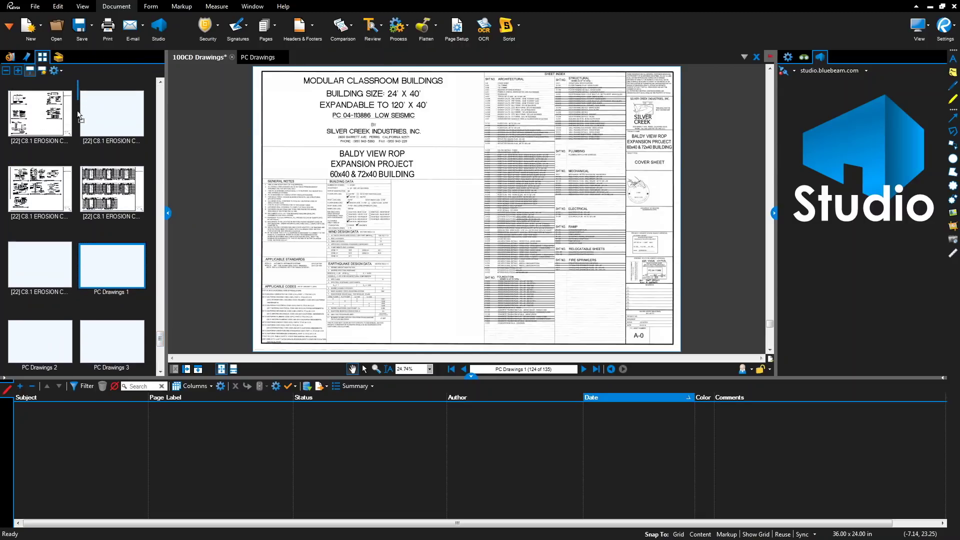
pyautogui.moveTo(76, 127); pyautogui.dragTo(74, 124)
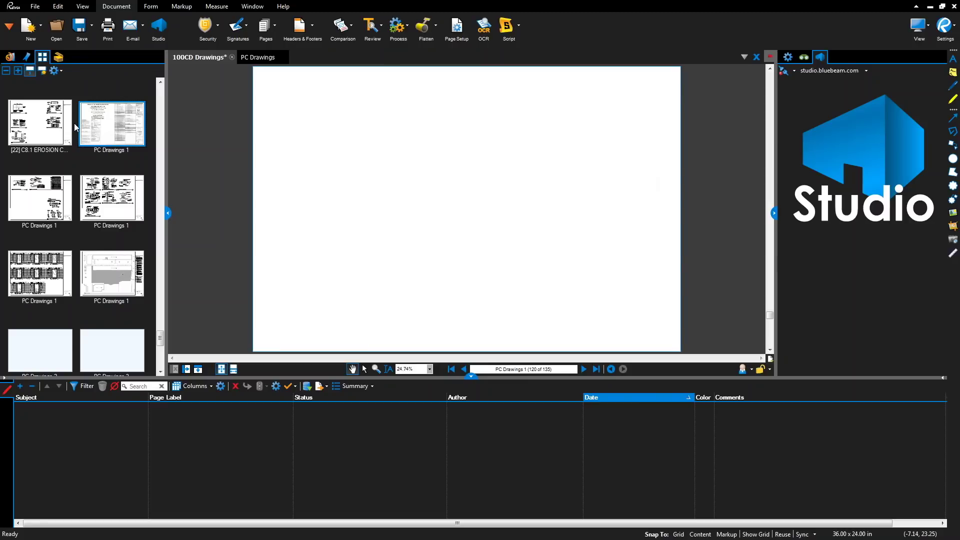
pyautogui.hotkey('ctrl', 'z')
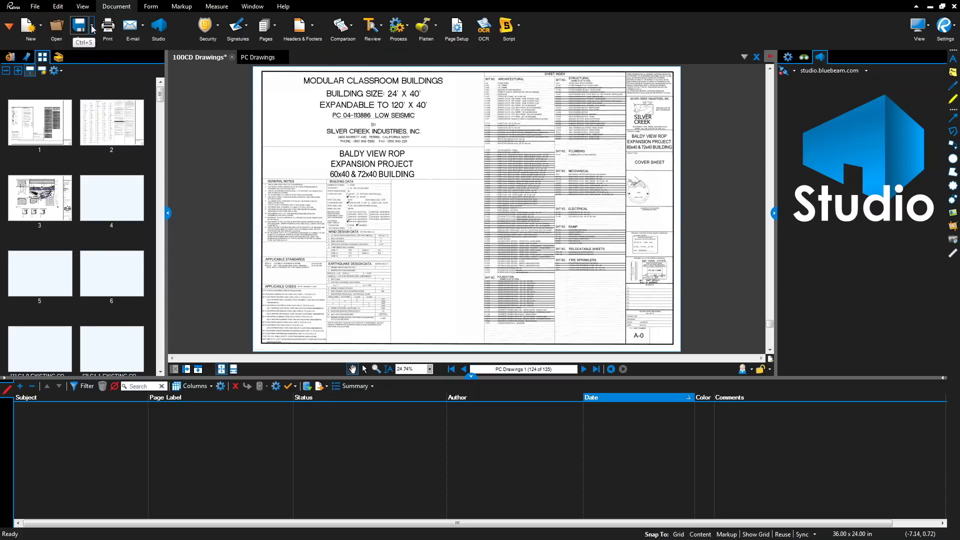
# - Save As the combined 135-page set under the new file name DWG_V1
pyautogui.click(93, 29)
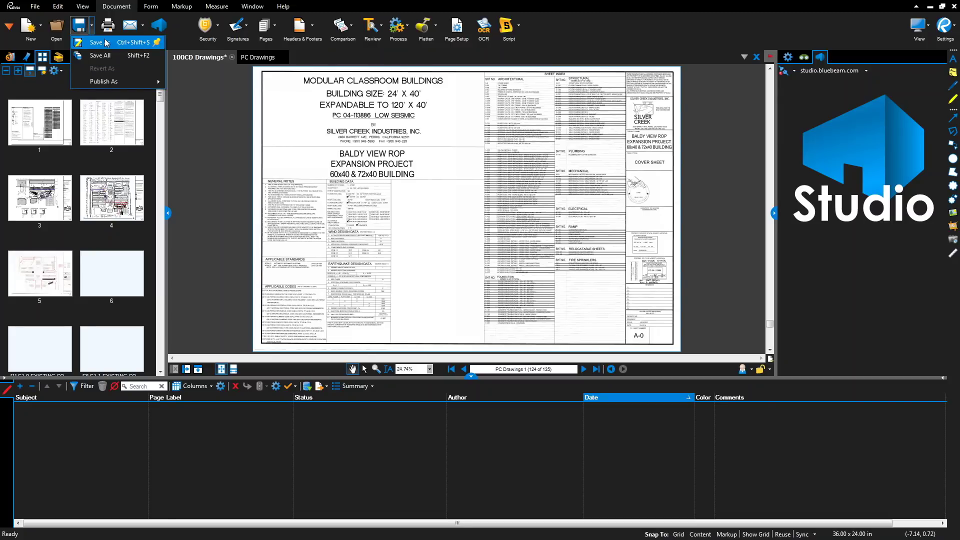
pyautogui.click(106, 43)
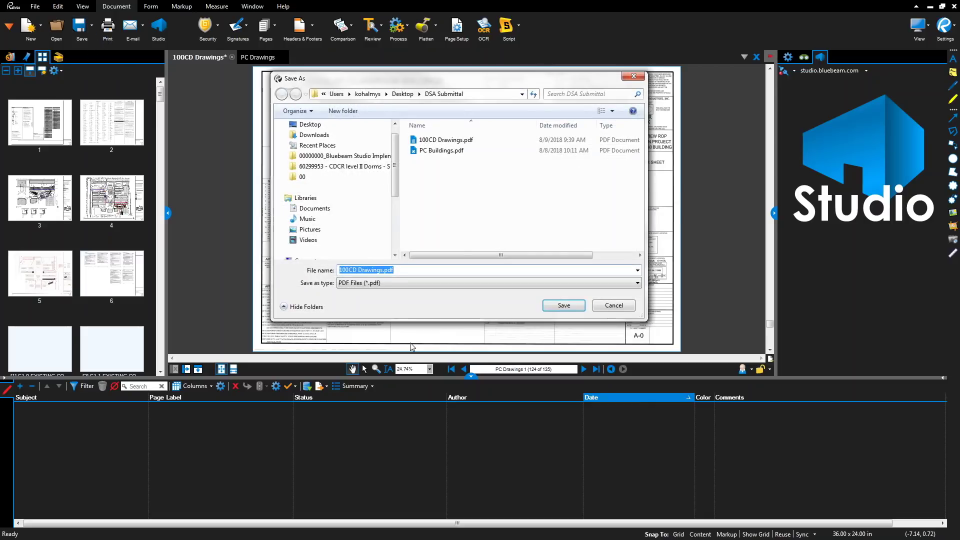
pyautogui.click(383, 270)
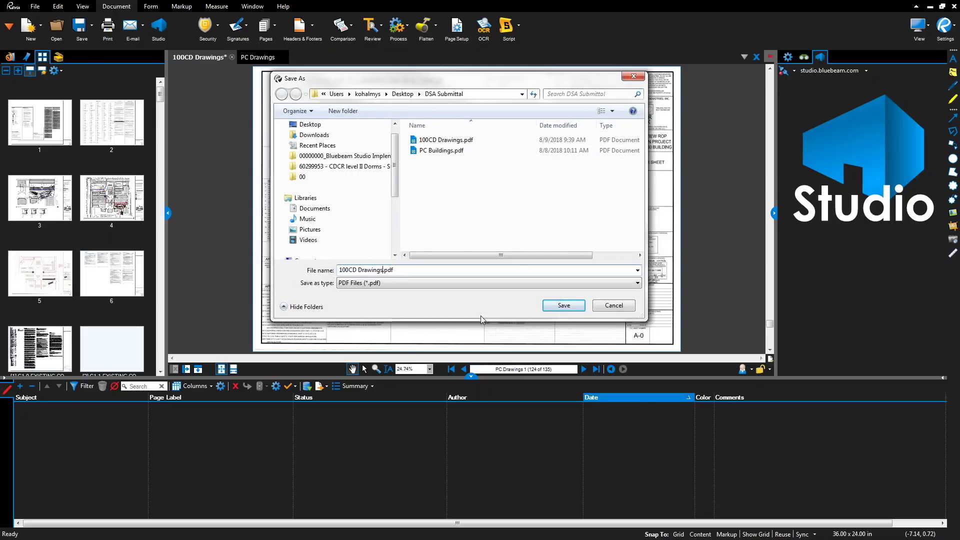
pyautogui.press('BackSpace')
pyautogui.press('BackSpace')
pyautogui.press('BackSpace')
pyautogui.press('BackSpace')
pyautogui.press('BackSpace')
pyautogui.press('BackSpace')
pyautogui.press('BackSpace')
pyautogui.press('BackSpace')
pyautogui.press('BackSpace')
pyautogui.press('BackSpace')
pyautogui.press('BackSpace')
pyautogui.press('BackSpace')
pyautogui.press('BackSpace')
pyautogui.press('BackSpace')
pyautogui.write('DWG')
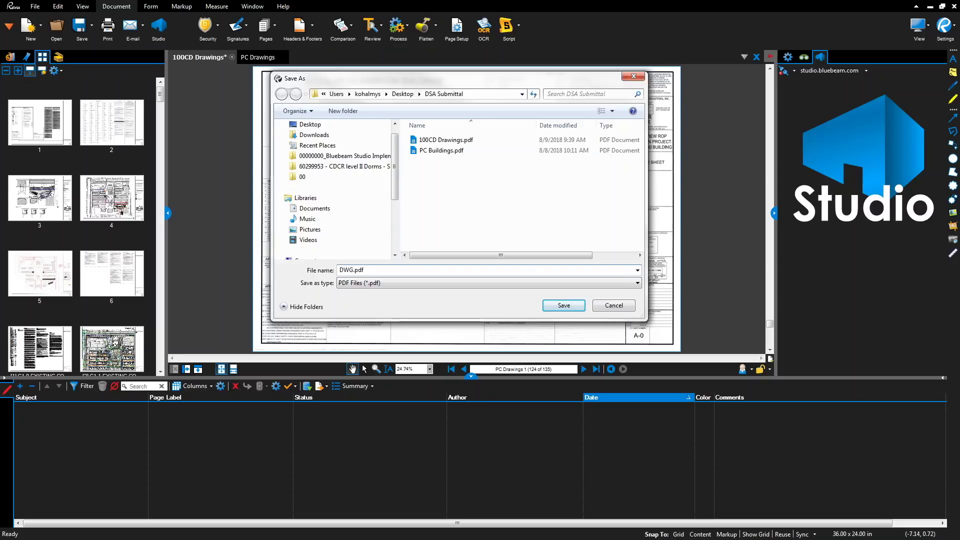
pyautogui.write('_V1')
pyautogui.press('Return')
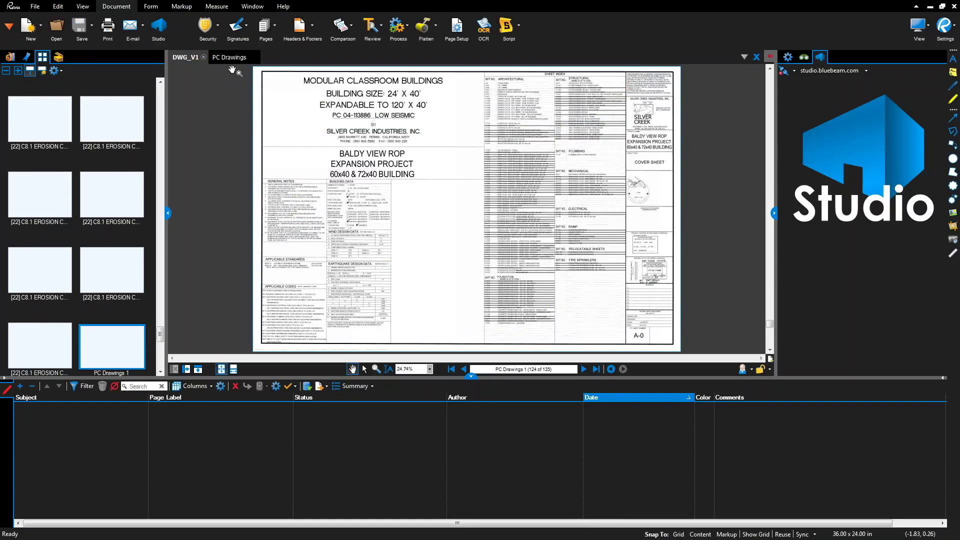
# - Close PC Drawings, inspect the title sheet's A and E sheet index rows, then fit the page
pyautogui.click(256, 58)
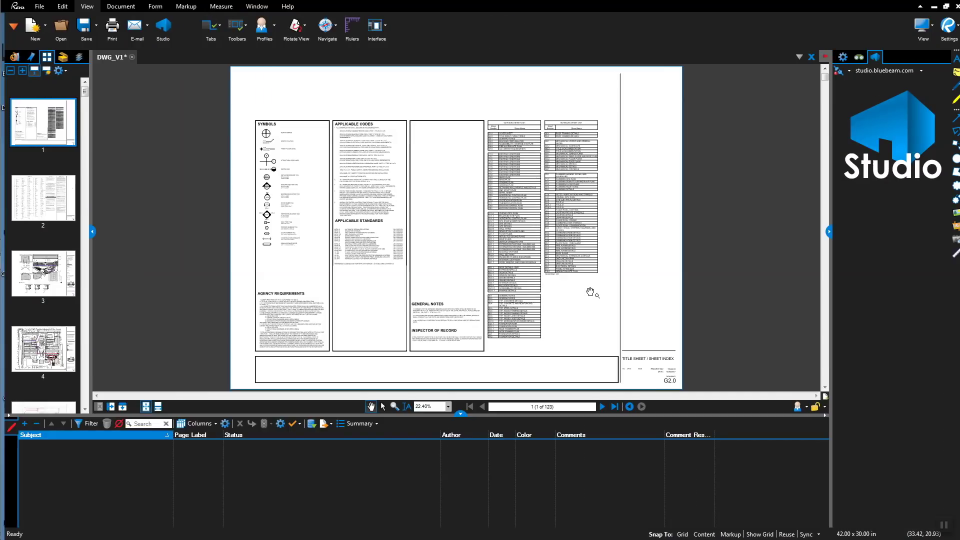
pyautogui.scroll(5, 590, 292)
pyautogui.scroll(8, 590, 293)
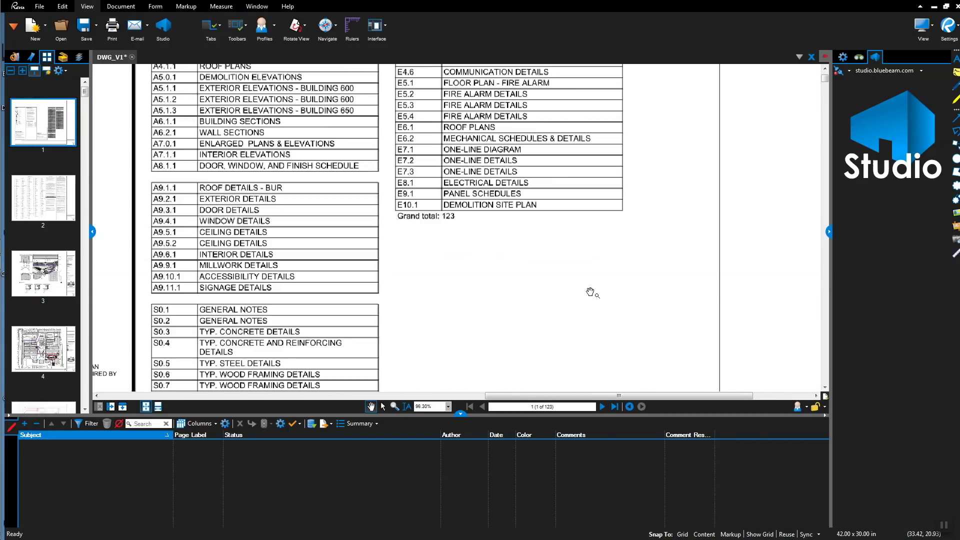
pyautogui.moveTo(555, 262); pyautogui.dragTo(670, 406)
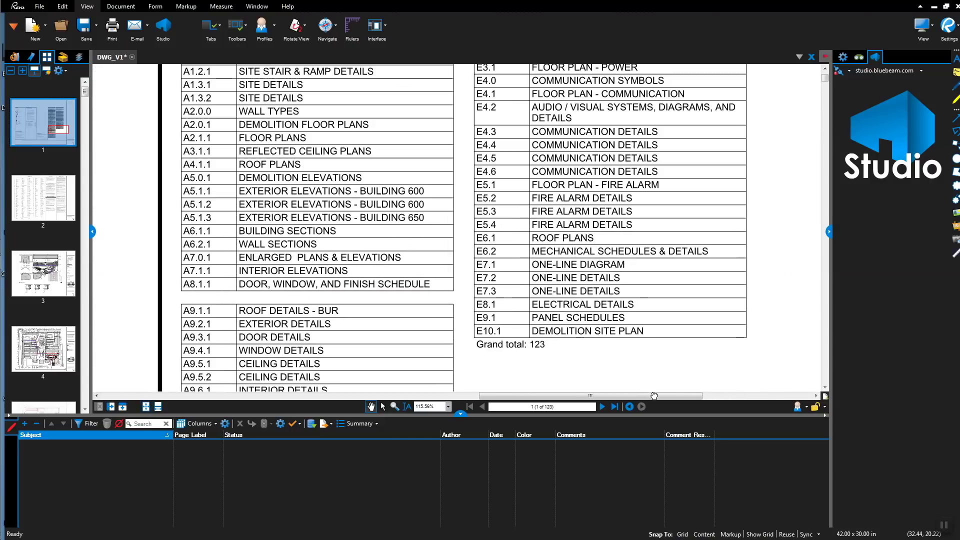
pyautogui.scroll(-5, 659, 330)
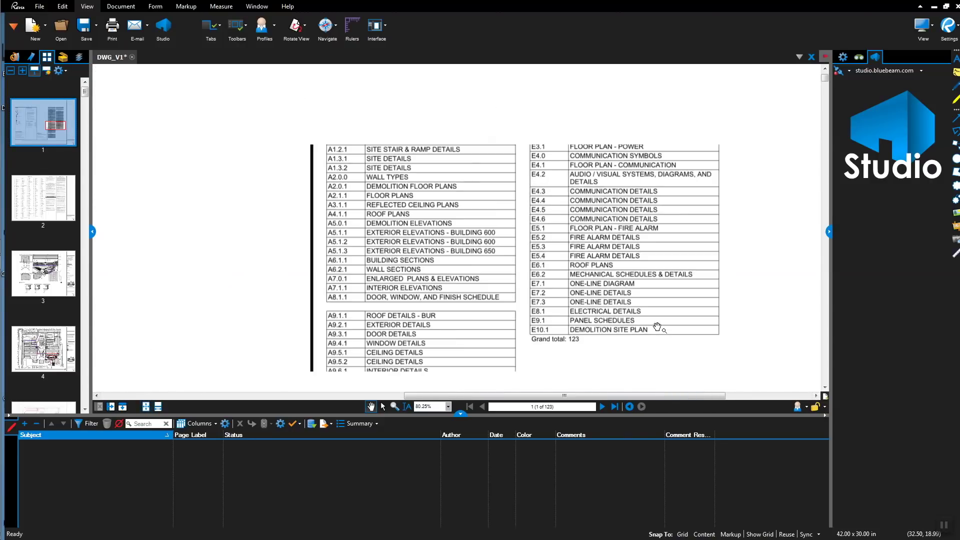
pyautogui.scroll(-5, 658, 329)
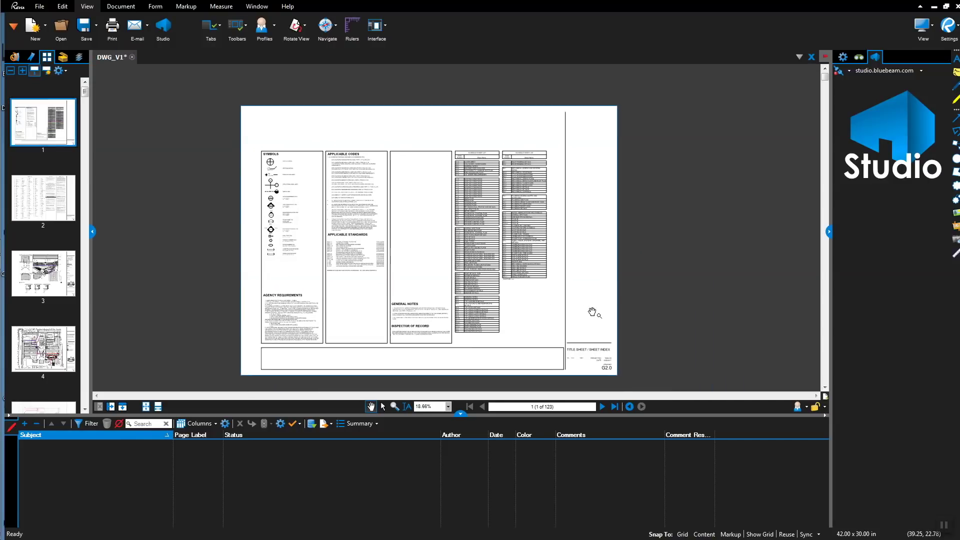
pyautogui.scroll(3, 594, 312)
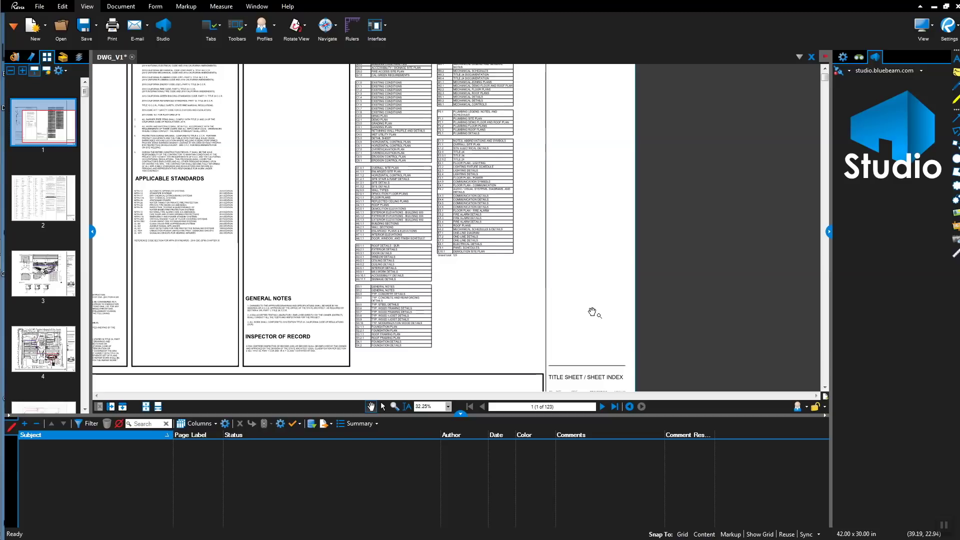
pyautogui.moveTo(591, 314); pyautogui.dragTo(725, 326)
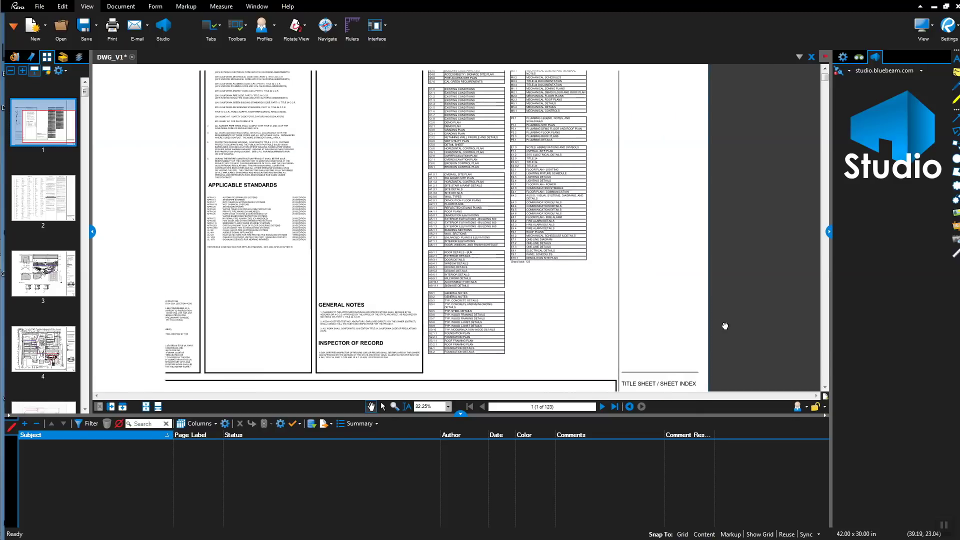
pyautogui.click(146, 406)
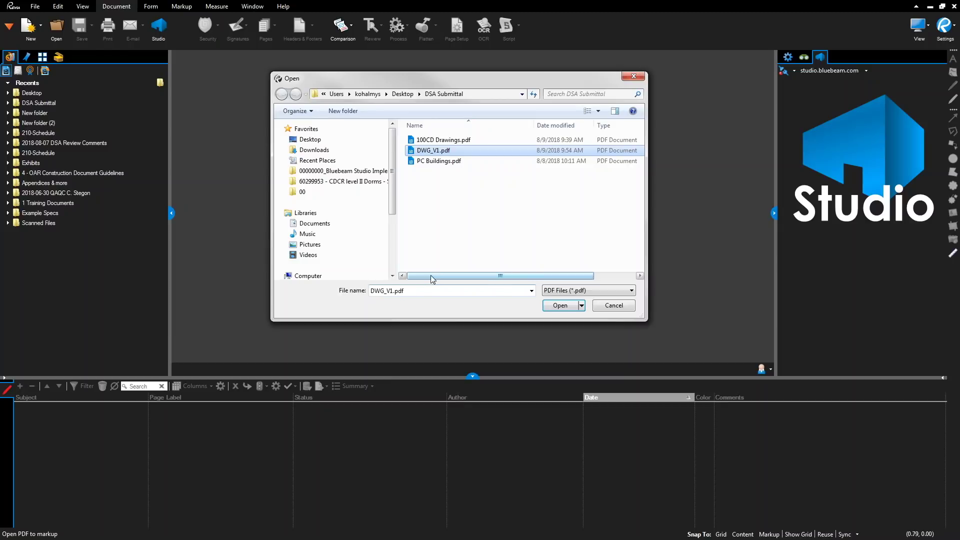
# - Open DWG_V1.pdf from the DSA Submittal folder
pyautogui.moveTo(433, 276); pyautogui.dragTo(519, 292)
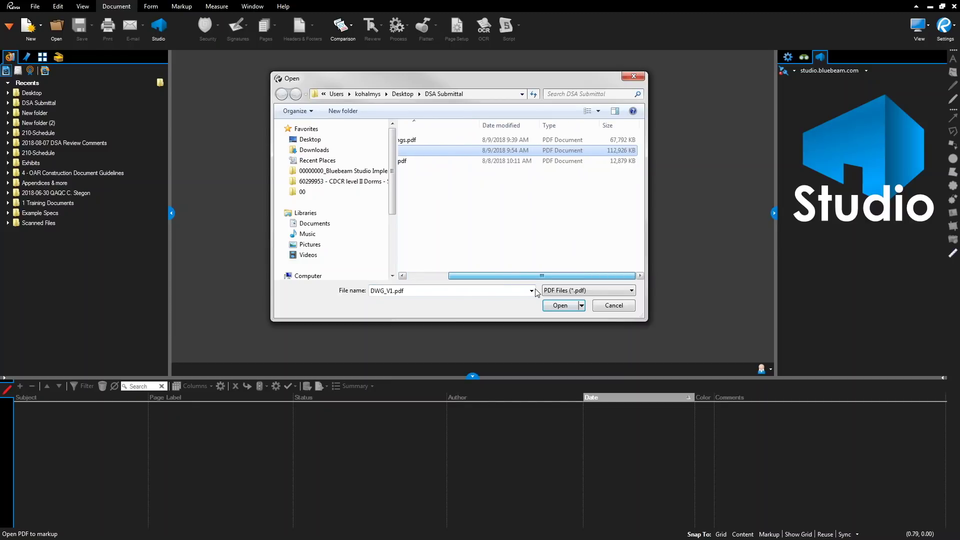
pyautogui.click(561, 306)
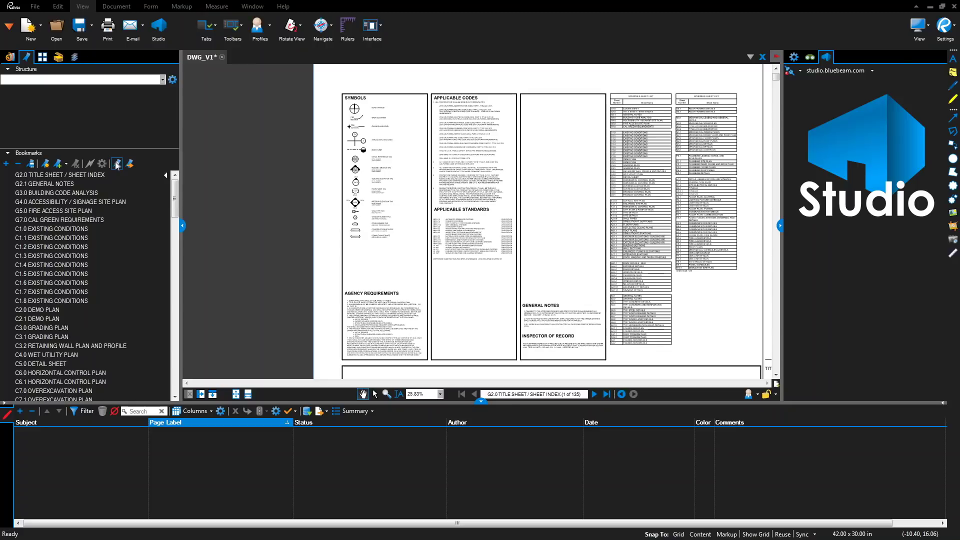
# - Check the bookmarks for broken links and dismiss the no-broken-bookmarks warning
pyautogui.click(116, 164)
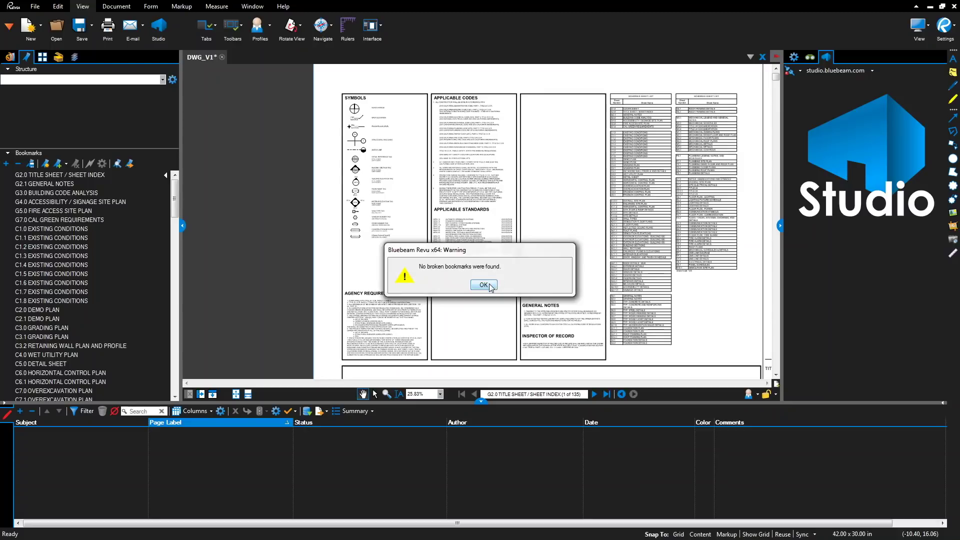
pyautogui.click(484, 285)
pyautogui.scroll(4, 660, 149)
pyautogui.moveTo(660, 149); pyautogui.dragTo(333, 222)
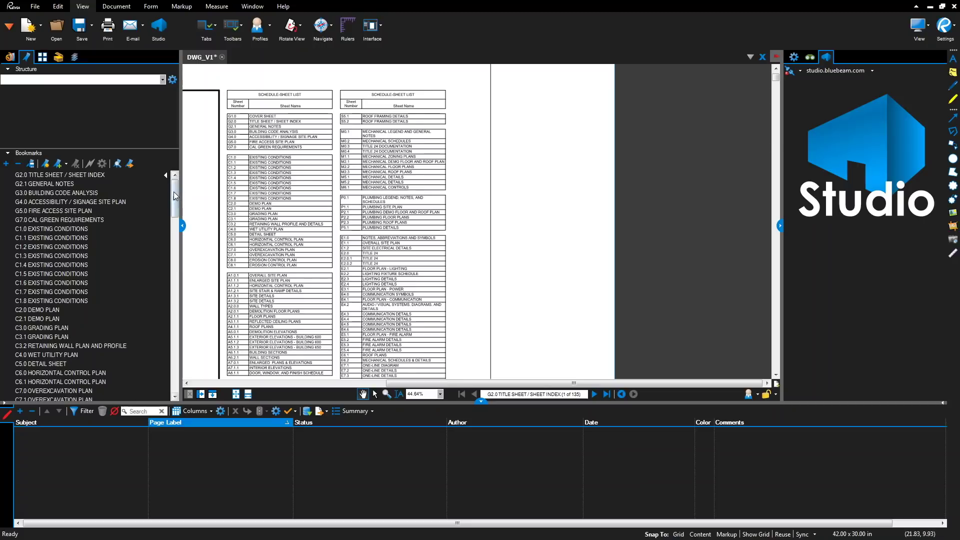
pyautogui.moveTo(174, 195); pyautogui.dragTo(171, 210)
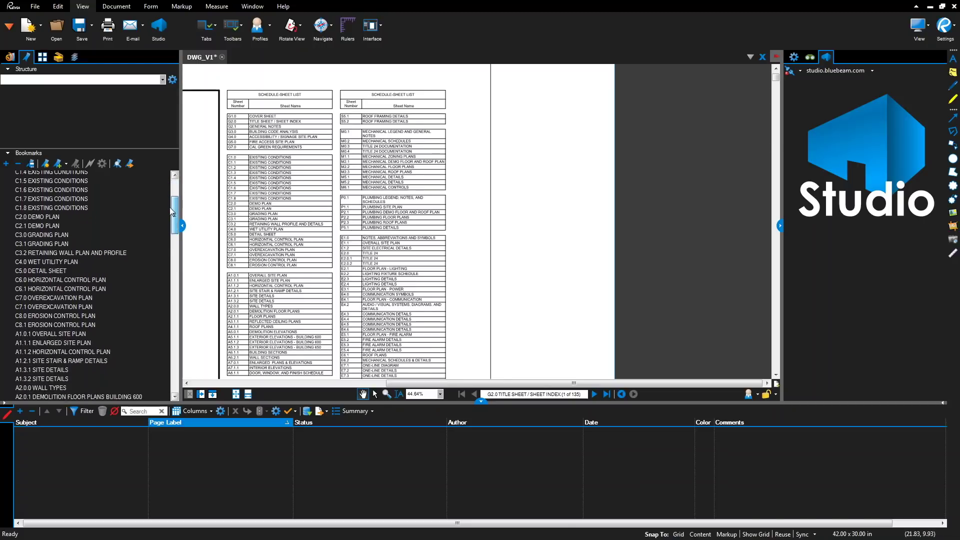
pyautogui.click(74, 217)
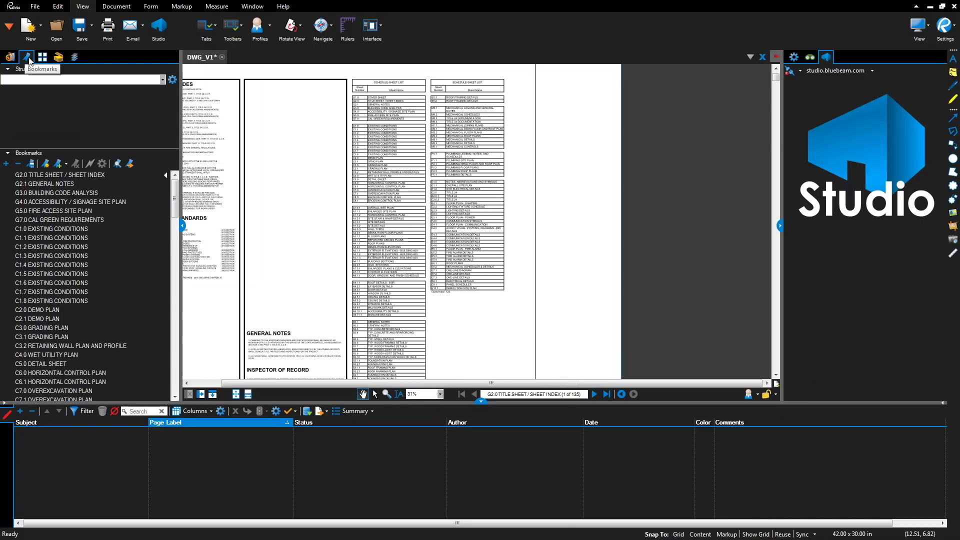
# - Go to the G2.0 title sheet bookmark, then select and delete every existing bookmark
pyautogui.click(92, 174)
pyautogui.moveTo(174, 200); pyautogui.dragTo(177, 376)
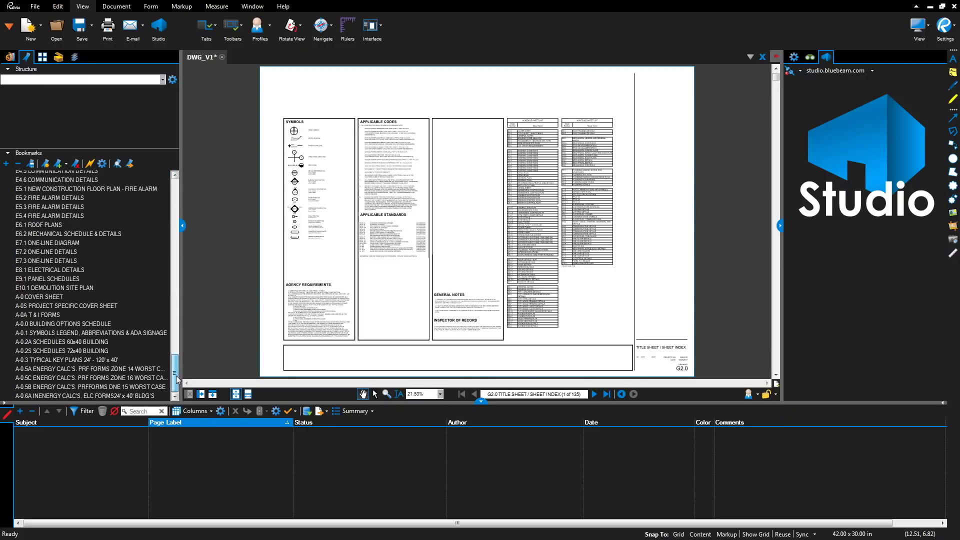
pyautogui.hotkey('ctrl', 'a')
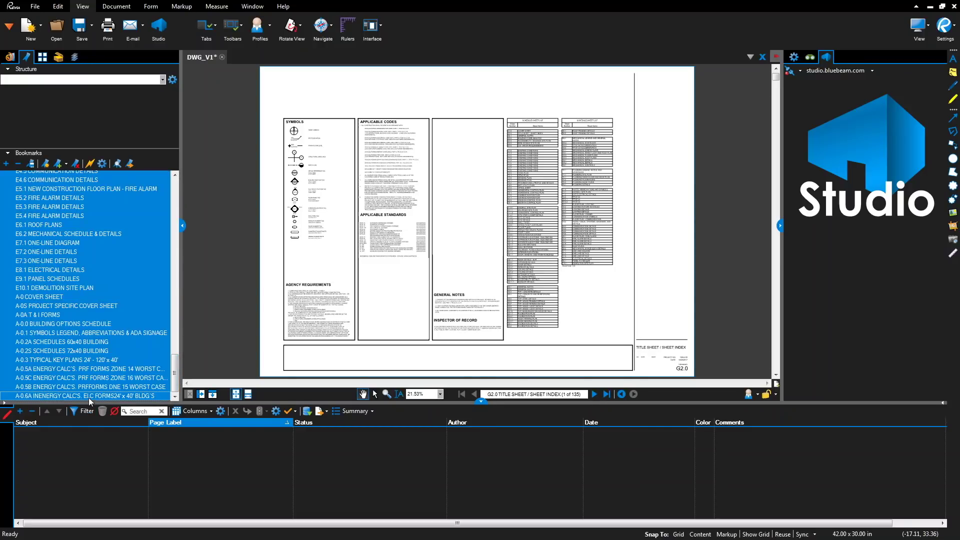
pyautogui.click(76, 165)
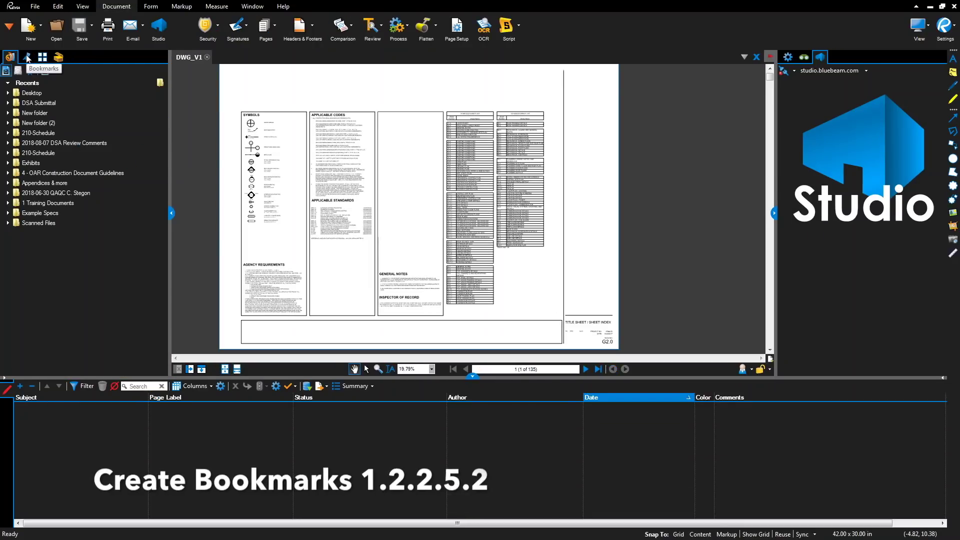
# - Show the bookmarks panel and bring the G2.0 title block into view
pyautogui.click(26, 55)
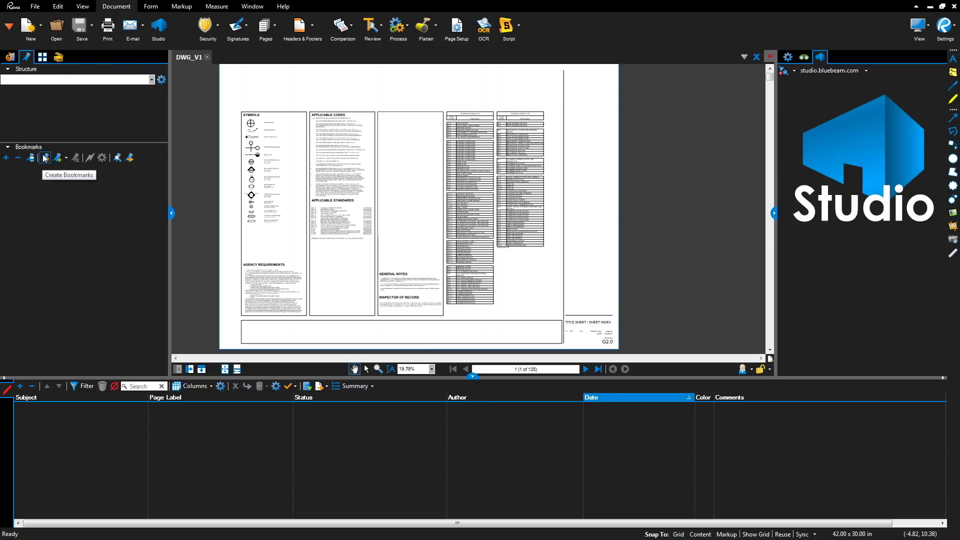
pyautogui.moveTo(596, 331); pyautogui.dragTo(519, 243)
pyautogui.scroll(4, 506, 261)
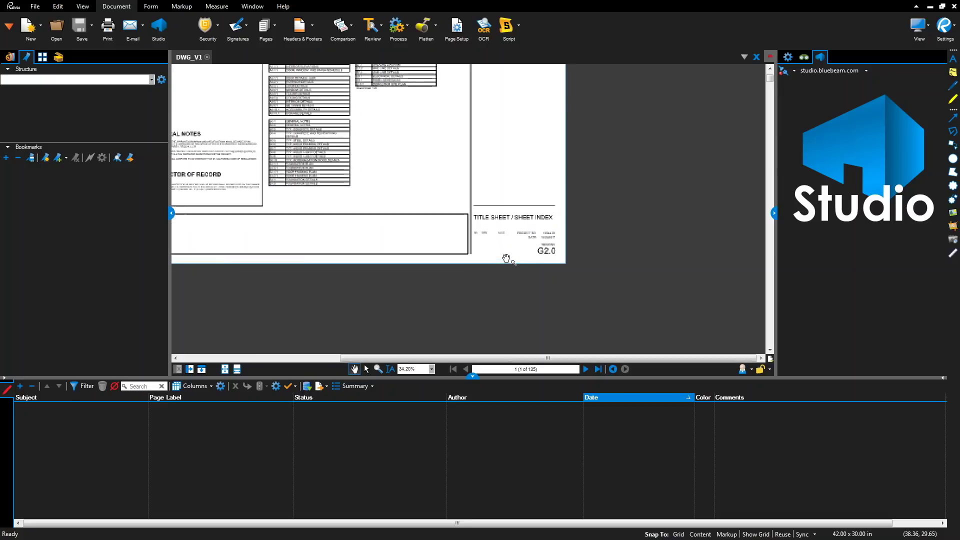
# - Set Create Bookmarks to Page Region using the G2.0 sheet number and TITLE SHEET / SHEET INDEX regions
pyautogui.click(45, 157)
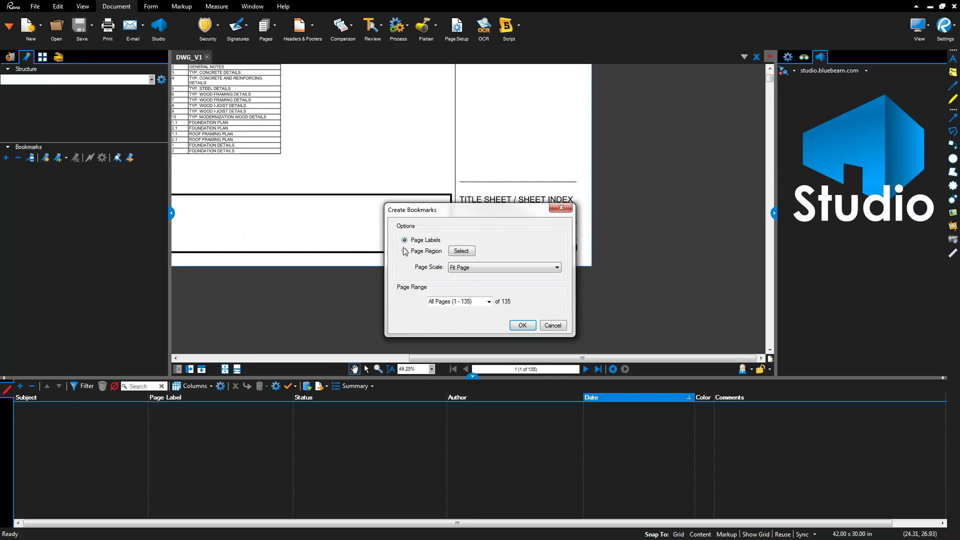
pyautogui.click(405, 251)
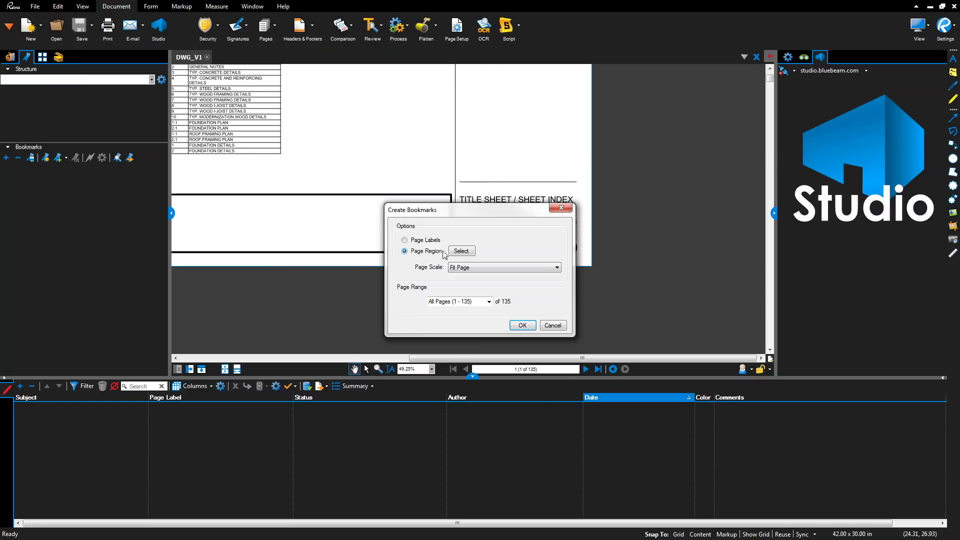
pyautogui.click(460, 252)
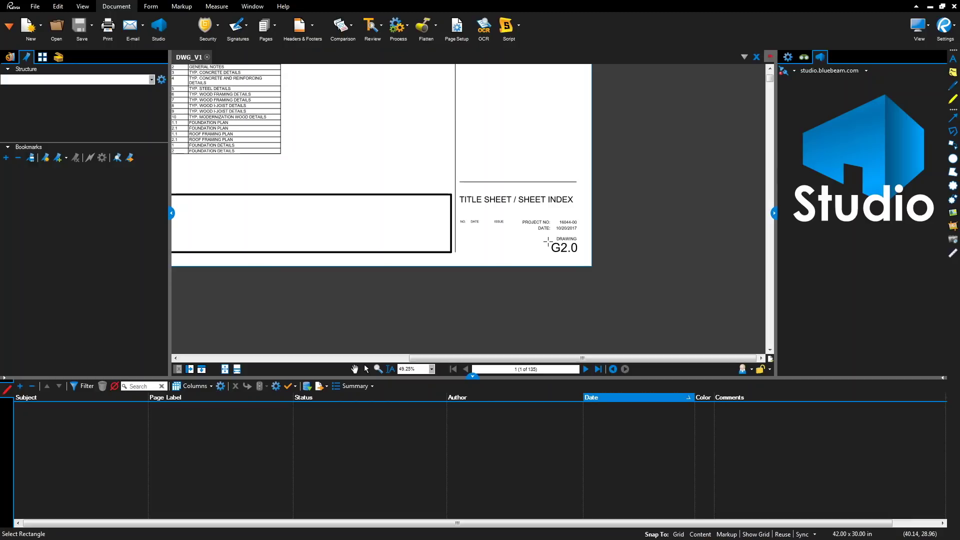
pyautogui.moveTo(549, 241); pyautogui.dragTo(590, 260)
pyautogui.moveTo(454, 184); pyautogui.dragTo(591, 220)
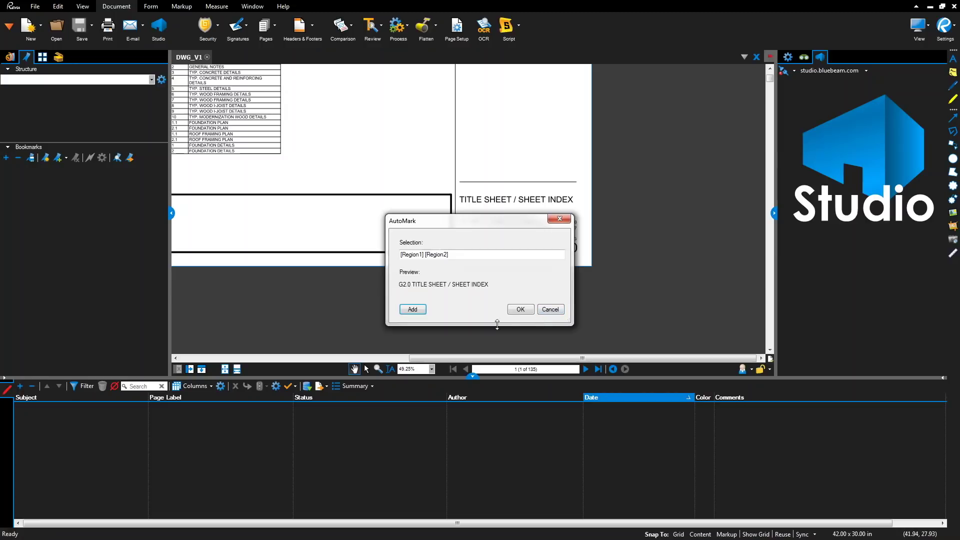
pyautogui.click(520, 310)
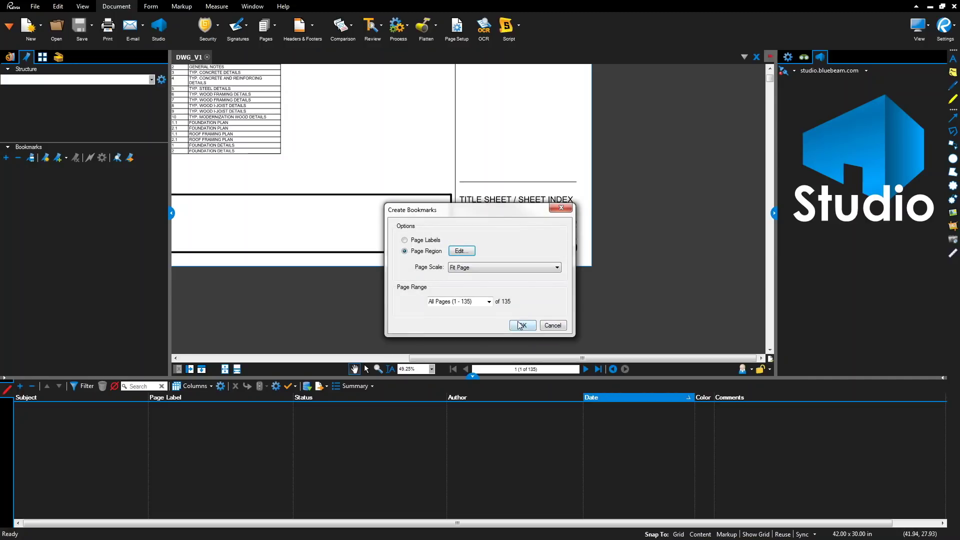
# - Generate the region-named bookmarks for all 135 pages, then select bookmarks C1.0 through C8.1
pyautogui.click(521, 326)
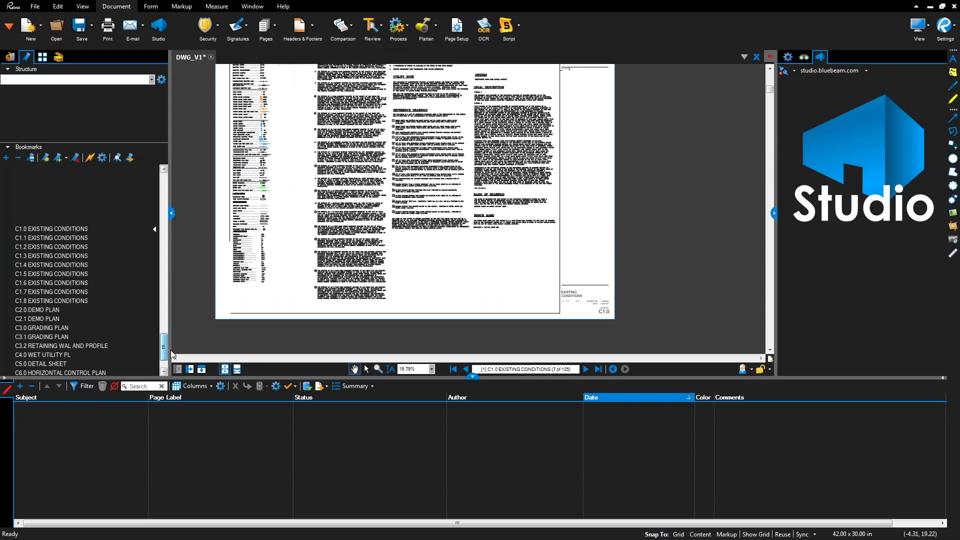
pyautogui.moveTo(171, 353); pyautogui.dragTo(172, 358)
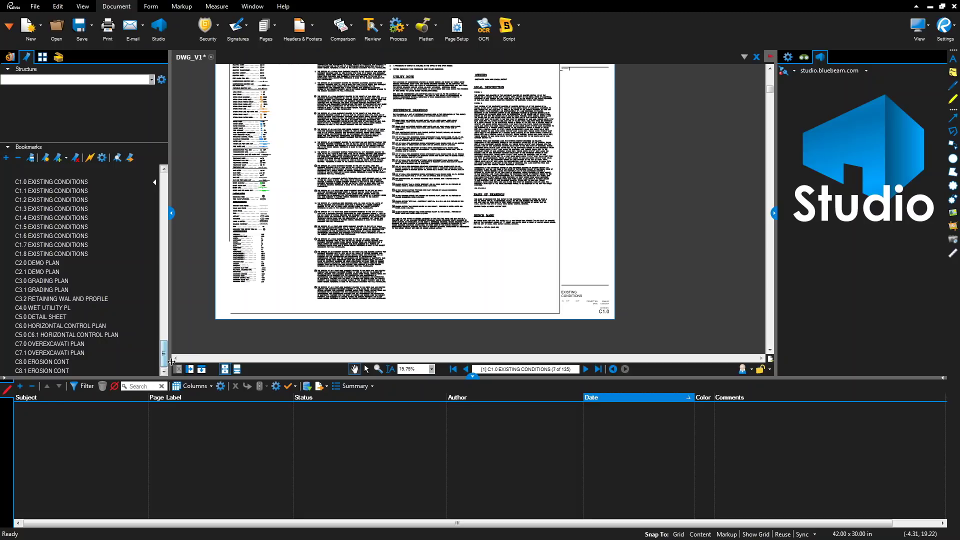
pyautogui.click(64, 182)
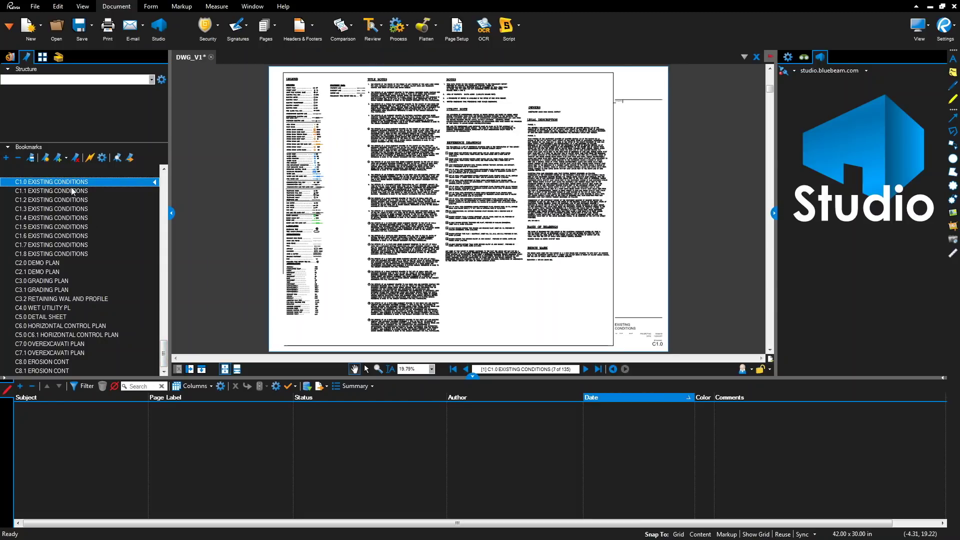
pyautogui.keyDown('shift'); pyautogui.click(61, 370); pyautogui.keyUp('shift')
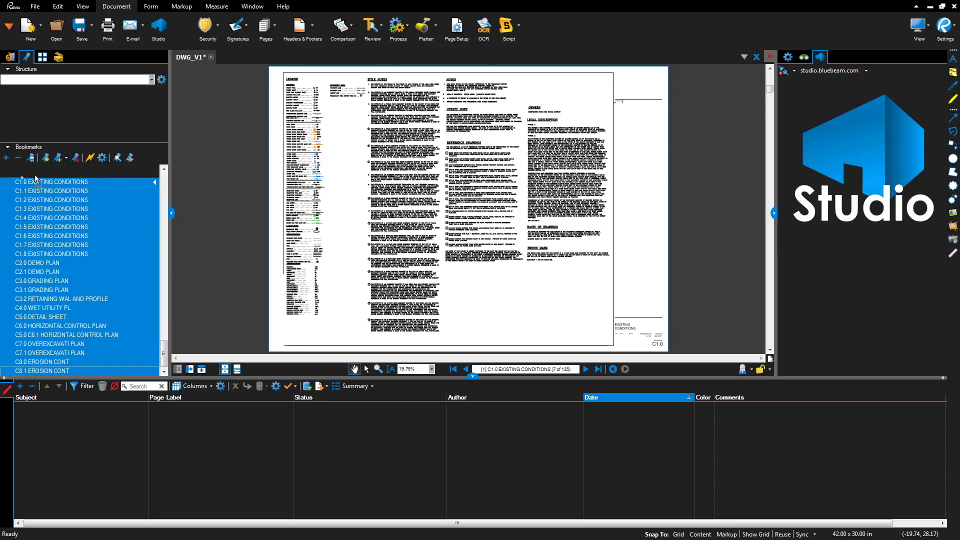
# - Rearrange the civil bookmarks so they sit right after G7.0
pyautogui.press('Delete')
pyautogui.moveTo(38, 156); pyautogui.dragTo(38, 171)
pyautogui.moveTo(42, 209); pyautogui.dragTo(14, 220)
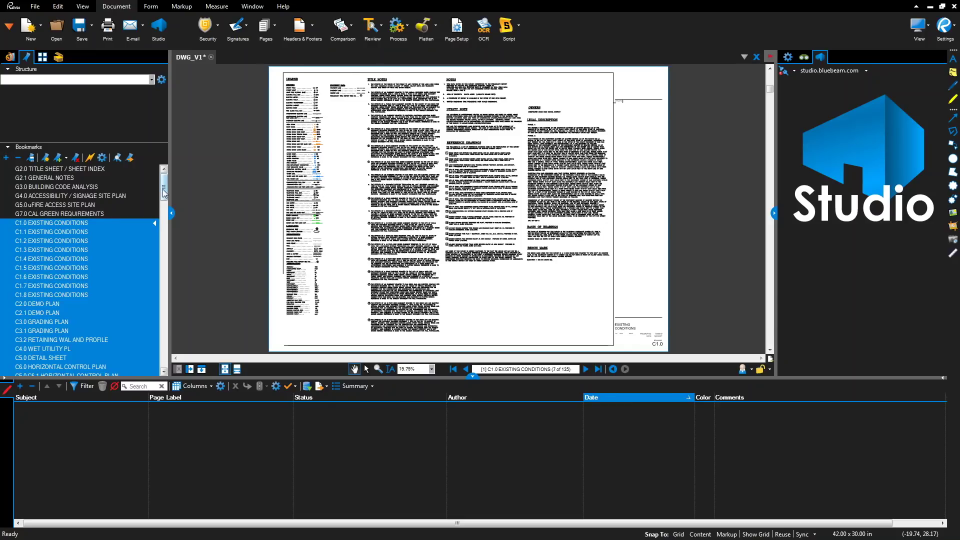
pyautogui.hotkey('ctrl', 'z')
# - Replace the stray first character of the Building Options Schedule bookmark with 'A', then confirm no broken bookmarks
pyautogui.click(80, 300)
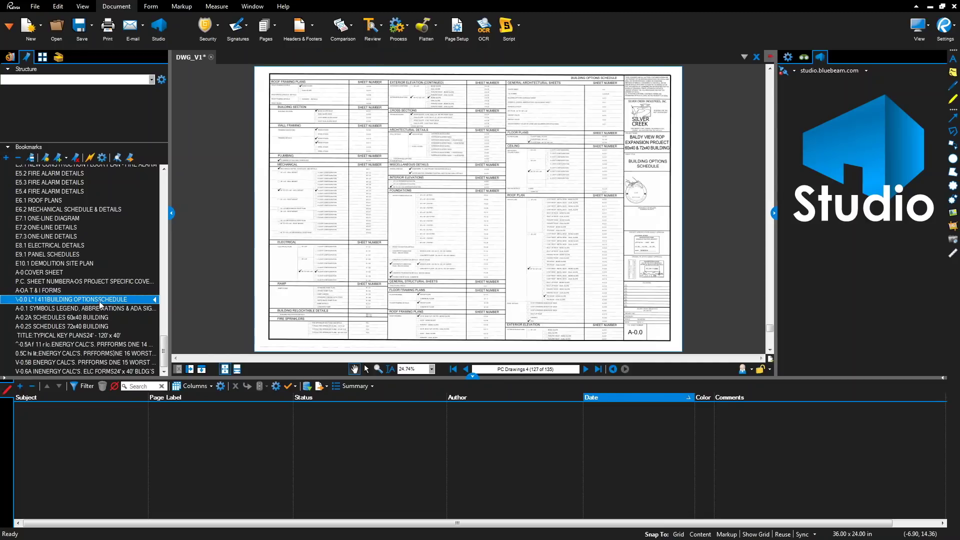
pyautogui.click(33, 300)
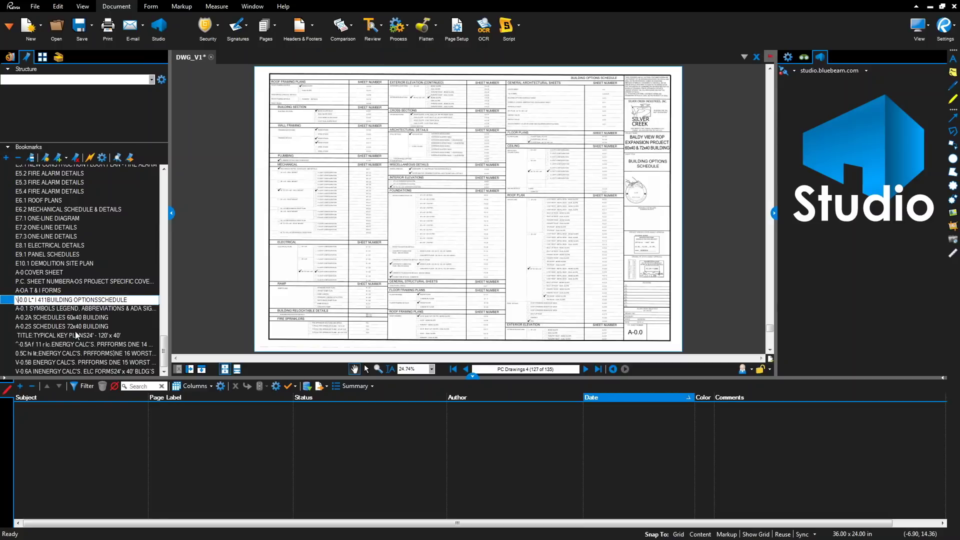
pyautogui.press('Delete')
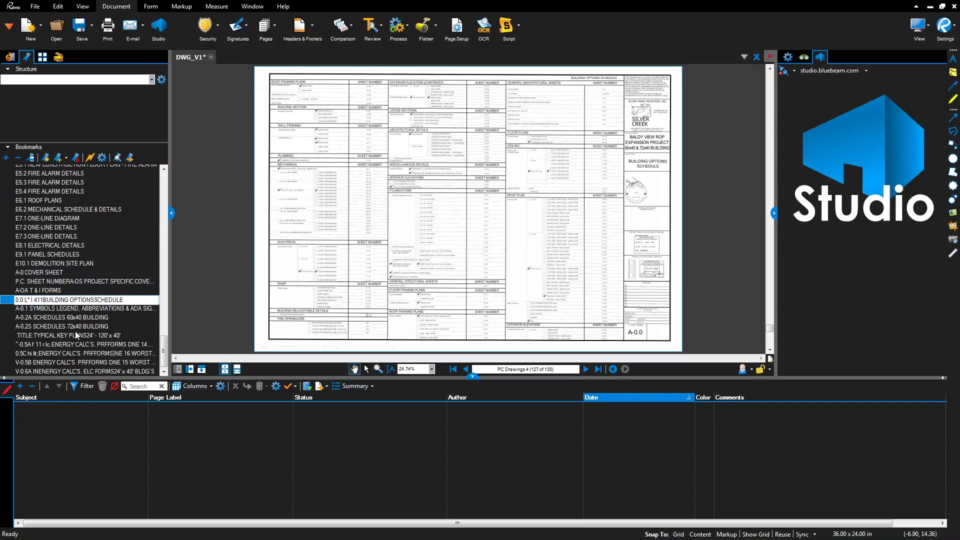
pyautogui.write('A')
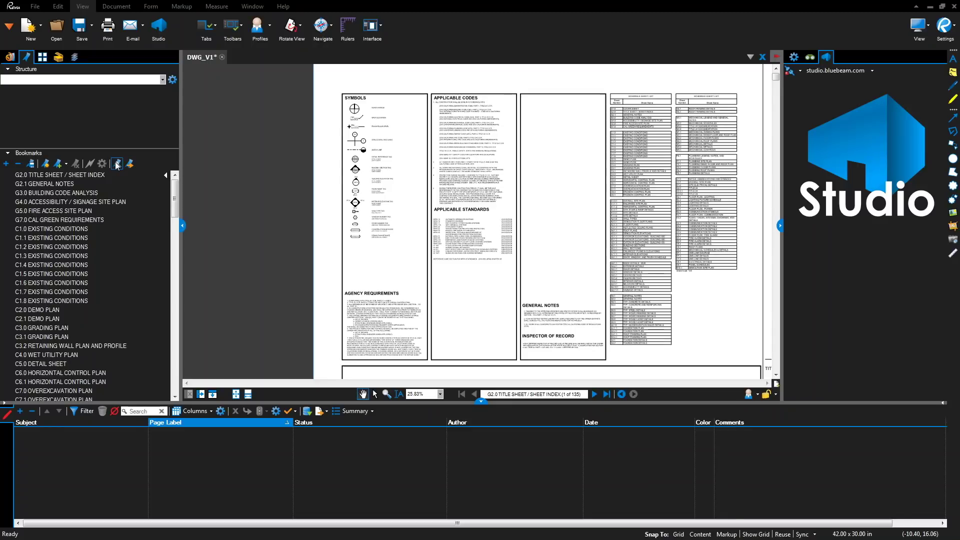
pyautogui.click(116, 164)
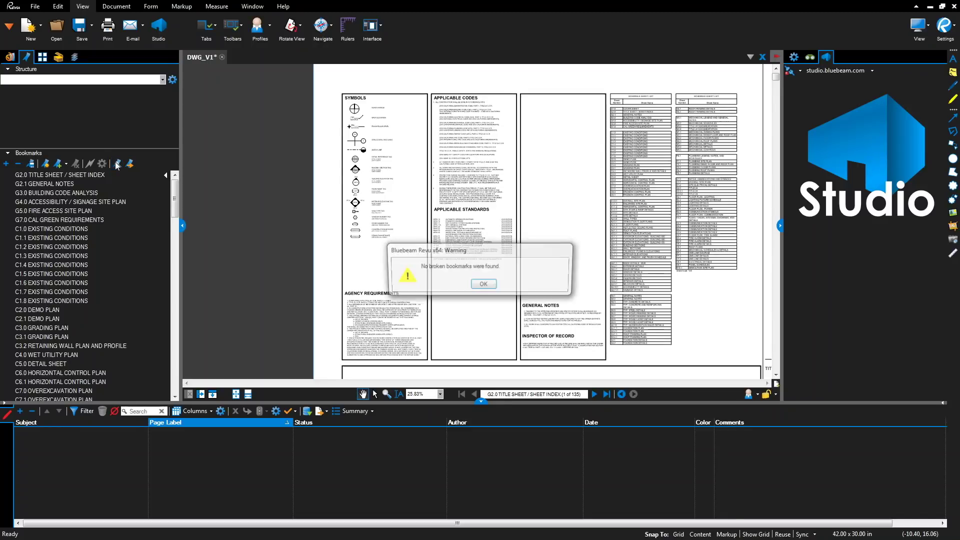
pyautogui.click(483, 285)
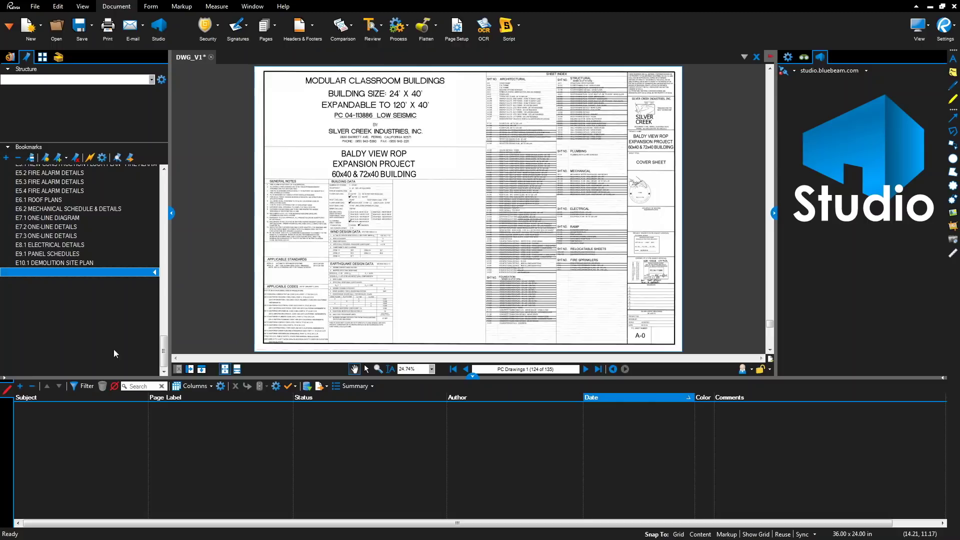
# - For unbookmarked pages 124–135, start Page Region bookmark creation with the A-0 sheet number region
pyautogui.click(110, 368)
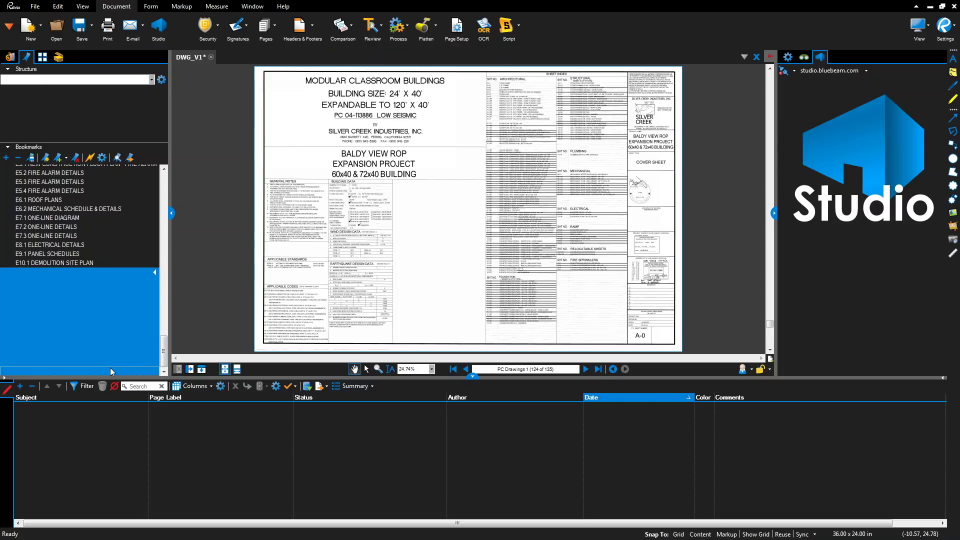
pyautogui.click(46, 158)
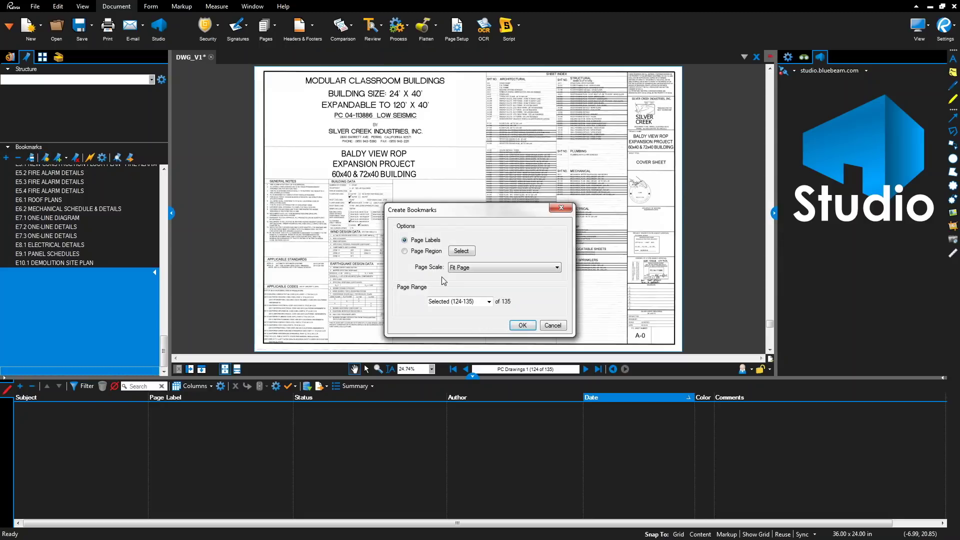
pyautogui.click(404, 252)
pyautogui.click(461, 252)
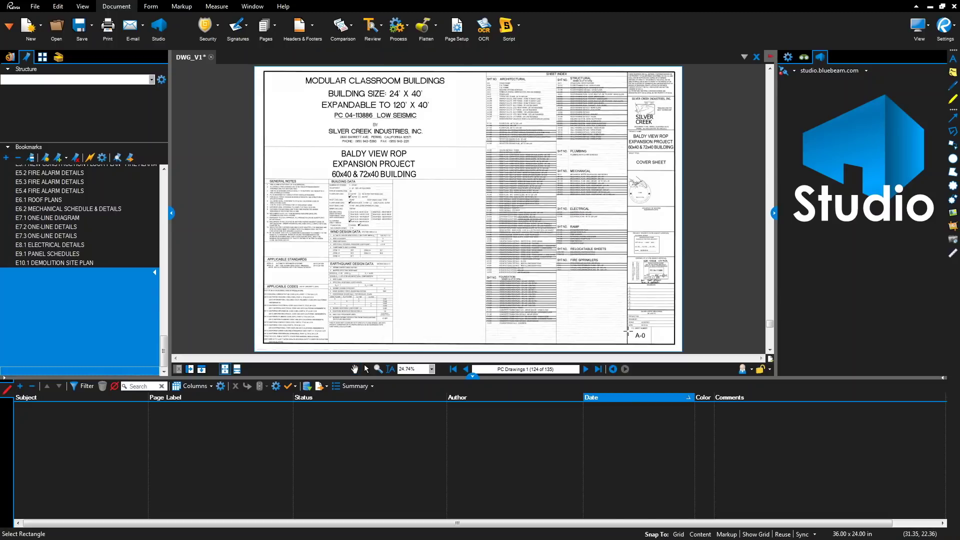
pyautogui.moveTo(629, 328); pyautogui.dragTo(651, 344)
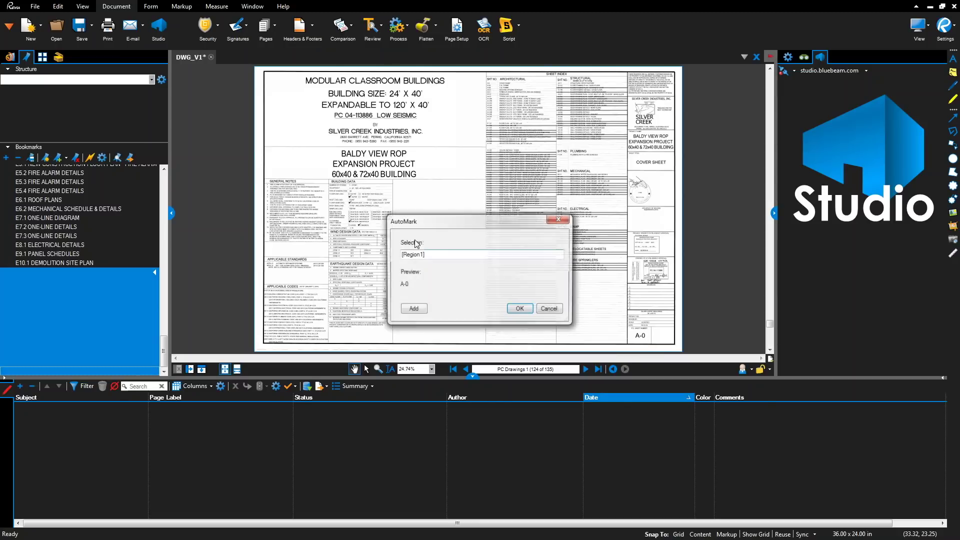
# - Add COVER SHEET as a second region, generate the bookmarks, and show page thumbnails
pyautogui.click(441, 257)
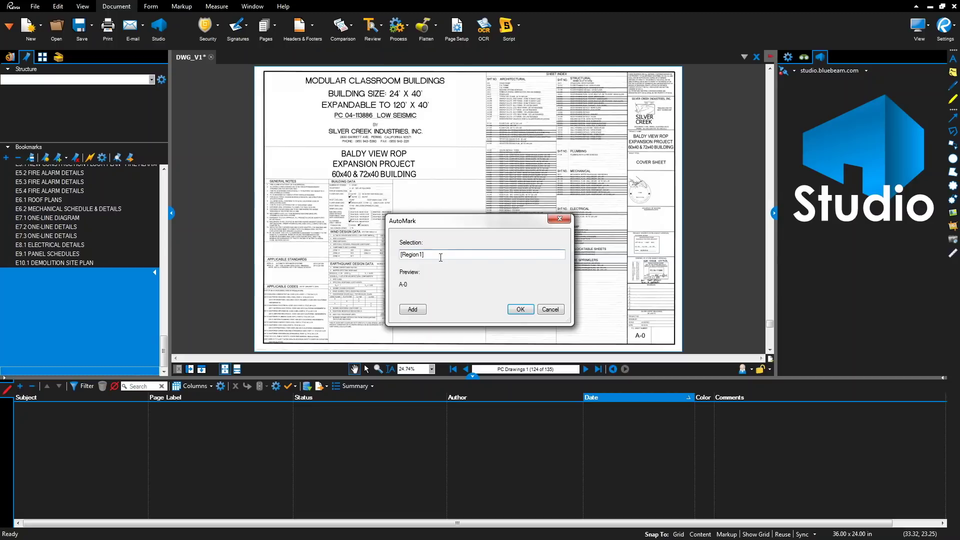
pyautogui.click(413, 309)
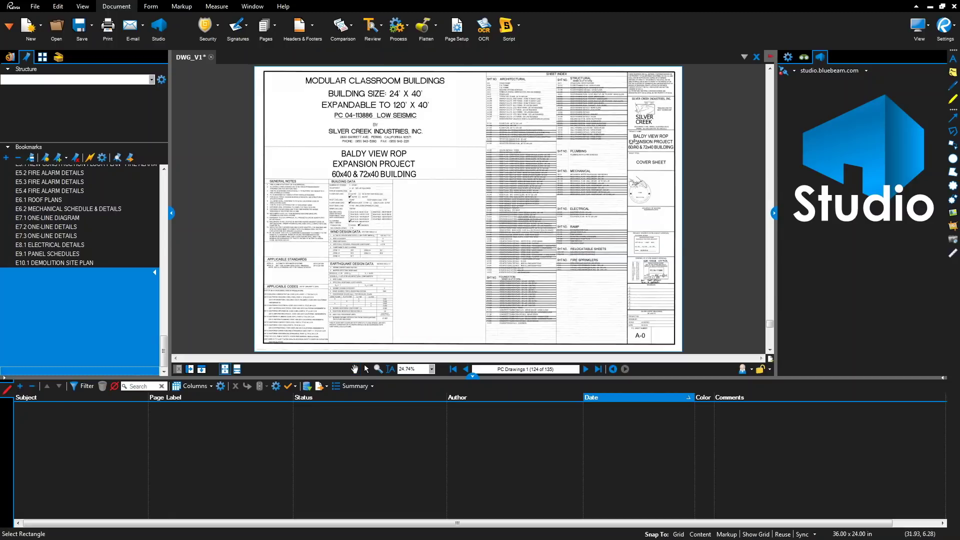
pyautogui.moveTo(628, 154); pyautogui.dragTo(674, 170)
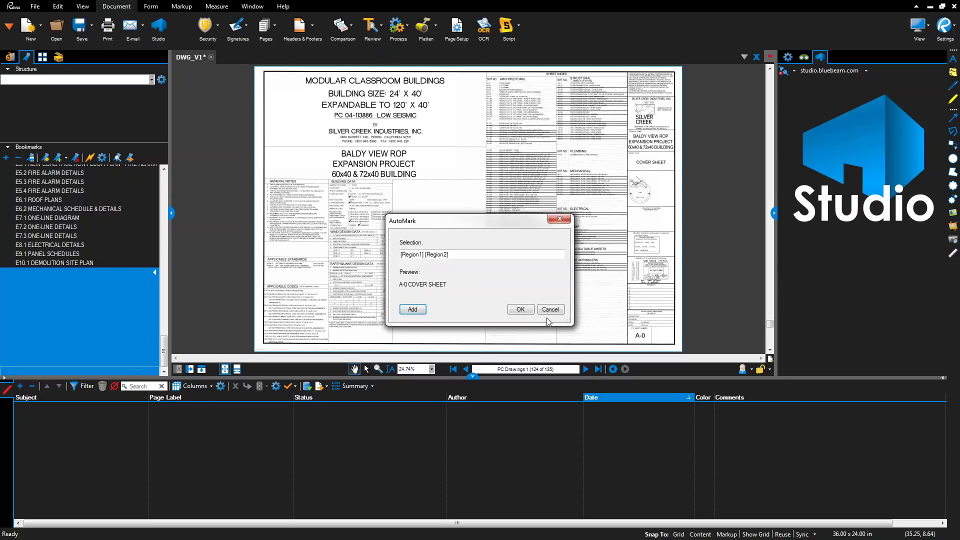
pyautogui.click(522, 311)
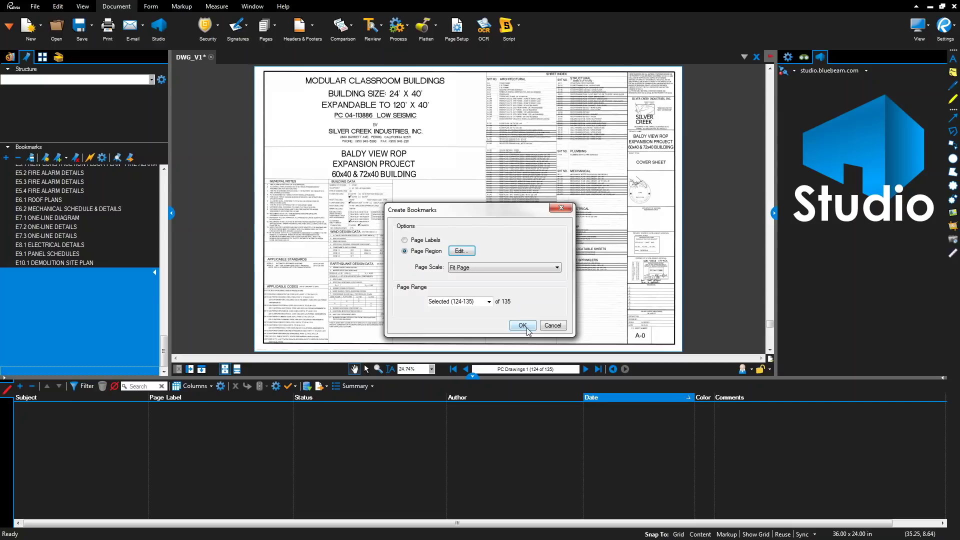
pyautogui.click(525, 326)
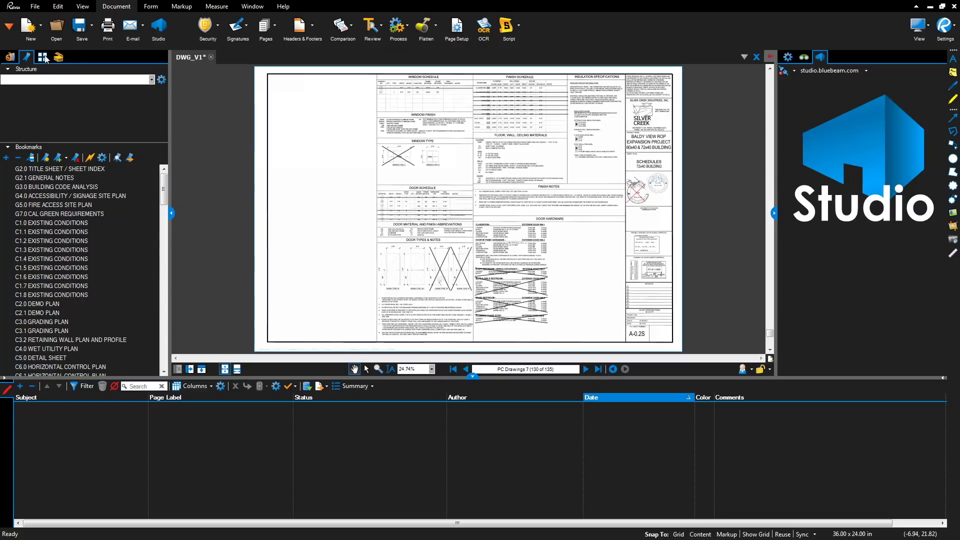
pyautogui.click(43, 57)
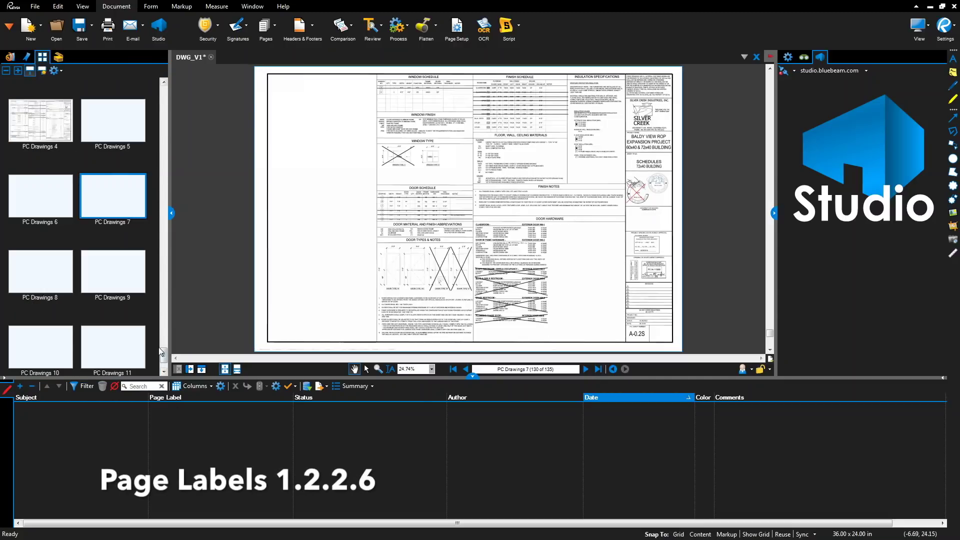
# - Label all pages from their bookmarks (e.g. 'C2.0 DEMO PLAN'), verify in thumbnails, then return to Bookmarks
pyautogui.moveTo(165, 359); pyautogui.dragTo(164, 92)
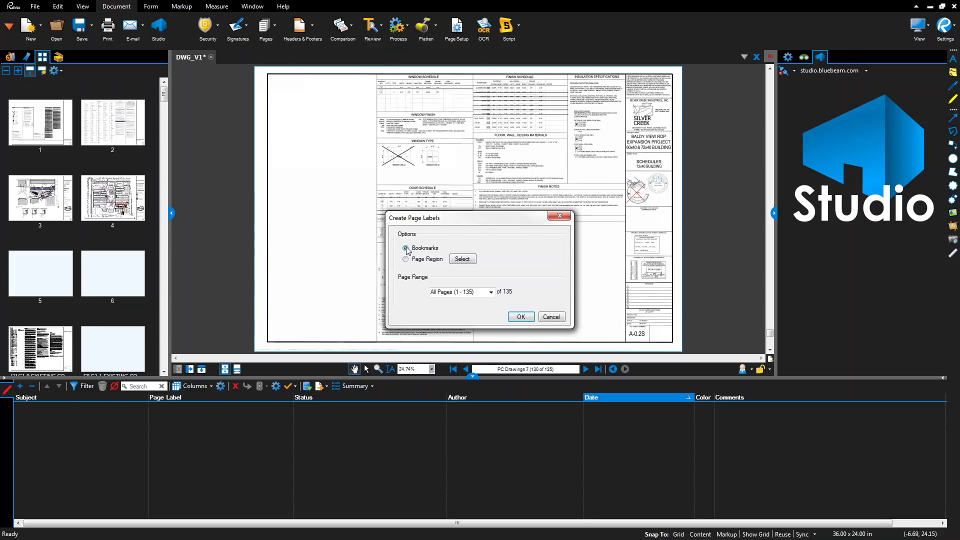
pyautogui.click(520, 317)
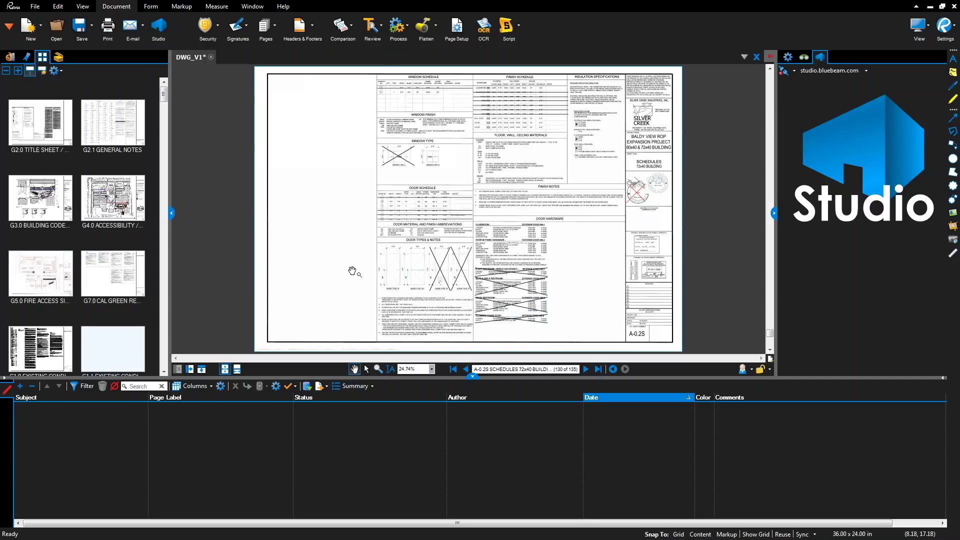
pyautogui.click(164, 373)
pyautogui.click(164, 373)
pyautogui.click(164, 373)
pyautogui.click(164, 373)
pyautogui.click(164, 373)
pyautogui.click(164, 373)
pyautogui.click(164, 373)
pyautogui.click(164, 373)
pyautogui.click(164, 374)
pyautogui.click(164, 373)
pyautogui.click(164, 374)
pyautogui.click(165, 373)
pyautogui.click(164, 373)
pyautogui.click(164, 374)
pyautogui.click(164, 373)
pyautogui.click(164, 373)
pyautogui.click(164, 373)
pyautogui.click(164, 374)
pyautogui.click(164, 373)
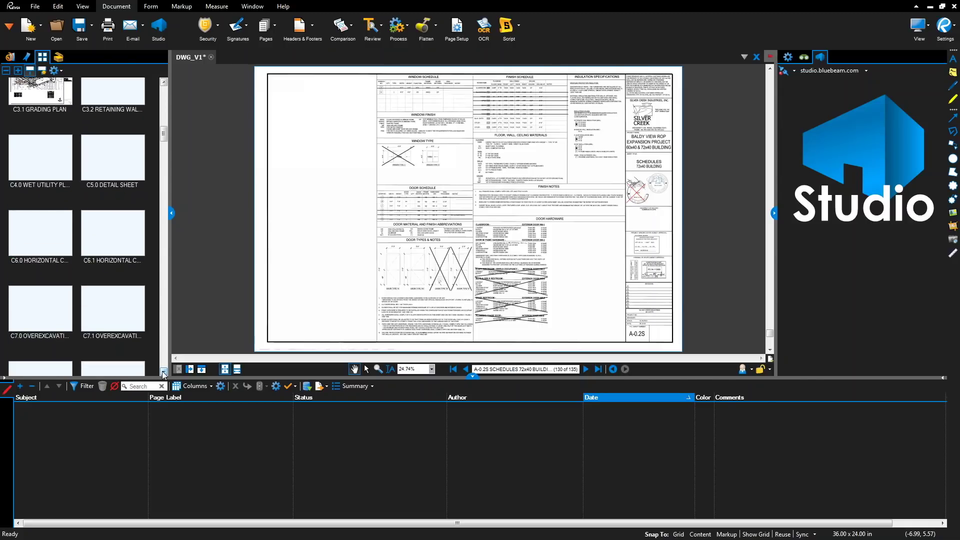
pyautogui.scroll(-10, 164, 373)
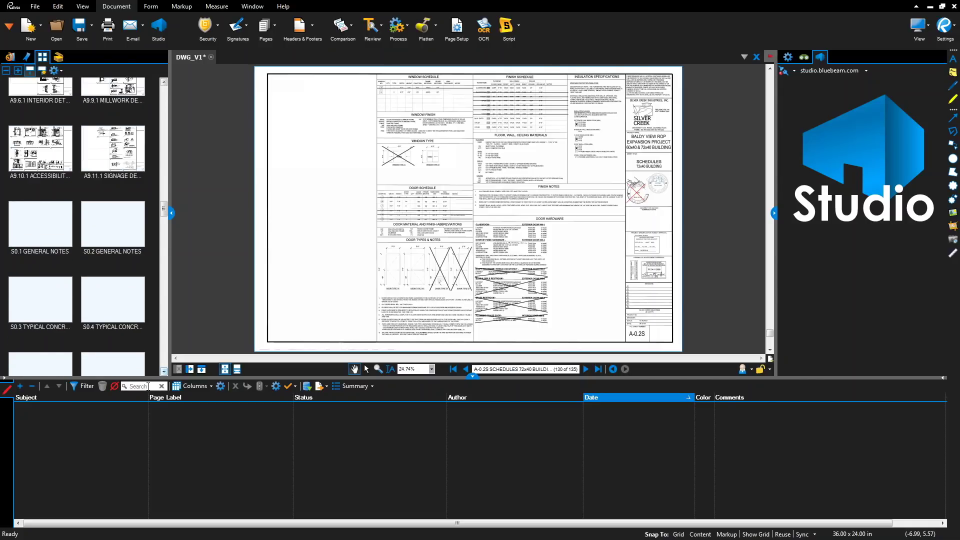
pyautogui.click(31, 60)
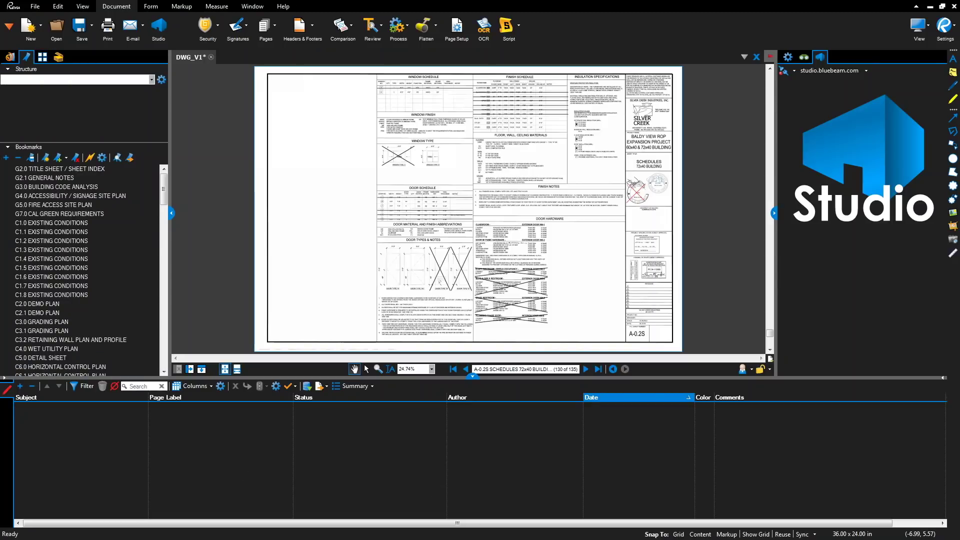
# - Add a GENERAL heading above G2.0, nest G2.0–G7.0 under it, and collapse it
pyautogui.click(24, 170)
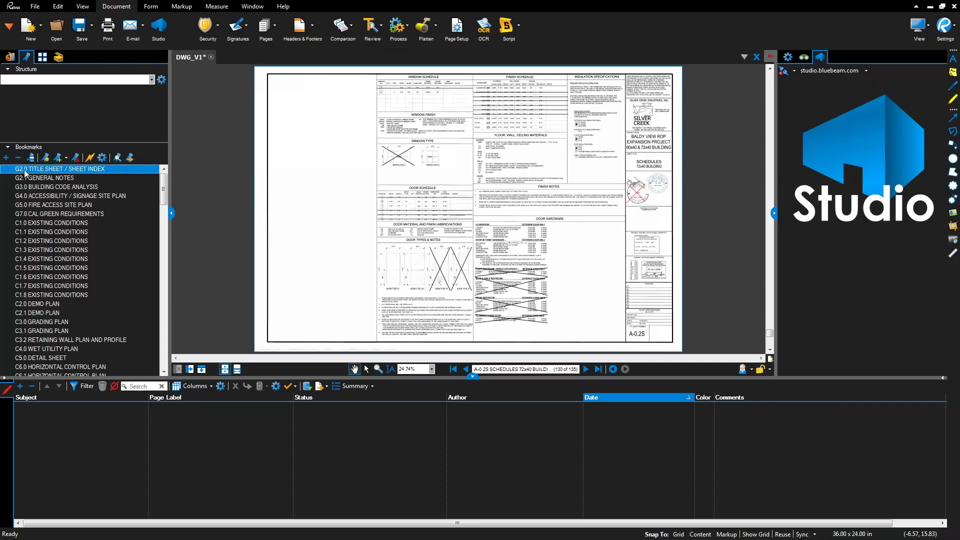
pyautogui.rightClick(25, 171)
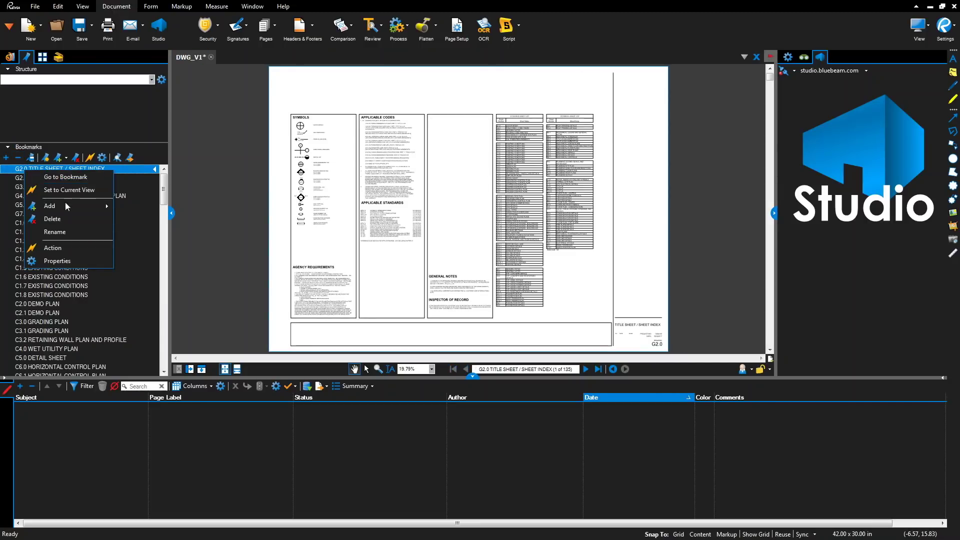
pyautogui.moveTo(67, 209)
pyautogui.click(131, 205)
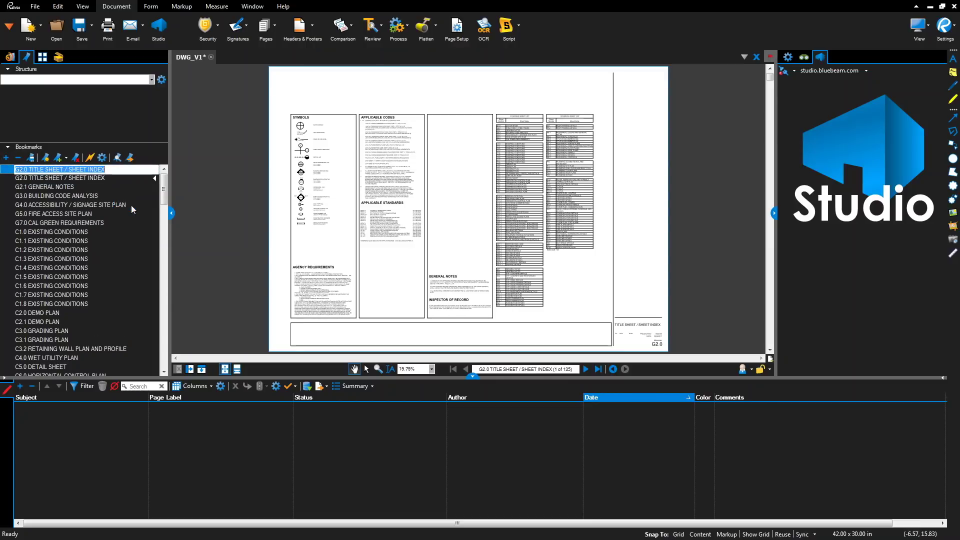
pyautogui.write('gE')
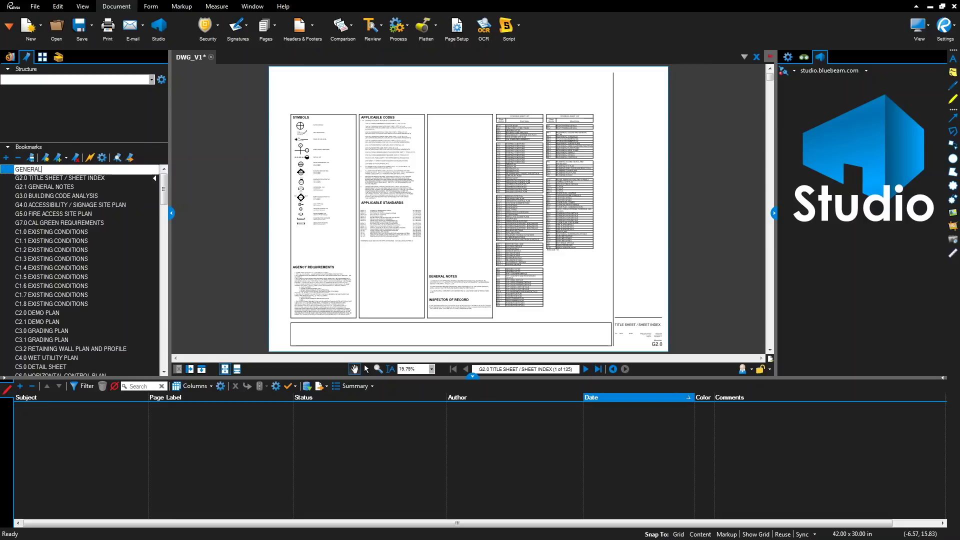
pyautogui.press('Return')
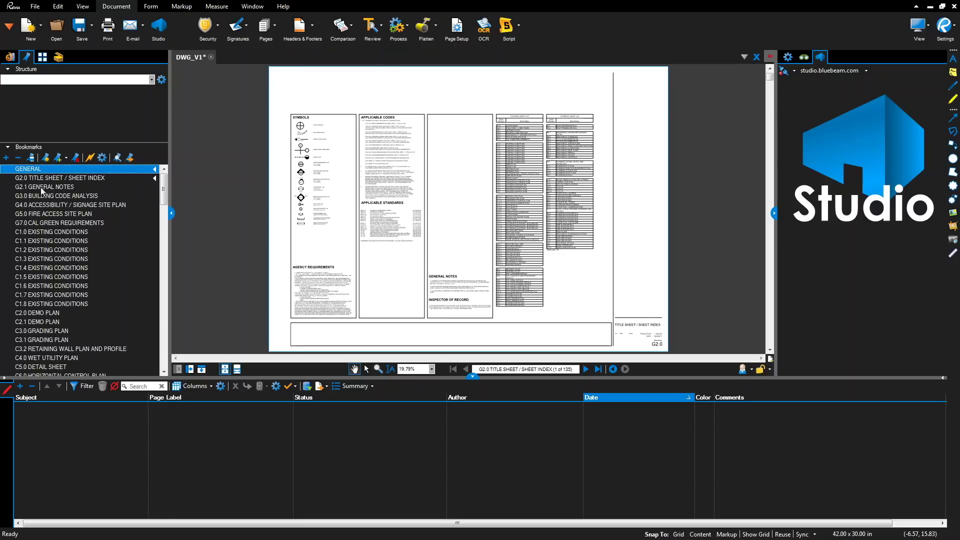
pyautogui.click(28, 178)
pyautogui.keyDown('shift'); pyautogui.click(31, 220); pyautogui.keyUp('shift')
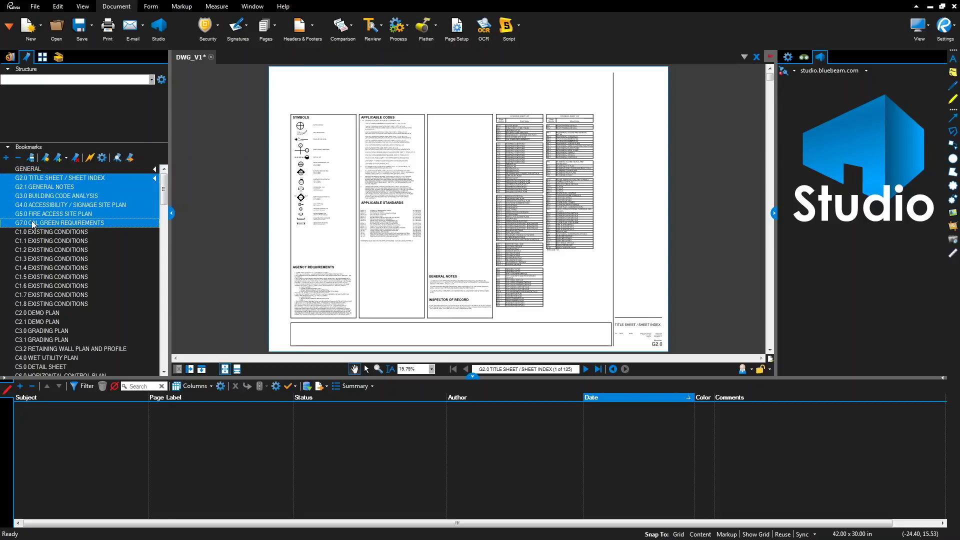
pyautogui.moveTo(20, 186); pyautogui.dragTo(28, 179)
pyautogui.click(7, 170)
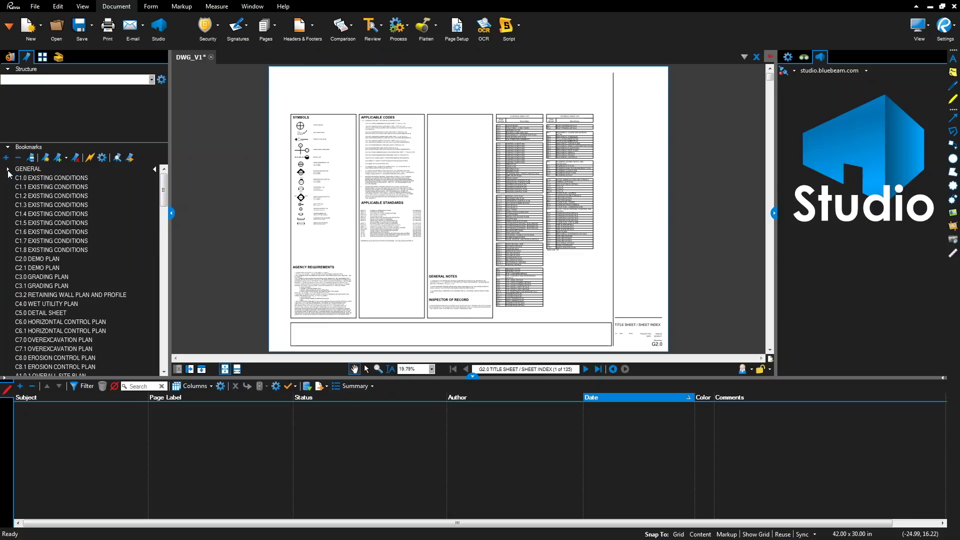
# - Insert a new heading bookmark above C1.0 EXISTING CONDITIONS
pyautogui.click(18, 179)
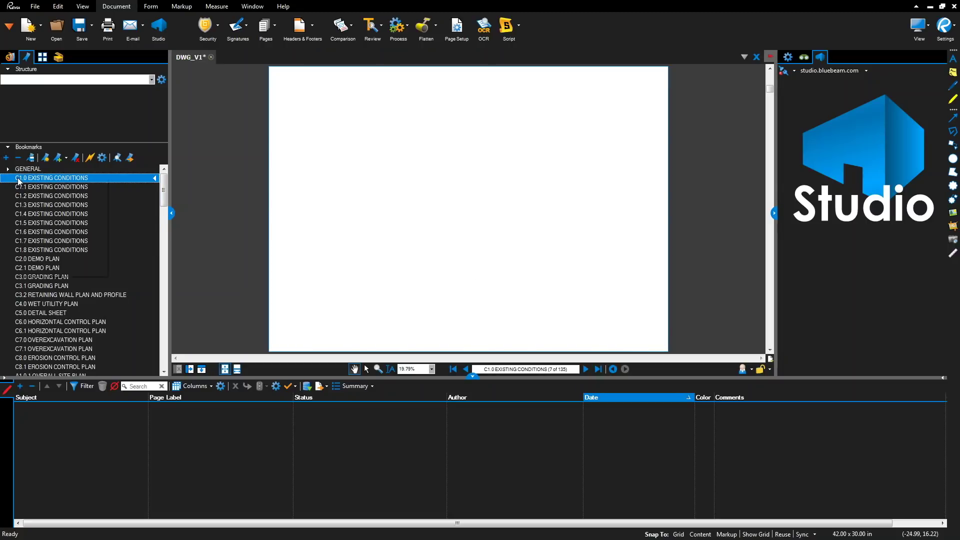
pyautogui.rightClick(18, 179)
pyautogui.moveTo(50, 213)
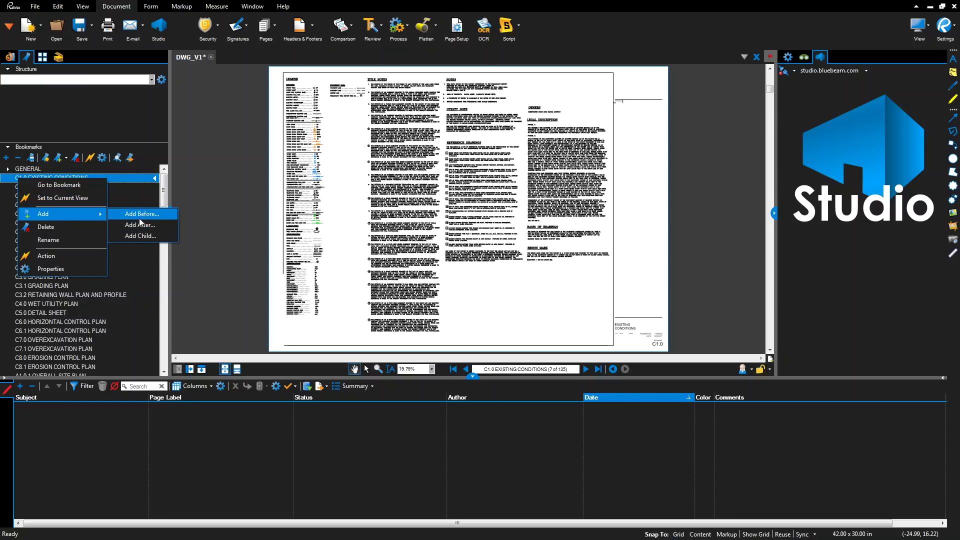
pyautogui.click(143, 213)
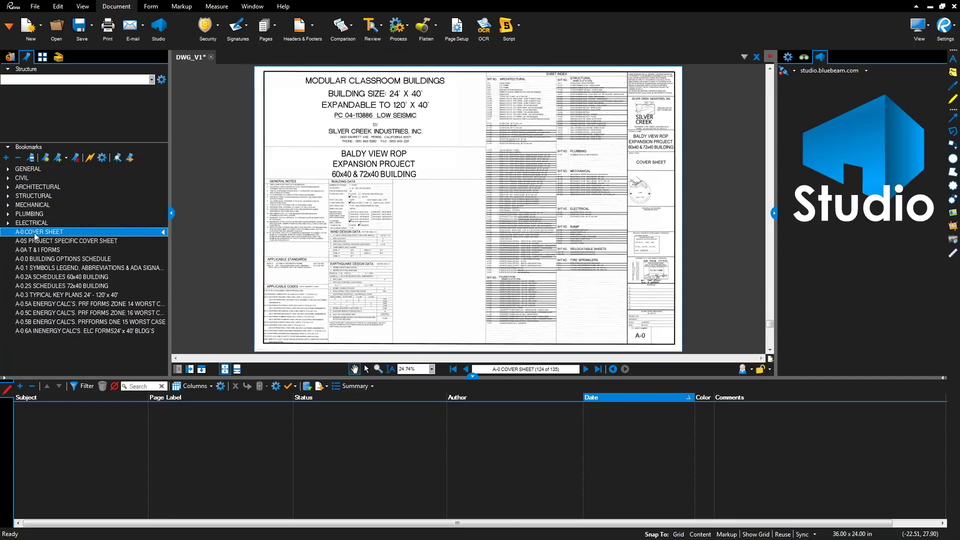
# - Add a PC BUILDINGS heading above A-0 COVER SHEET and nest the A-0 through A-0.6A sheets under it
pyautogui.rightClick(34, 232)
pyautogui.moveTo(59, 268)
pyautogui.click(150, 270)
pyautogui.write('PC BUILDINGS')
pyautogui.press('Return')
pyautogui.click(36, 242)
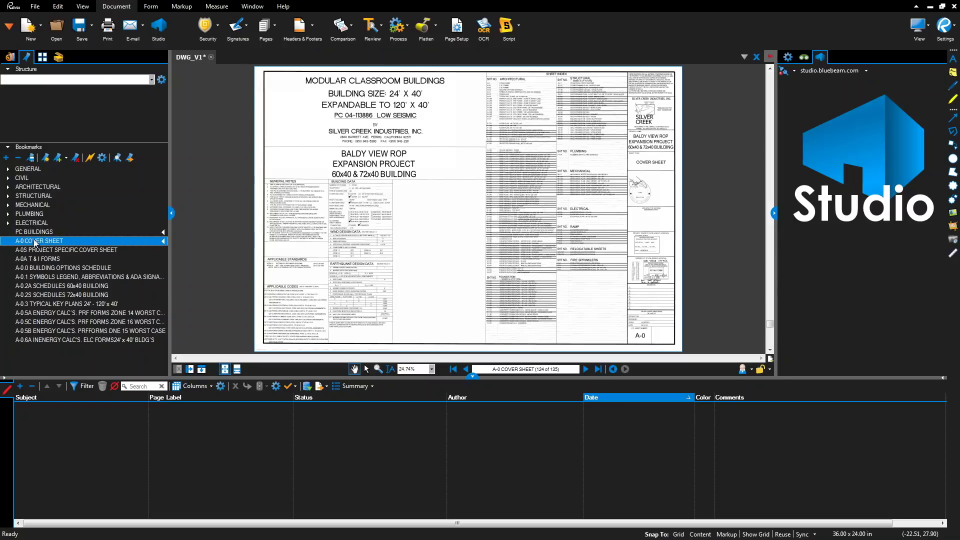
pyautogui.keyDown('shift'); pyautogui.click(20, 340); pyautogui.keyUp('shift')
pyautogui.moveTo(27, 242); pyautogui.dragTo(22, 232)
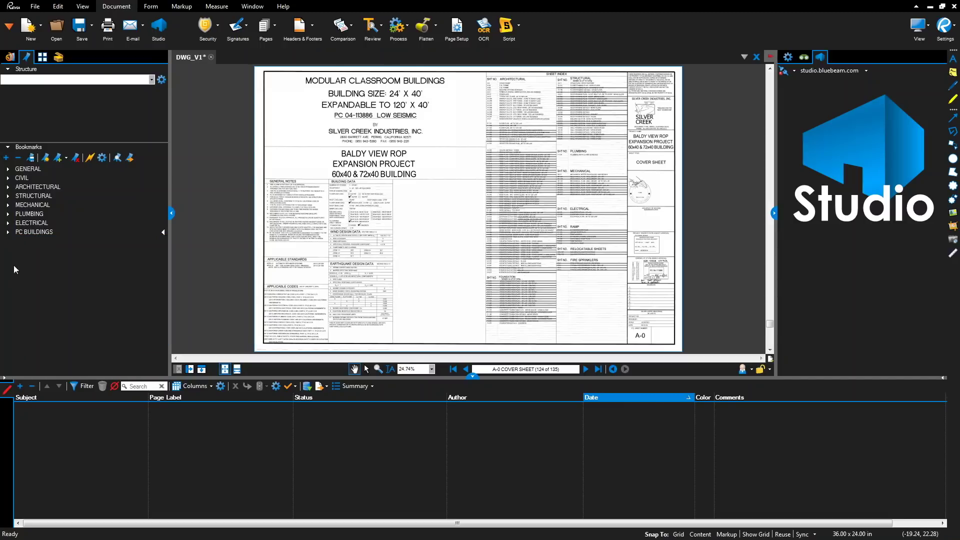
# - Flatten the markups on all pages (1 - 135) of DWG_V1, then return to the first page
pyautogui.click(425, 31)
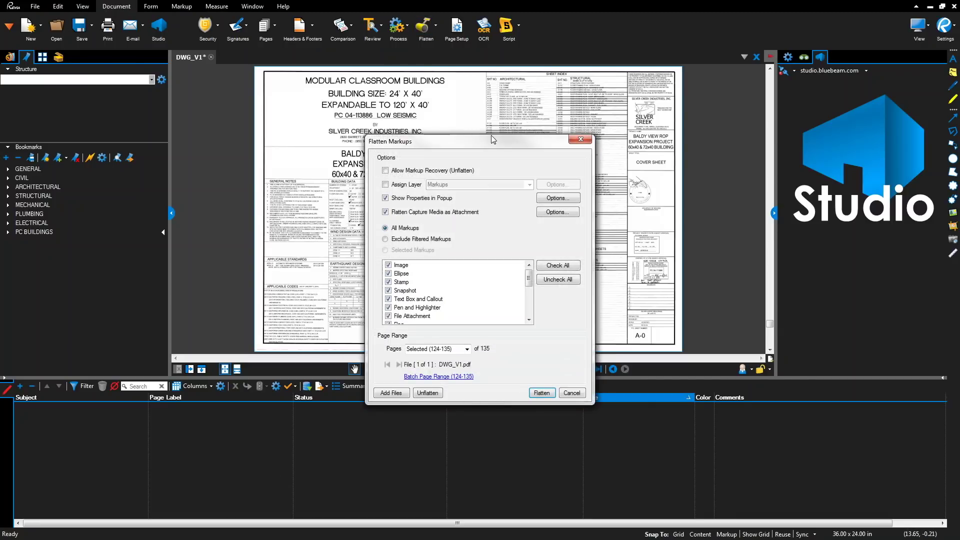
pyautogui.moveTo(479, 106); pyautogui.dragTo(479, 106)
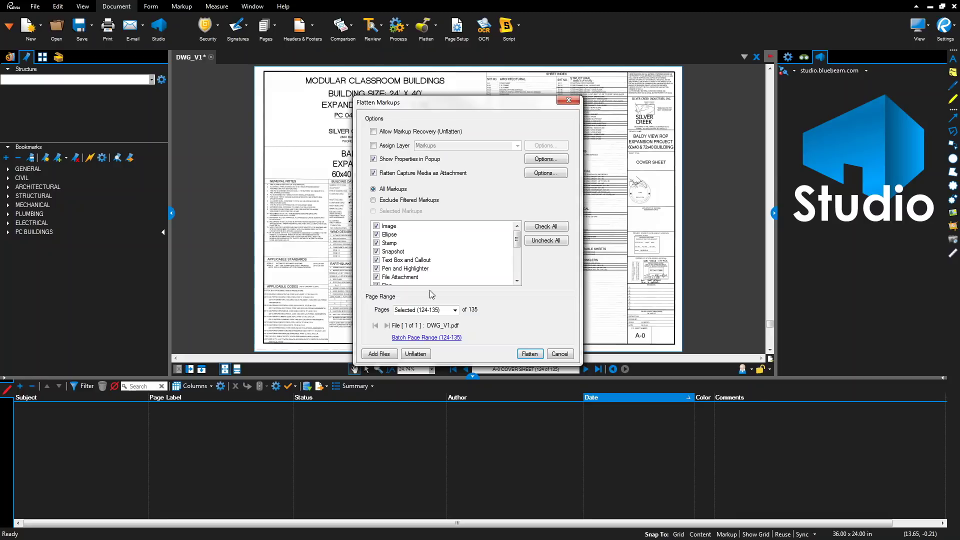
pyautogui.click(455, 311)
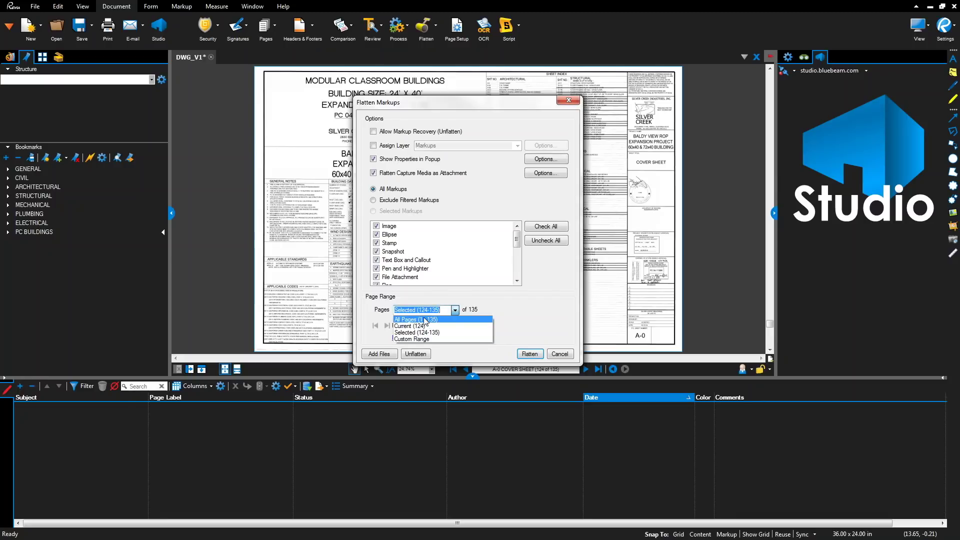
pyautogui.click(432, 320)
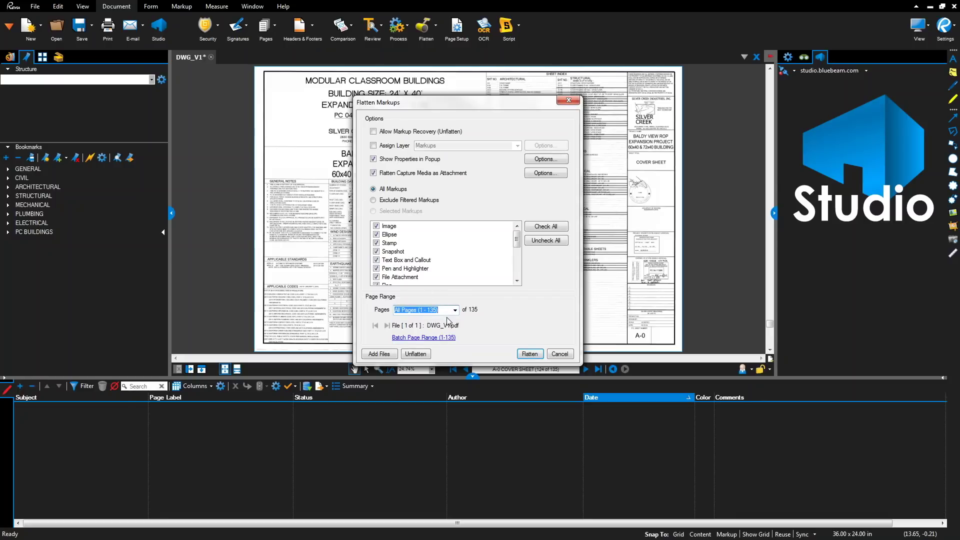
pyautogui.click(529, 355)
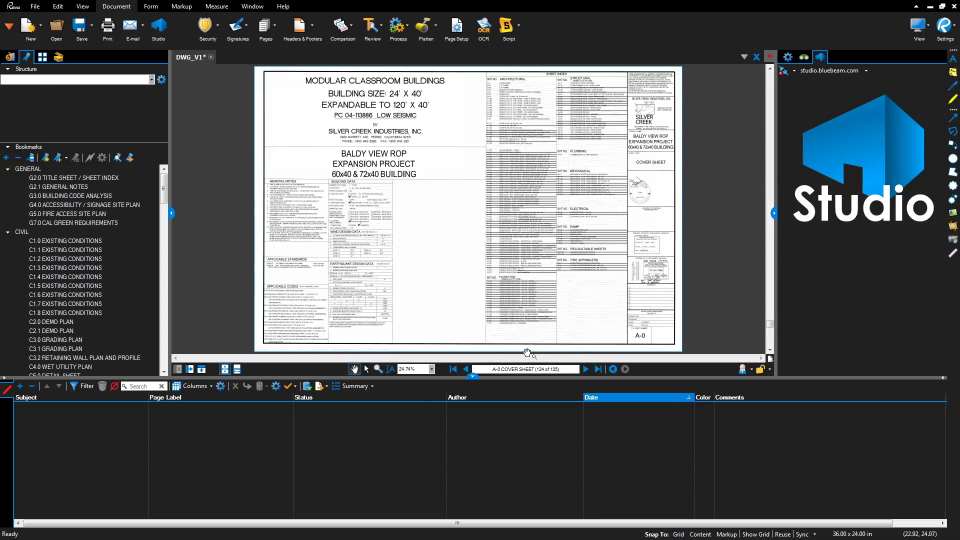
pyautogui.press('Home')
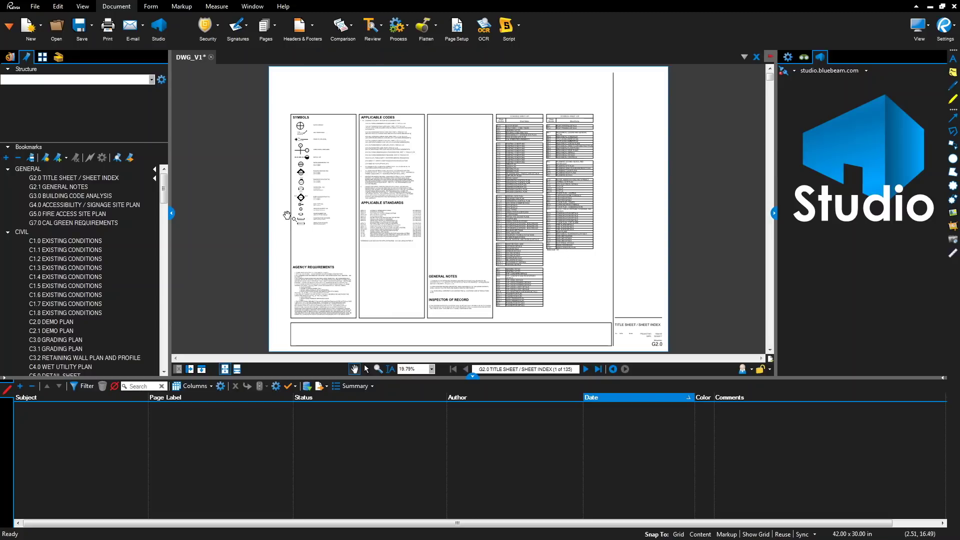
# - Show the Layers panel for the drawing
pyautogui.rightClick(69, 56)
pyautogui.moveTo(92, 64)
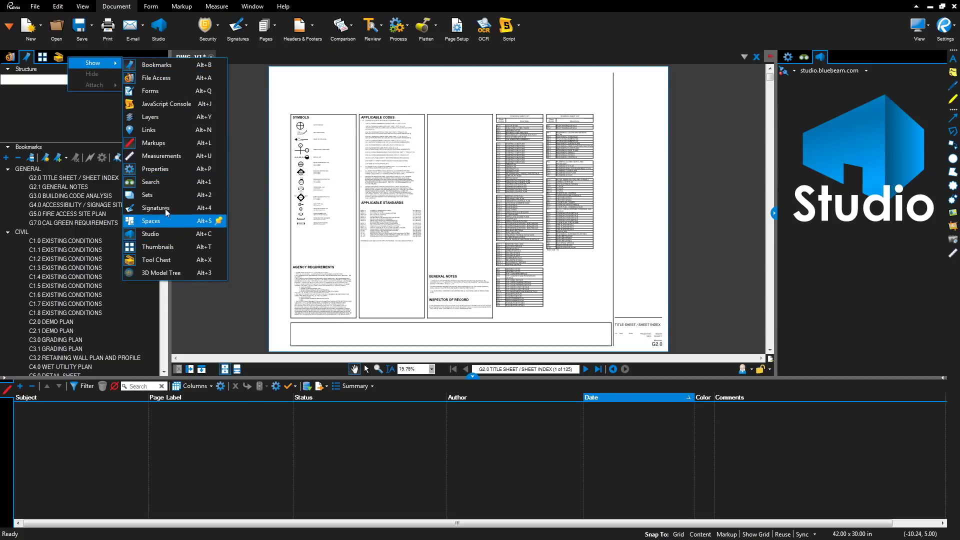
pyautogui.click(169, 119)
pyautogui.moveTo(163, 92)
pyautogui.mouseDown()
pyautogui.moveTo(165, 371)
pyautogui.moveTo(167, 91)
pyautogui.mouseUp()
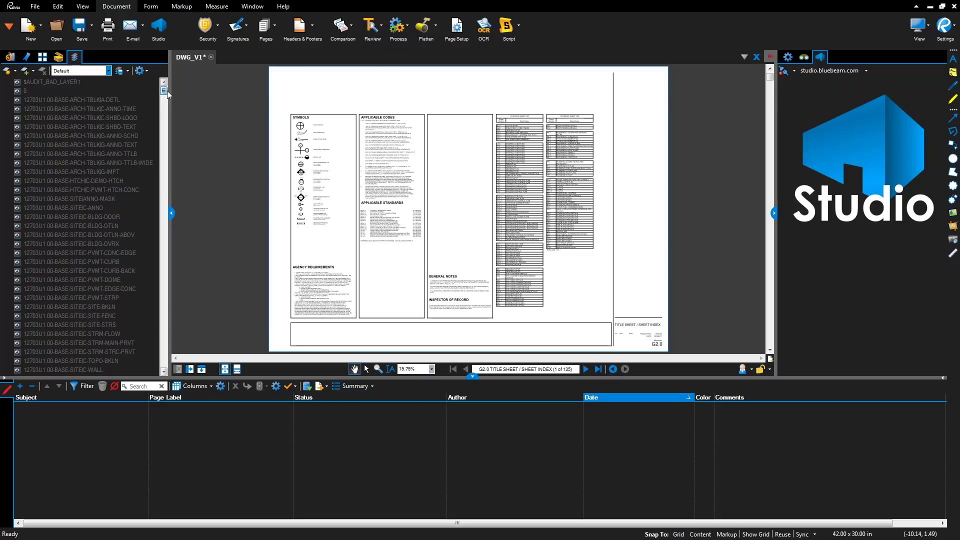
# - Select every layer from the first through WOOD-DASHED and delete them all
pyautogui.click(91, 82)
pyautogui.moveTo(166, 92); pyautogui.dragTo(166, 368)
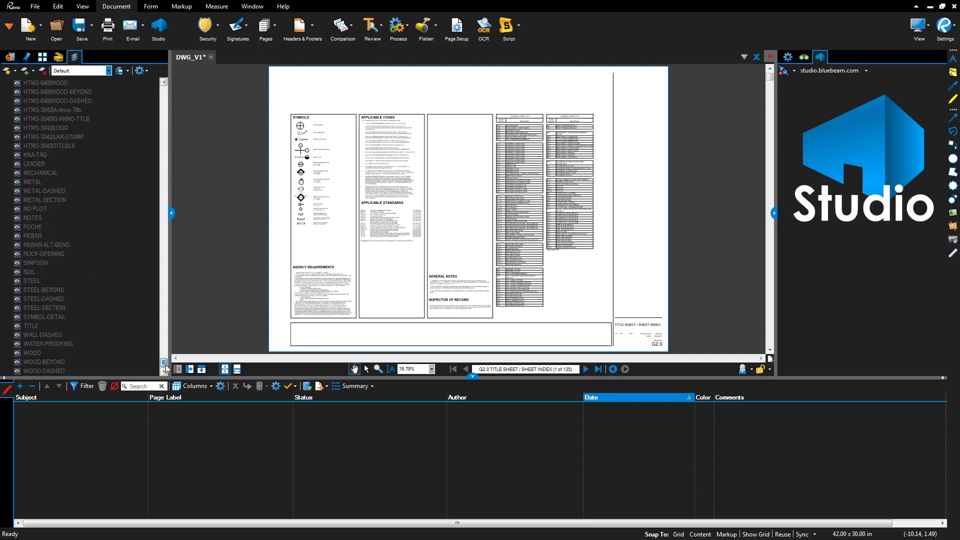
pyautogui.keyDown('shift'); pyautogui.click(34, 371); pyautogui.keyUp('shift')
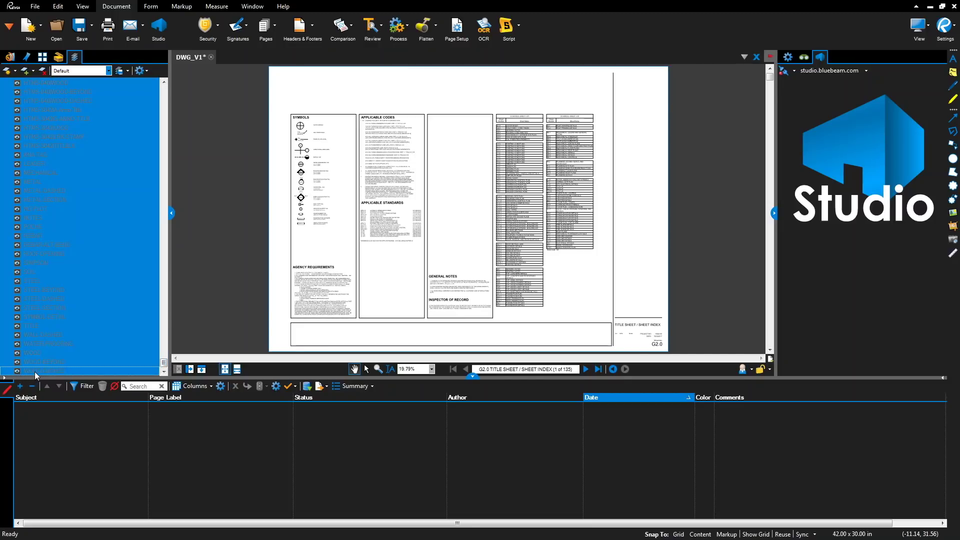
pyautogui.click(40, 70)
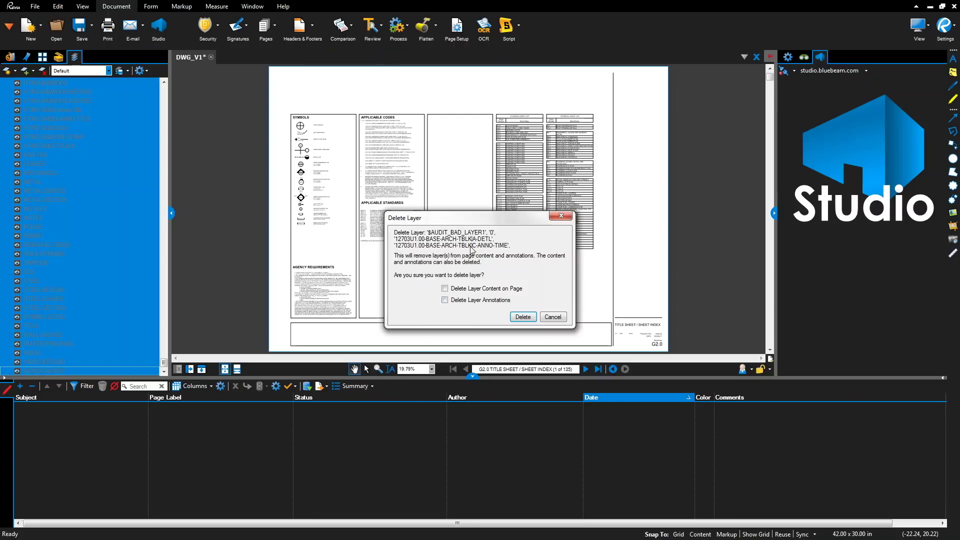
pyautogui.click(528, 320)
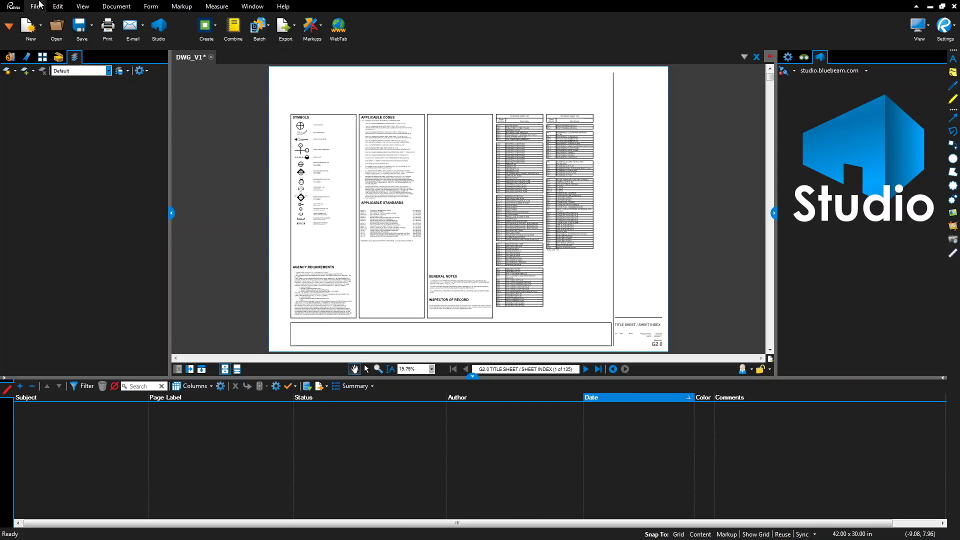
# - Start a new Batch Link job with DWG_V1.pdf added
pyautogui.click(264, 32)
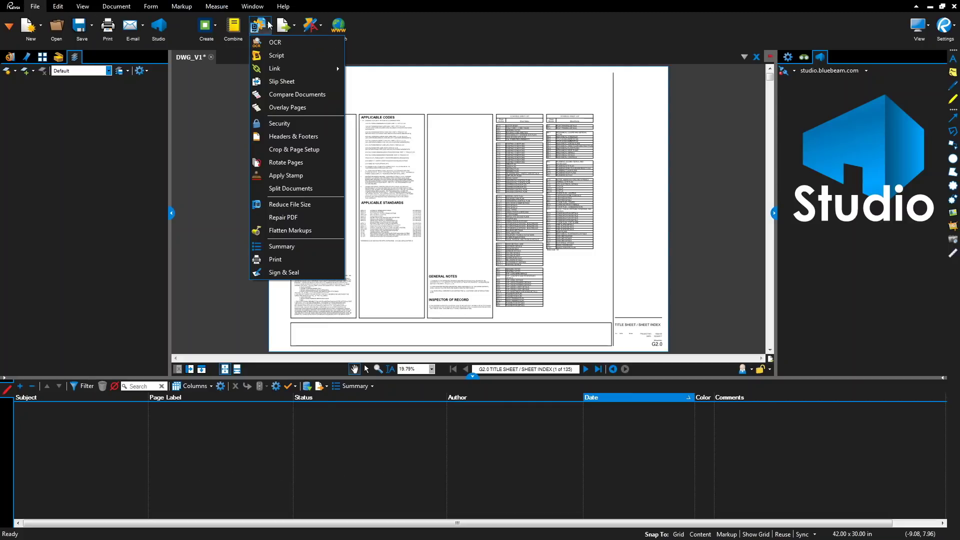
pyautogui.moveTo(274, 73)
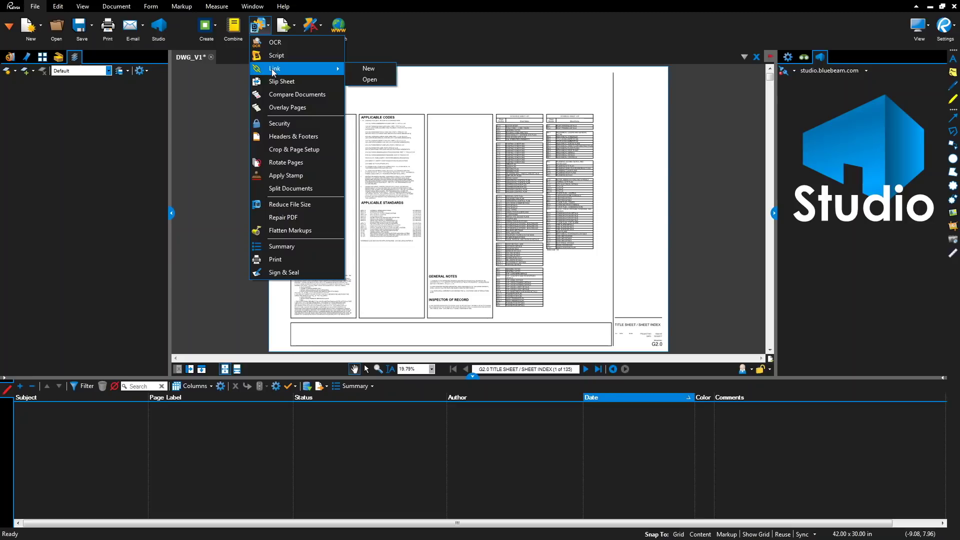
pyautogui.click(375, 72)
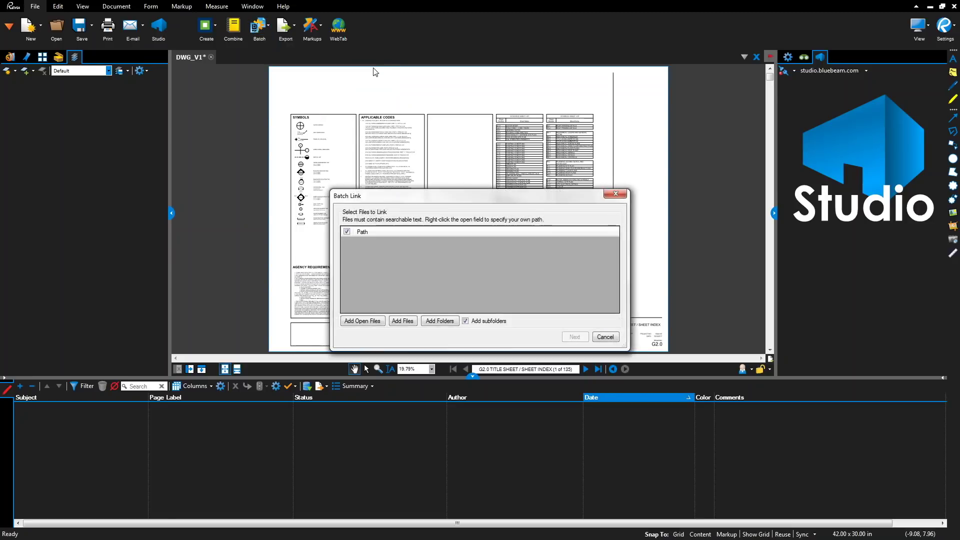
pyautogui.click(368, 323)
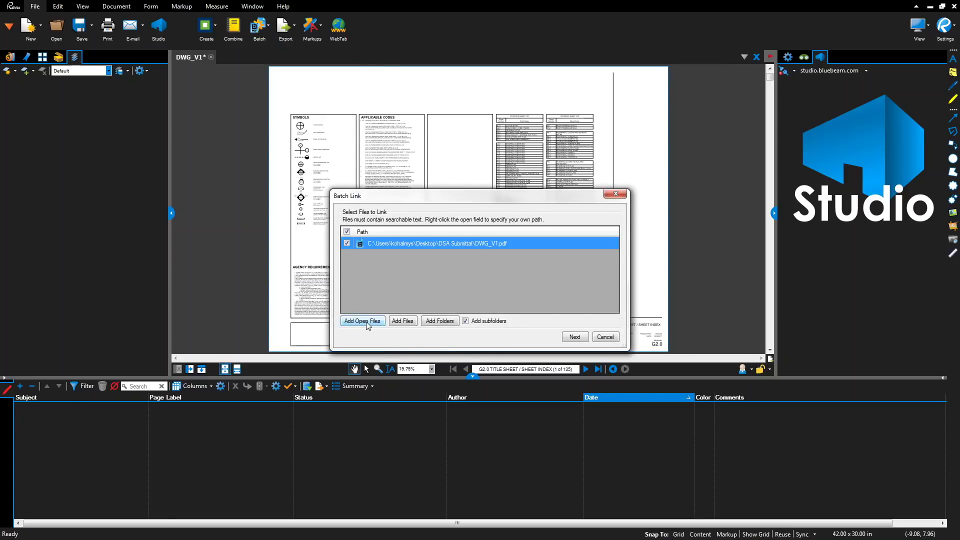
pyautogui.click(574, 337)
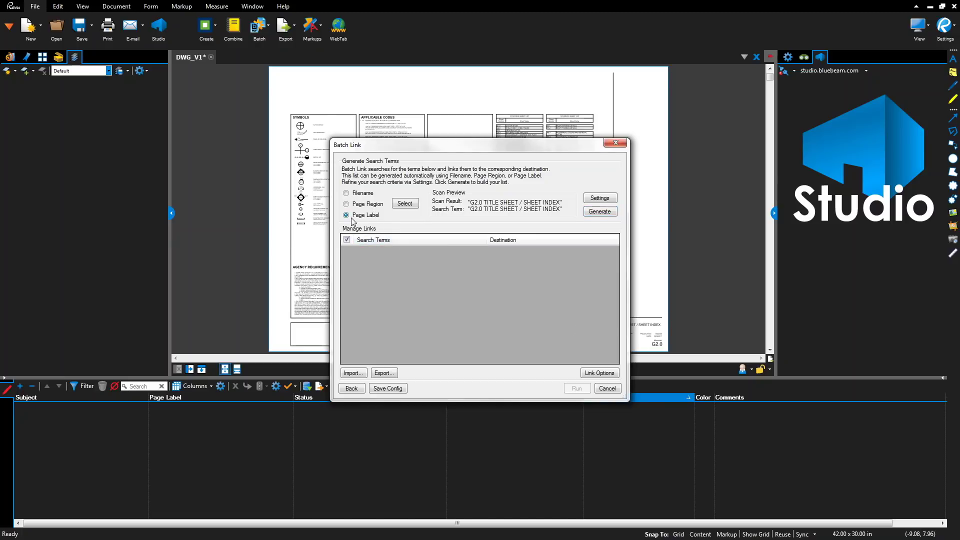
# - Set the search term filter character to Space, generate the page-label links, and run the batch link
pyautogui.click(600, 198)
pyautogui.click(521, 218)
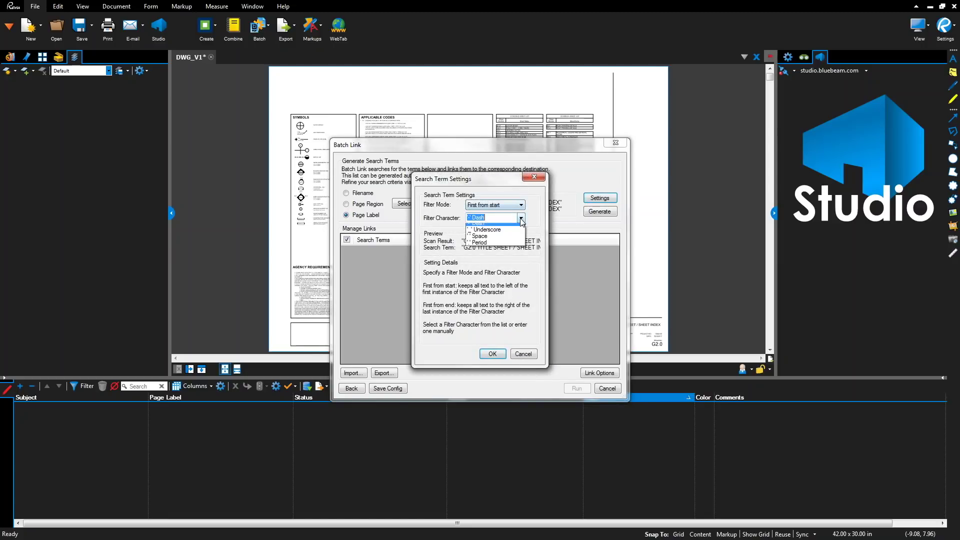
pyautogui.click(508, 240)
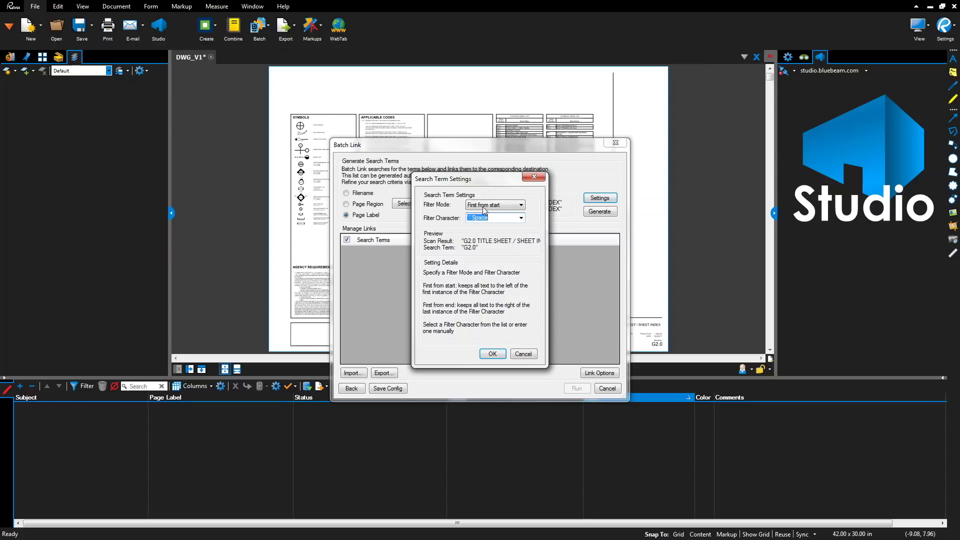
pyautogui.click(493, 355)
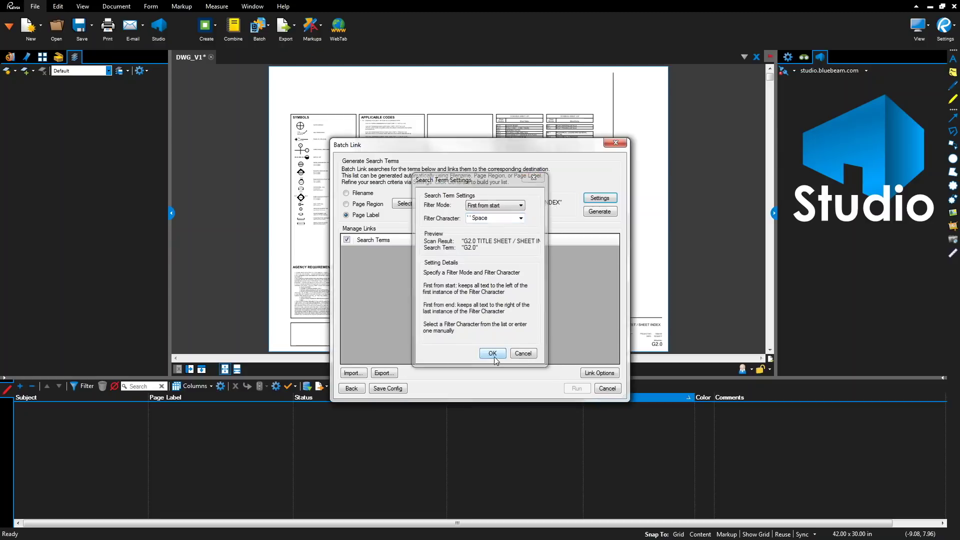
pyautogui.click(606, 212)
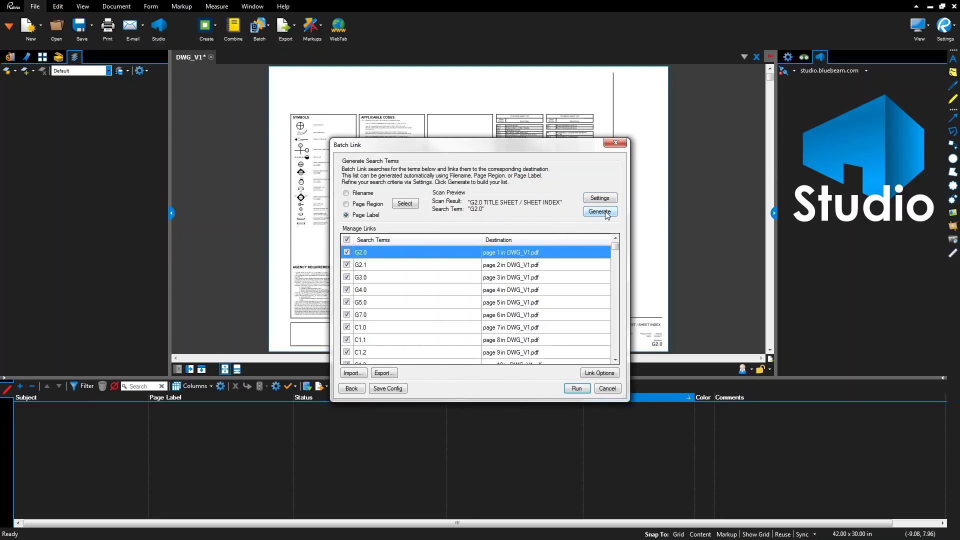
pyautogui.moveTo(615, 251)
pyautogui.mouseDown()
pyautogui.moveTo(619, 351)
pyautogui.moveTo(629, 247)
pyautogui.mouseUp()
pyautogui.click(577, 388)
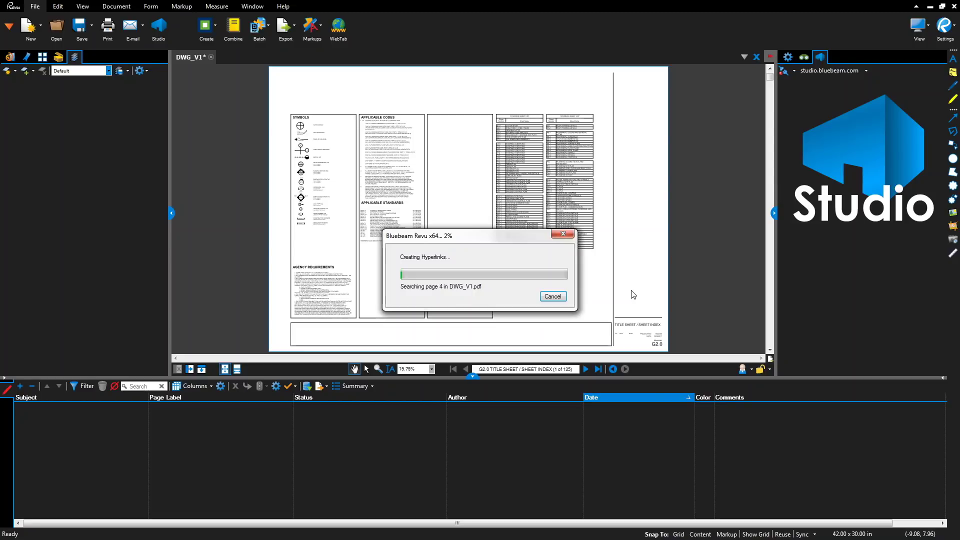
# - Close the Batch Link summary of 671 hyperlinks, then save and close DWG_V1
pyautogui.scroll(1, 633, 295)
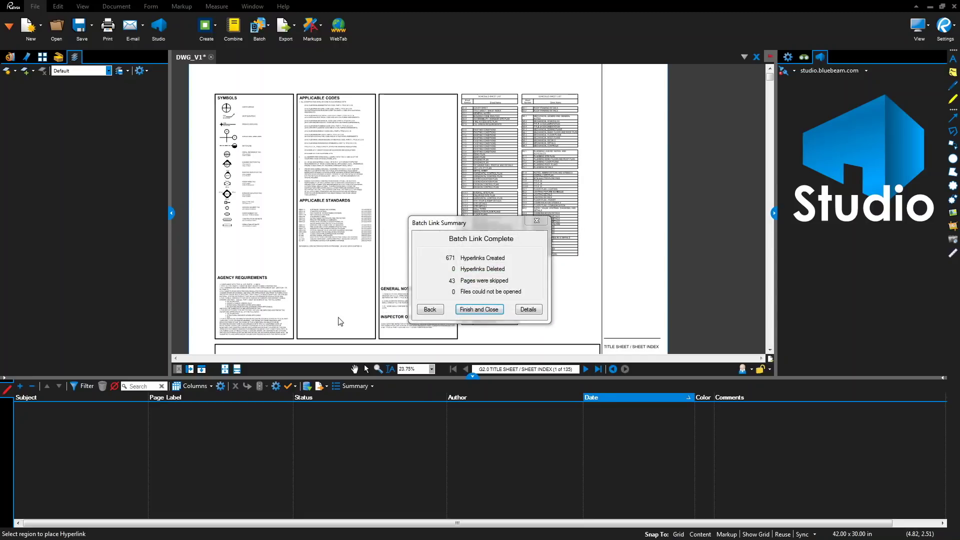
pyautogui.click(490, 309)
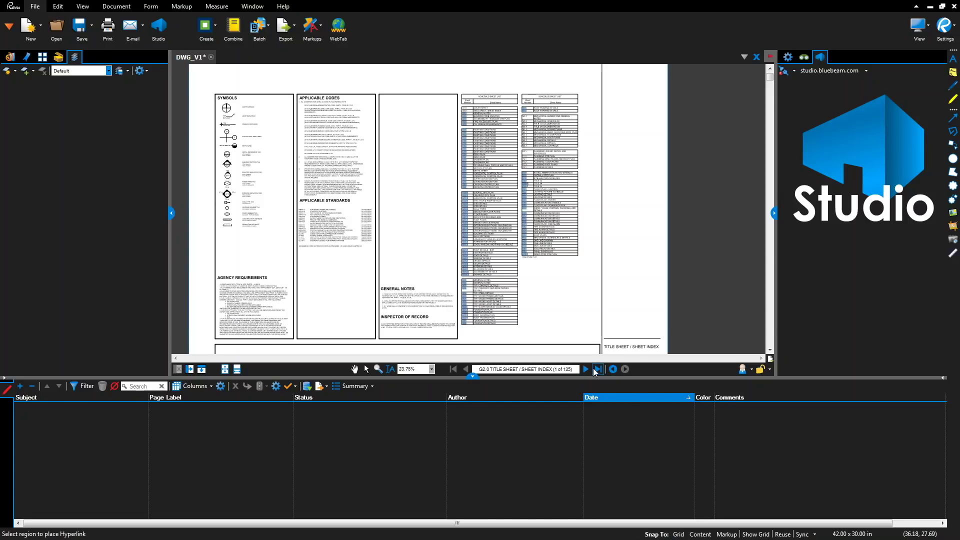
pyautogui.click(73, 29)
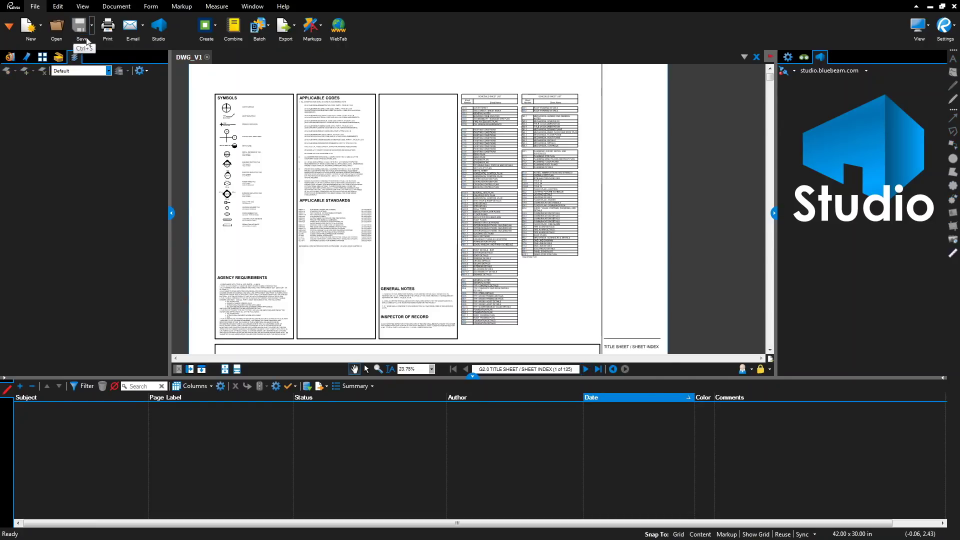
pyautogui.click(206, 57)
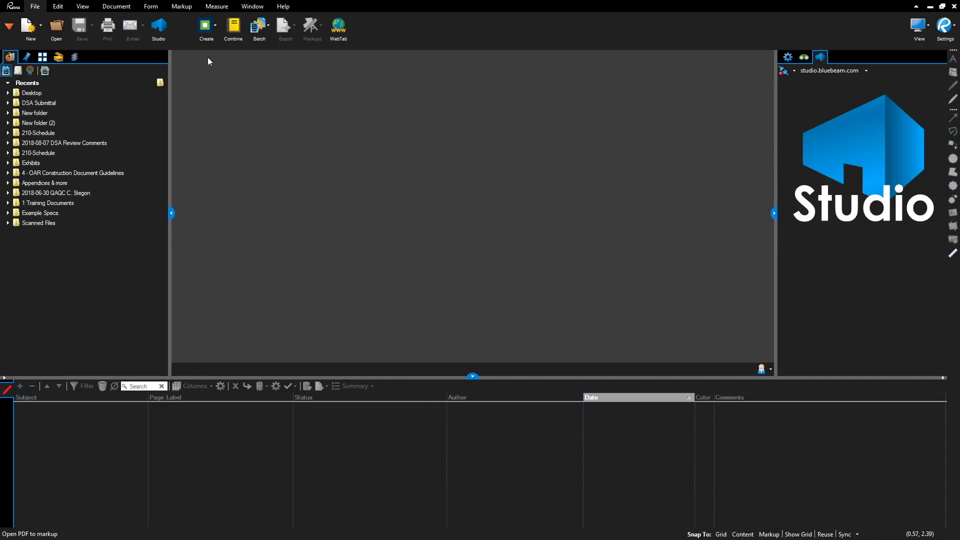
# - Open SPC_V1.pdf from the DSA Submittal folder and bring up the Document tools
pyautogui.doubleClick(208, 80)
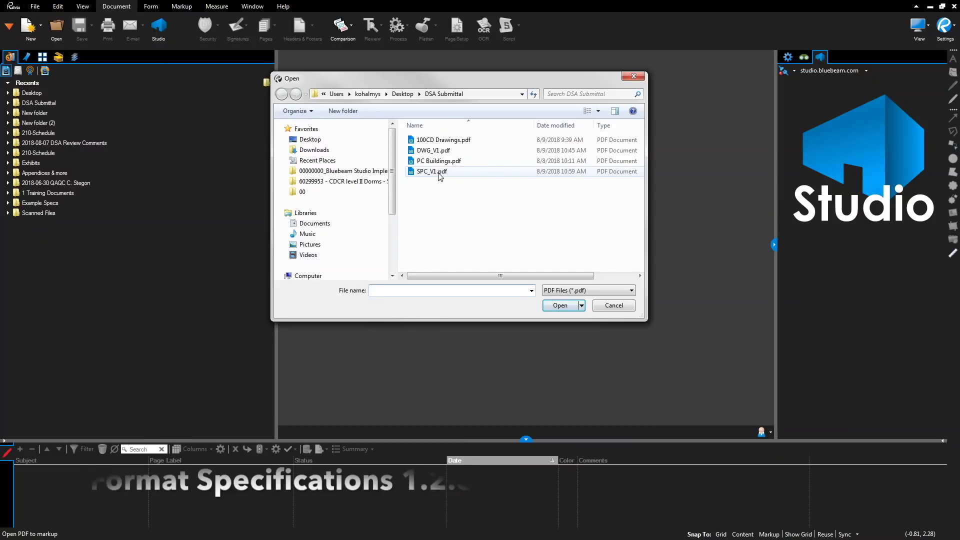
pyautogui.click(435, 171)
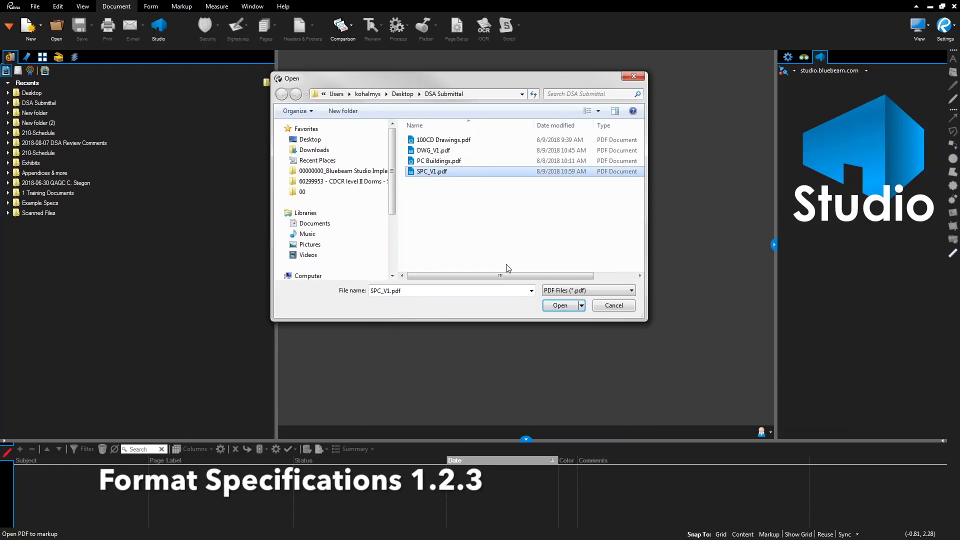
pyautogui.click(559, 305)
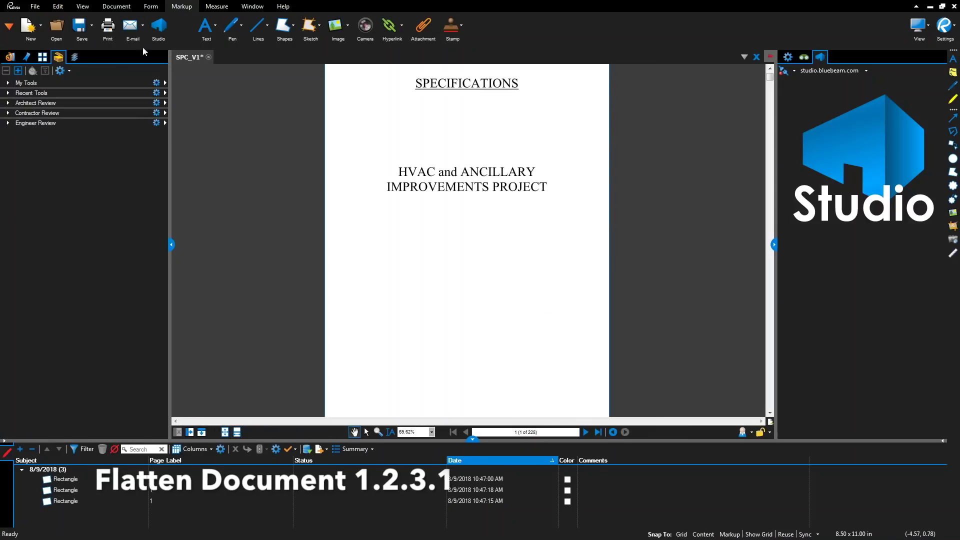
pyautogui.click(116, 6)
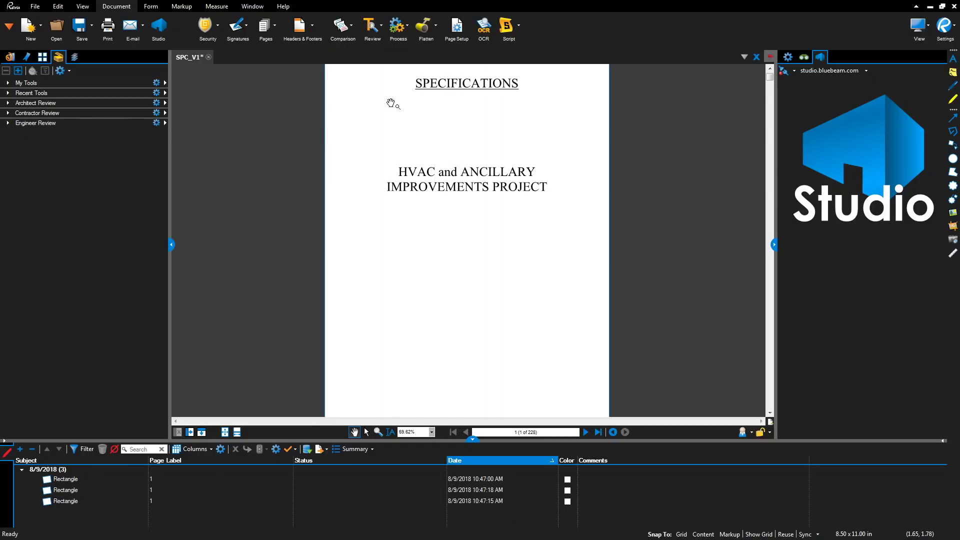
# - Flatten all markups on every page of SPC_V1 and show the Bookmarks panel
pyautogui.click(423, 28)
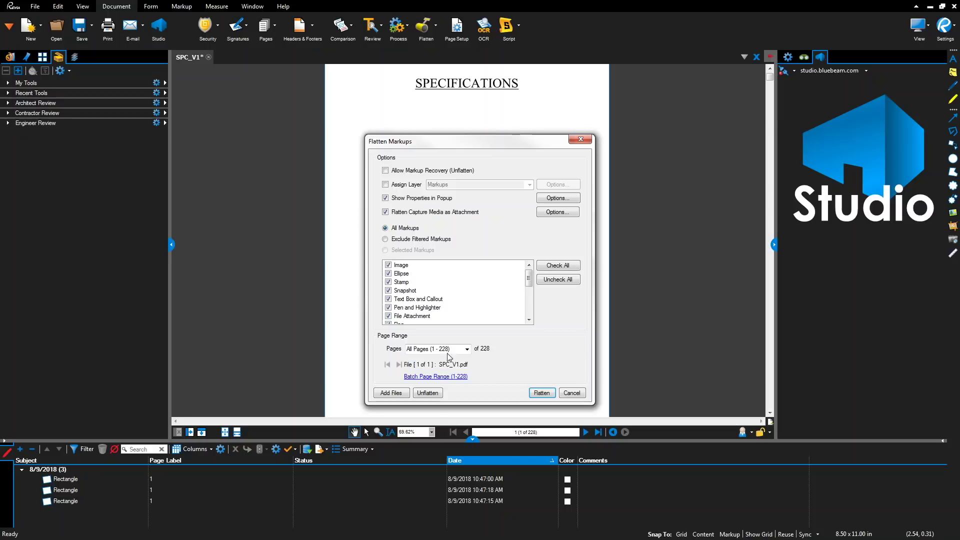
pyautogui.click(542, 393)
pyautogui.click(27, 57)
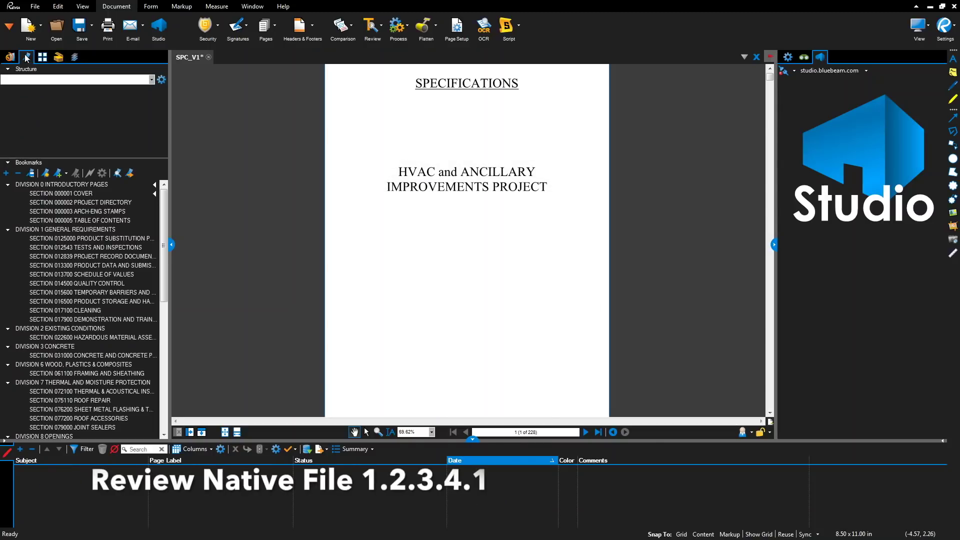
# - Audit SPC_V1's bookmarks and confirm there are no broken ones
pyautogui.moveTo(166, 205); pyautogui.dragTo(165, 376)
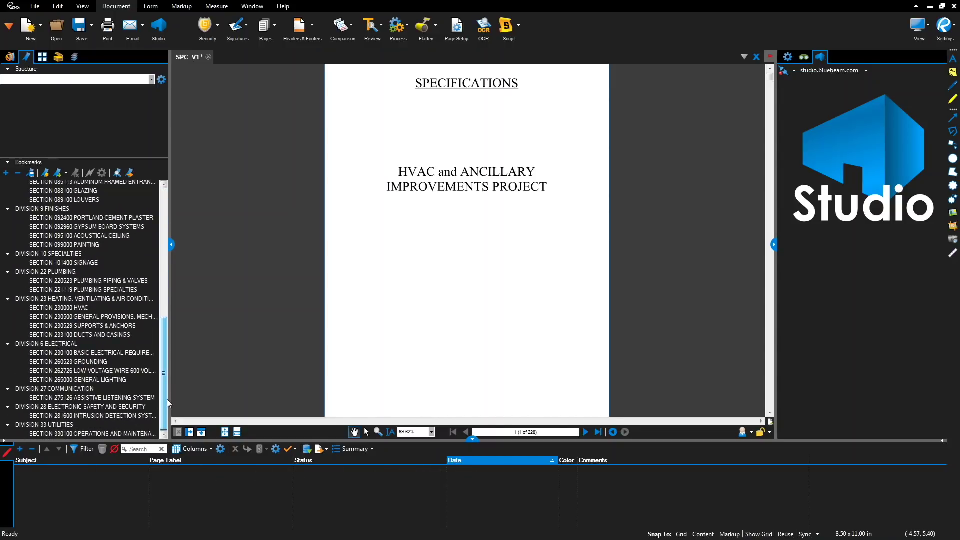
pyautogui.click(118, 175)
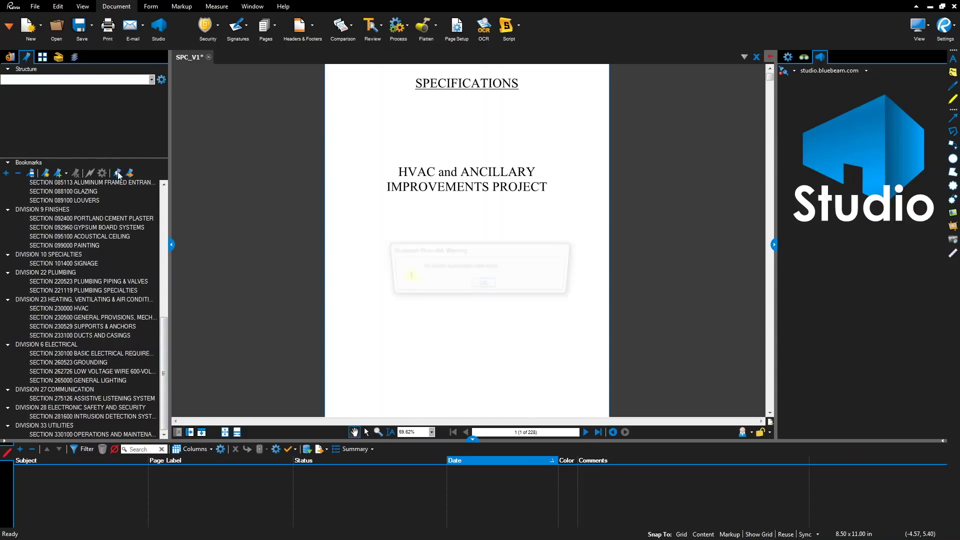
pyautogui.click(482, 288)
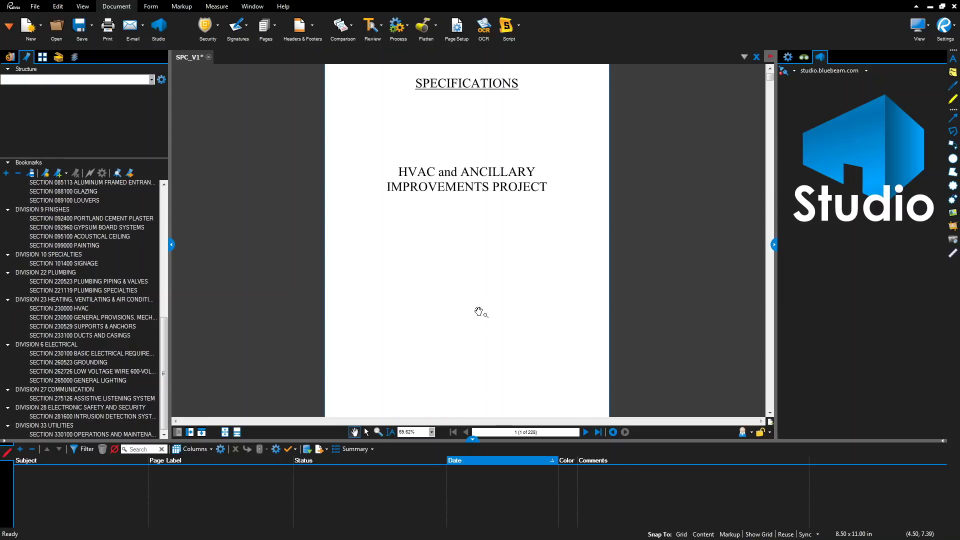
# - Page forward through the opening pages to the Table of Contents
pyautogui.click(586, 433)
pyautogui.click(585, 434)
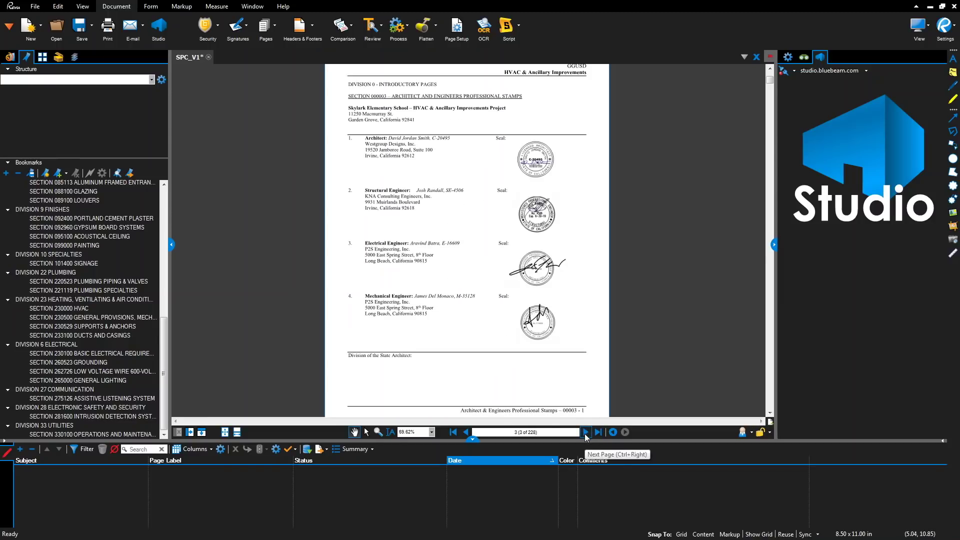
pyautogui.click(585, 433)
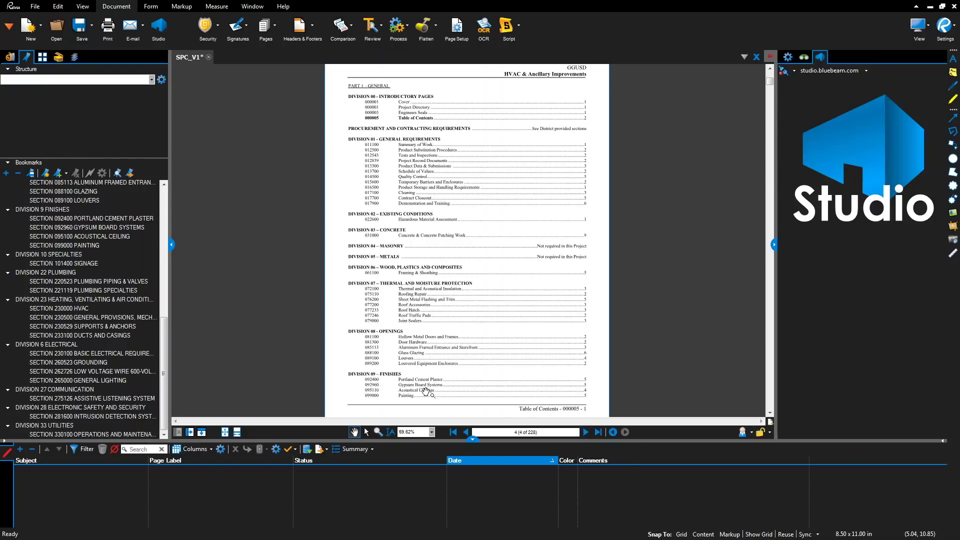
pyautogui.moveTo(163, 375); pyautogui.dragTo(163, 233)
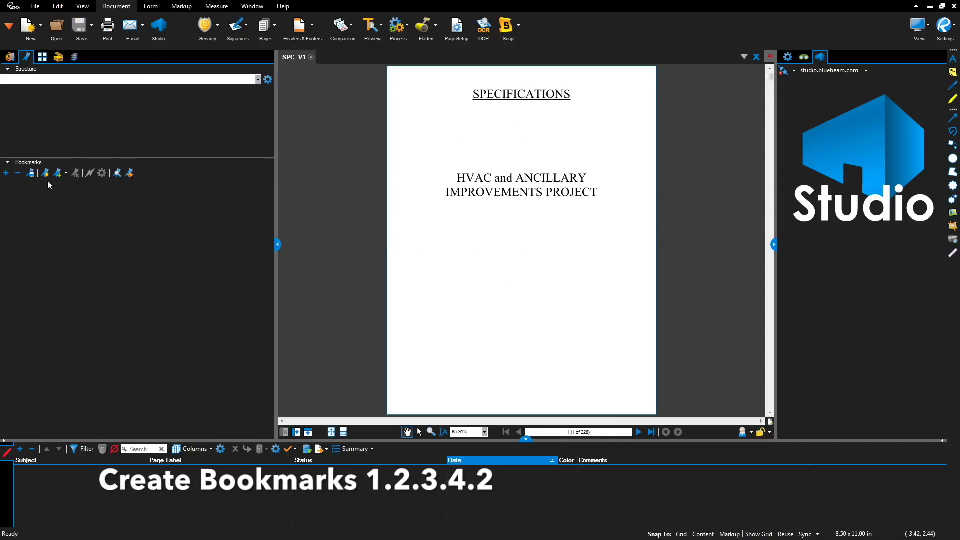
# - Page forward to the Table of Contents and pan to view its page numbers
pyautogui.click(640, 432)
pyautogui.click(640, 432)
pyautogui.click(640, 432)
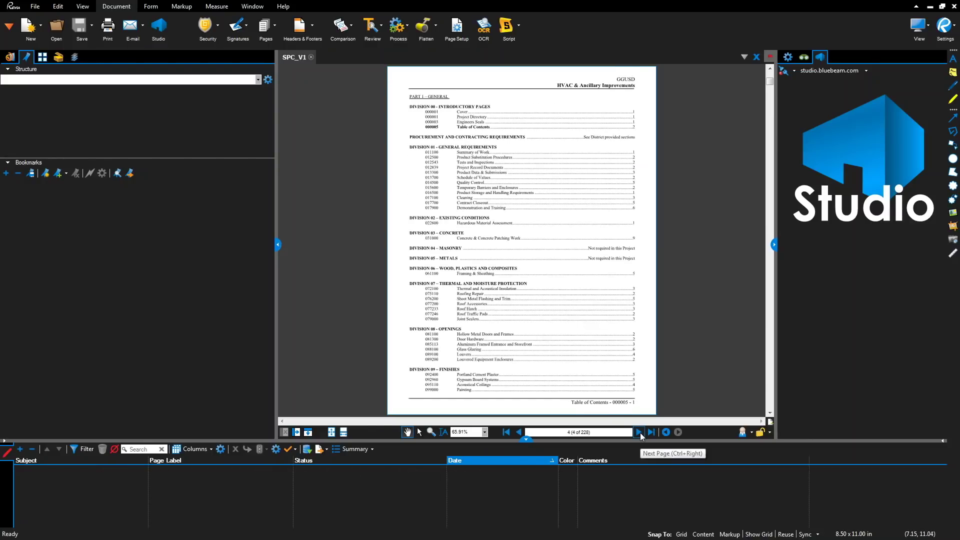
pyautogui.scroll(5, 531, 274)
pyautogui.scroll(-1, 532, 274)
pyautogui.scroll(-1, 533, 270)
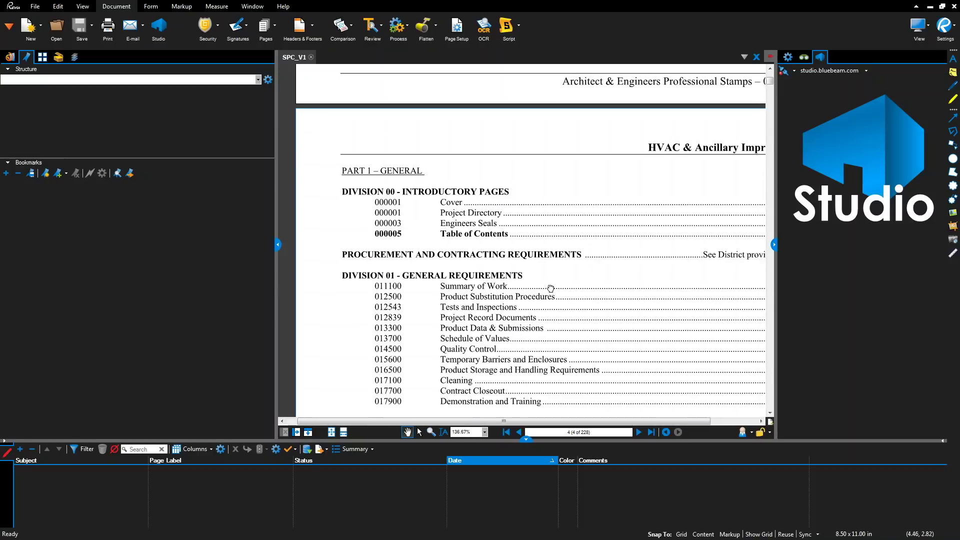
pyautogui.moveTo(594, 294); pyautogui.dragTo(537, 286)
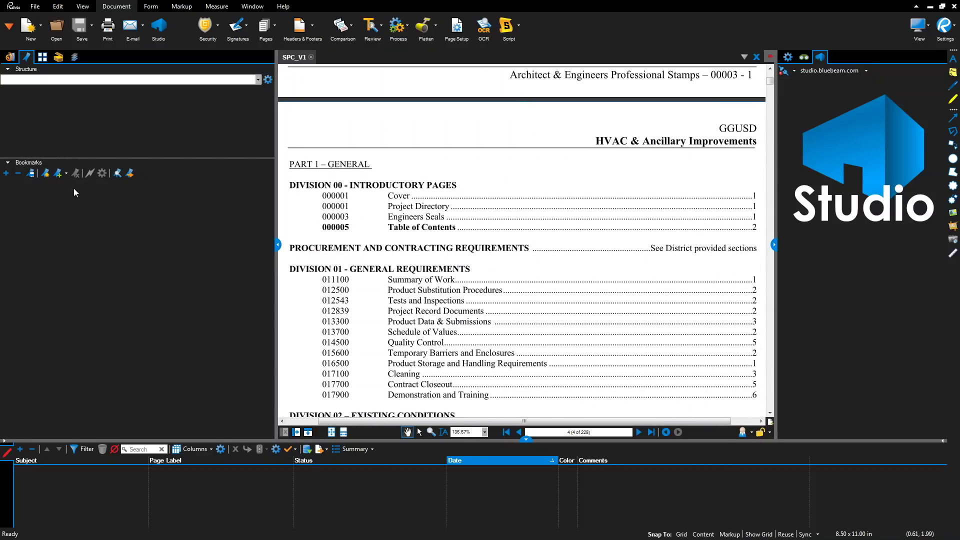
# - Add the 000001 COVER bookmark and set it to the current view
pyautogui.click(58, 174)
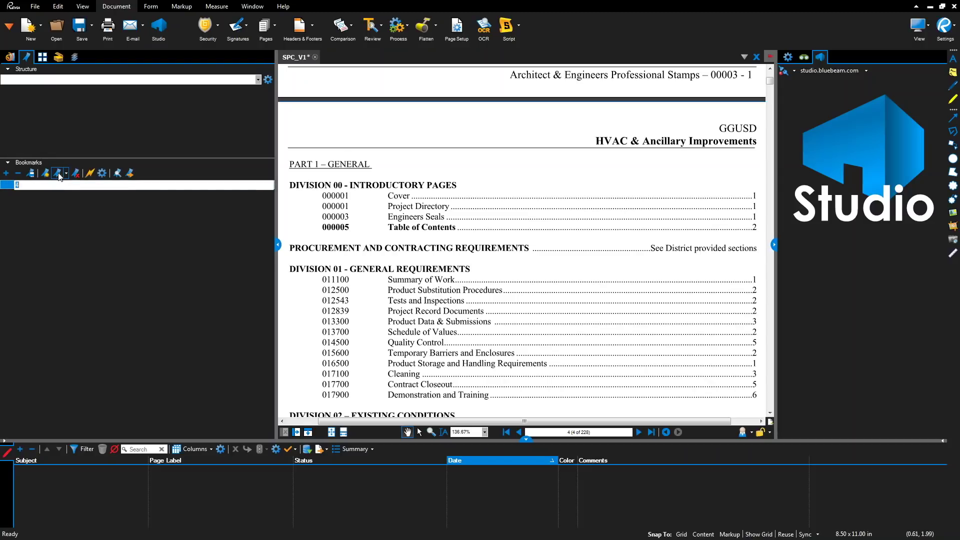
pyautogui.write('00')
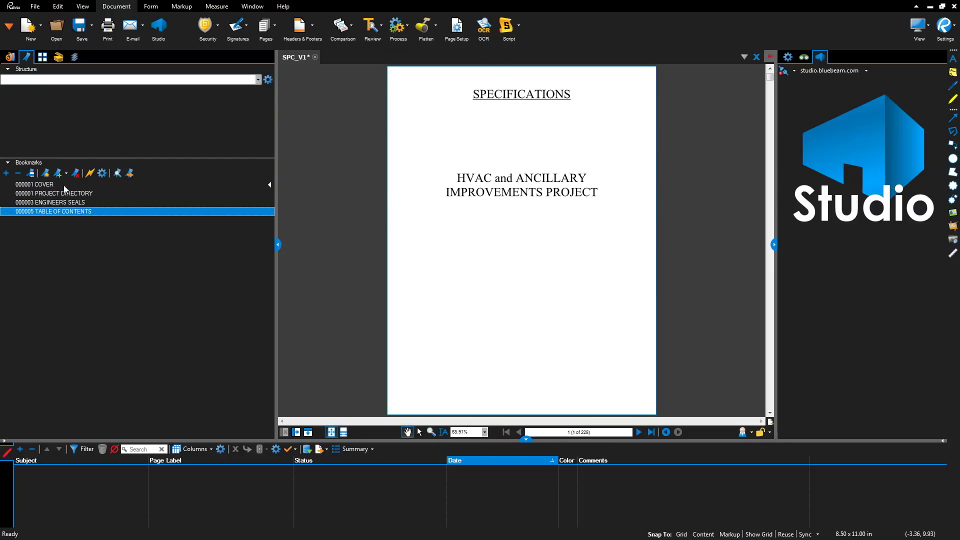
pyautogui.rightClick(64, 185)
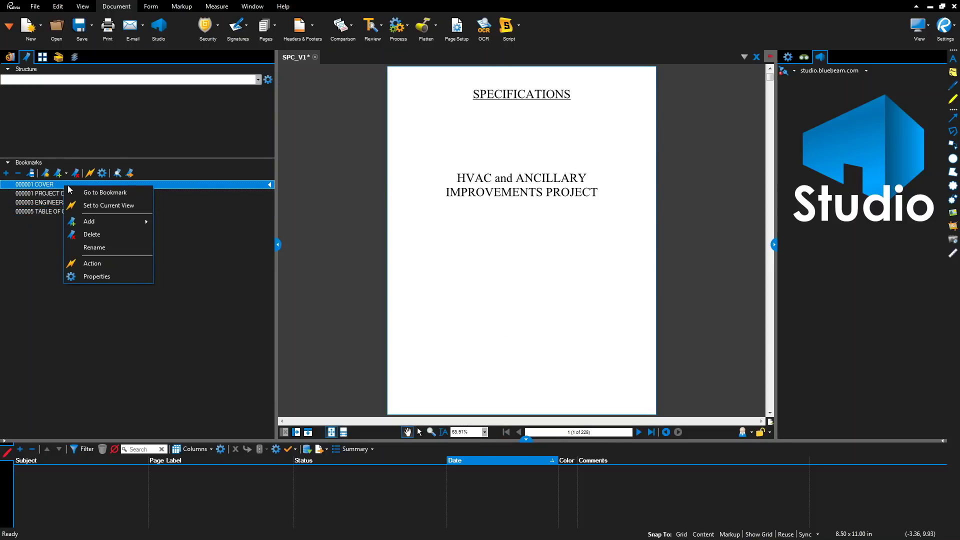
pyautogui.click(99, 206)
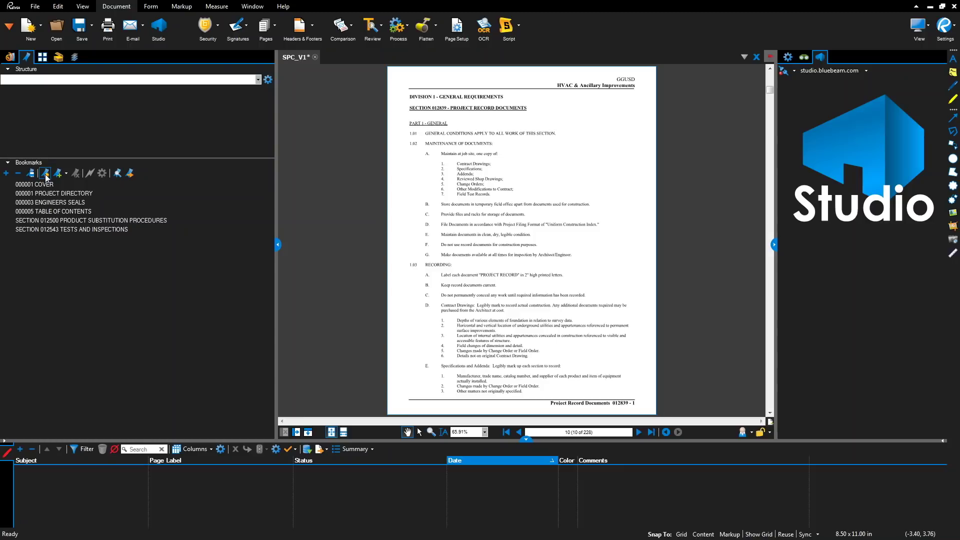
pyautogui.click(45, 174)
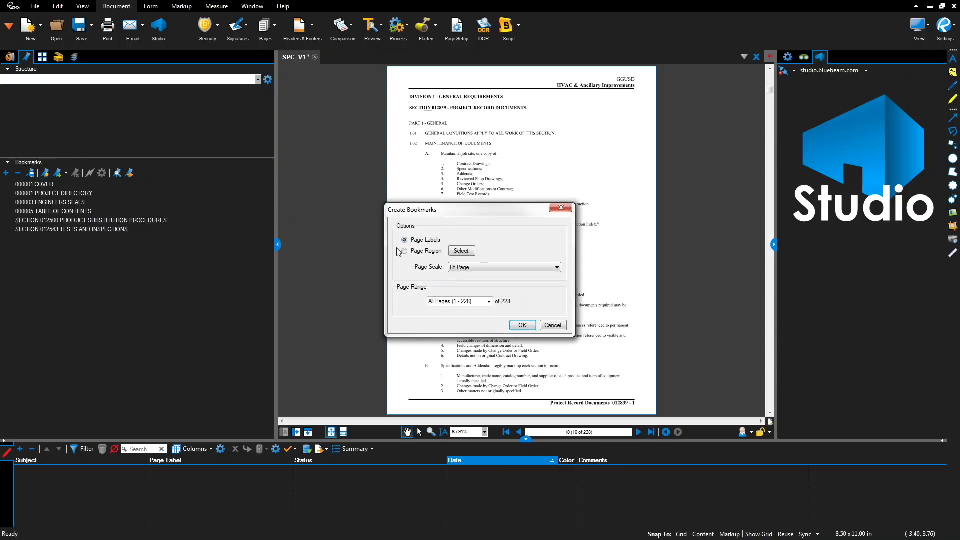
# - Create a bookmark for page 10 titled from the SECTION 012839 heading region
pyautogui.click(461, 251)
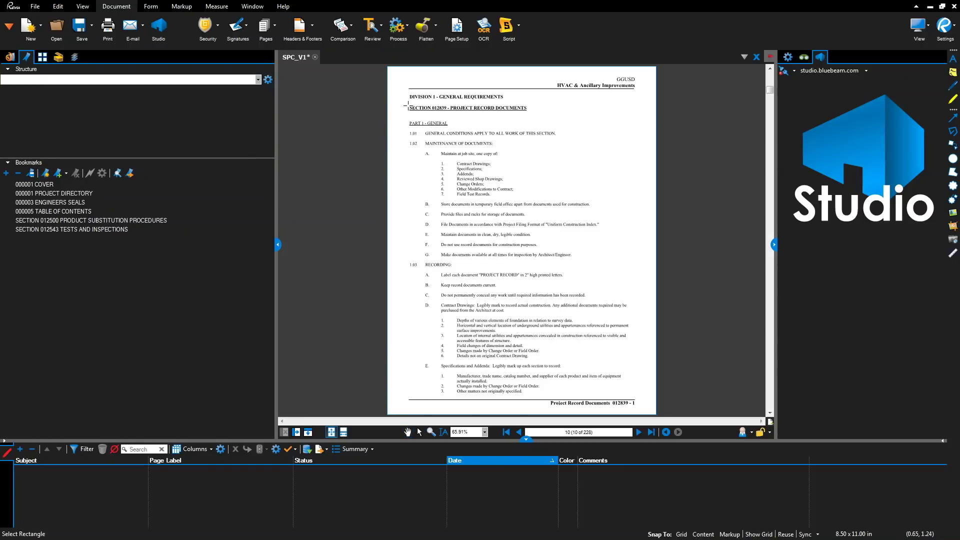
pyautogui.moveTo(407, 103); pyautogui.dragTo(537, 116)
pyautogui.click(520, 310)
pyautogui.click(489, 302)
pyautogui.click(457, 309)
pyautogui.click(520, 325)
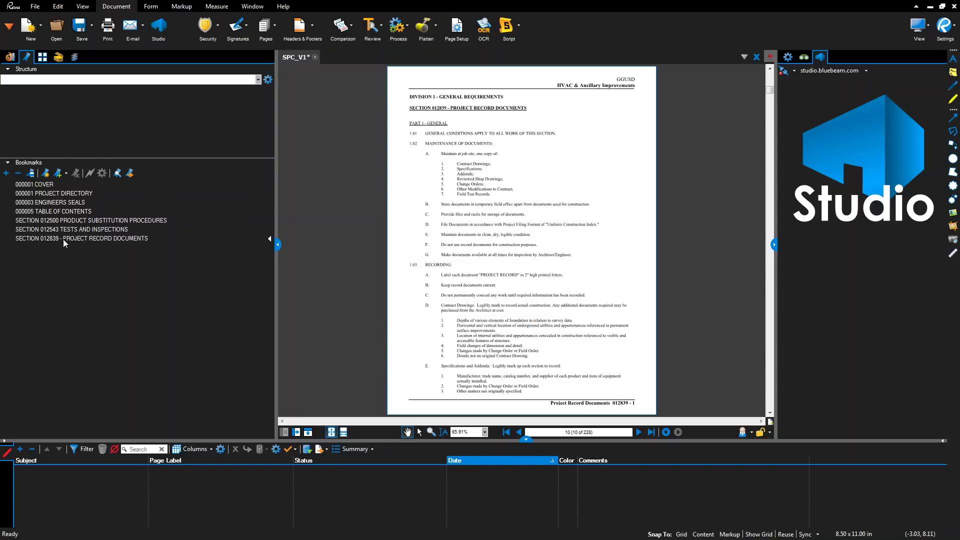
# - Remove the dash from the SECTION 012839 bookmark name and page ahead to section 013300
pyautogui.click(62, 239)
pyautogui.press('BackSpace')
pyautogui.press('BackSpace')
pyautogui.press('Return')
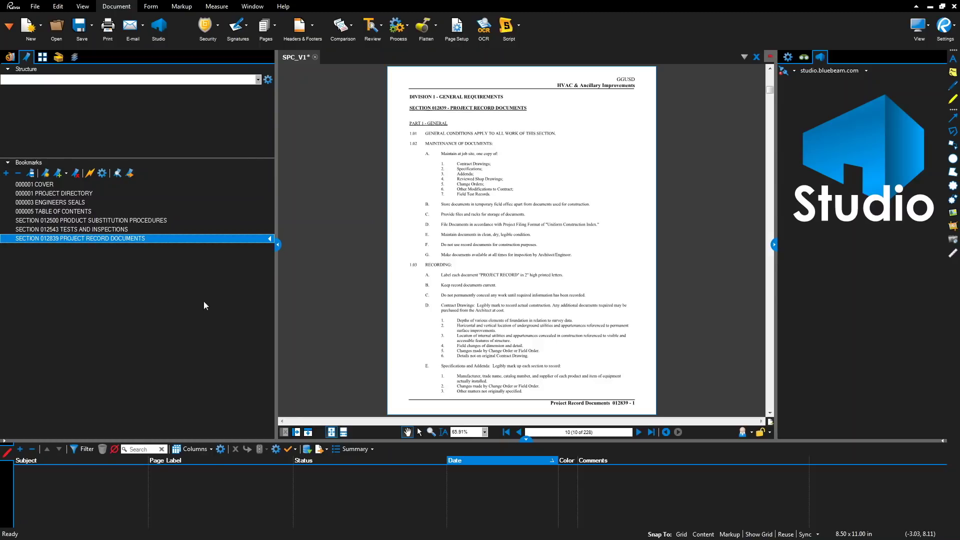
pyautogui.click(638, 433)
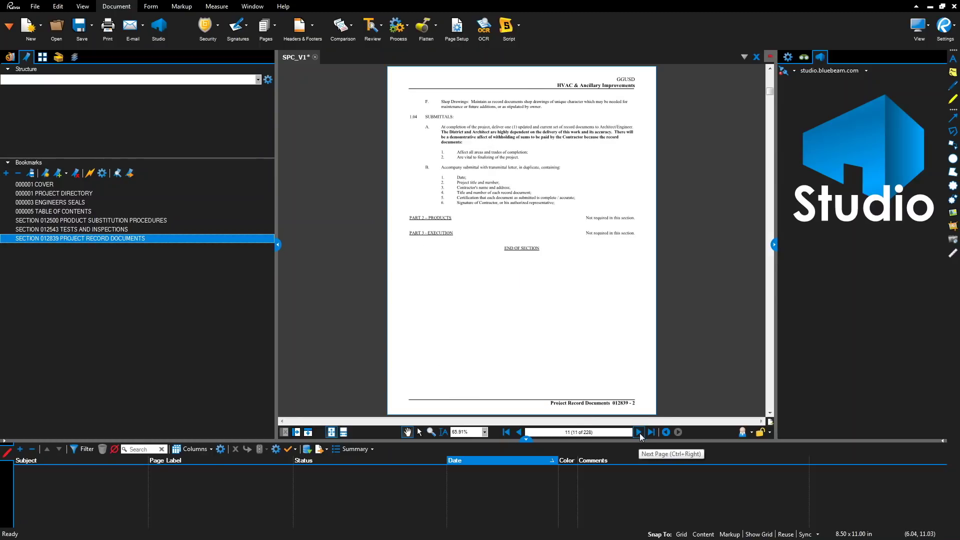
pyautogui.click(639, 433)
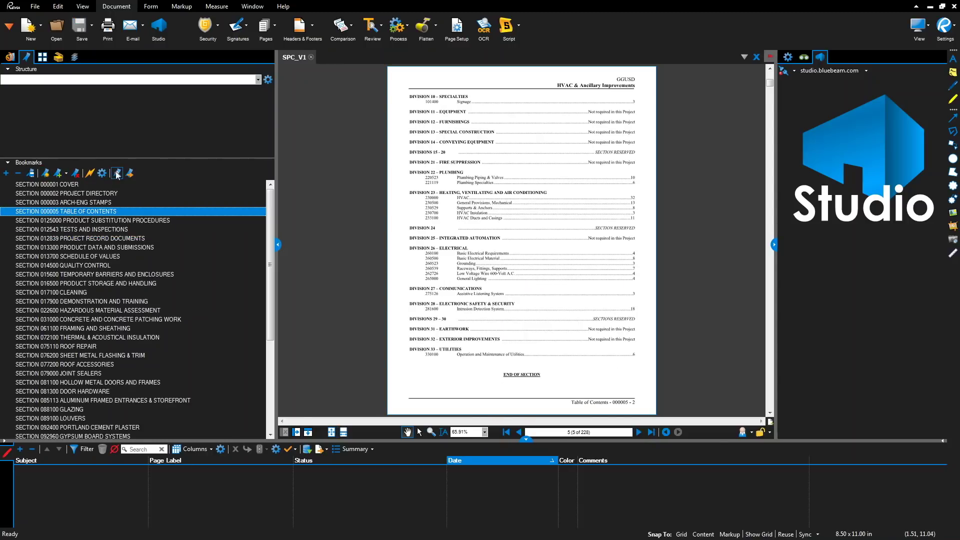
pyautogui.click(117, 173)
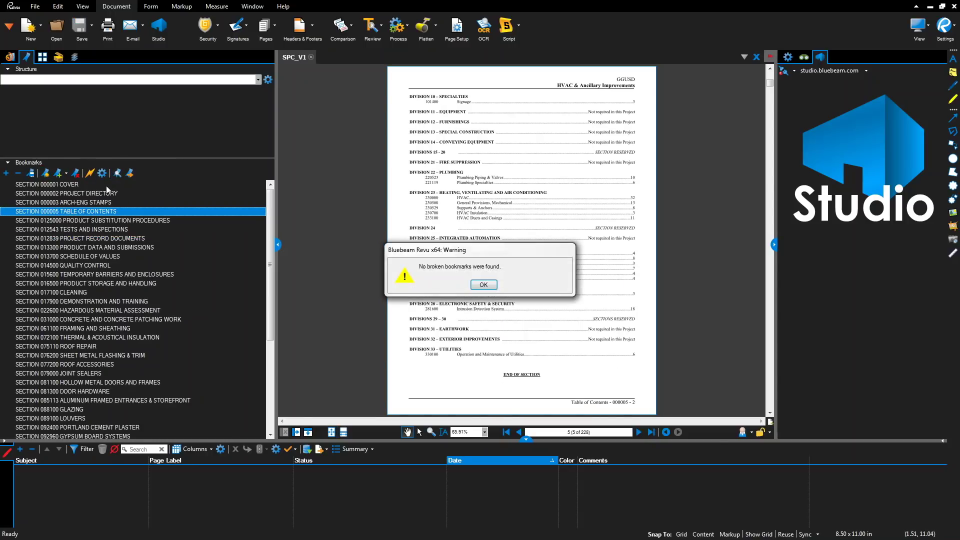
pyautogui.click(485, 286)
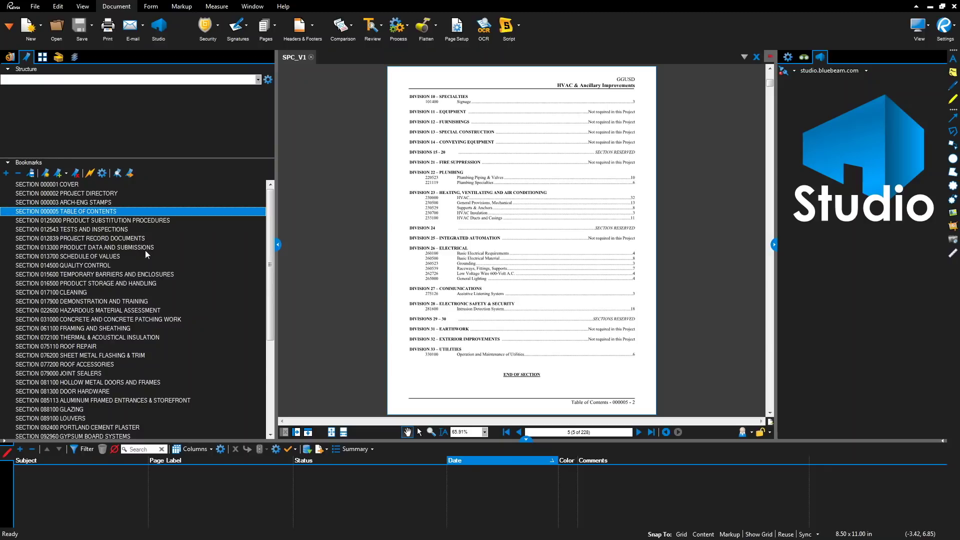
pyautogui.click(45, 59)
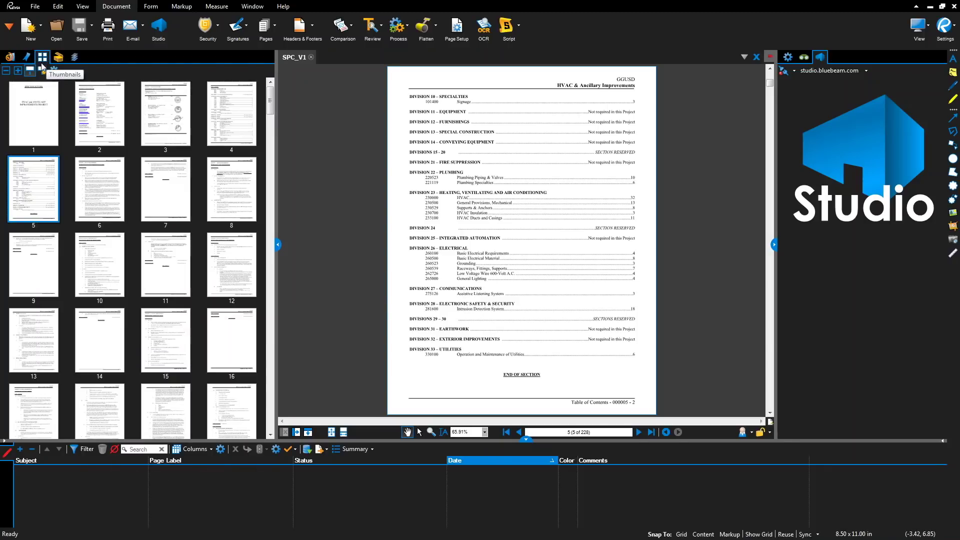
# - Create page labels for all pages from bookmarks and label pages 4–5 as the Table of Contents
pyautogui.click(42, 73)
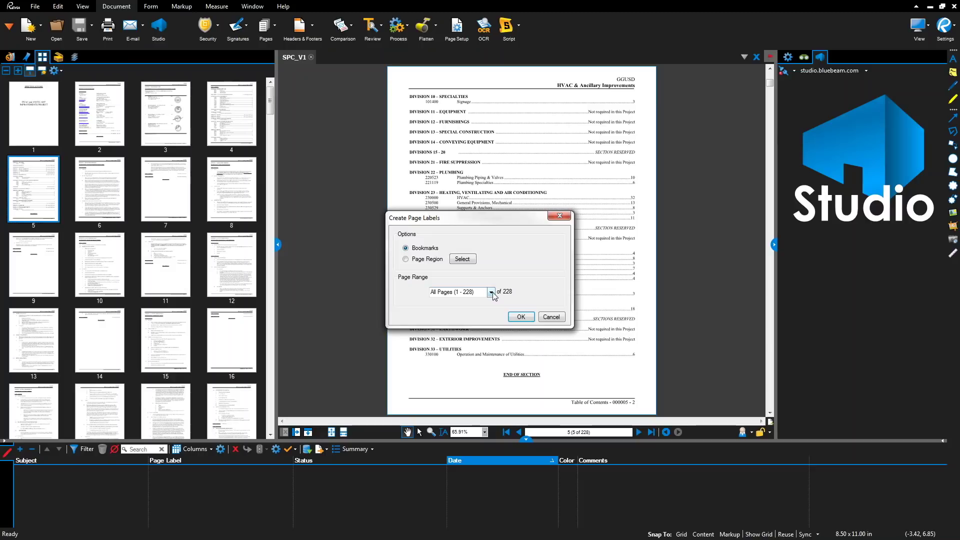
pyautogui.click(520, 317)
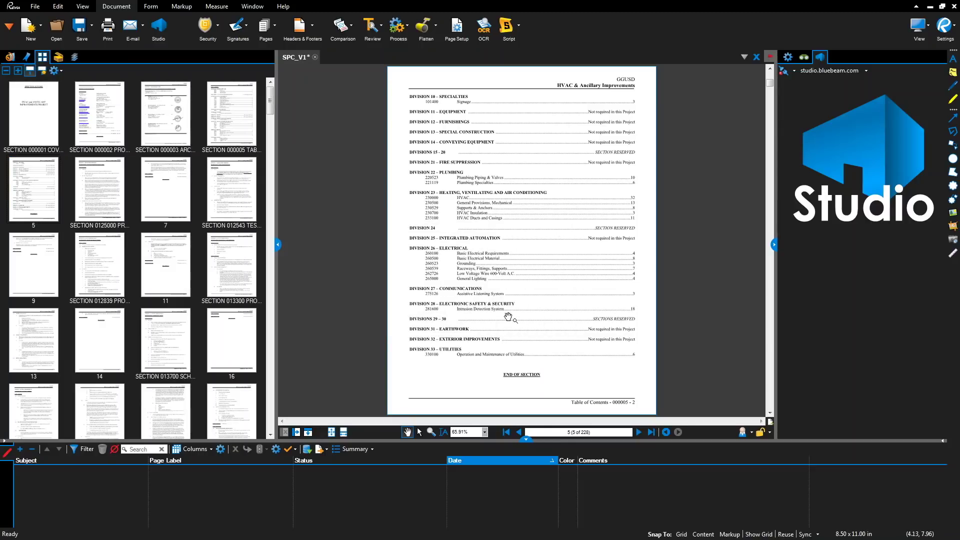
pyautogui.click(228, 138)
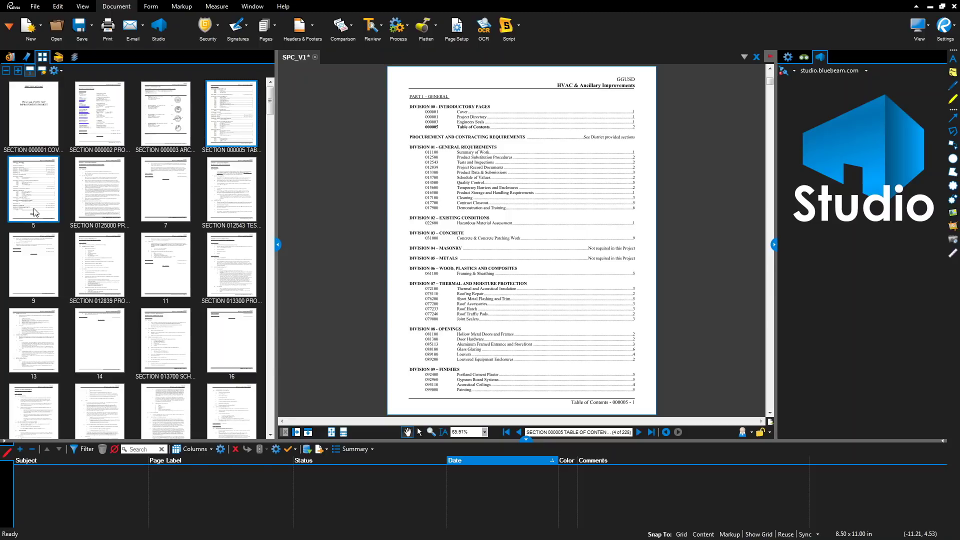
pyautogui.rightClick(223, 129)
pyautogui.press('Escape')
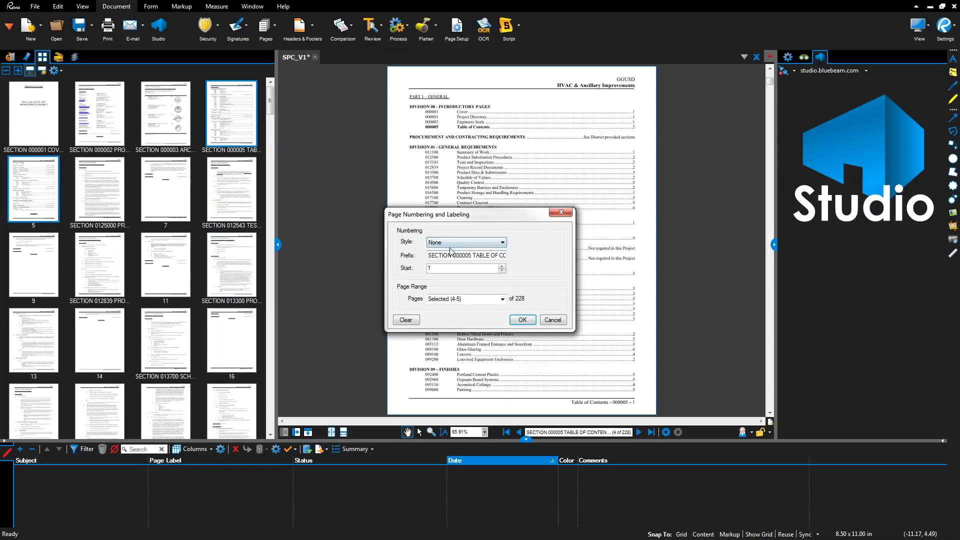
pyautogui.click(461, 243)
pyautogui.click(440, 251)
pyautogui.moveTo(428, 255); pyautogui.dragTo(521, 263)
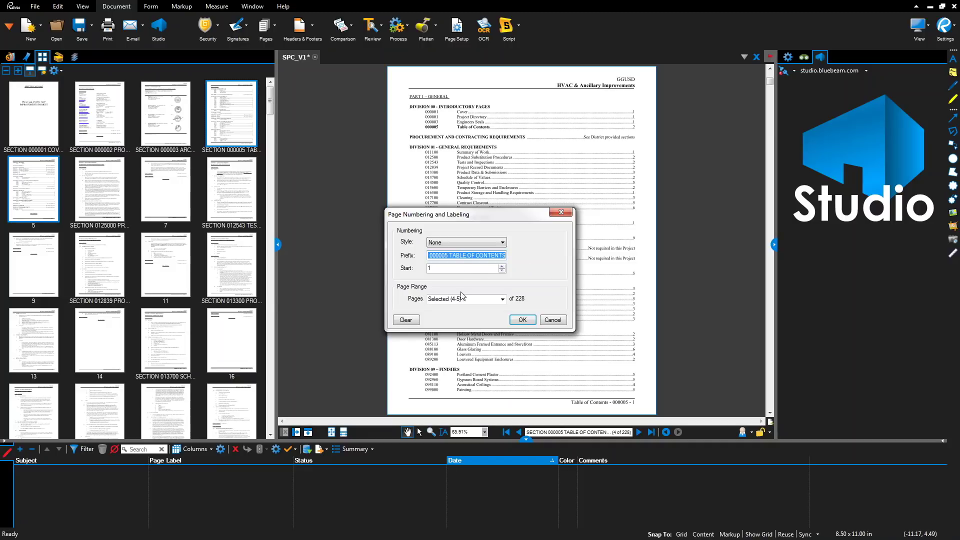
pyautogui.click(522, 320)
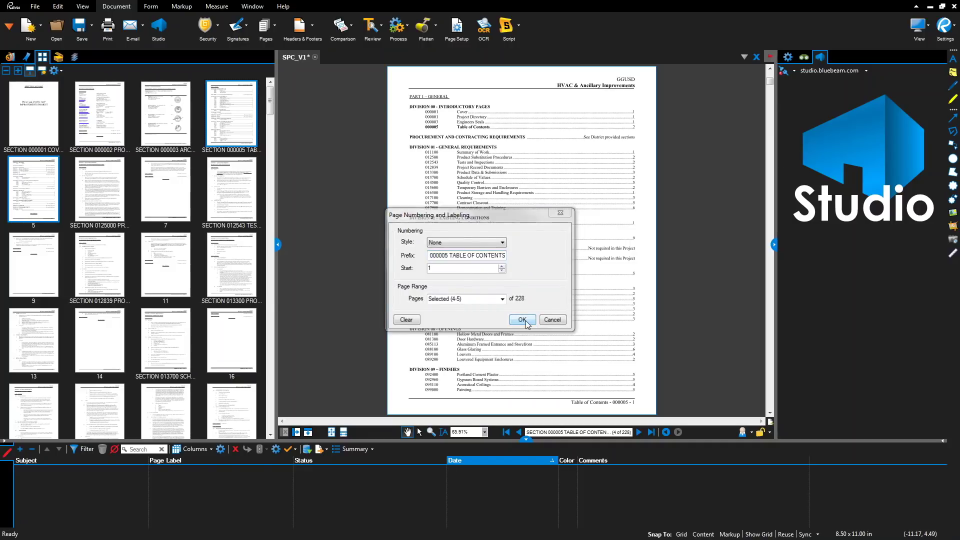
# - Apply the section 0125000 page label to pages 6–7
pyautogui.click(109, 189)
pyautogui.keyDown('ctrl'); pyautogui.click(167, 193); pyautogui.keyUp('ctrl')
pyautogui.rightClick(163, 189)
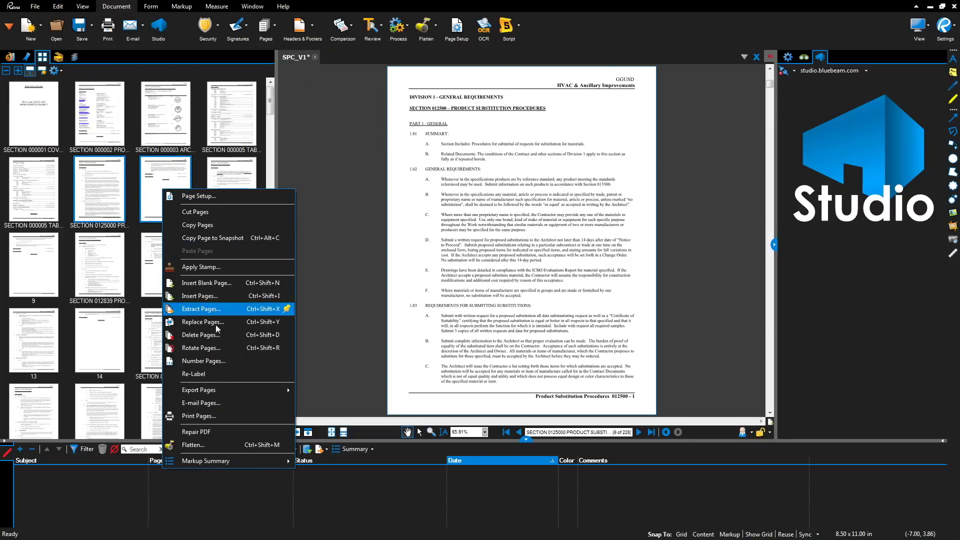
pyautogui.click(215, 361)
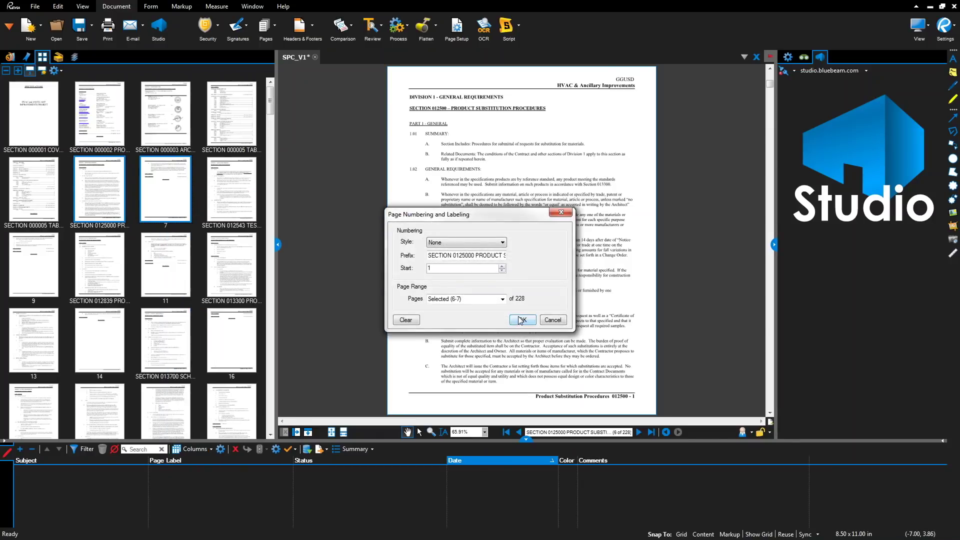
pyautogui.click(521, 320)
pyautogui.rightClick(295, 57)
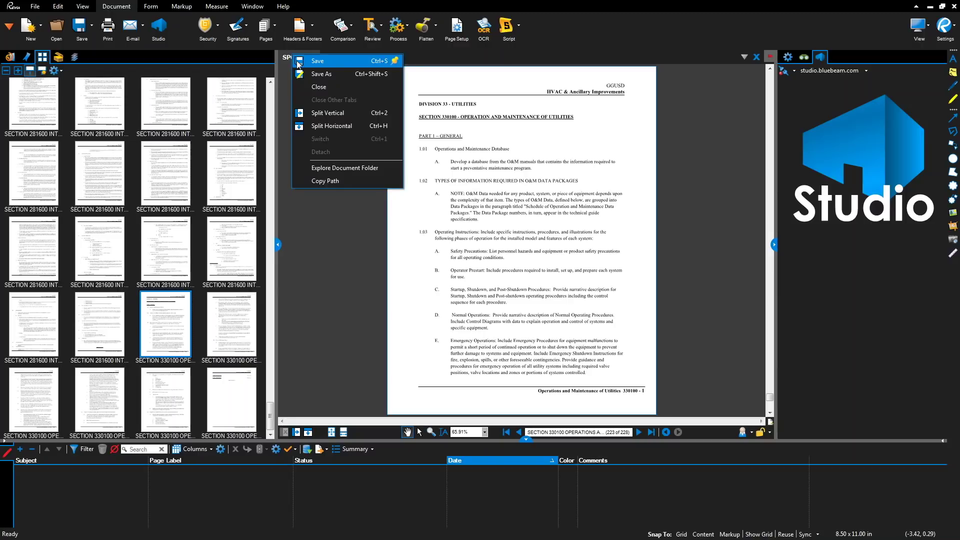
# - Save SPC_V1 and open 103_V1.pdf from the DSA Submittal folder
pyautogui.click(299, 62)
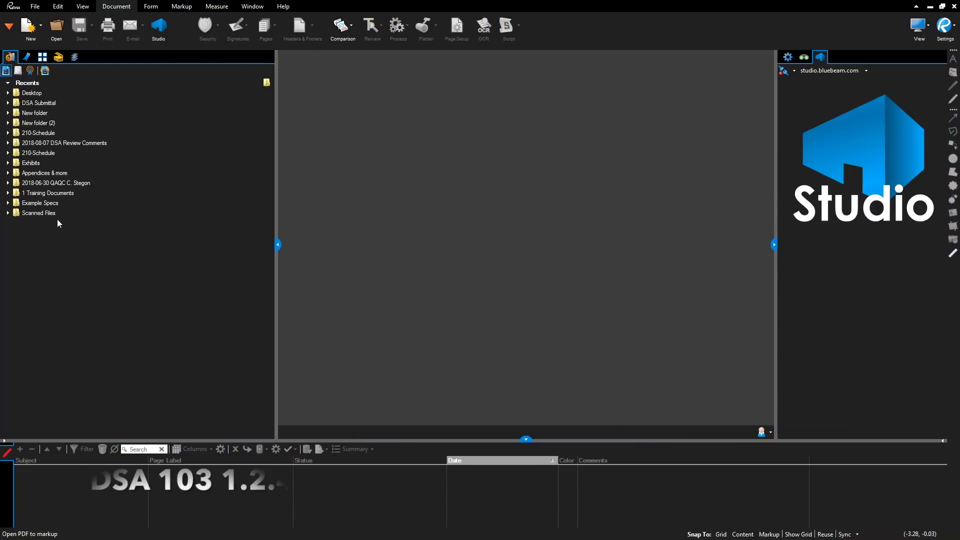
pyautogui.click(57, 26)
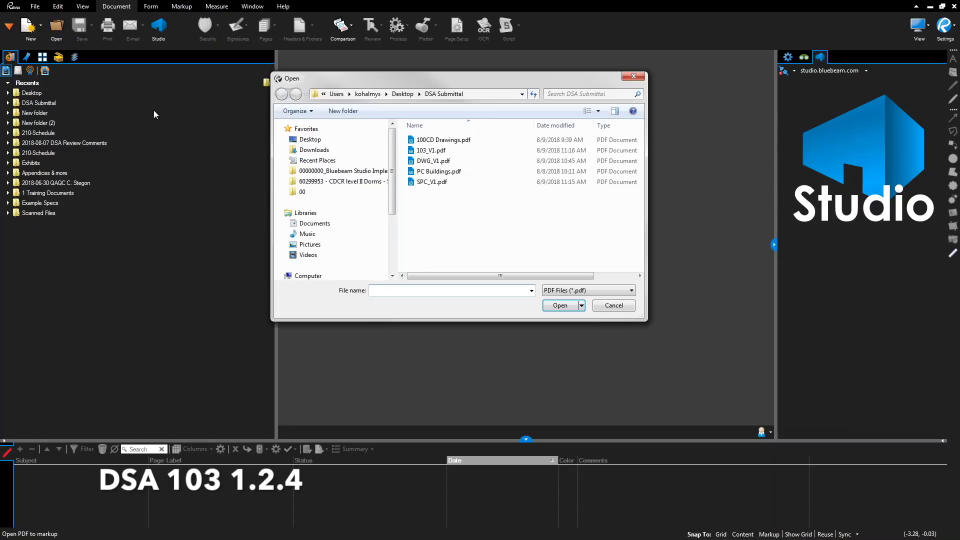
pyautogui.click(431, 150)
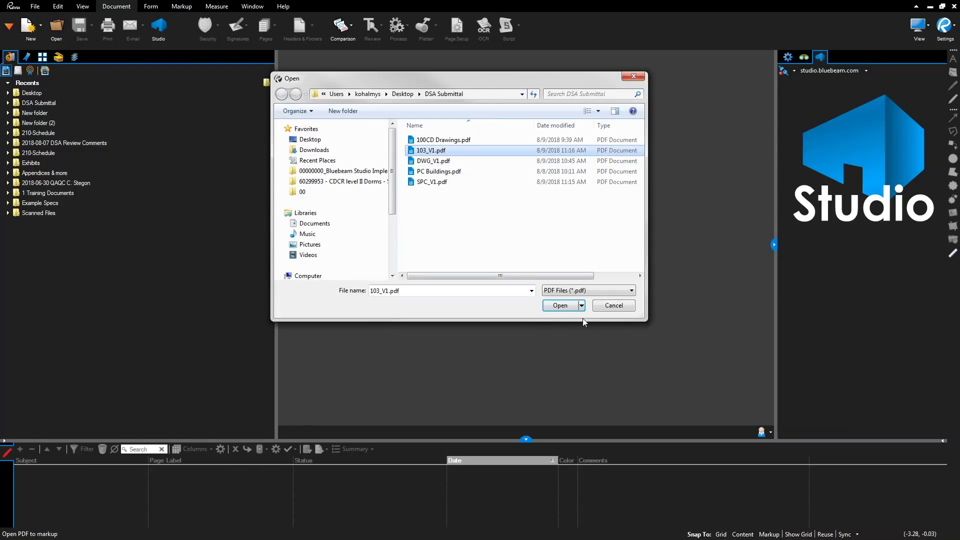
pyautogui.click(564, 307)
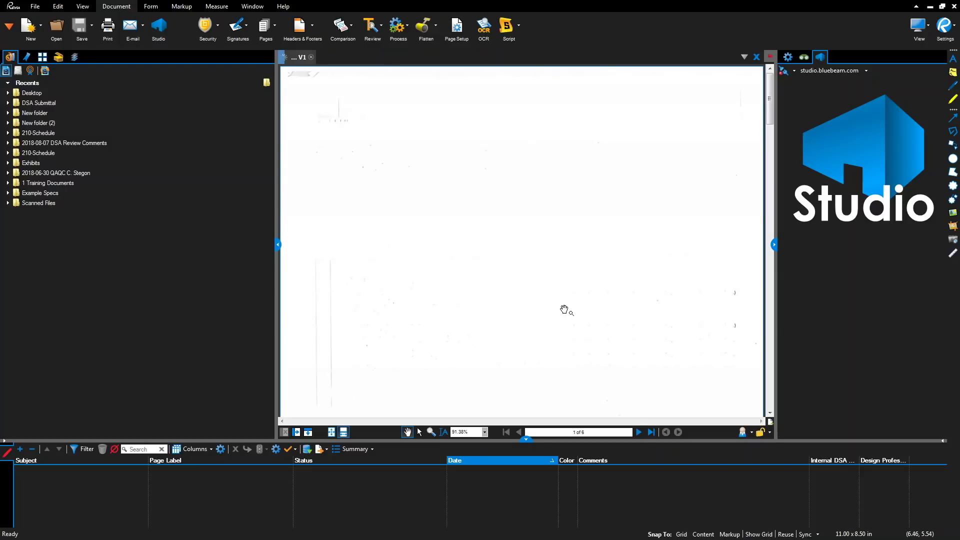
# - Flatten all markups on all 6 pages of 103_V1 and close the document
pyautogui.scroll(-5, 564, 307)
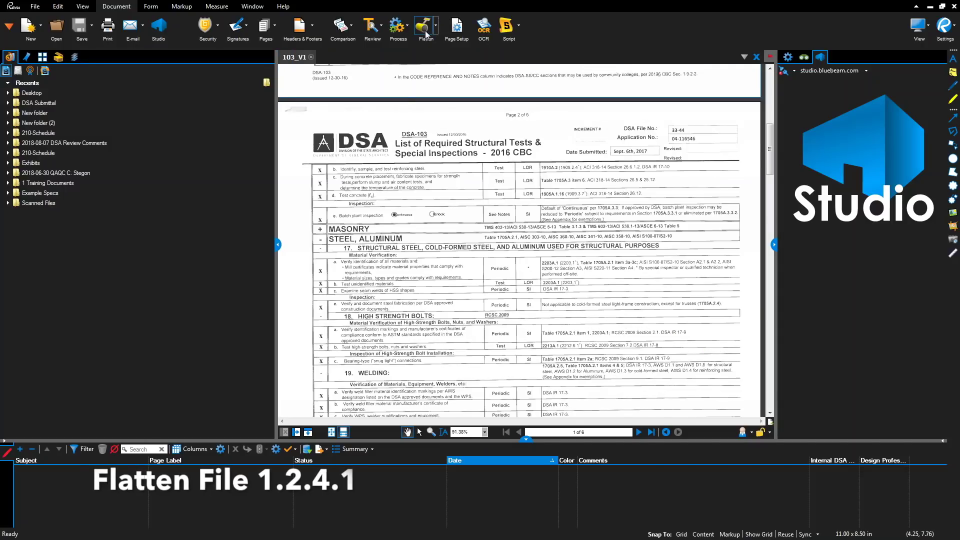
pyautogui.click(423, 27)
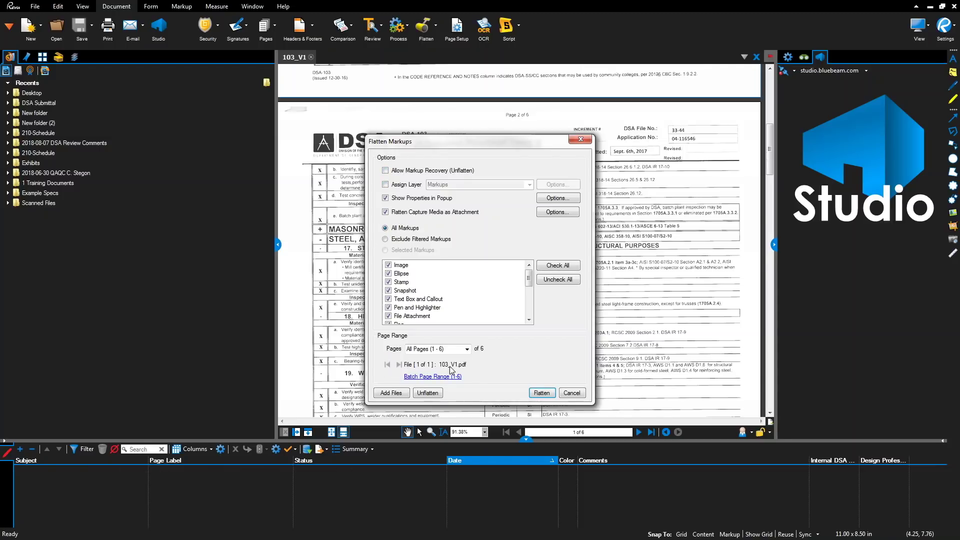
pyautogui.click(542, 393)
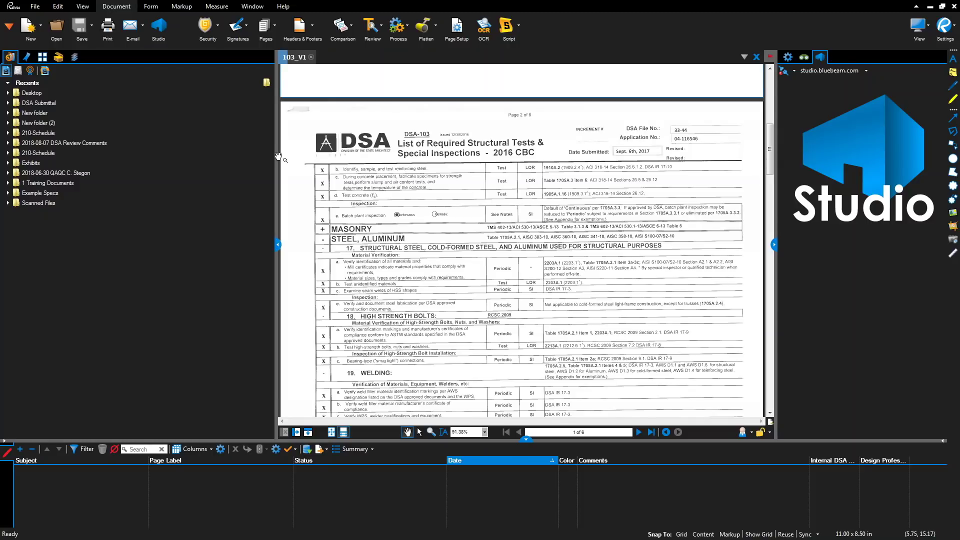
pyautogui.hotkey('ctrl', 'w')
pyautogui.hotkey('ctrl', 'o')
# - Open Structural Calculations.pdf and confirm in Bookmarks that none are broken
pyautogui.click(167, 122)
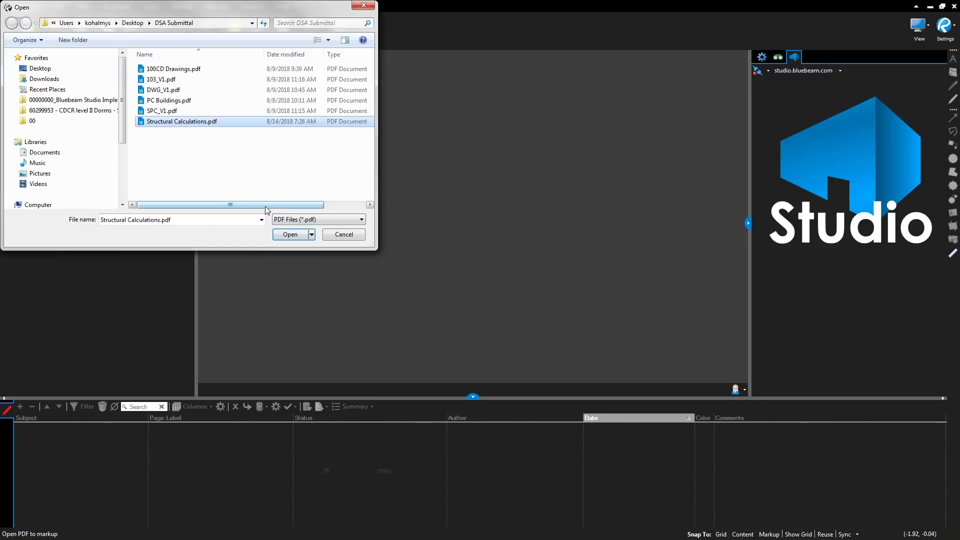
pyautogui.click(285, 234)
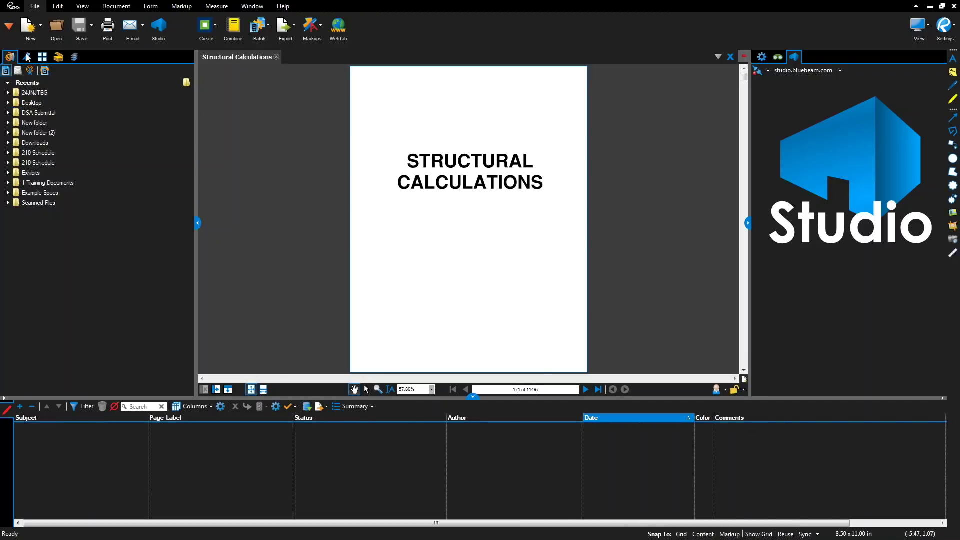
pyautogui.click(26, 56)
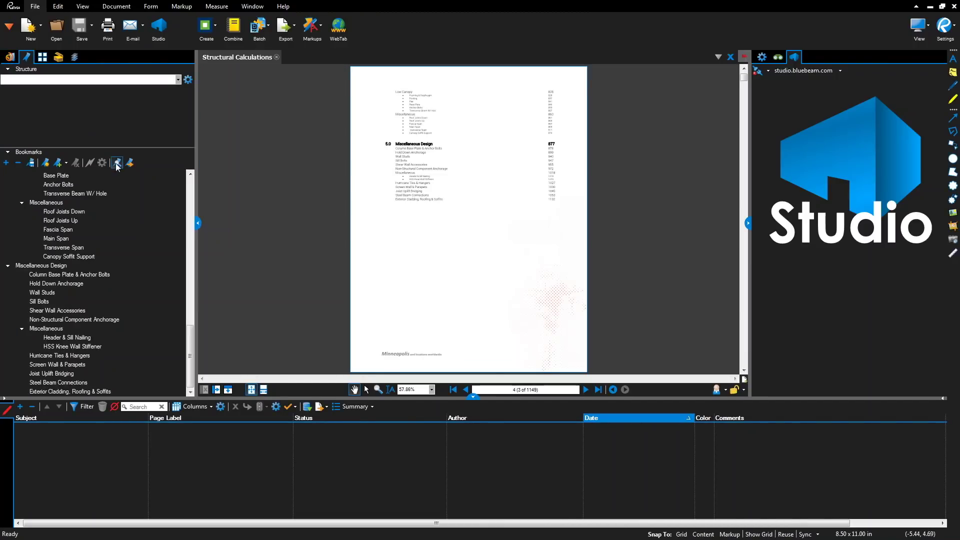
pyautogui.click(117, 163)
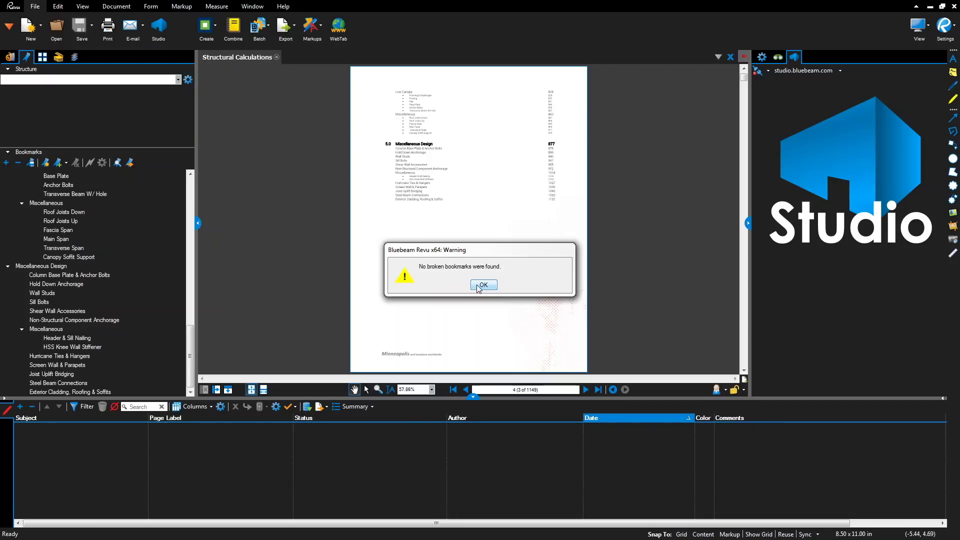
pyautogui.click(481, 286)
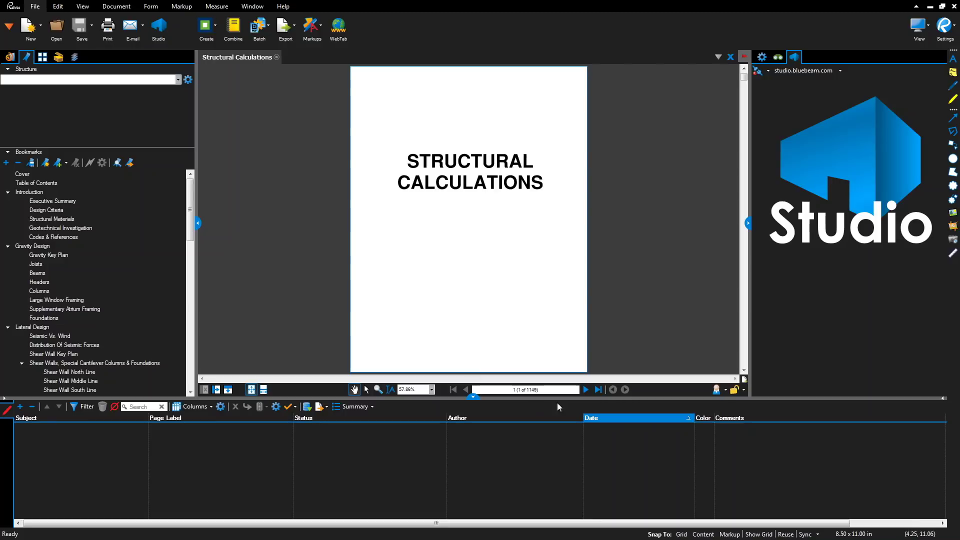
# - Browse from the Table of Contents page on to the next page
pyautogui.click(586, 389)
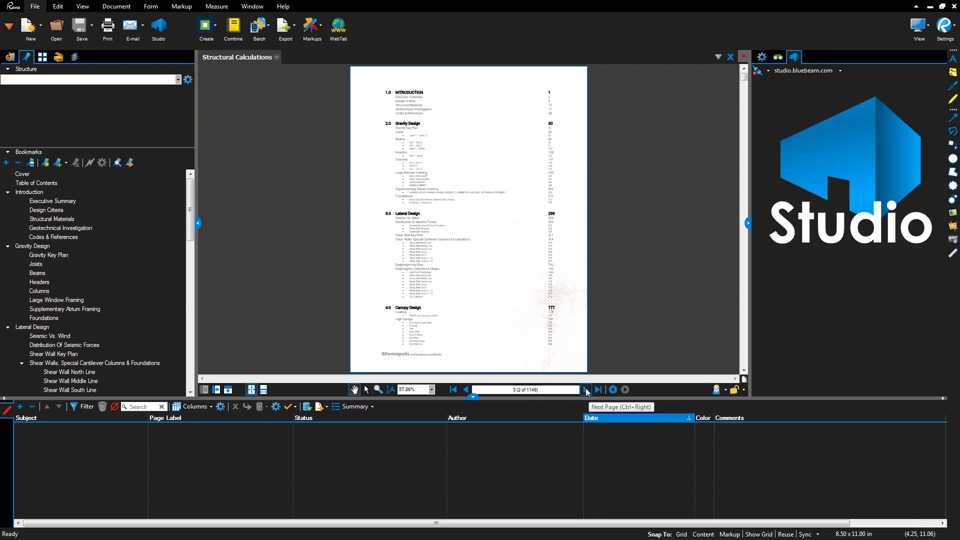
pyautogui.moveTo(191, 203); pyautogui.dragTo(199, 350)
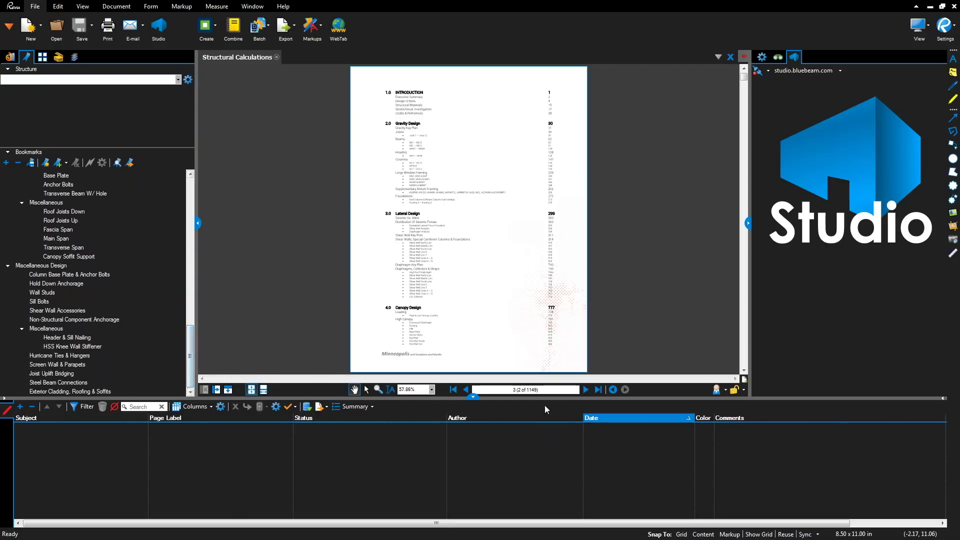
pyautogui.click(586, 393)
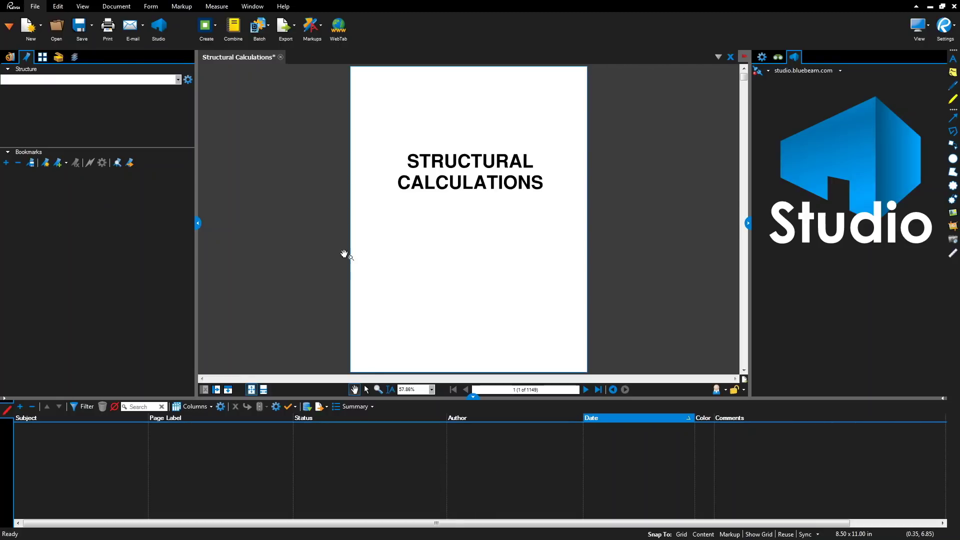
# - Add a bookmark named COVER for the cover page
pyautogui.click(56, 166)
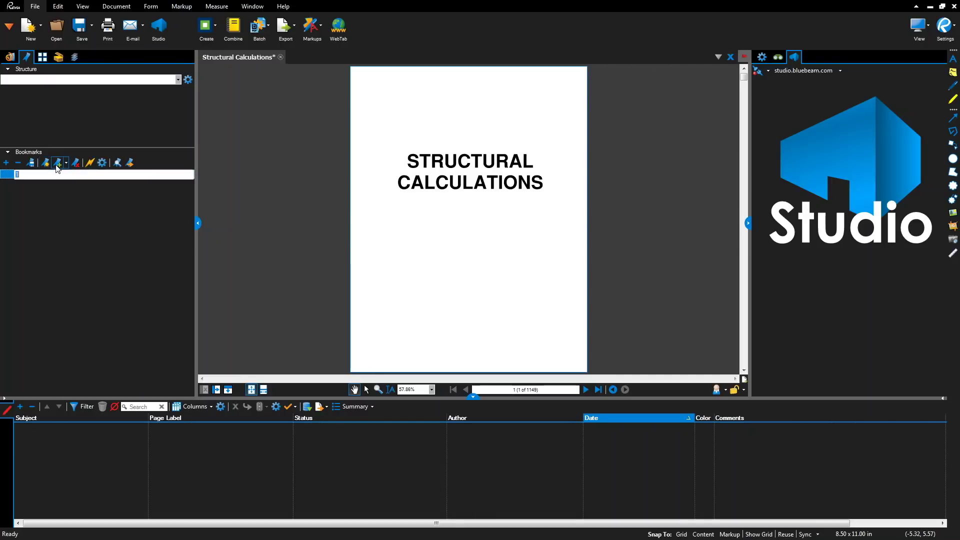
pyautogui.write('COVER')
pyautogui.press('Return')
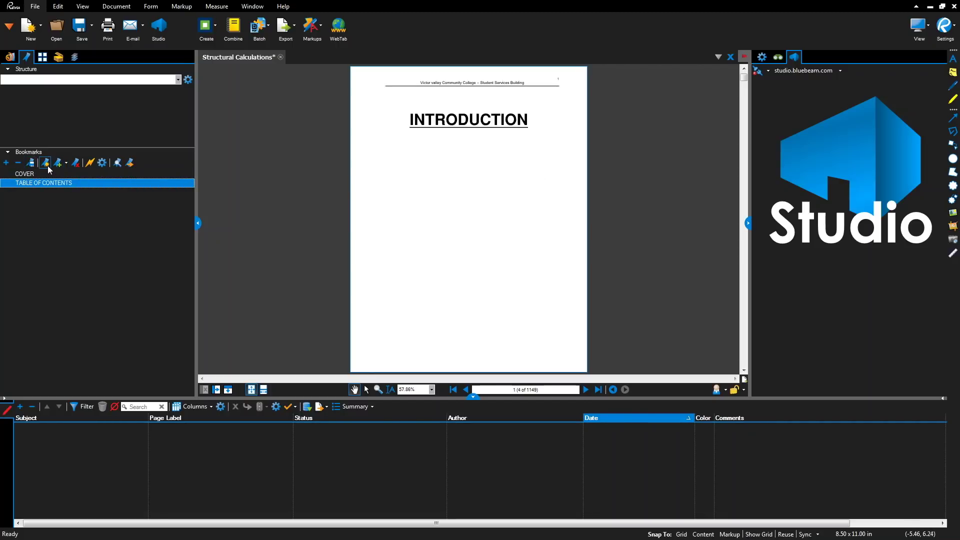
# - Create an INTRODUCTION bookmark from the page-title region, for the current page only
pyautogui.click(45, 163)
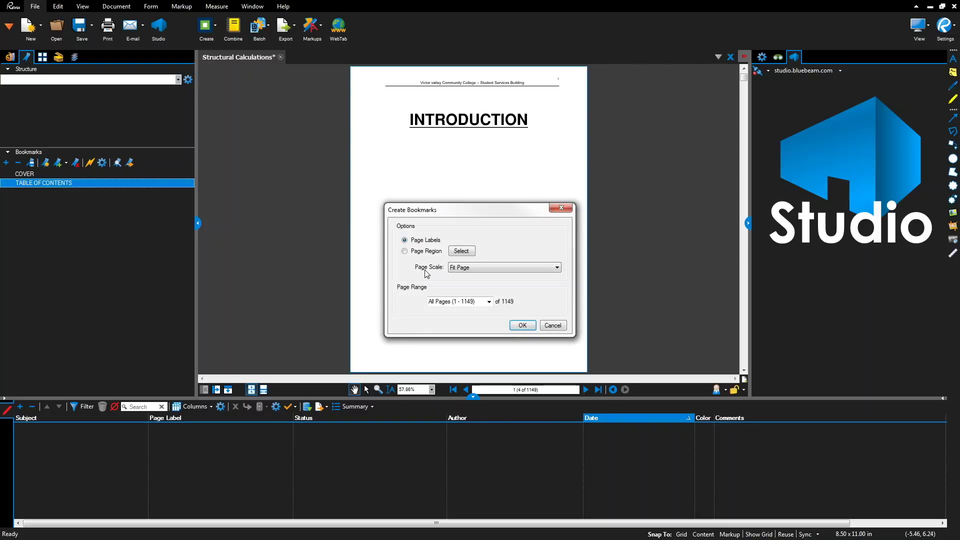
pyautogui.click(485, 303)
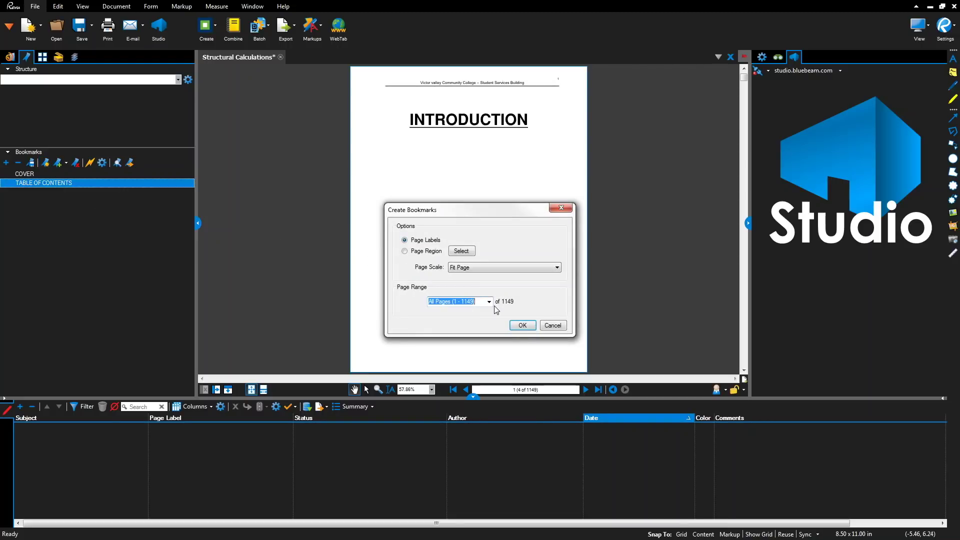
pyautogui.click(489, 302)
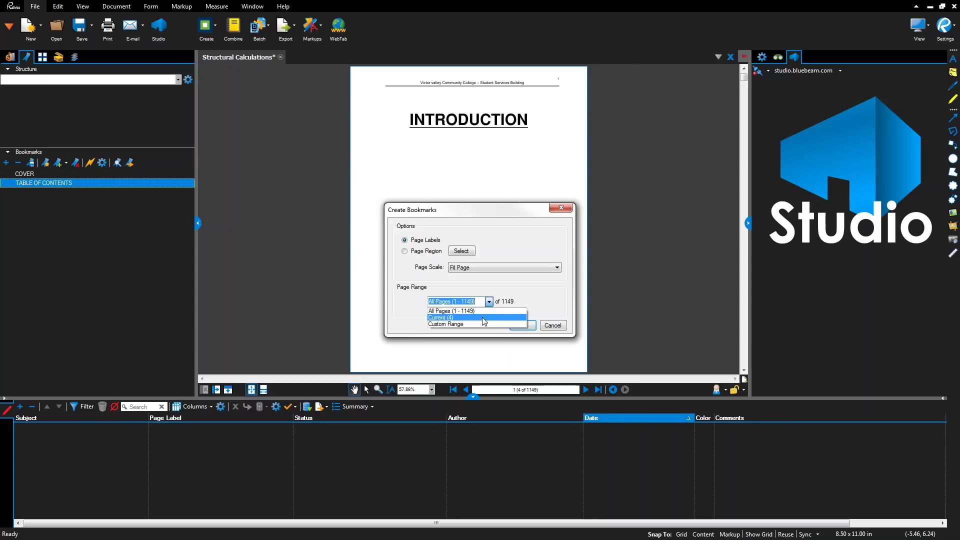
pyautogui.click(483, 317)
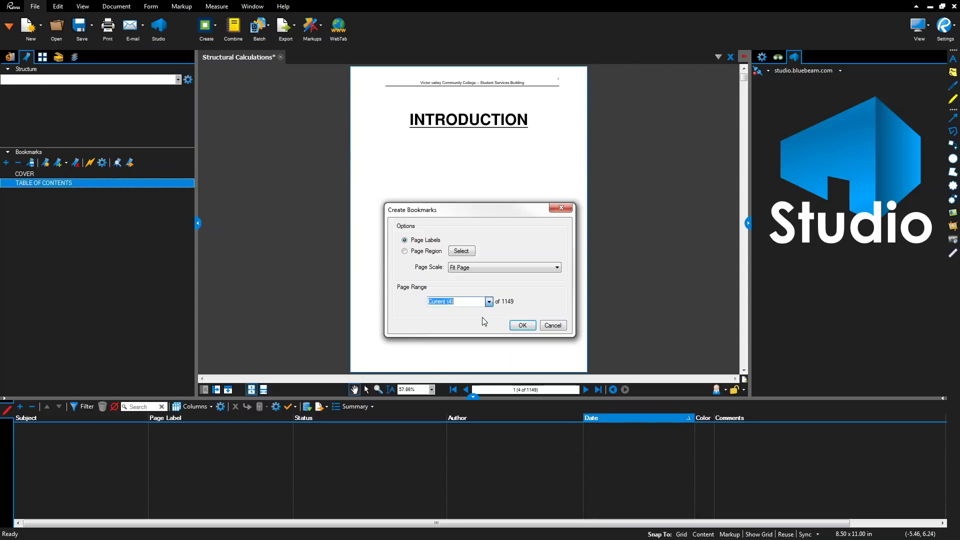
pyautogui.click(439, 251)
pyautogui.click(459, 252)
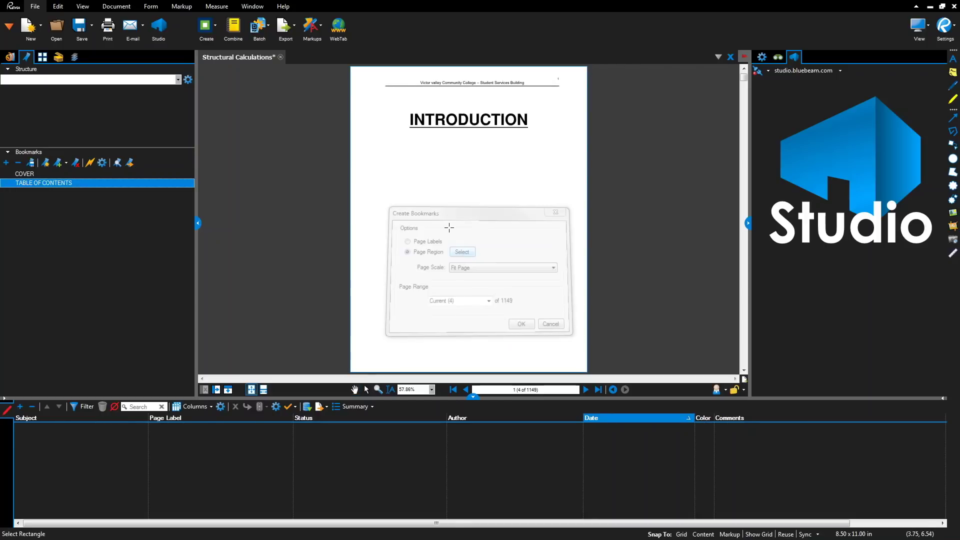
pyautogui.moveTo(399, 106); pyautogui.dragTo(533, 138)
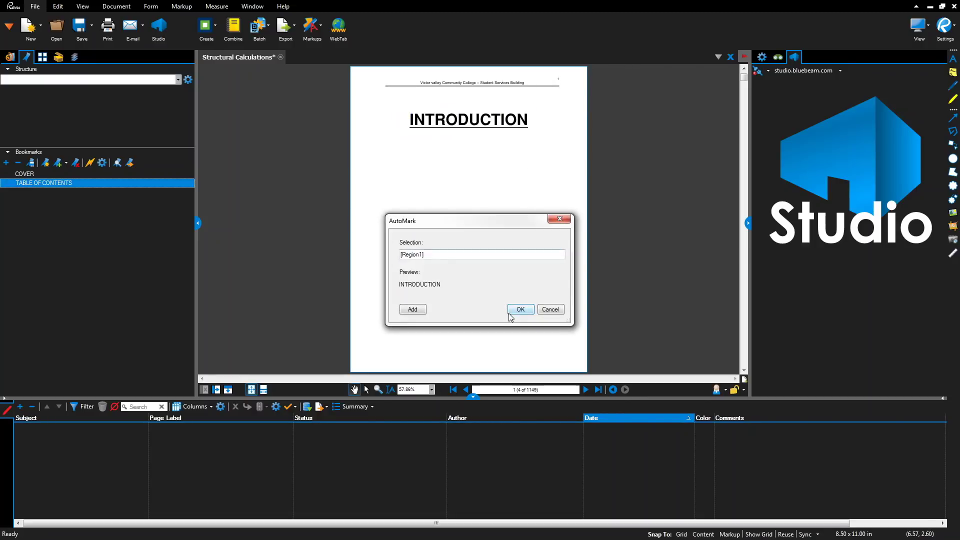
pyautogui.click(518, 311)
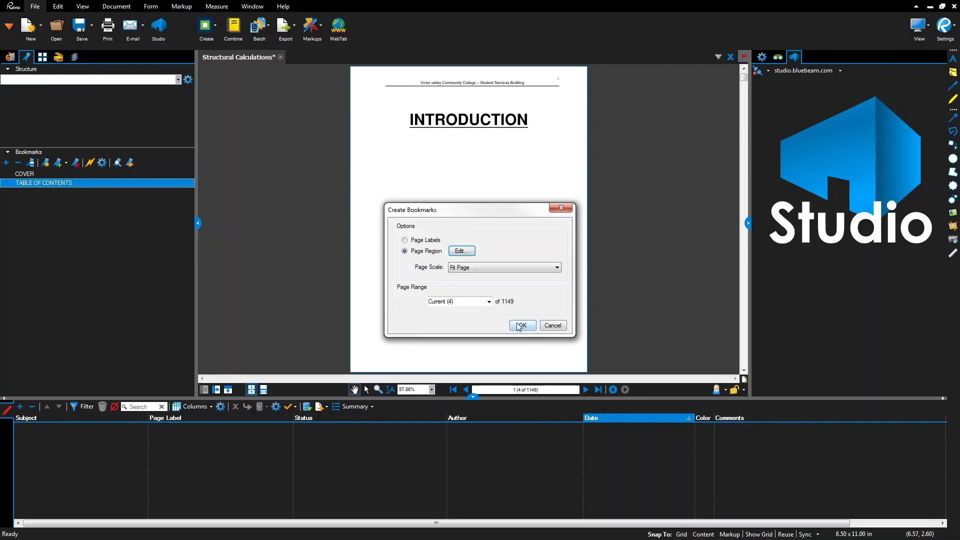
pyautogui.click(520, 325)
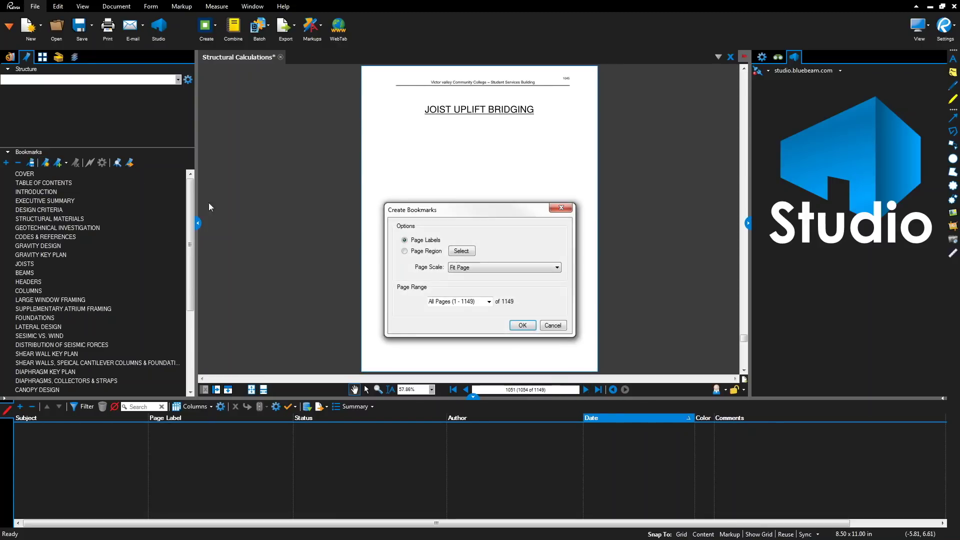
# - Create a JOIST UPLIFT BRIDGING bookmark from its title region, for the current page only
pyautogui.click(461, 250)
pyautogui.moveTo(411, 98); pyautogui.dragTo(553, 126)
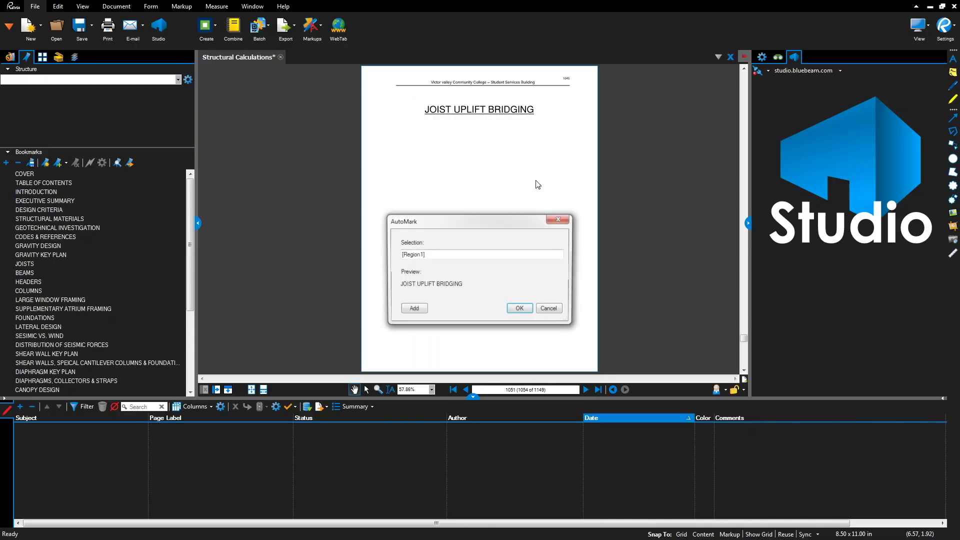
pyautogui.click(519, 308)
pyautogui.click(489, 301)
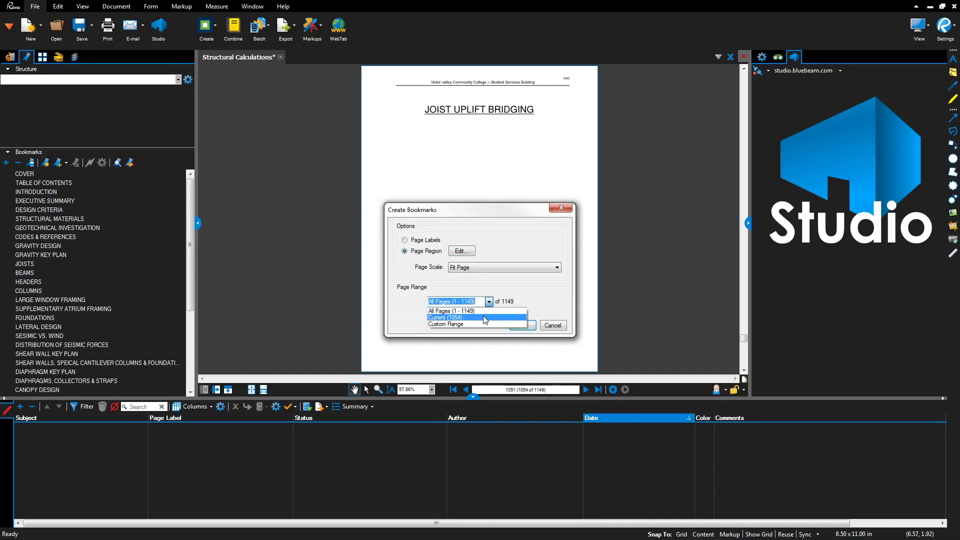
pyautogui.click(483, 318)
pyautogui.click(520, 325)
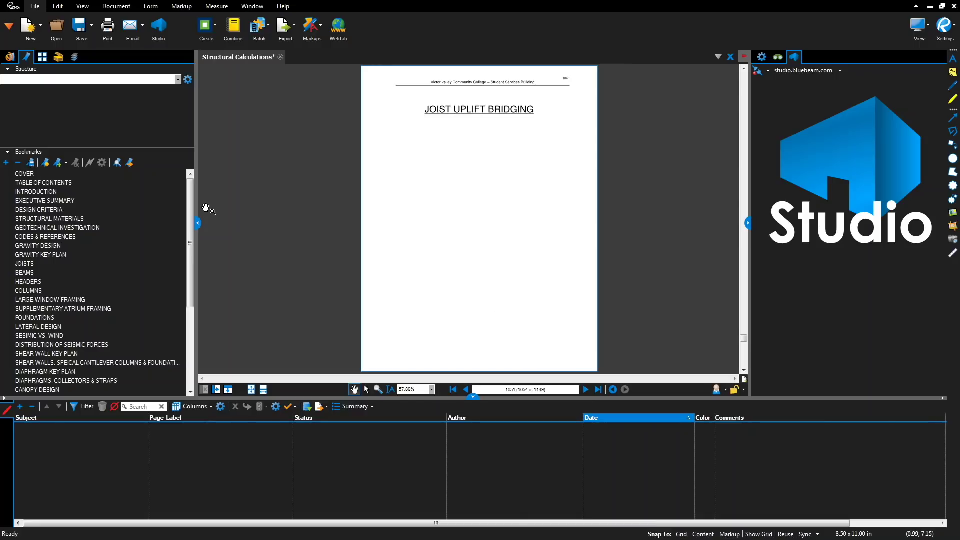
pyautogui.click(42, 57)
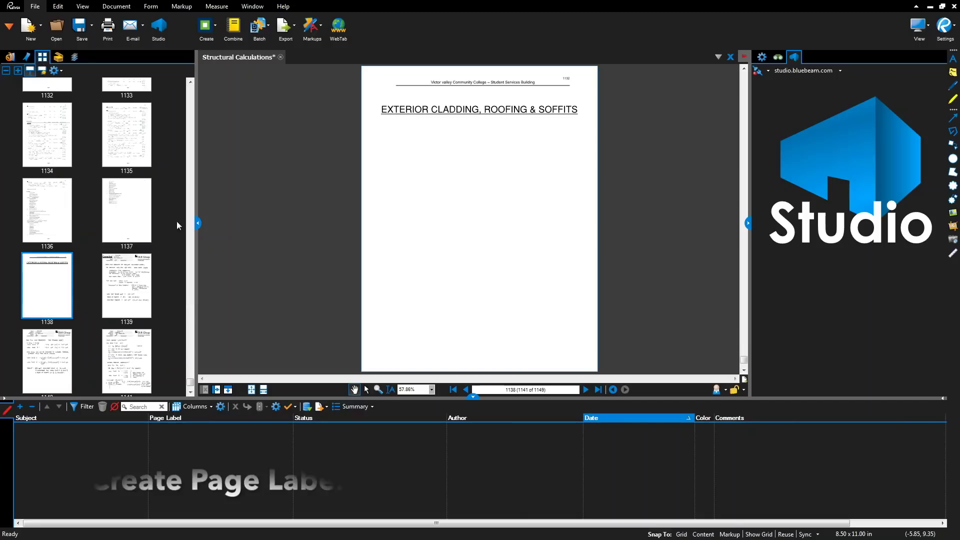
# - Label all pages with their bookmark names using Create Page Labels
pyautogui.click(190, 392)
pyautogui.click(191, 392)
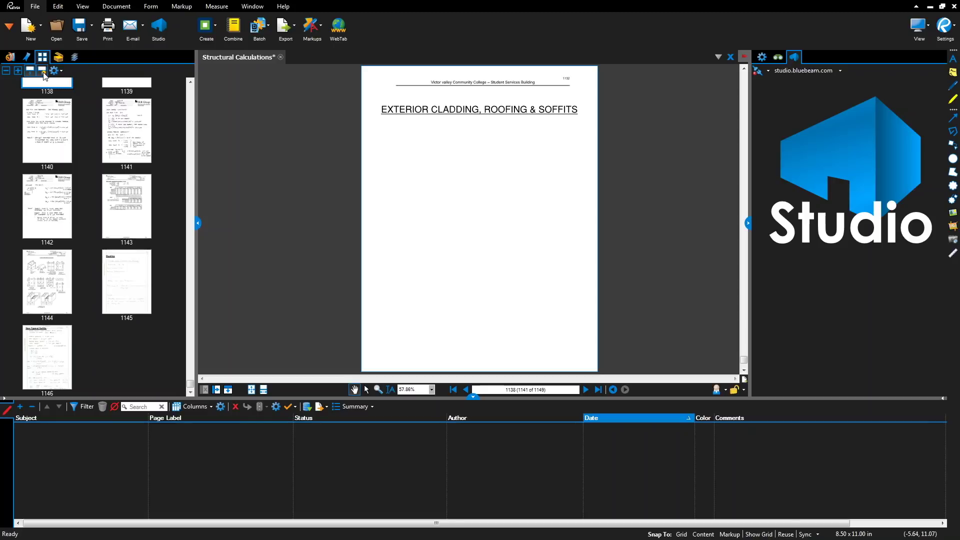
pyautogui.click(43, 73)
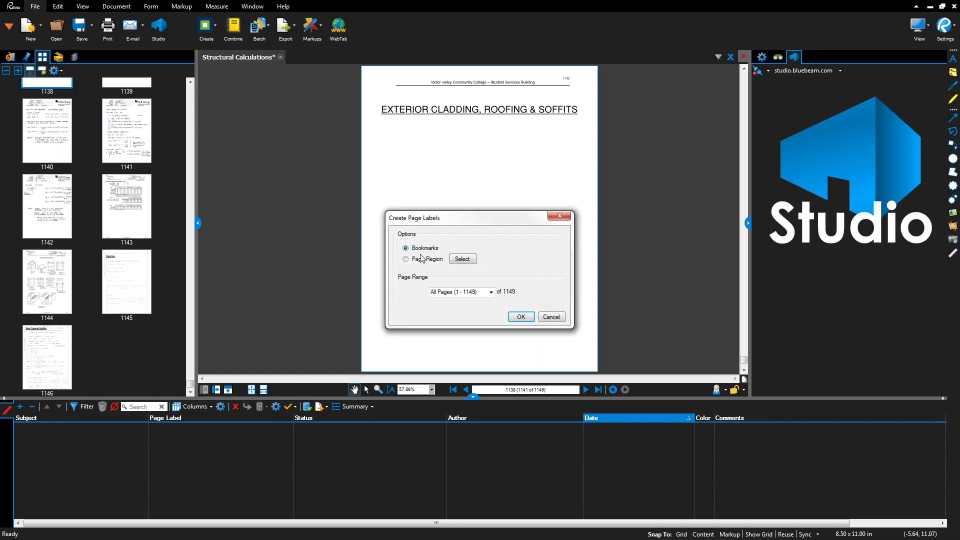
pyautogui.click(521, 316)
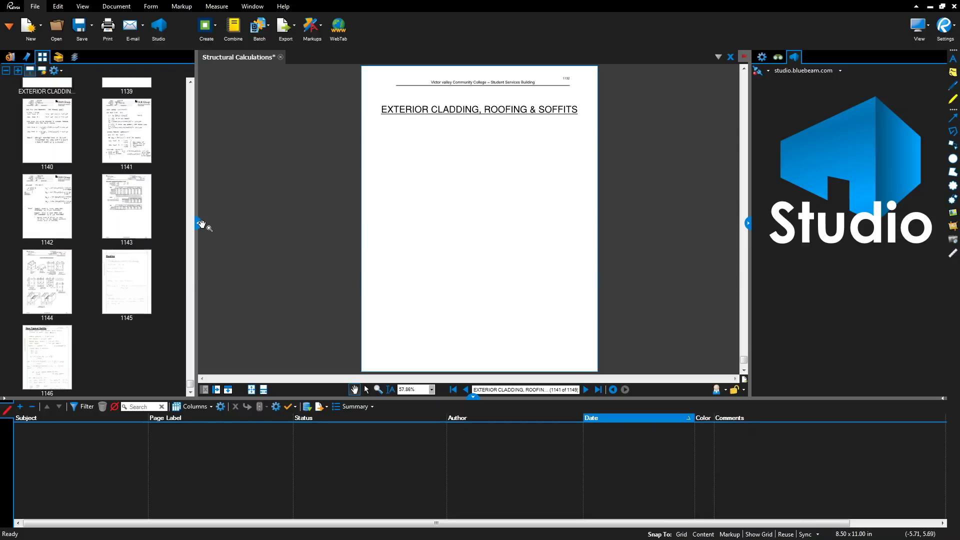
# - Widen the thumbnail panel to four thumbnails per row and scroll back to the top
pyautogui.moveTo(199, 224); pyautogui.dragTo(328, 236)
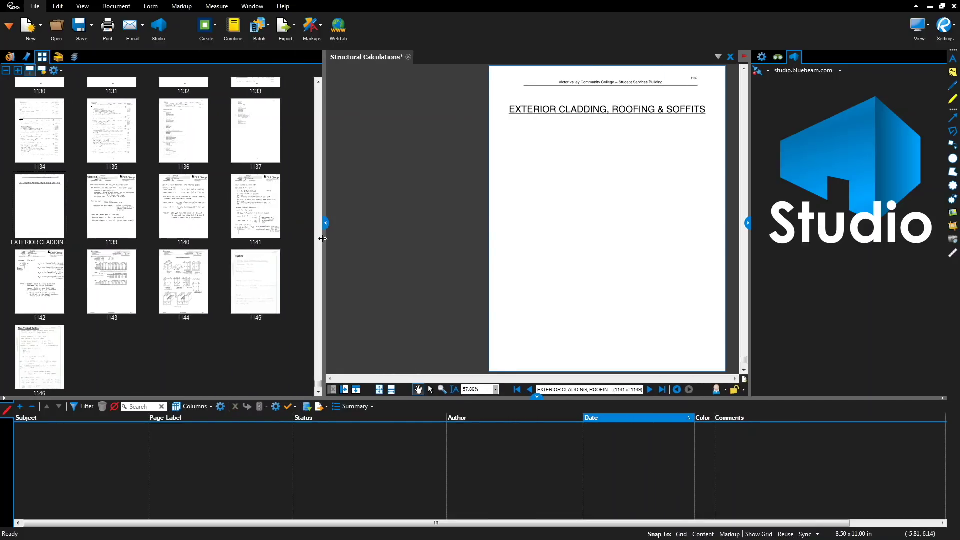
pyautogui.scroll(10, 252, 300)
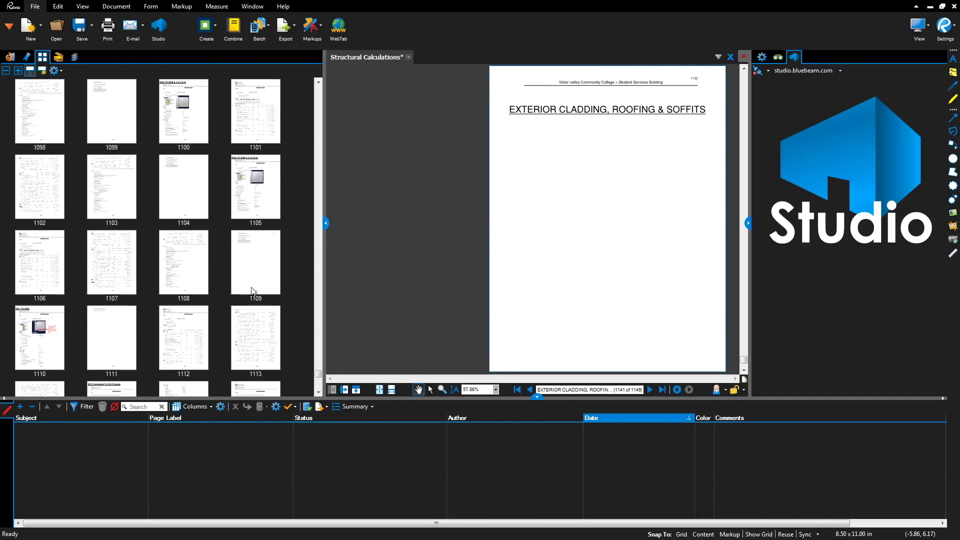
pyautogui.scroll(8, 252, 291)
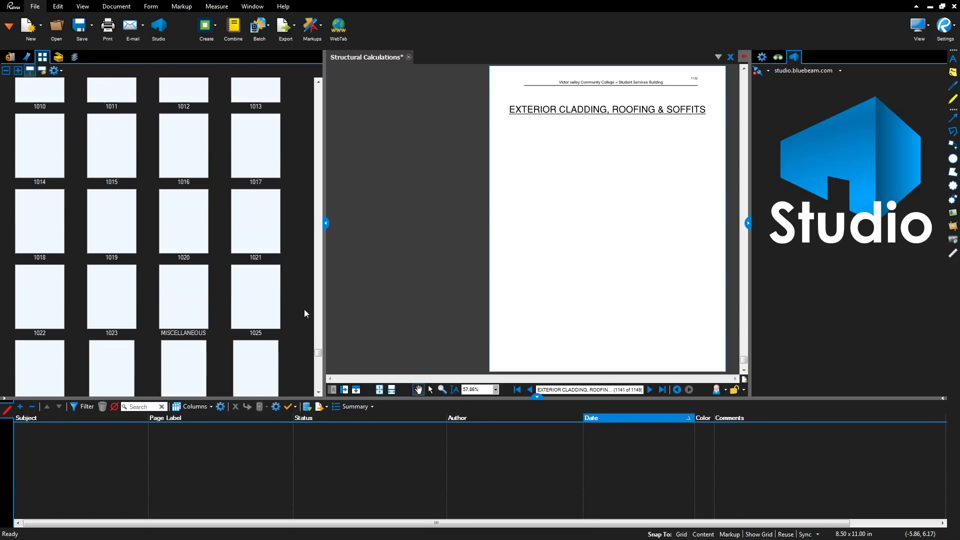
pyautogui.moveTo(314, 344); pyautogui.dragTo(323, 91)
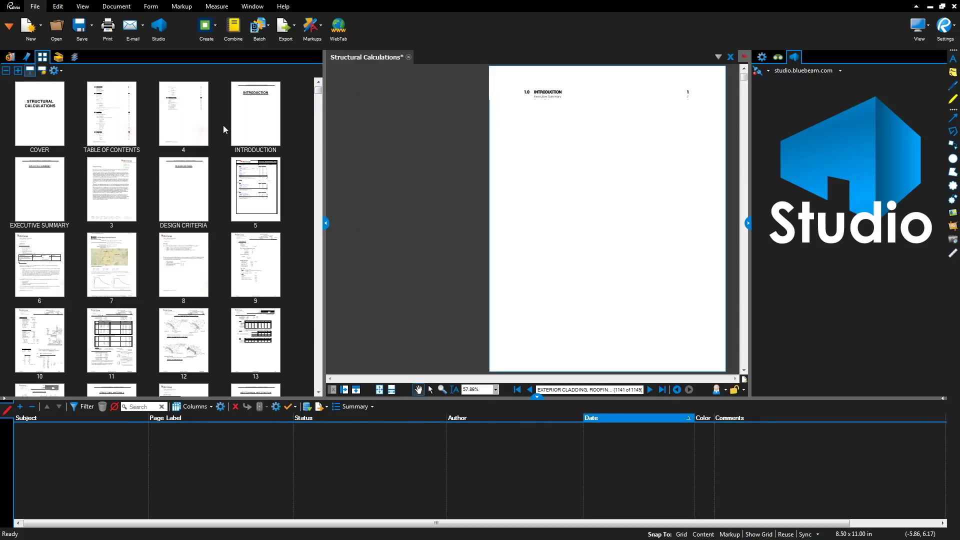
# - Label both table of contents pages TABLE OF CONTENTS through Number Pages
pyautogui.rightClick(195, 130)
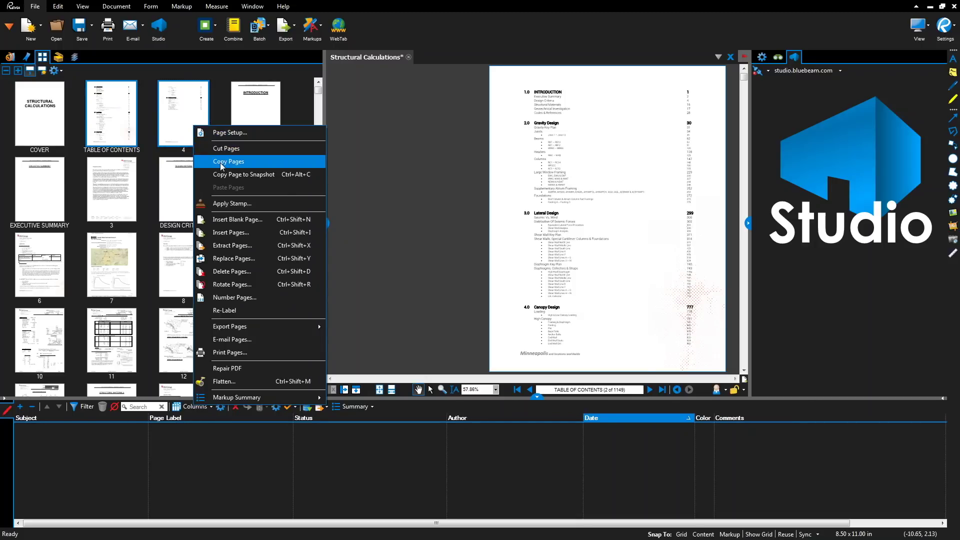
pyautogui.click(229, 299)
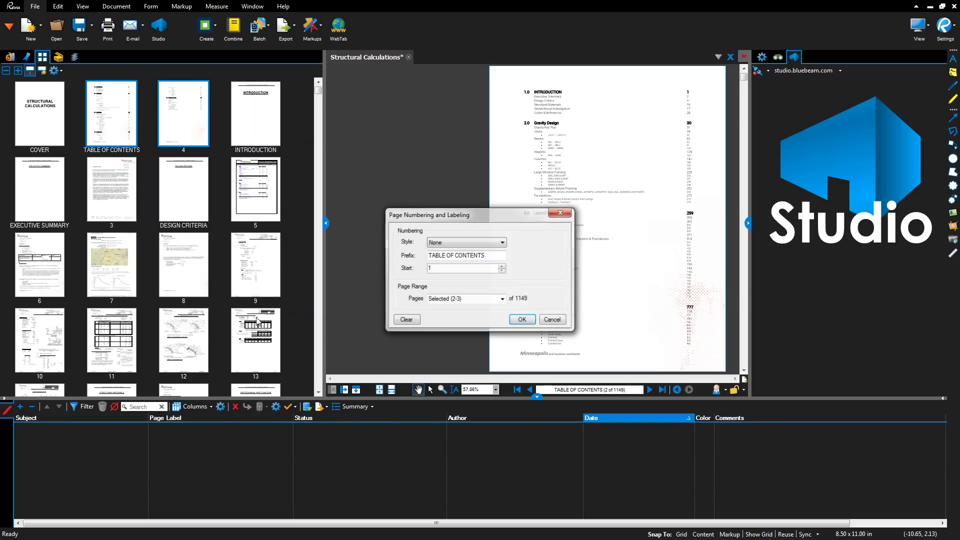
pyautogui.click(523, 320)
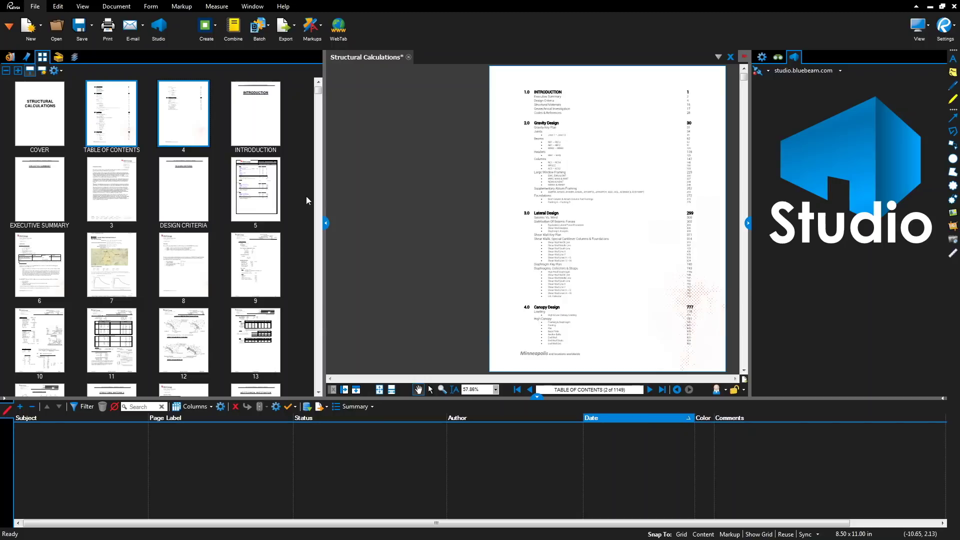
pyautogui.click(270, 129)
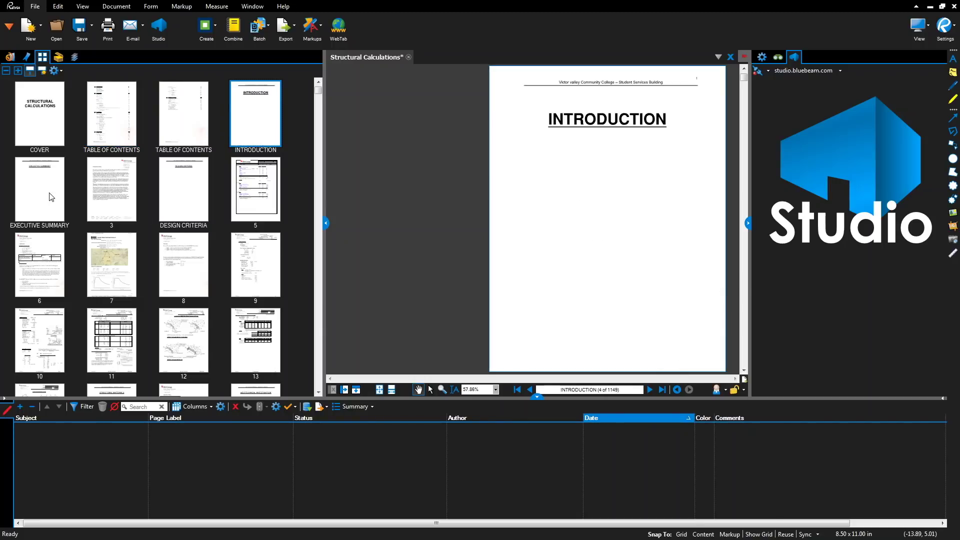
# - Label the selected pages 5–6 EXECUTIVE SUMMARY and return to the bookmarks list
pyautogui.click(50, 193)
pyautogui.keyDown('ctrl'); pyautogui.click(111, 192); pyautogui.keyUp('ctrl')
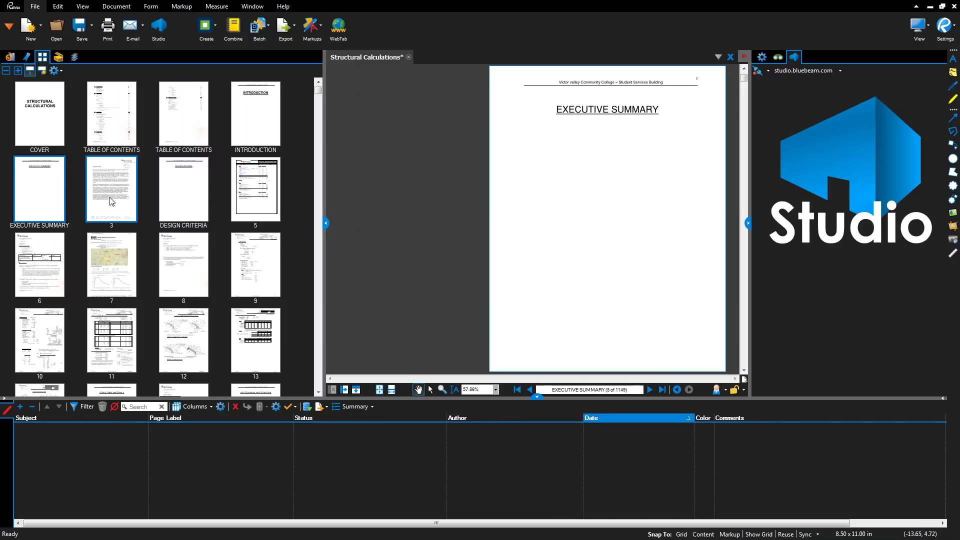
pyautogui.rightClick(111, 198)
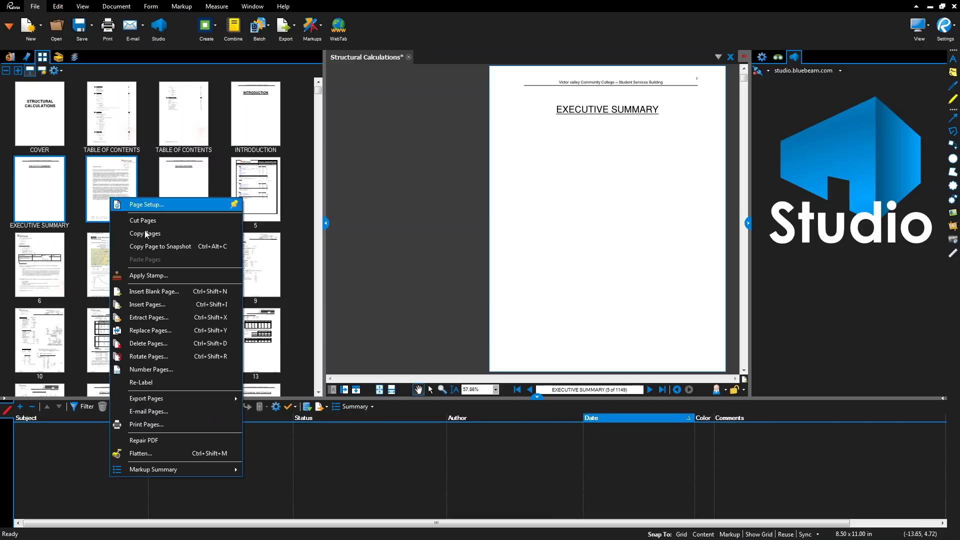
pyautogui.click(164, 369)
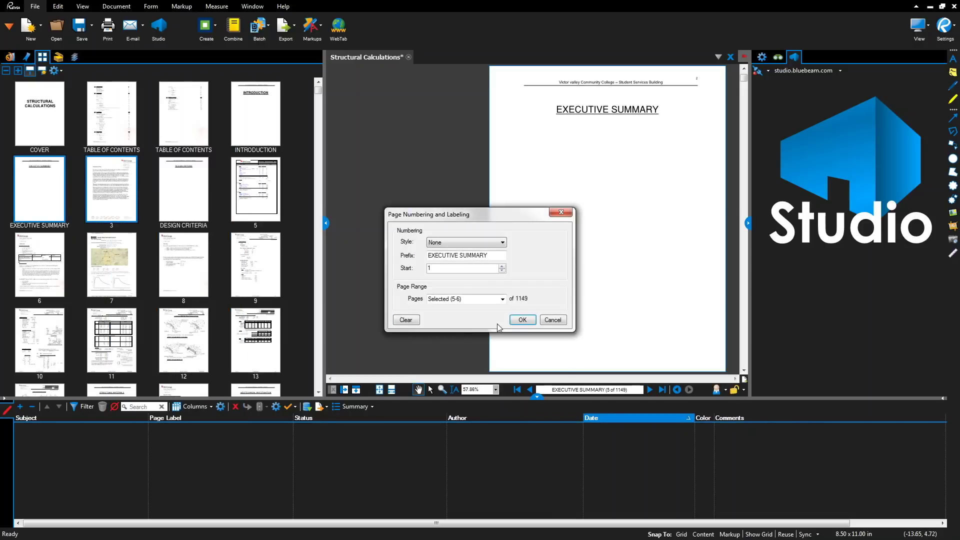
pyautogui.click(521, 320)
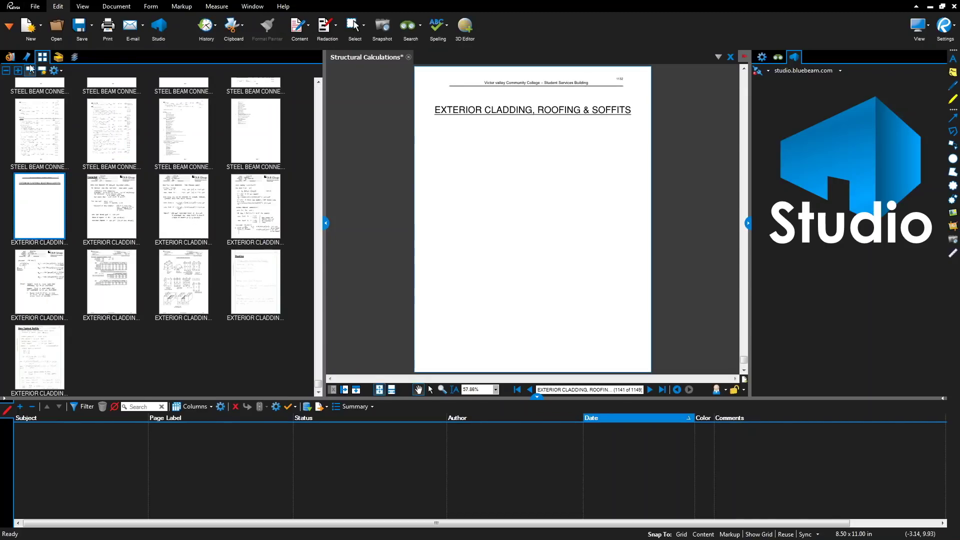
pyautogui.click(27, 57)
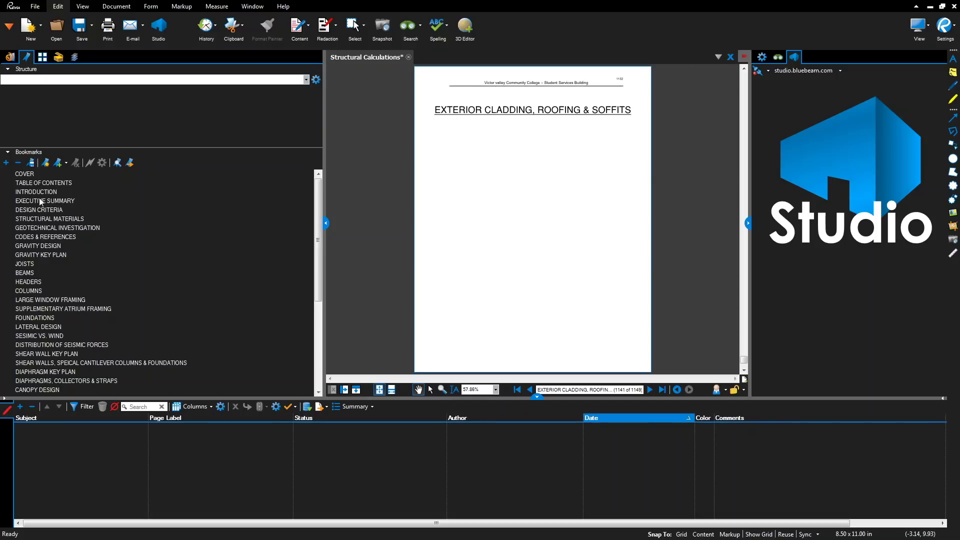
# - Nest the EXECUTIVE SUMMARY through CODES & REFERENCES bookmarks under INTRODUCTION
pyautogui.click(44, 183)
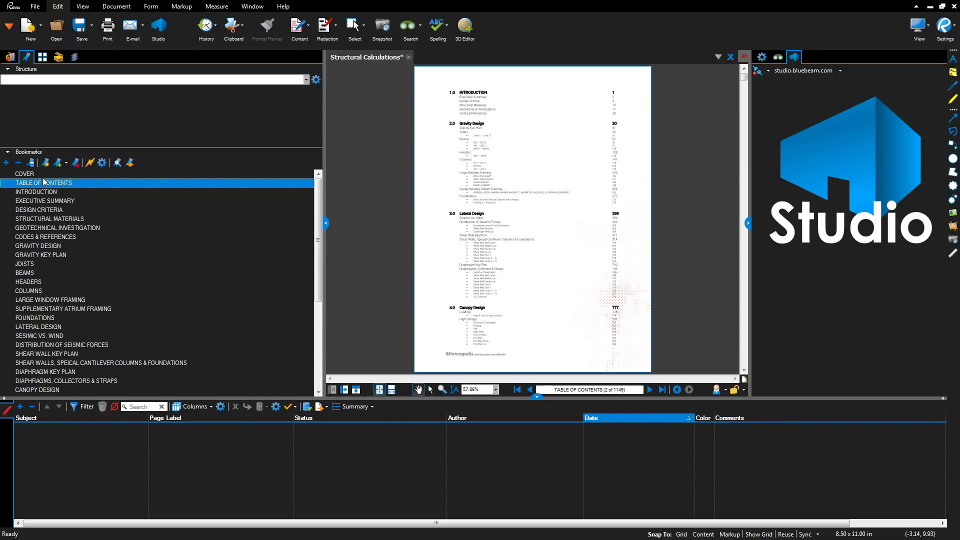
pyautogui.click(41, 235)
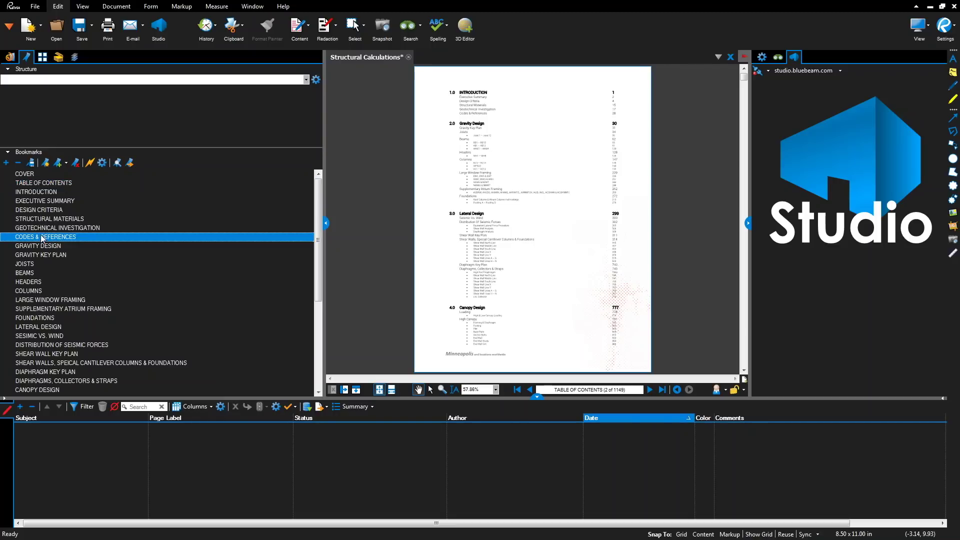
pyautogui.keyDown('shift'); pyautogui.click(44, 202); pyautogui.keyUp('shift')
pyautogui.moveTo(23, 204); pyautogui.dragTo(33, 193)
pyautogui.click(43, 184)
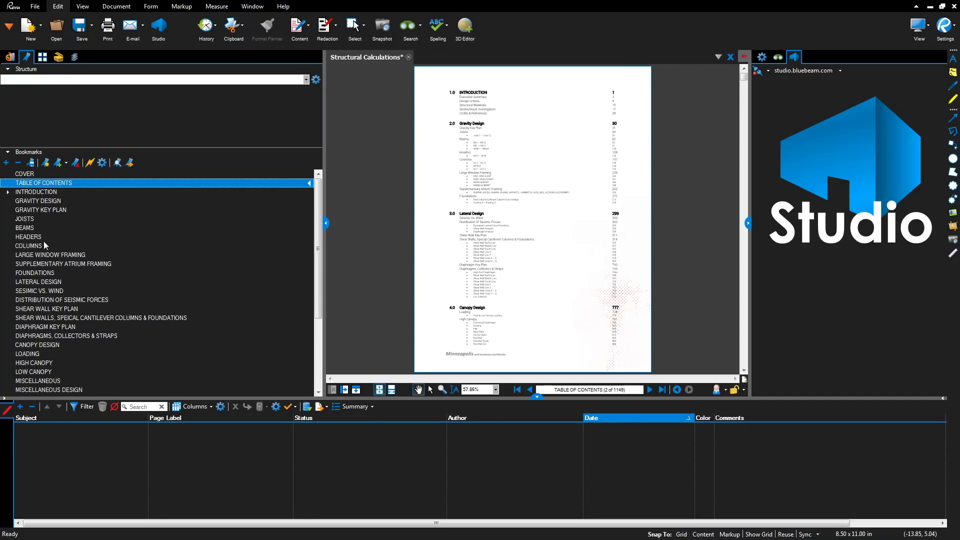
# - Nest GRAVITY KEY PLAN–FOUNDATIONS and COLUMN BASE PLATE–EXTERIOR CLADDING ranges, collapse headings, confirm none broken
pyautogui.click(38, 272)
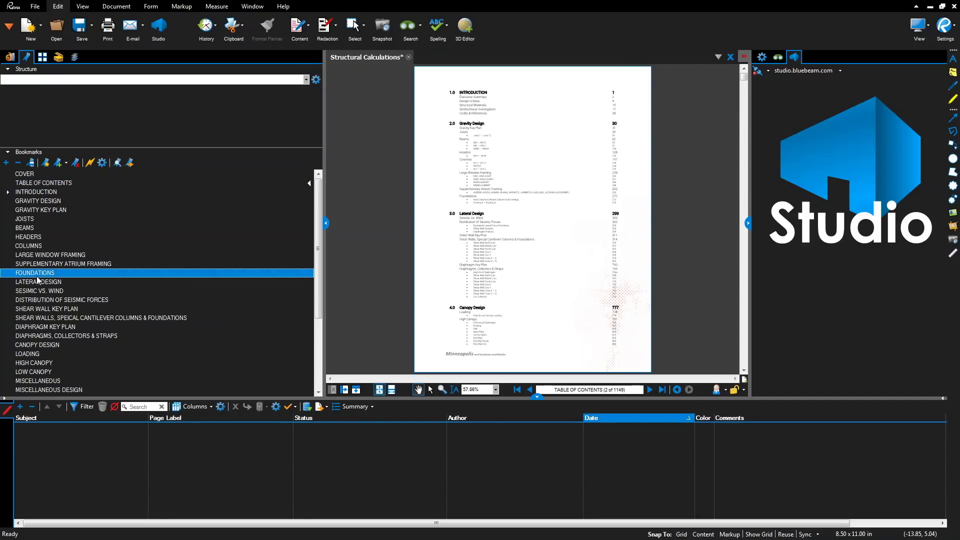
pyautogui.keyDown('shift'); pyautogui.click(25, 210); pyautogui.keyUp('shift')
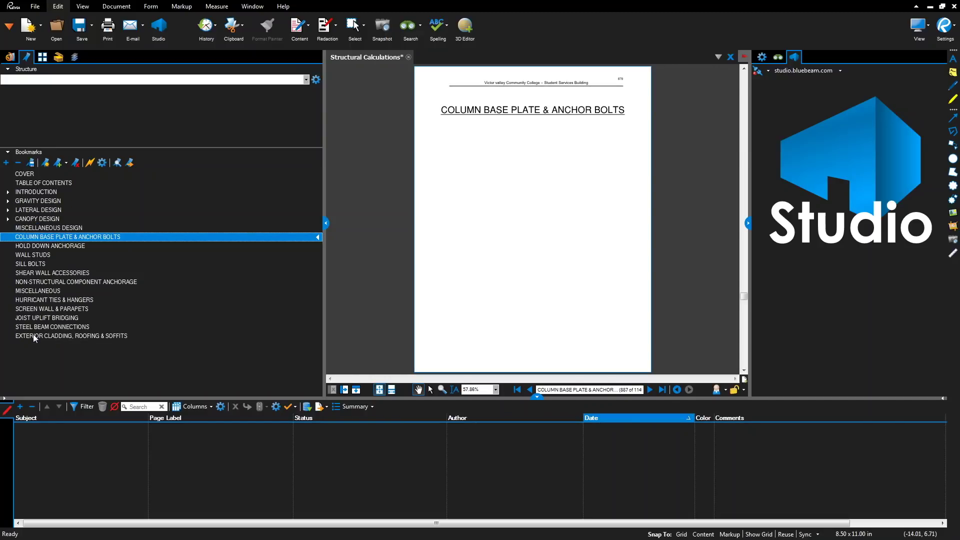
pyautogui.keyDown('shift'); pyautogui.click(35, 334); pyautogui.keyUp('shift')
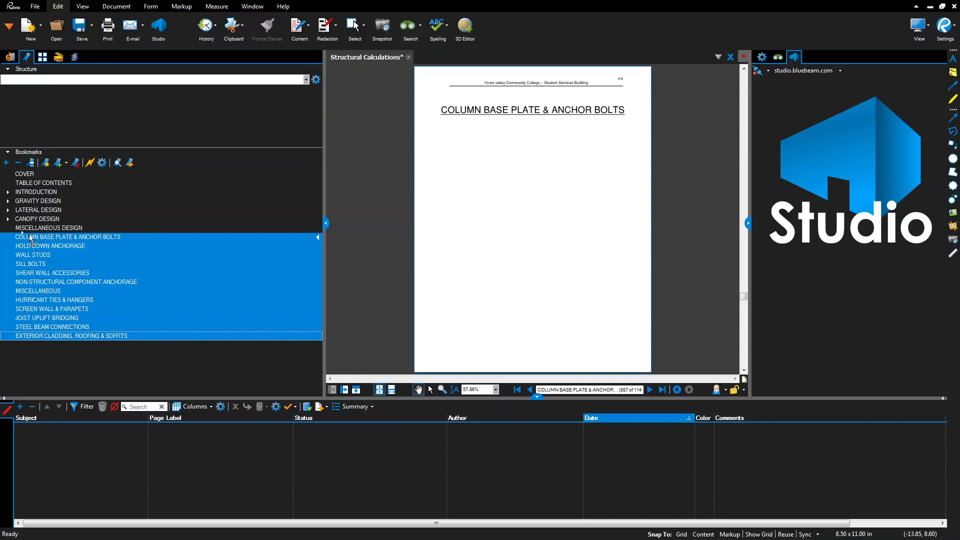
pyautogui.click(8, 229)
pyautogui.click(117, 163)
pyautogui.click(484, 285)
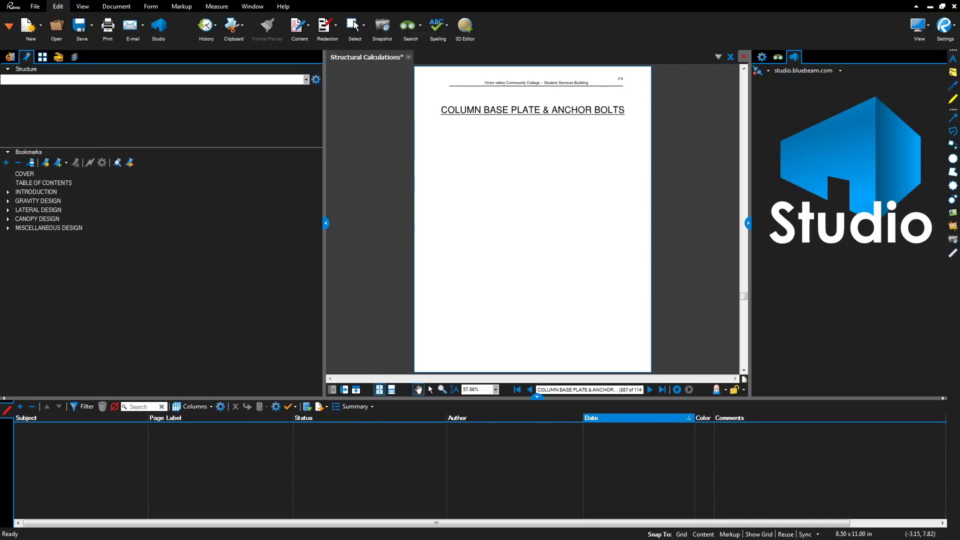
# - Flatten all markups on the selected page range of Structural Calculations
pyautogui.click(150, 6)
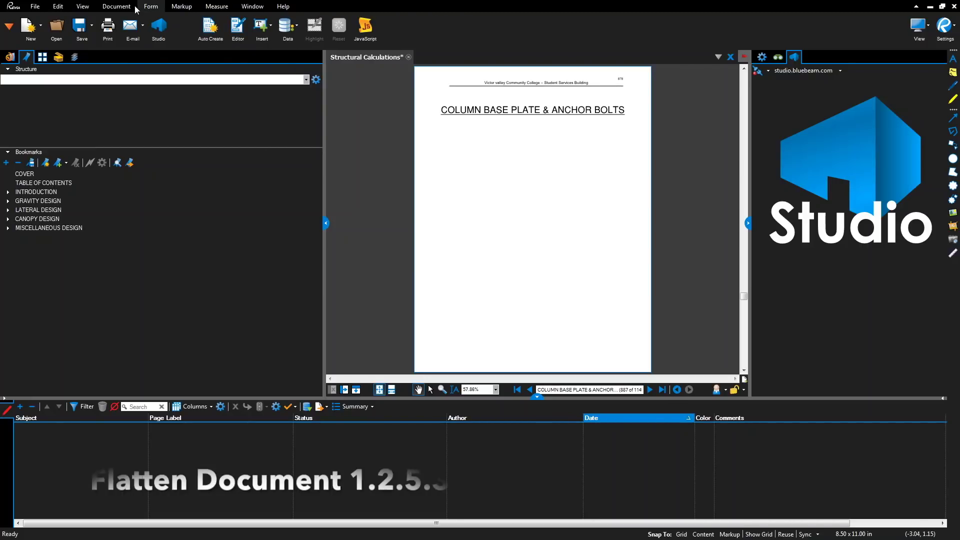
pyautogui.click(116, 6)
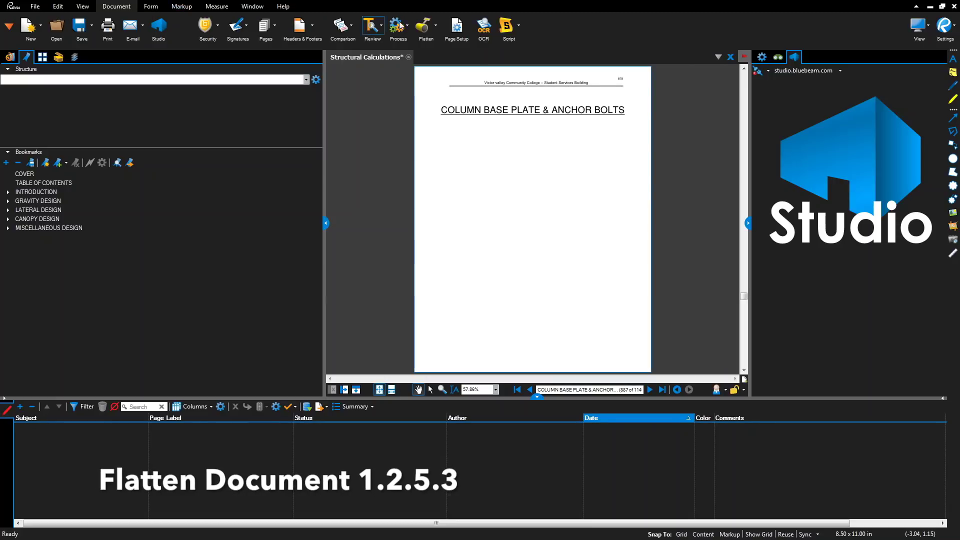
pyautogui.click(429, 29)
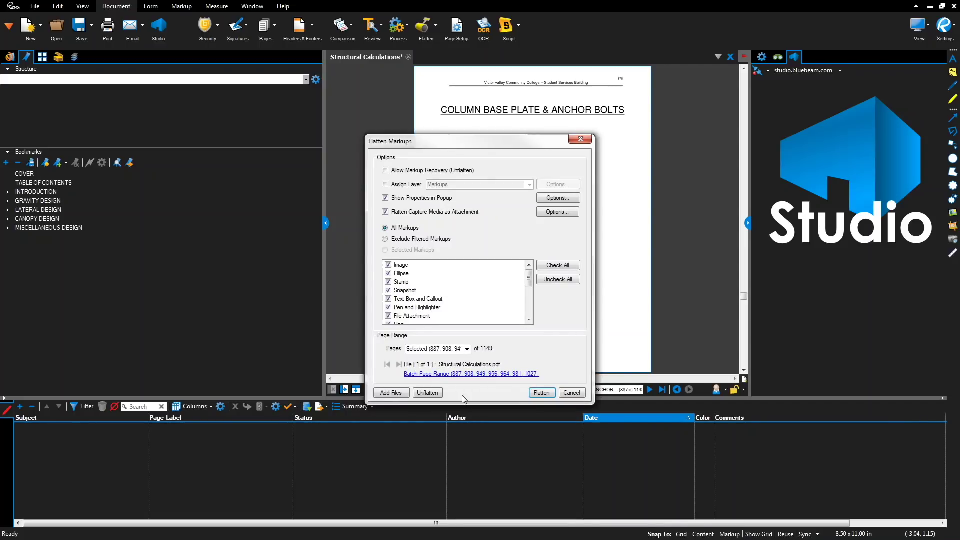
pyautogui.click(548, 397)
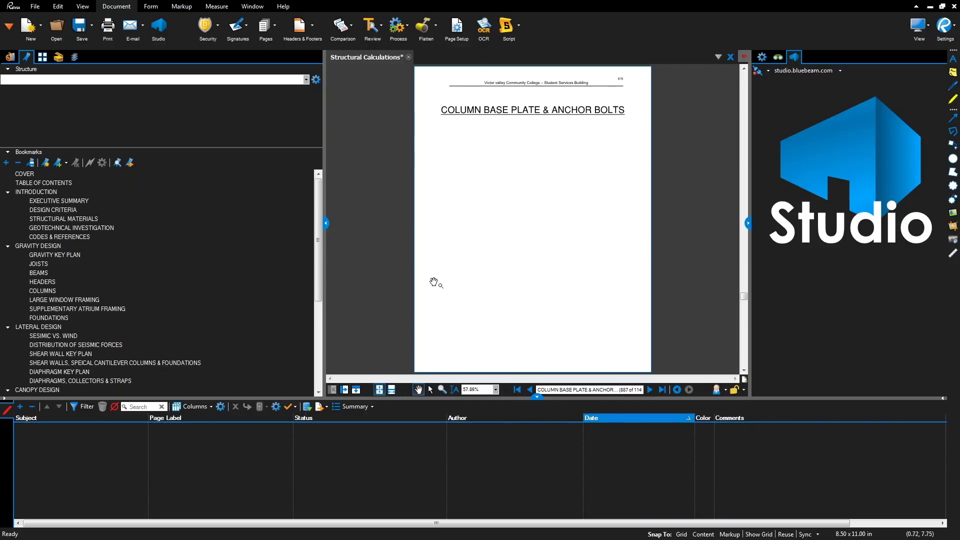
# - Save As with _V1 added to the name, giving Structural Calculations_V1.pdf
pyautogui.rightClick(368, 59)
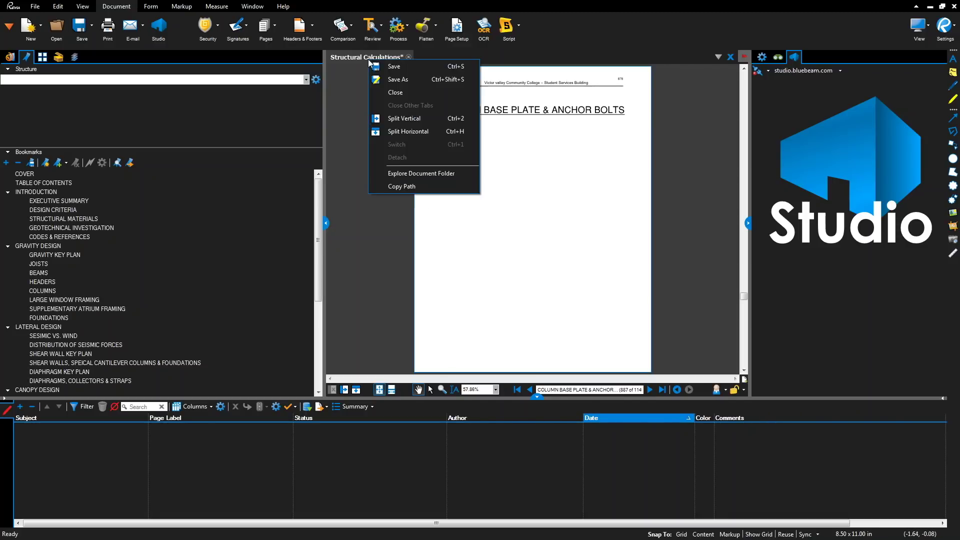
pyautogui.click(385, 80)
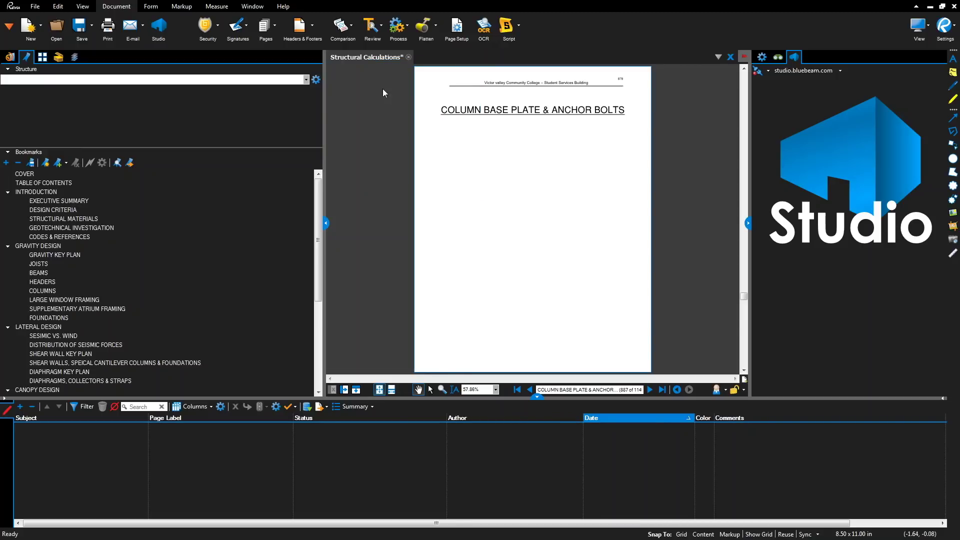
pyautogui.click(129, 200)
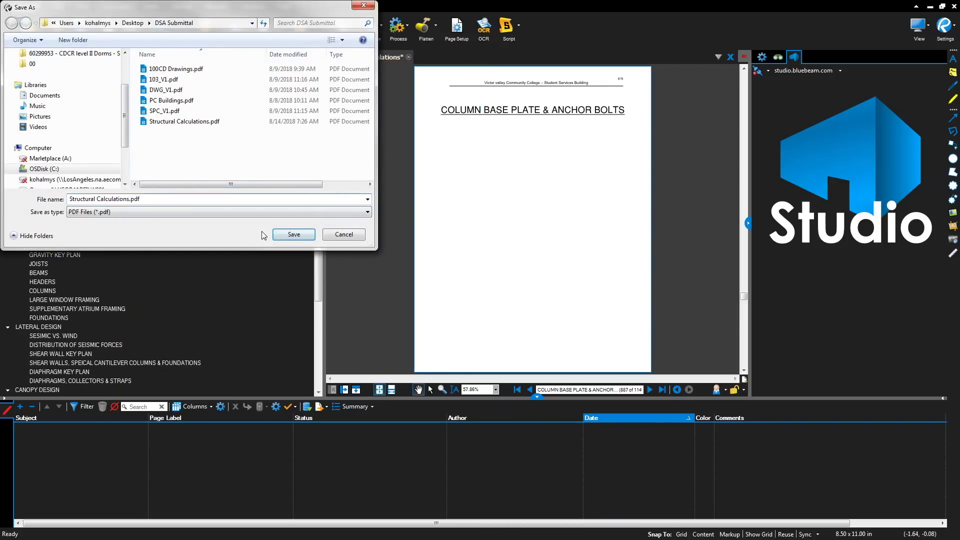
pyautogui.write('_v')
pyautogui.press('BackSpace')
pyautogui.write('V1')
pyautogui.press('Tab')
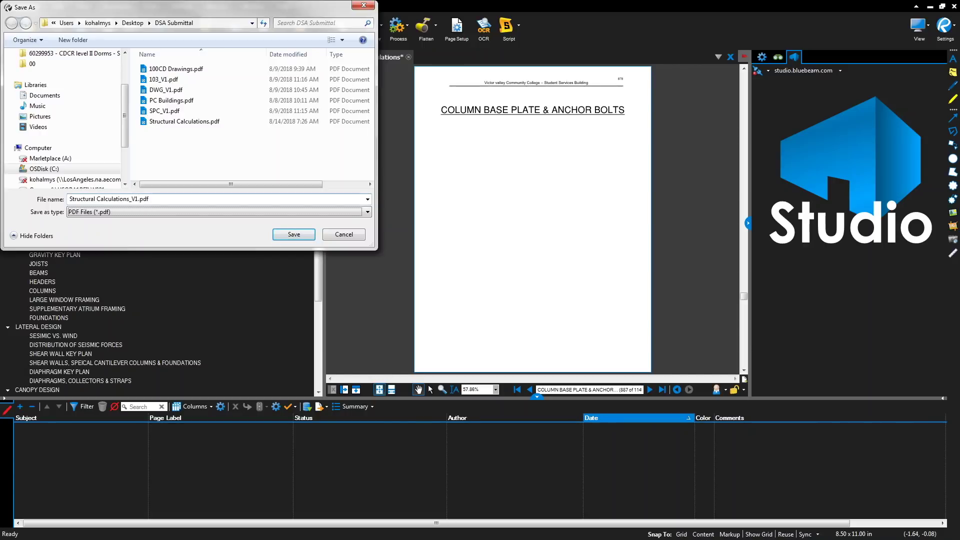
pyautogui.press('Return')
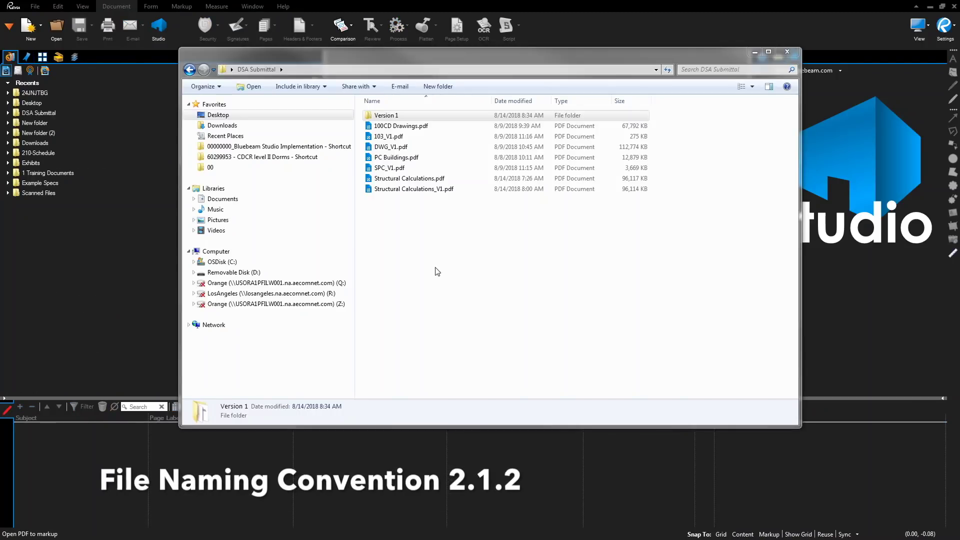
# - Open the Version 1 folder to check its 13 _V1 submittal PDFs
pyautogui.doubleClick(395, 116)
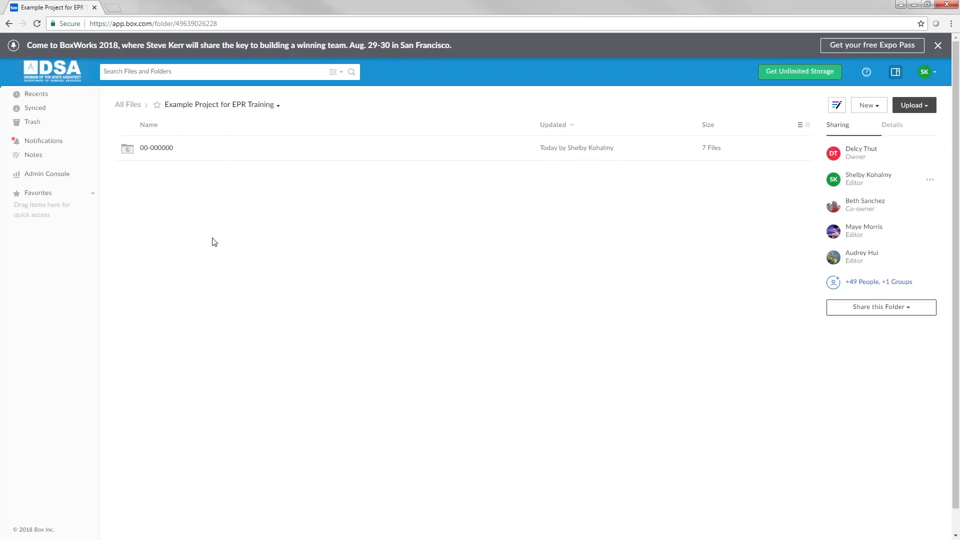
# - Go through 00-000000, AE License #, Submissions to DSA and Plan Review Phase into Plan Review Submittal
pyautogui.click(151, 149)
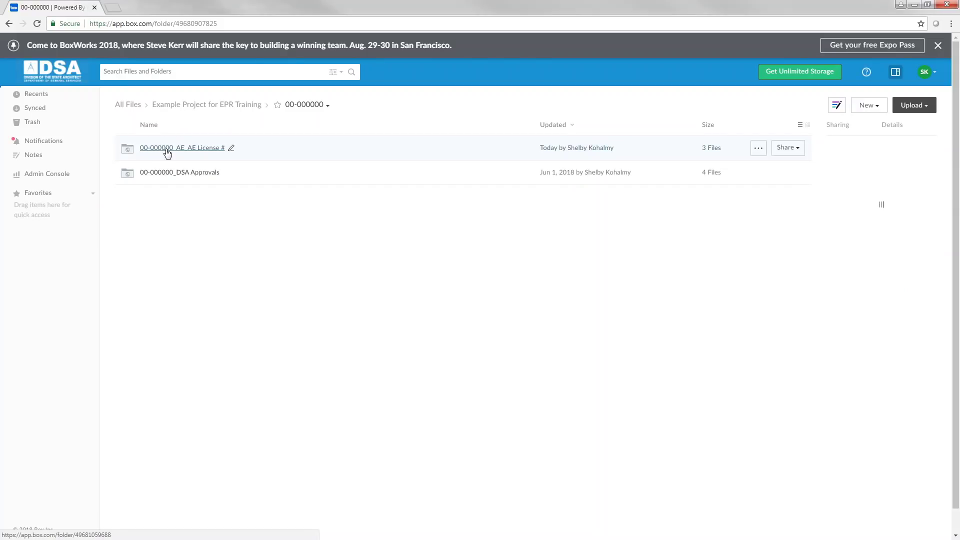
pyautogui.click(168, 149)
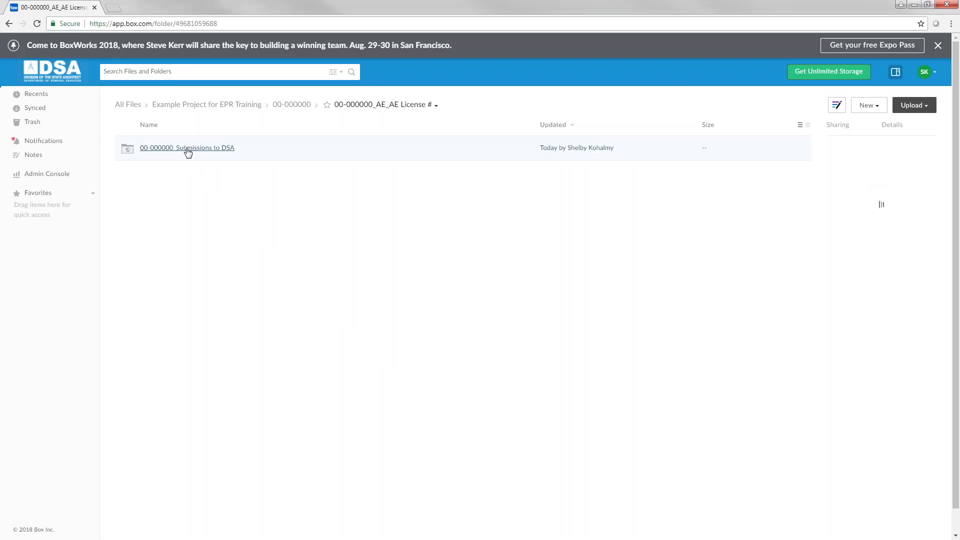
pyautogui.click(188, 149)
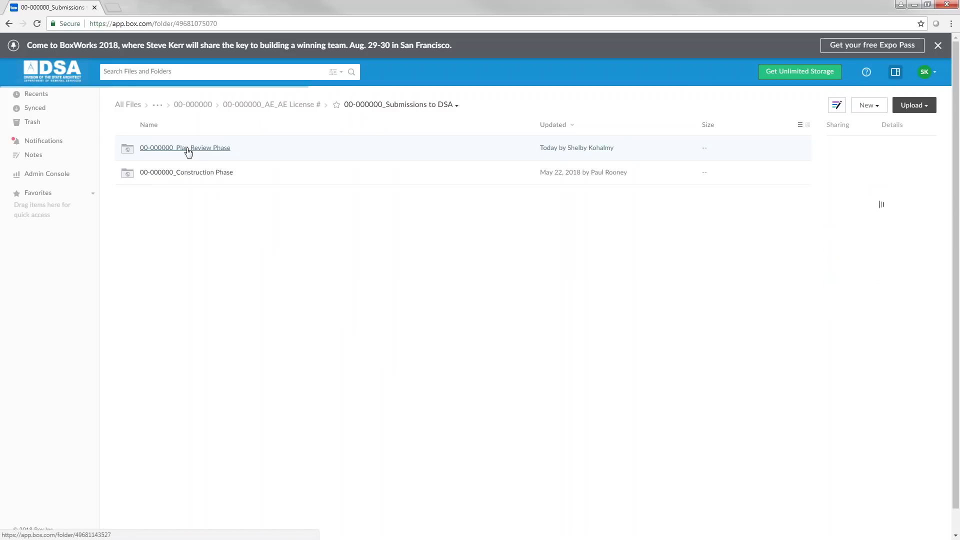
pyautogui.click(188, 149)
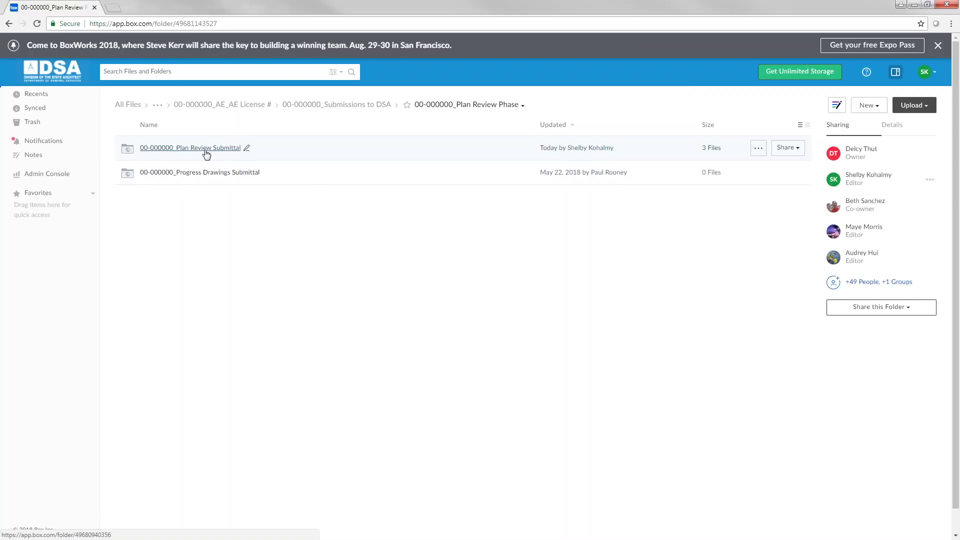
pyautogui.click(206, 149)
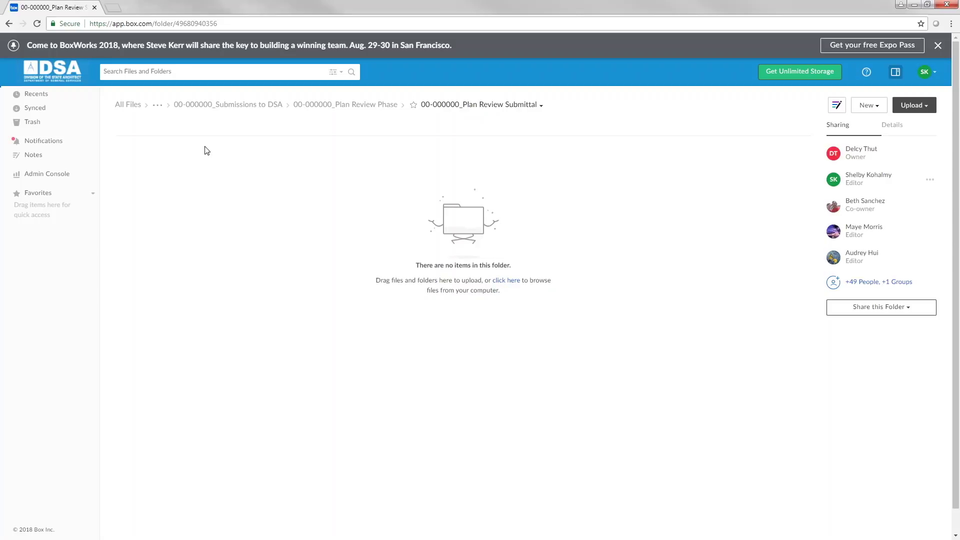
# - Upload the Desktop > DSA Submittal > Version 1 folder's 13 files to Box's Plan Review Submittal folder
pyautogui.click(922, 106)
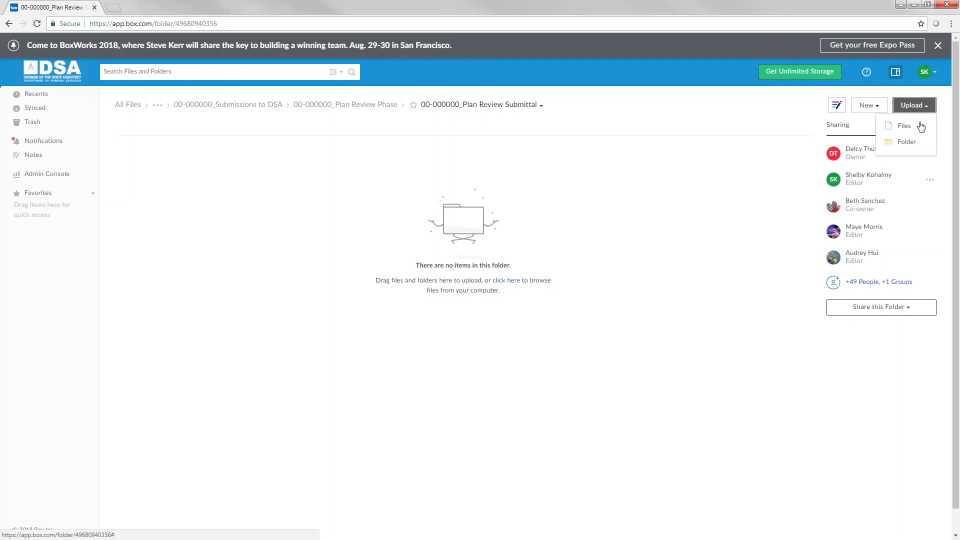
pyautogui.click(914, 141)
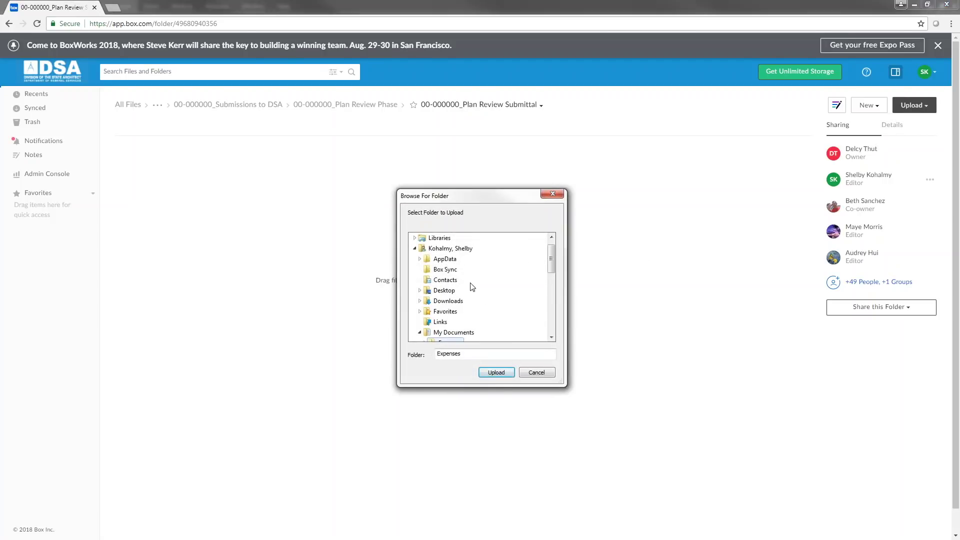
pyautogui.click(444, 294)
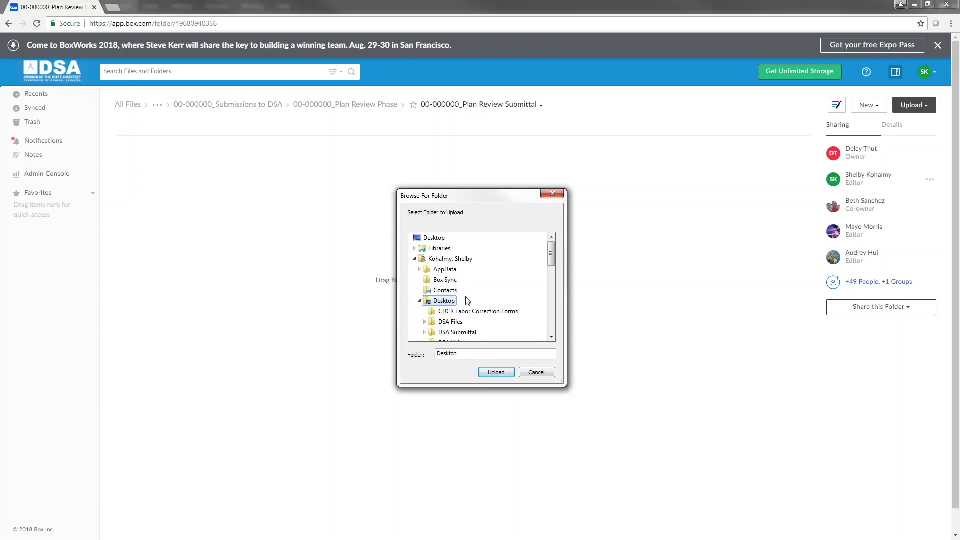
pyautogui.click(425, 333)
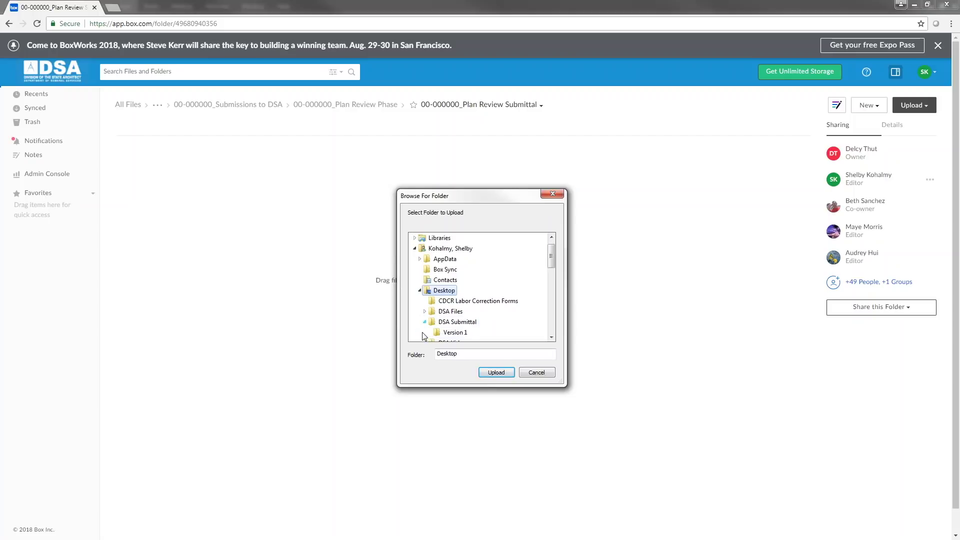
pyautogui.click(451, 332)
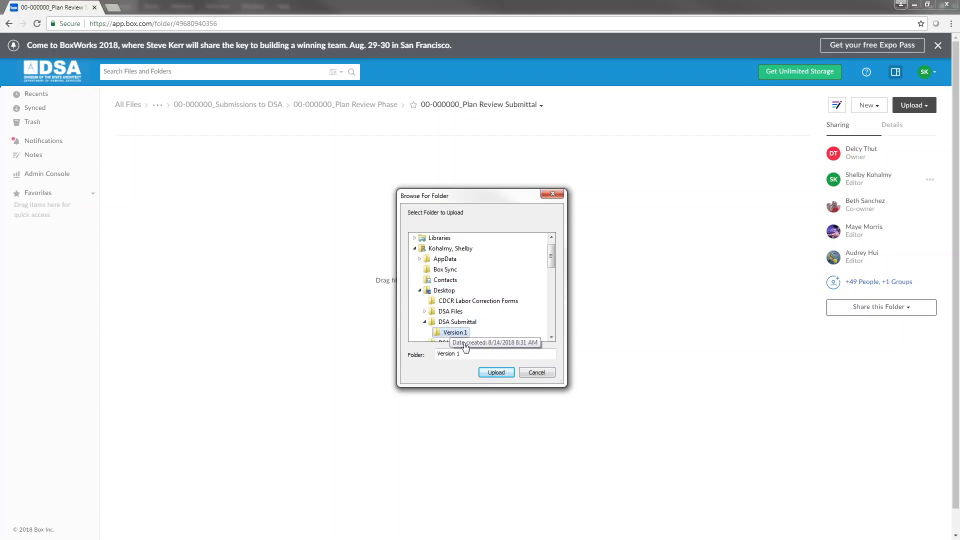
pyautogui.click(495, 373)
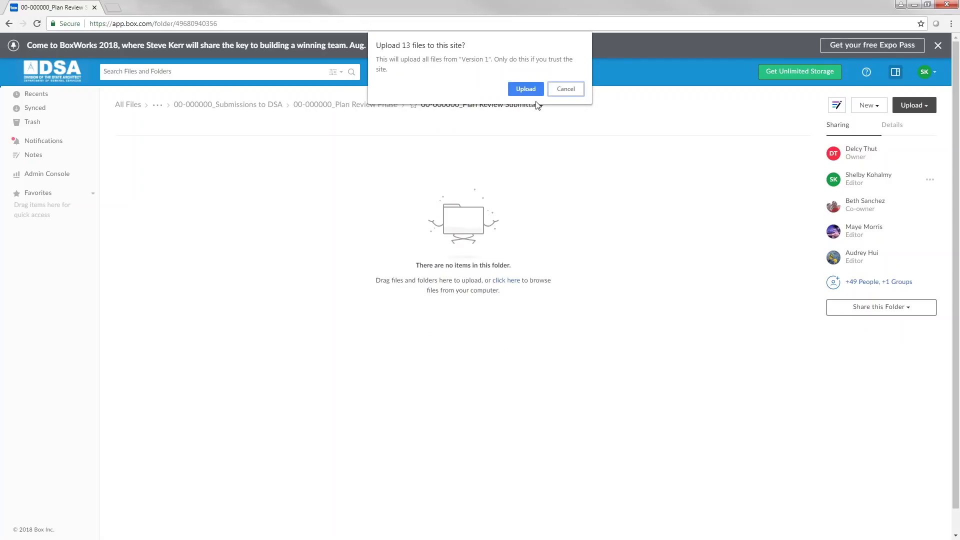
pyautogui.click(524, 89)
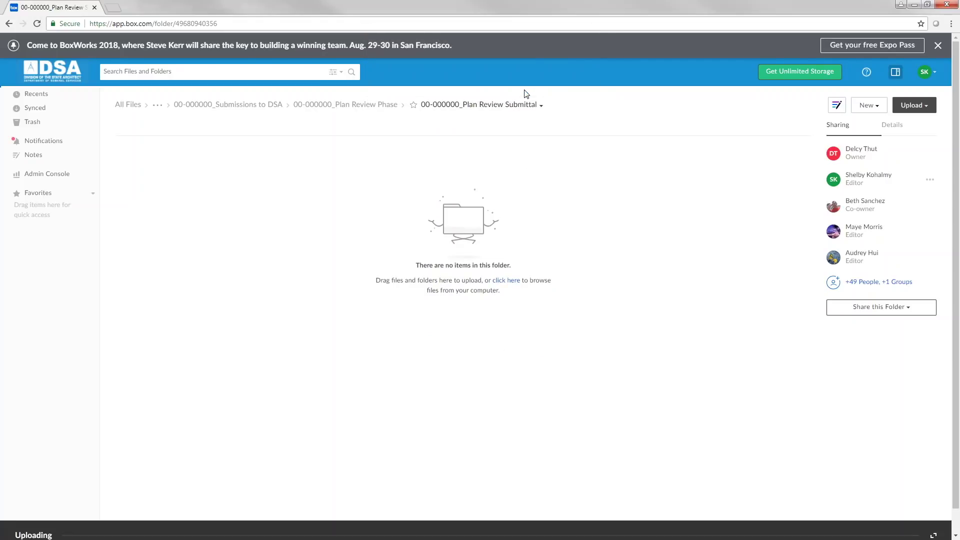
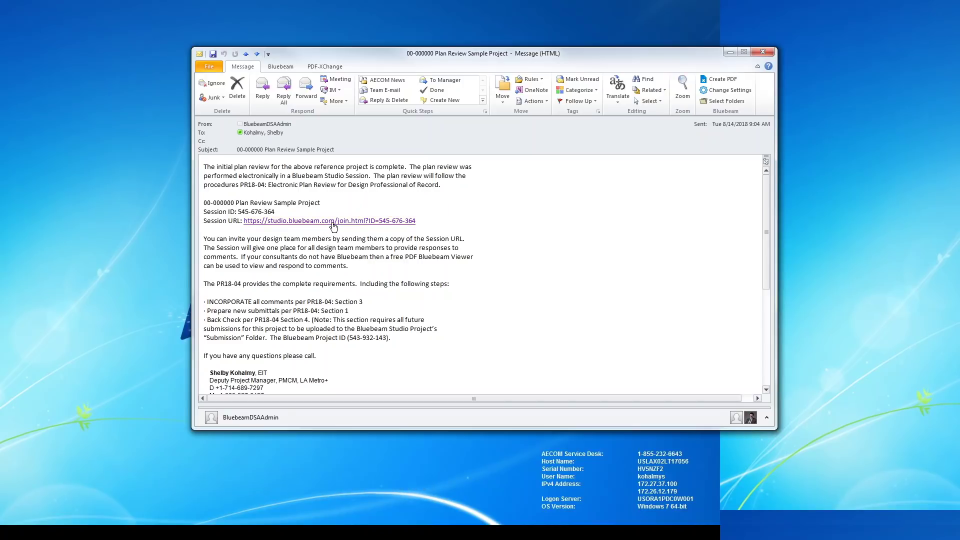
# - Follow the Studio session link in the plan review email to open the session
pyautogui.click(333, 222)
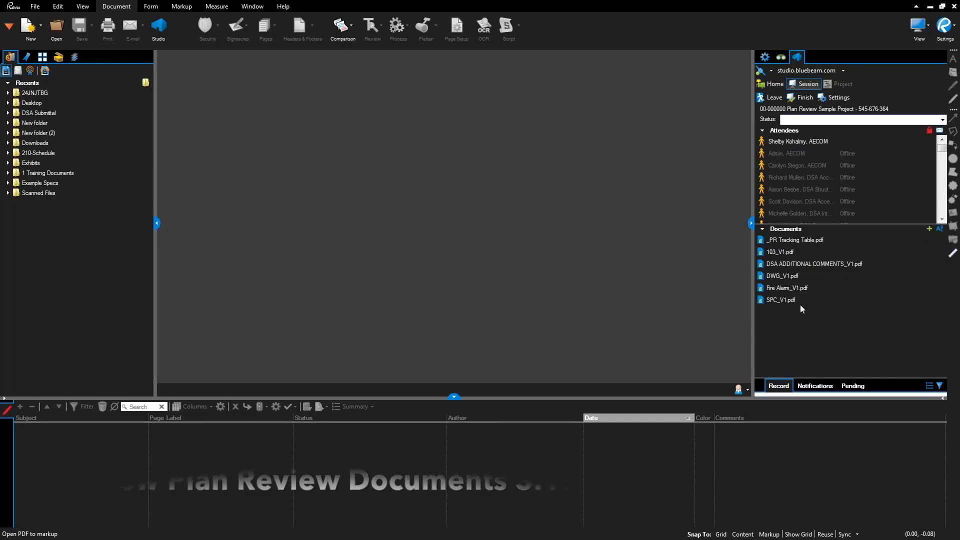
# - Open DWG_V1.pdf from the session and filter markups to a single DSA reviewer's comments
pyautogui.moveTo(815, 252)
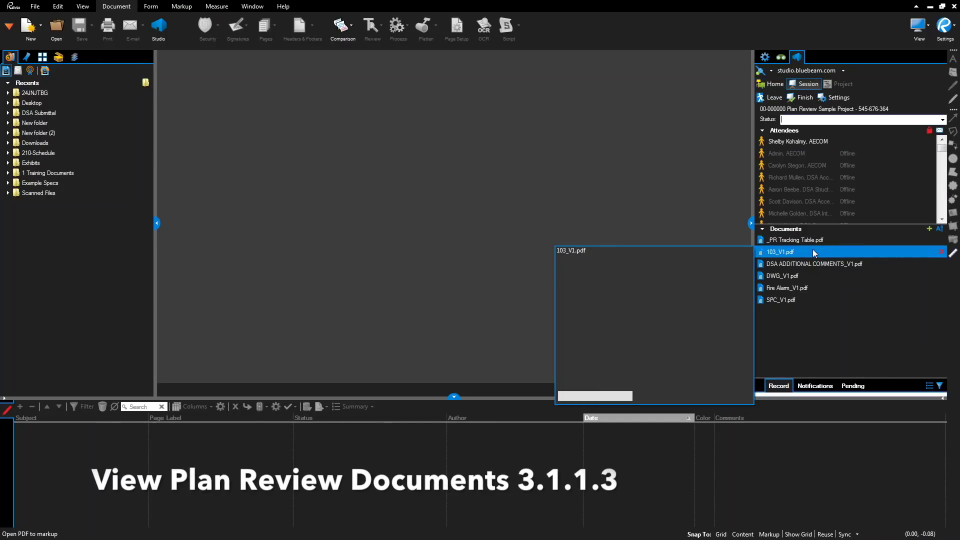
pyautogui.doubleClick(815, 276)
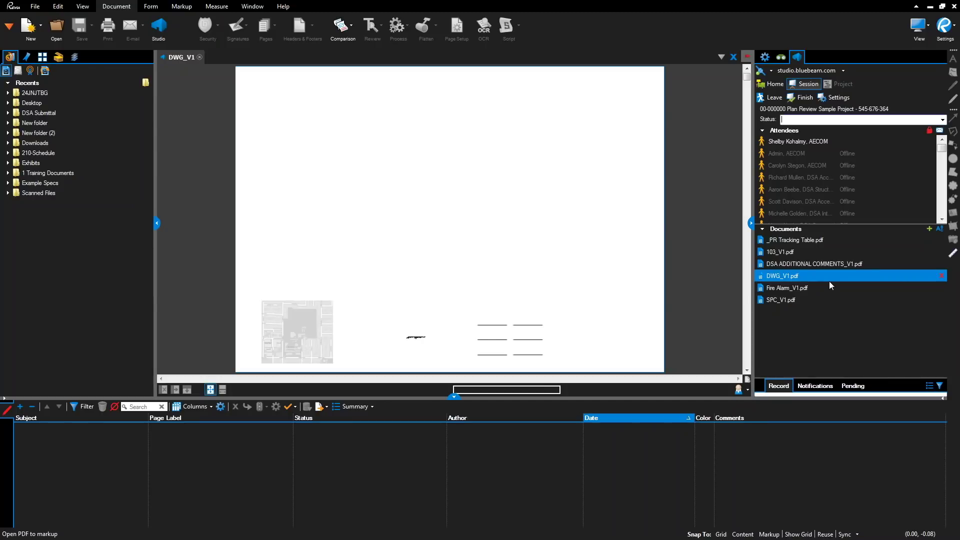
pyautogui.click(870, 300)
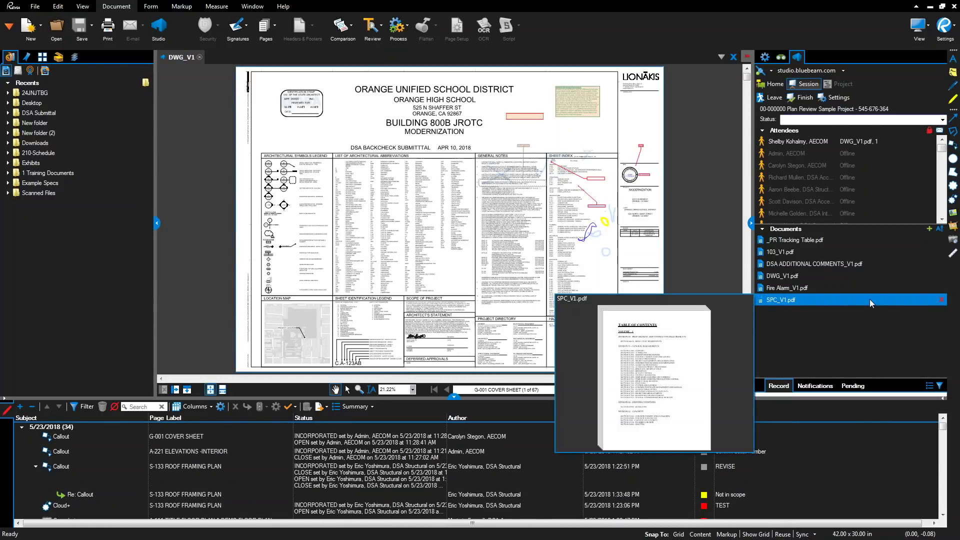
pyautogui.click(875, 328)
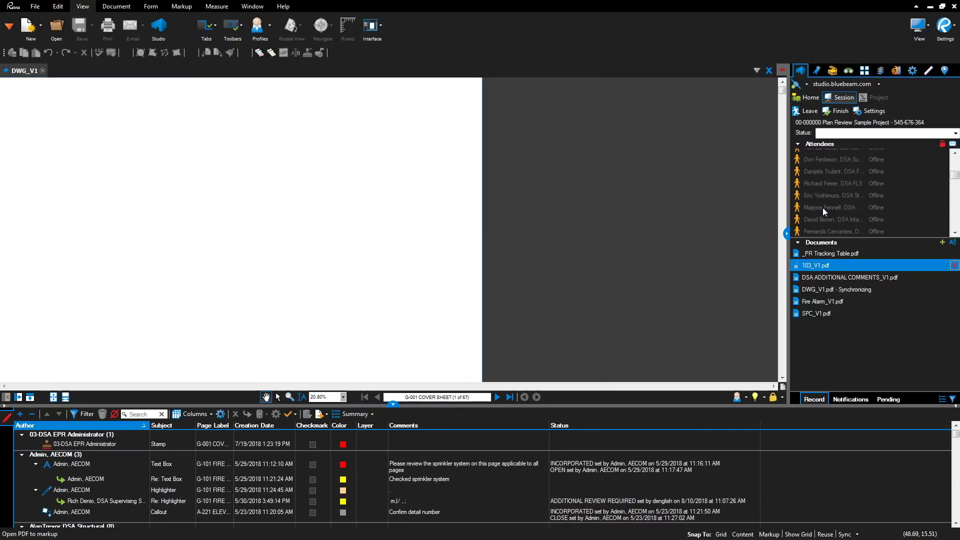
pyautogui.rightClick(823, 208)
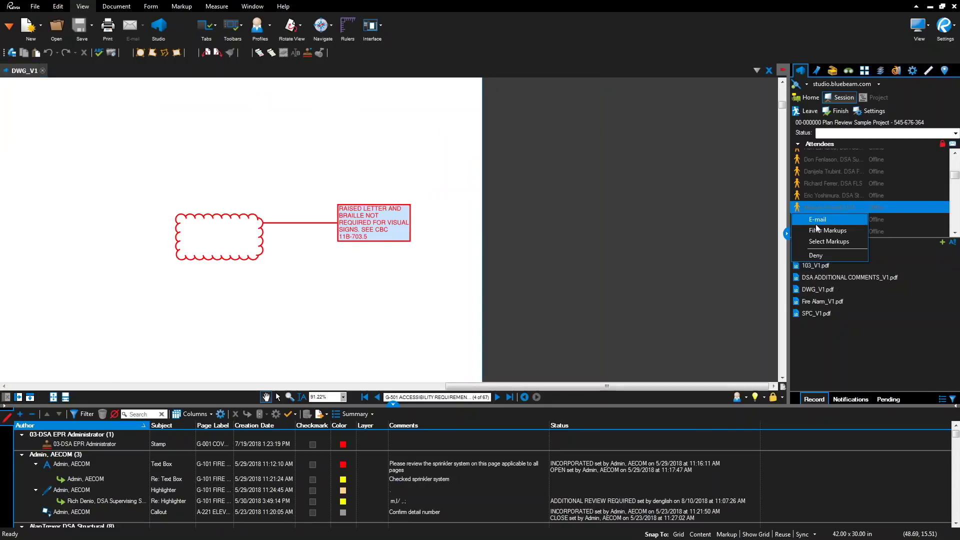
pyautogui.click(826, 230)
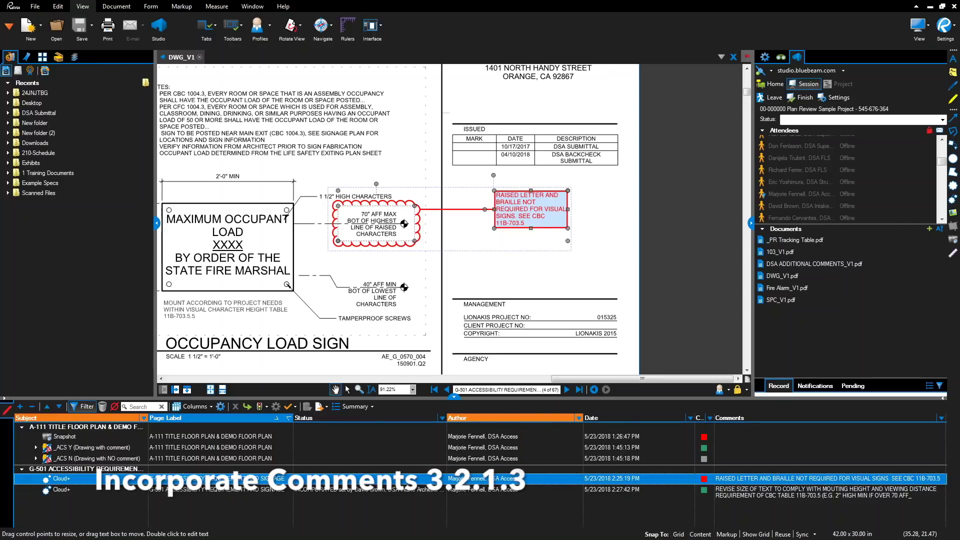
# - Set the G-501 raised-lettering Cloud+ comment to INCORPORATED and add a reply to it
pyautogui.click(357, 478)
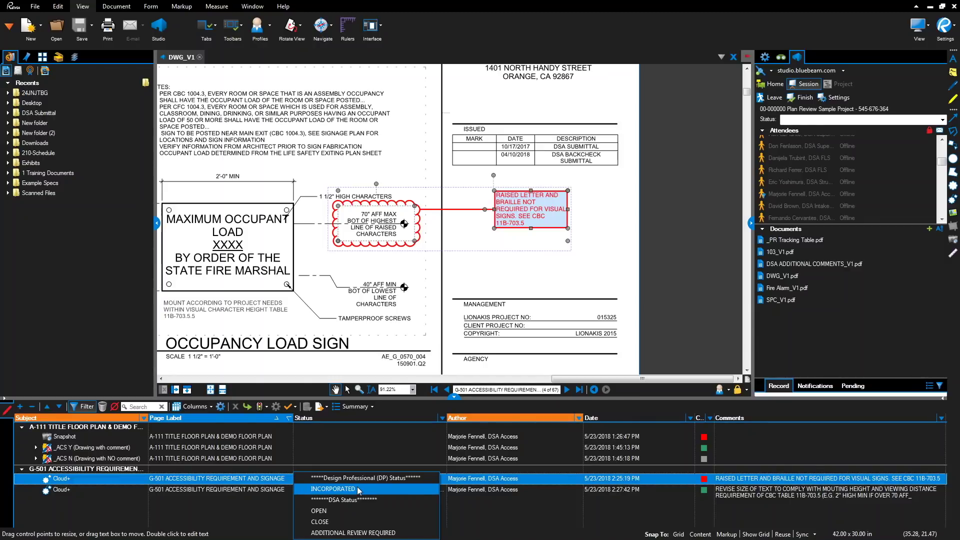
pyautogui.click(358, 488)
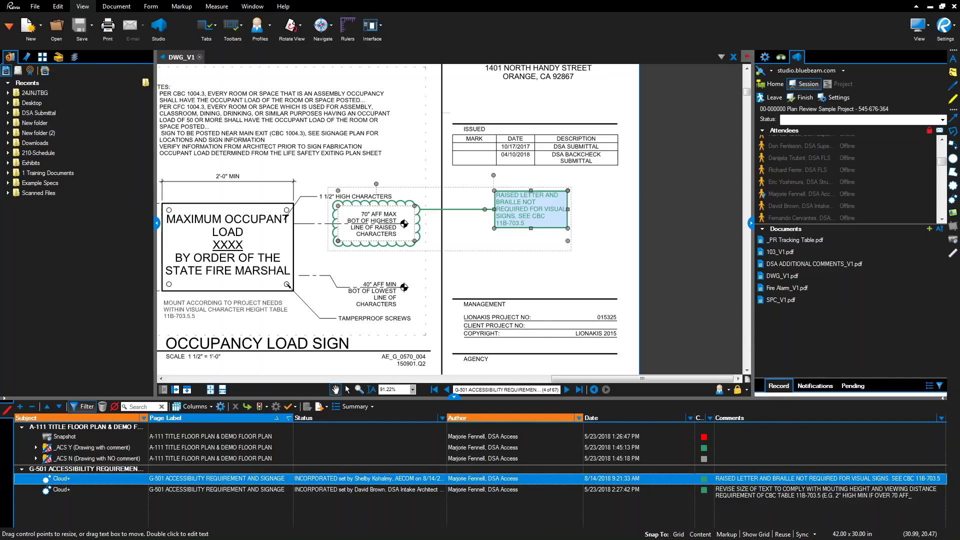
pyautogui.click(247, 407)
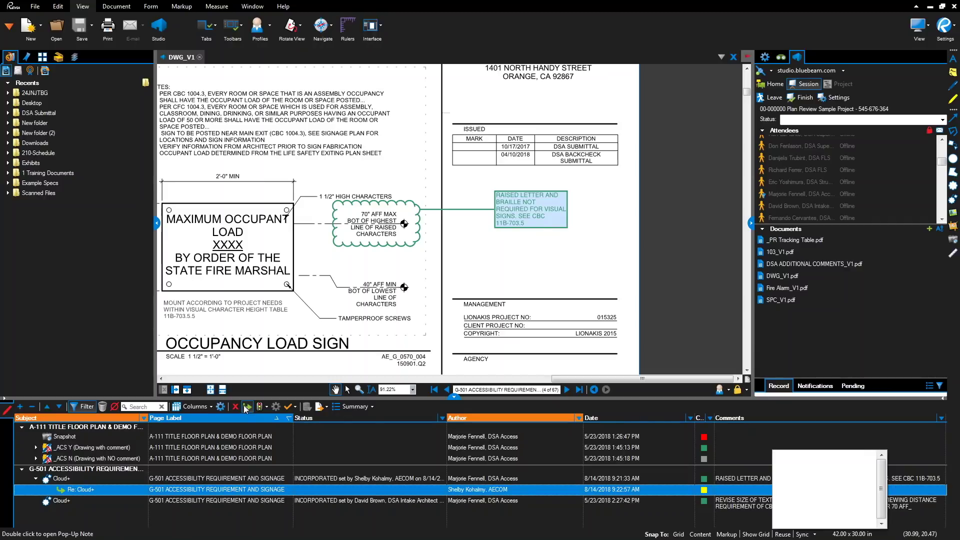
# - Save the reply 'Raised lettering has been removed' and show only red markups
pyautogui.write('Raised lettering has been r')
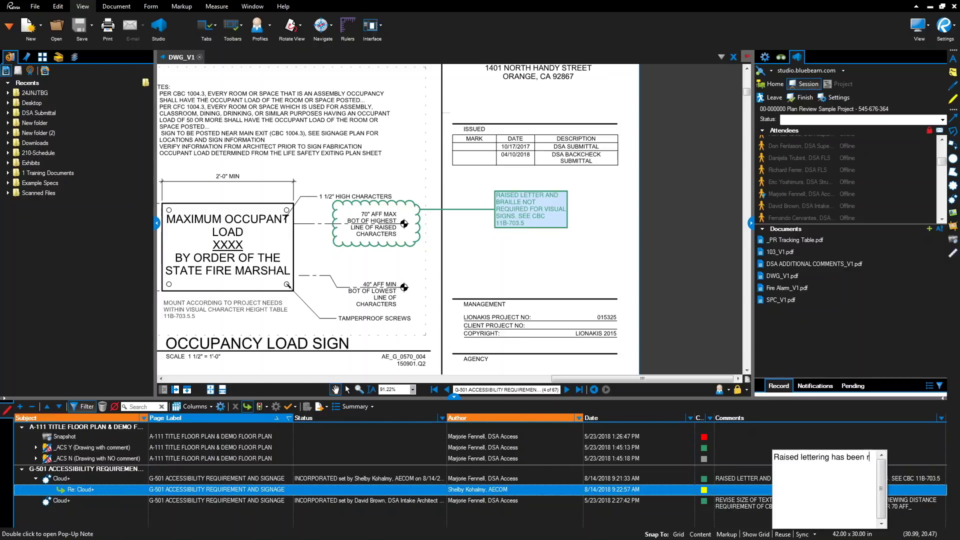
pyautogui.write('emoved')
pyautogui.click(742, 493)
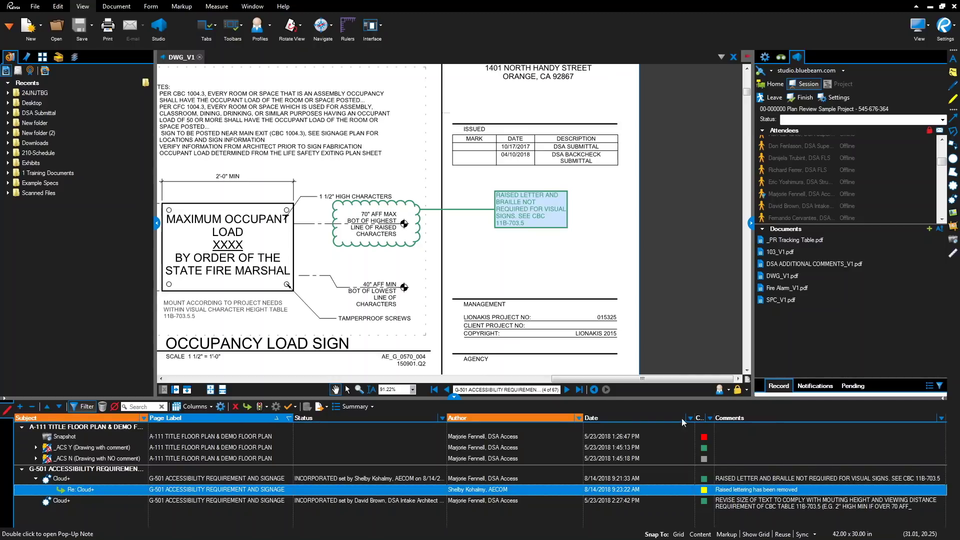
pyautogui.click(711, 418)
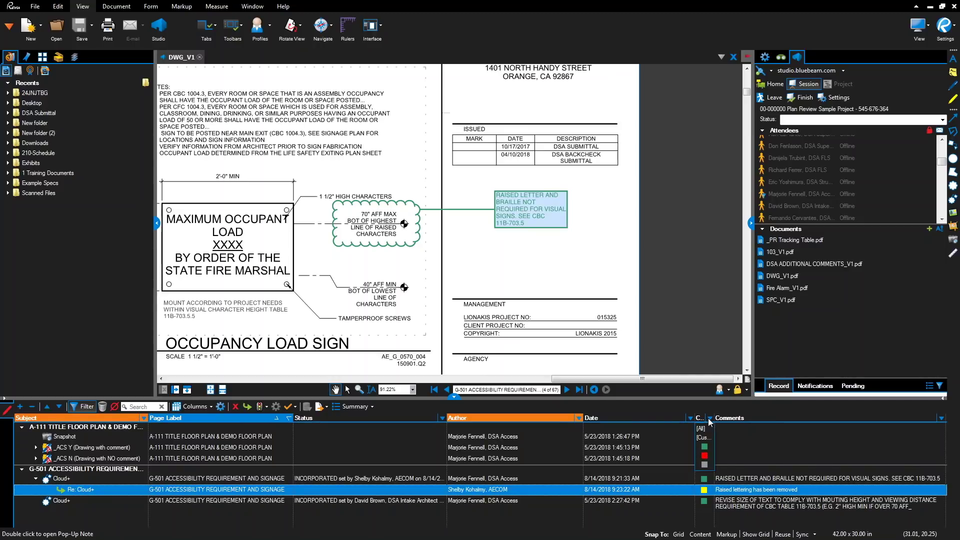
pyautogui.click(707, 456)
# - Go to the Snapshot markup and give it a new status
pyautogui.click(433, 437)
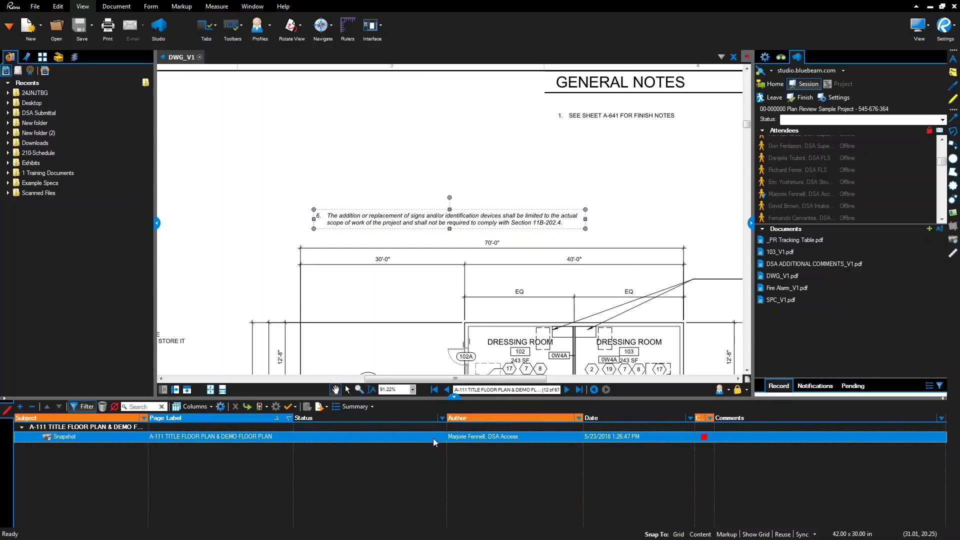
pyautogui.click(361, 437)
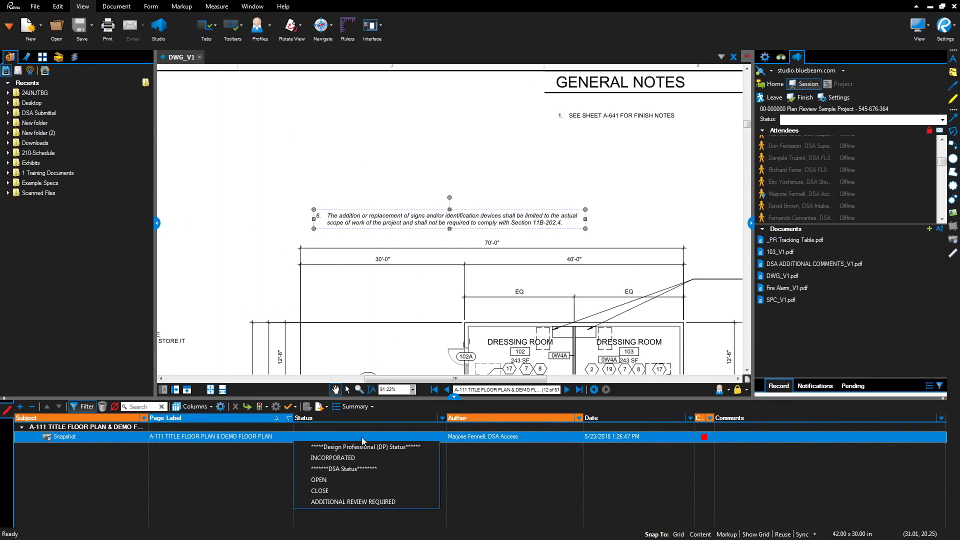
pyautogui.click(364, 461)
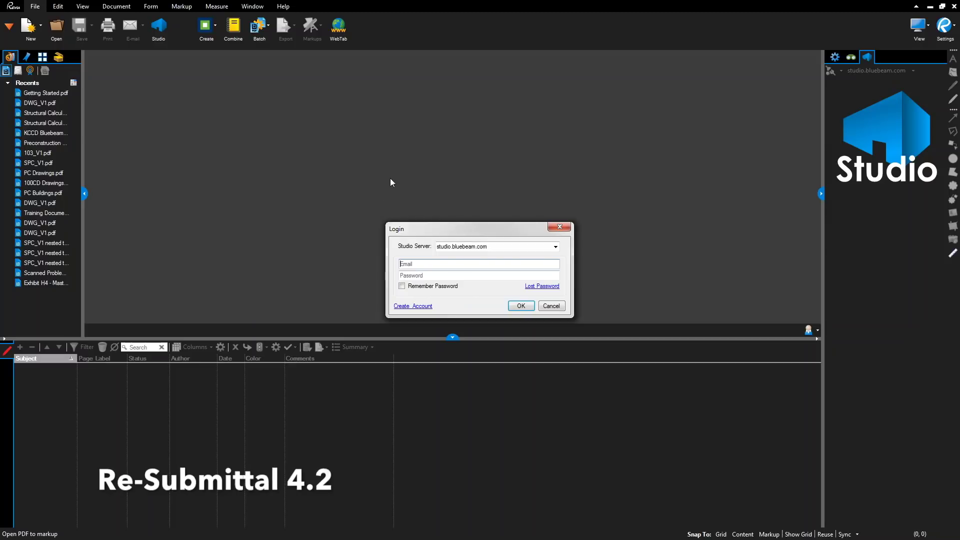
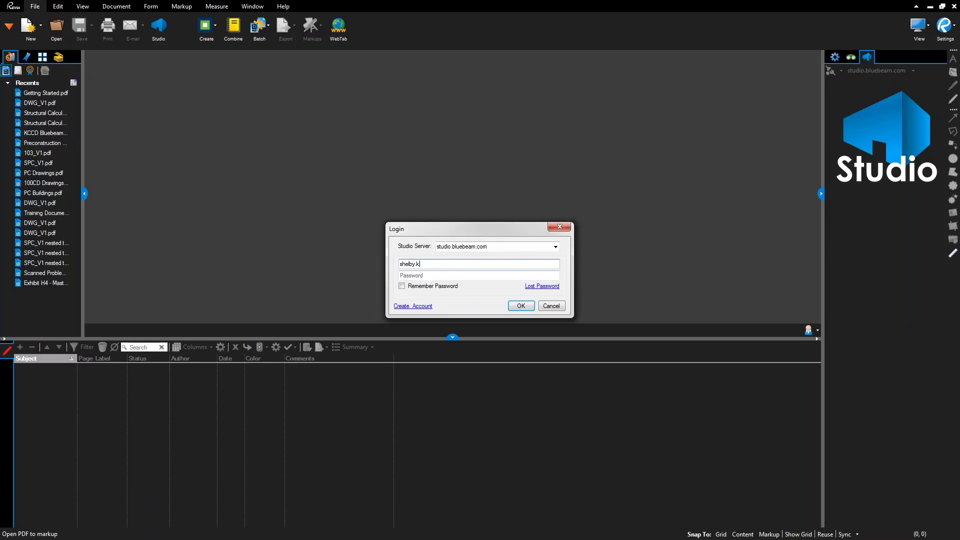
# - Sign in to Studio with the account e-mail and password, with Remember Password on
pyautogui.click(480, 276)
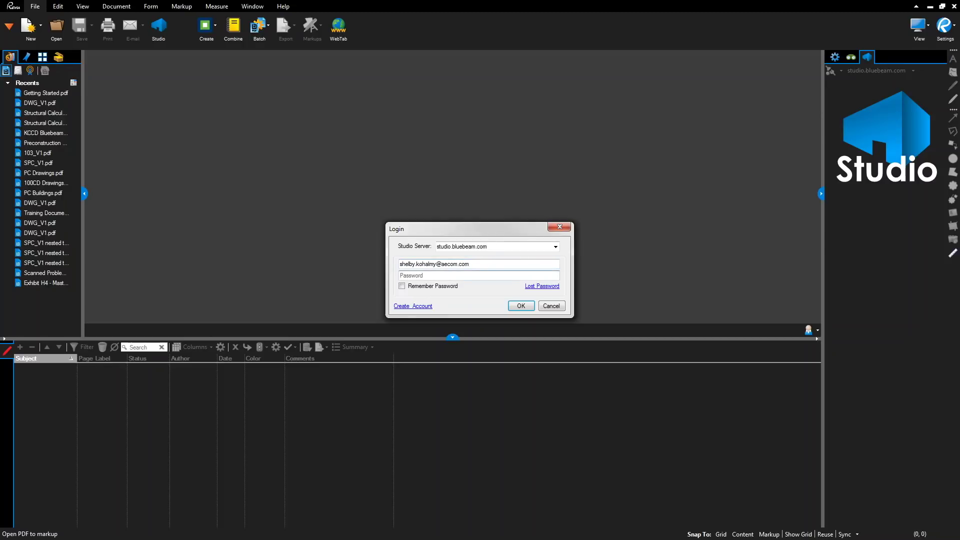
pyautogui.write('•••••••••••••')
pyautogui.click(401, 287)
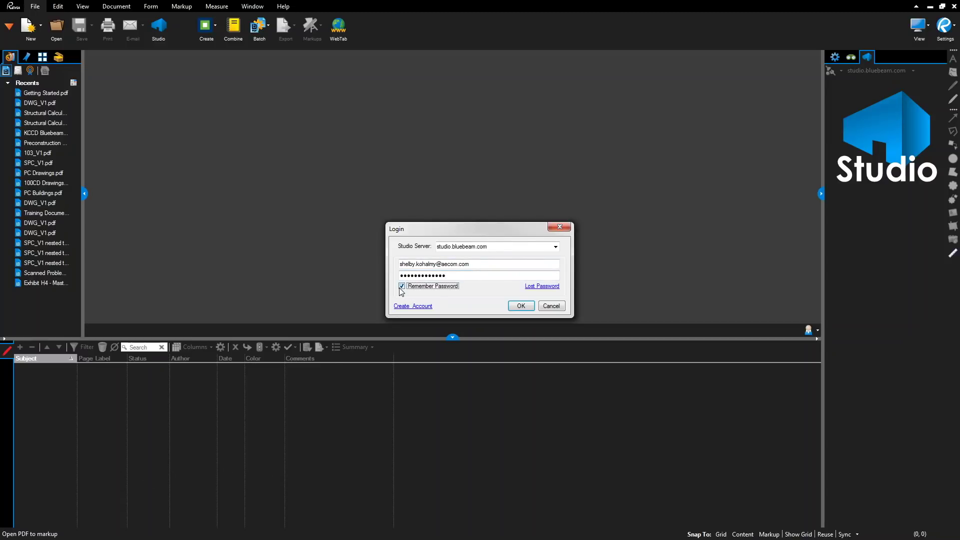
pyautogui.click(521, 305)
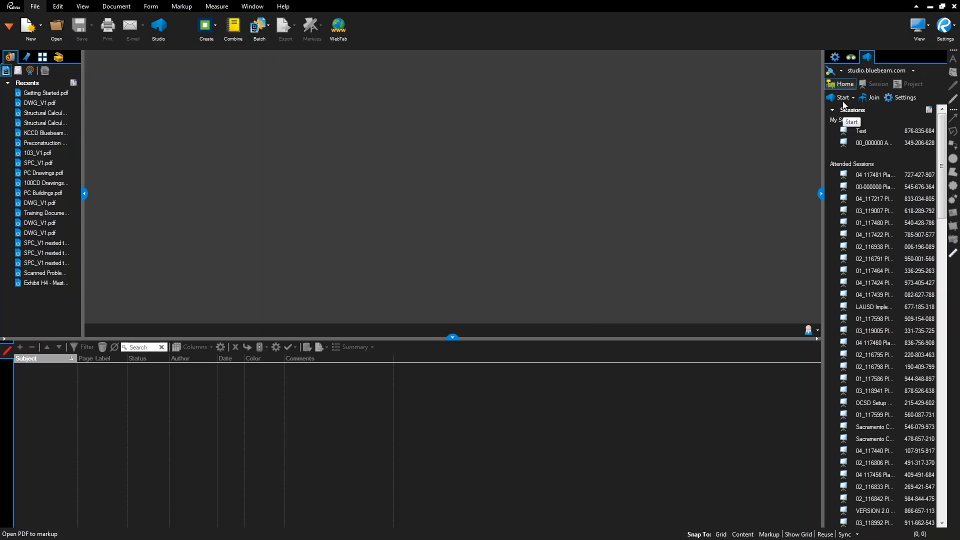
pyautogui.click(878, 100)
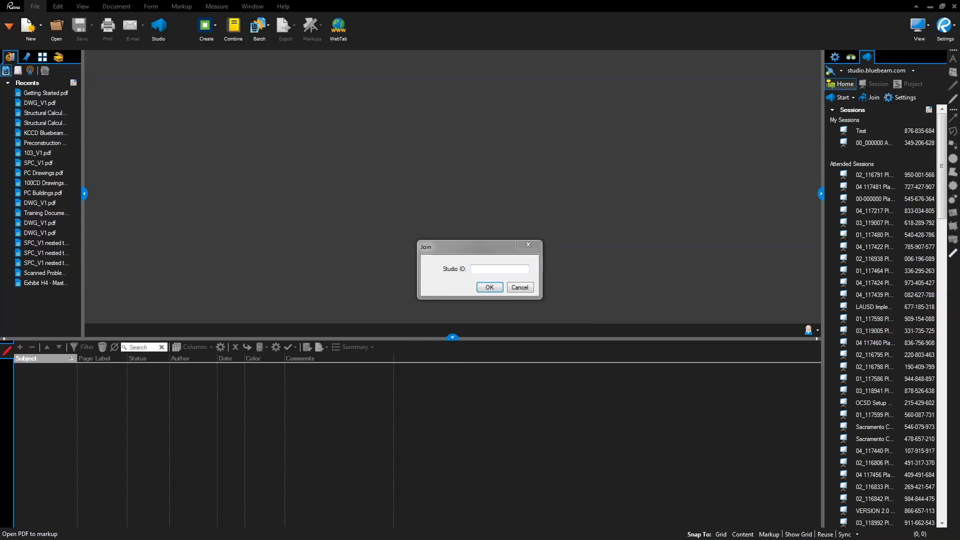
pyautogui.click(501, 269)
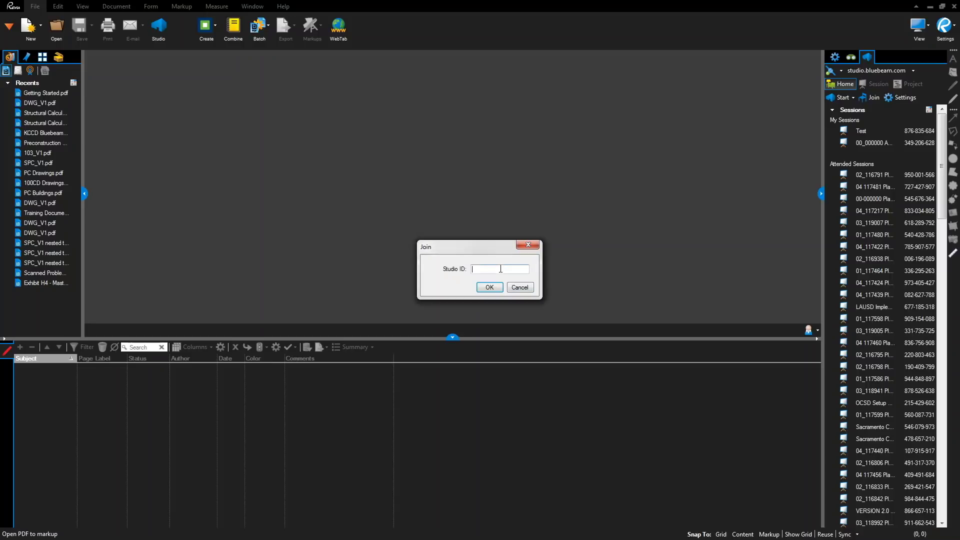
pyautogui.press('Return')
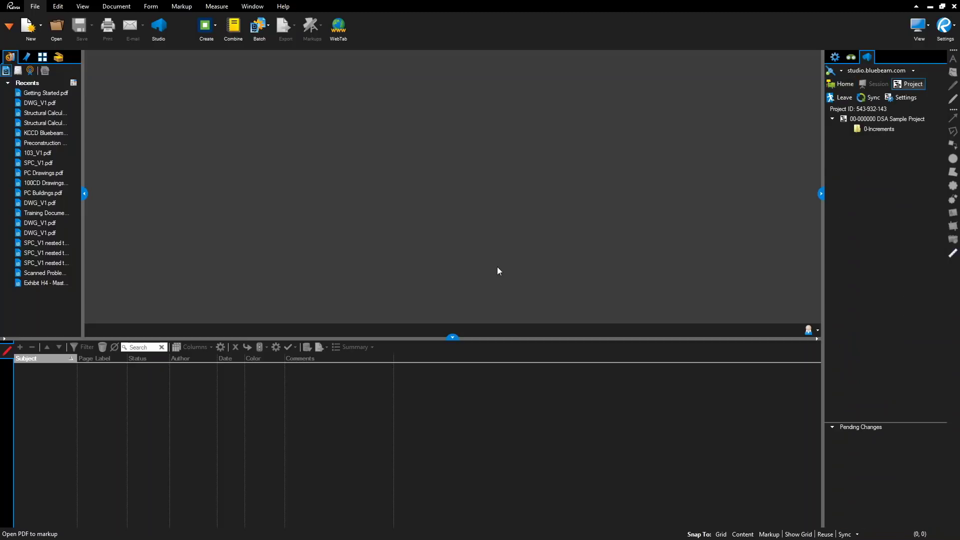
# - Upload DWG_V2, Fire Alarm_V2 and SPC_V2 PDFs into 0-Increments > A. Submissions > 1. Plan Review
pyautogui.doubleClick(881, 129)
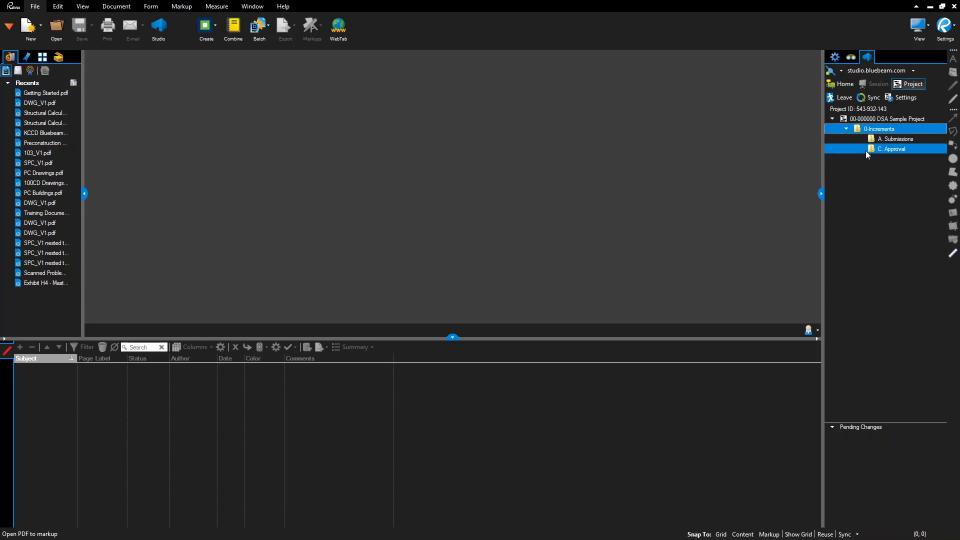
pyautogui.doubleClick(885, 140)
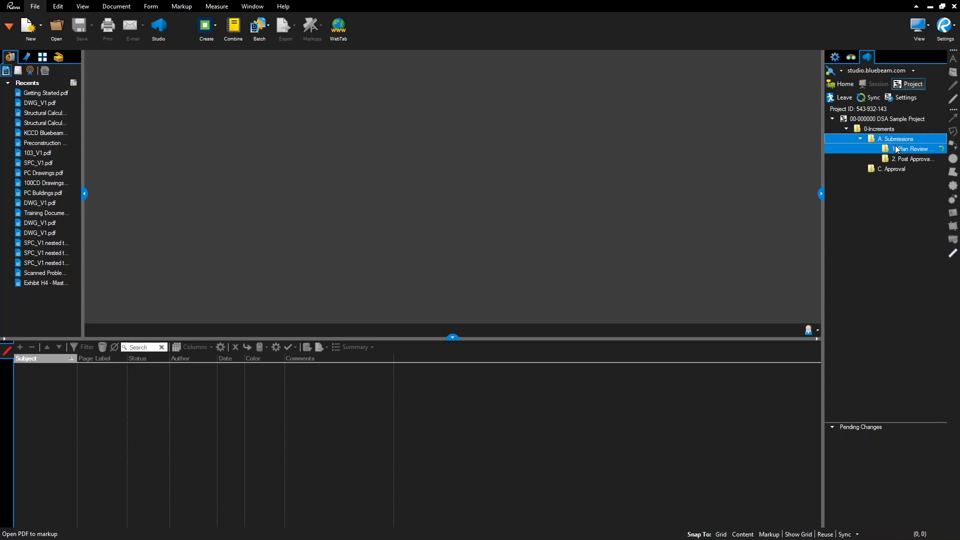
pyautogui.click(895, 148)
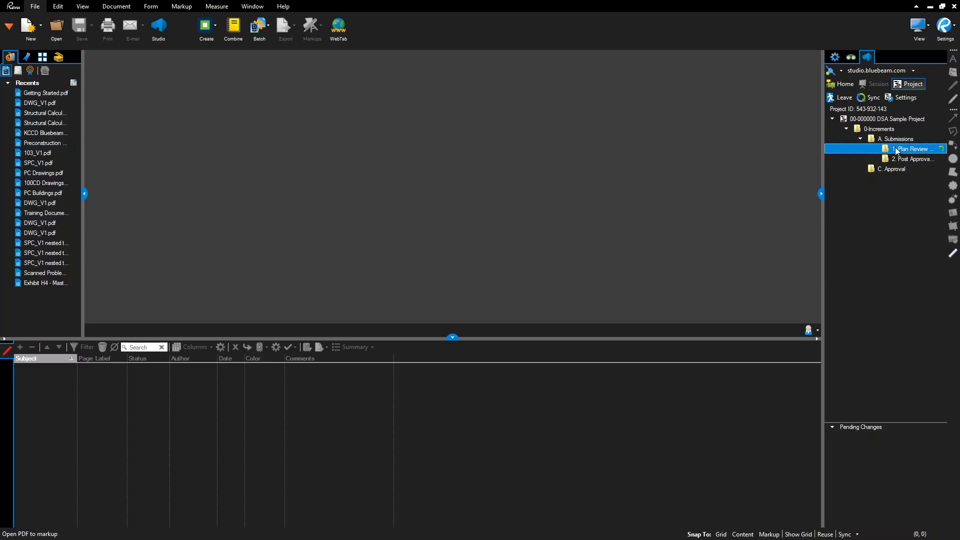
pyautogui.rightClick(895, 147)
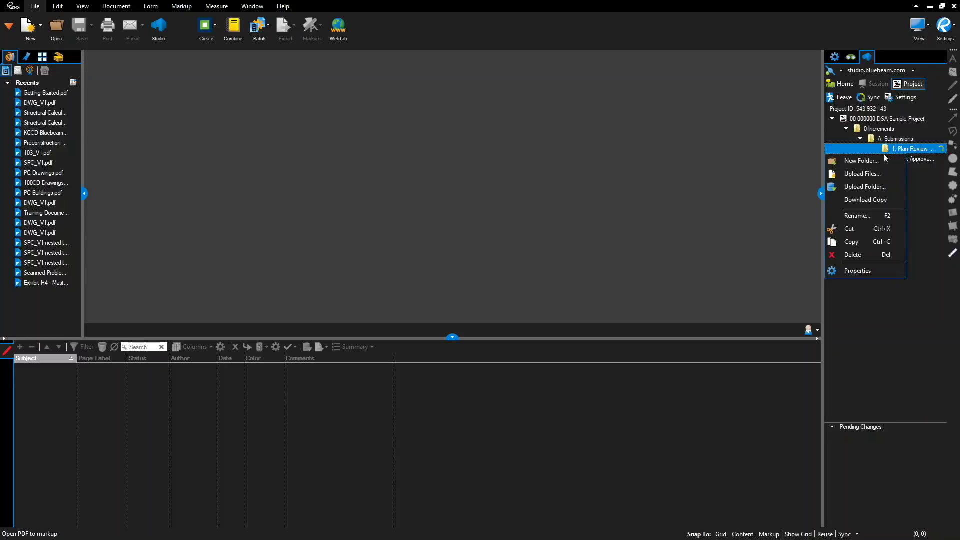
pyautogui.click(871, 178)
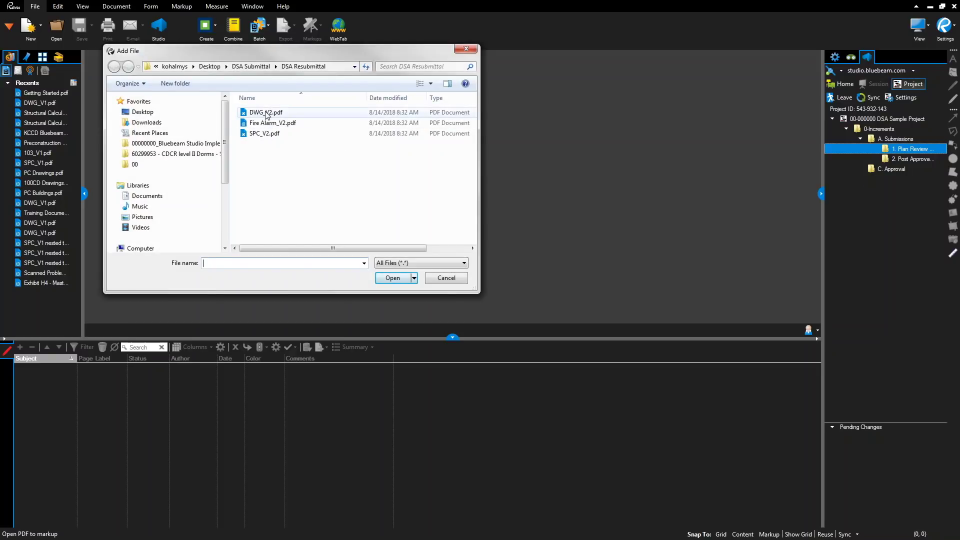
pyautogui.click(268, 112)
pyautogui.keyDown('shift'); pyautogui.click(270, 134); pyautogui.keyUp('shift')
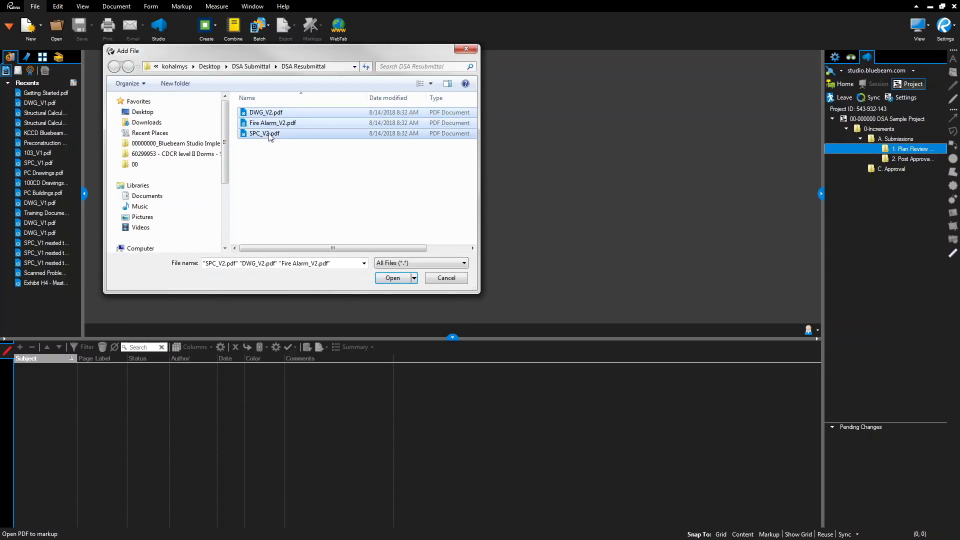
pyautogui.click(400, 278)
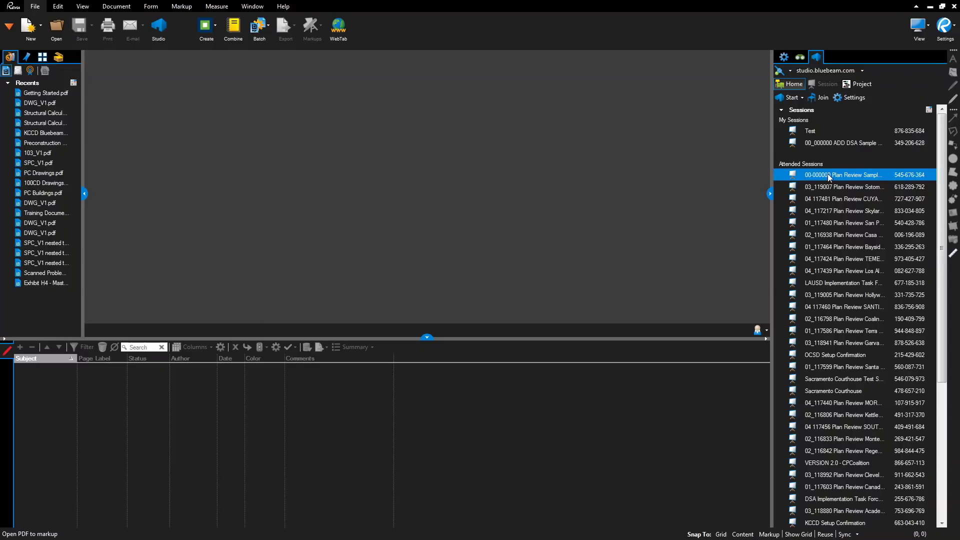
pyautogui.press('Return')
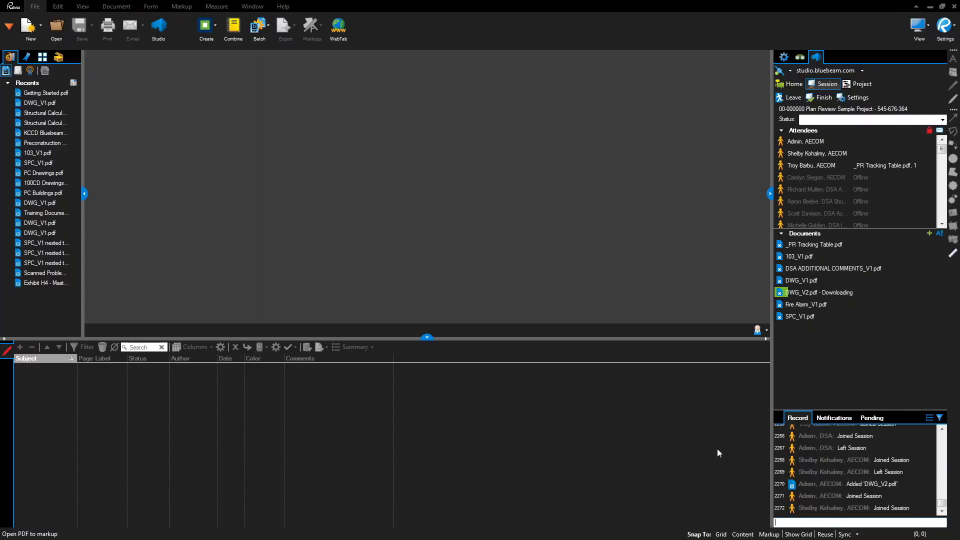
pyautogui.click(841, 293)
pyautogui.click(808, 282)
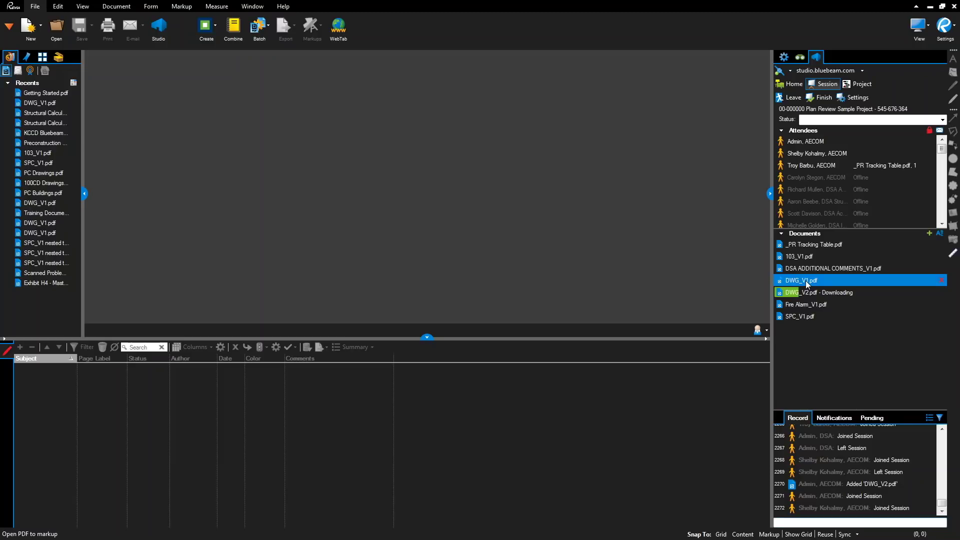
pyautogui.doubleClick(808, 282)
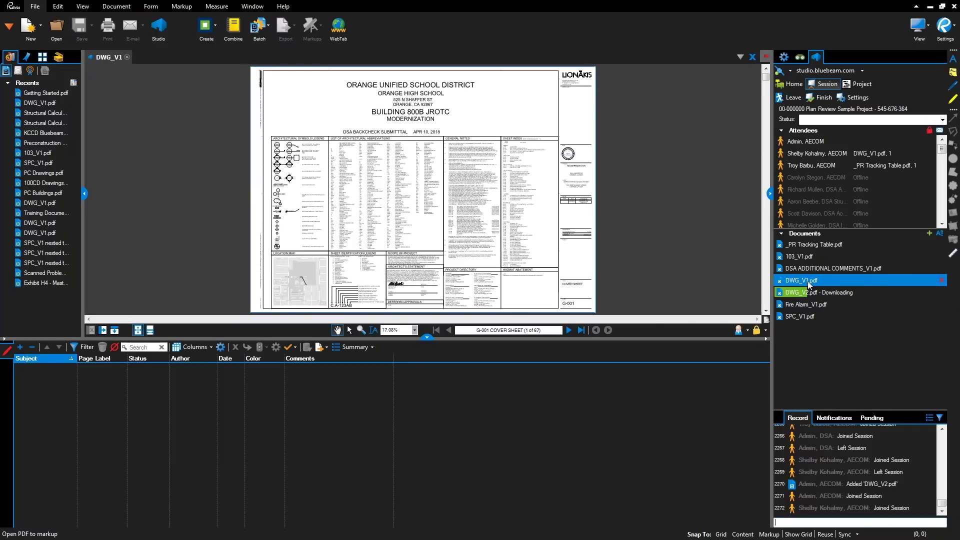
# - Filter the Markups list to OPEN status and widen the Status column
pyautogui.click(114, 330)
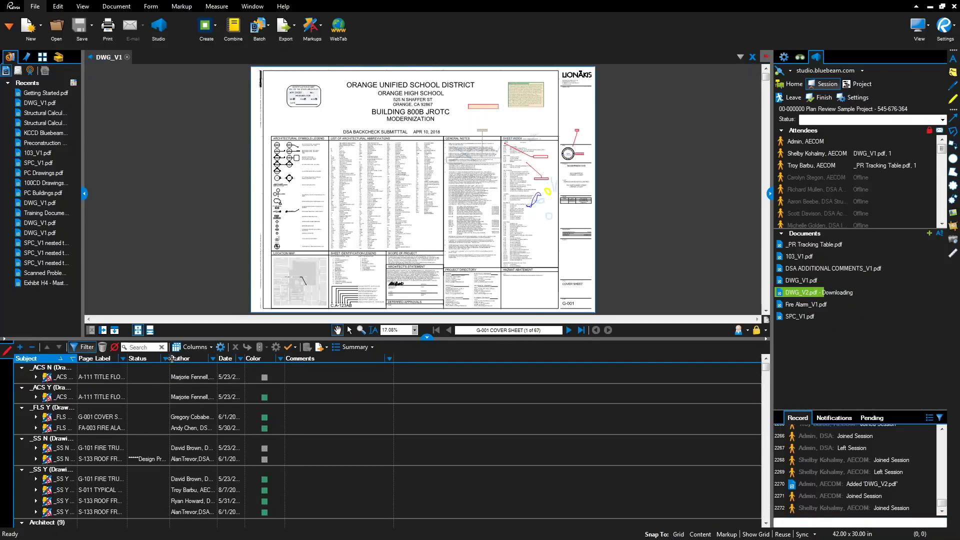
pyautogui.click(166, 359)
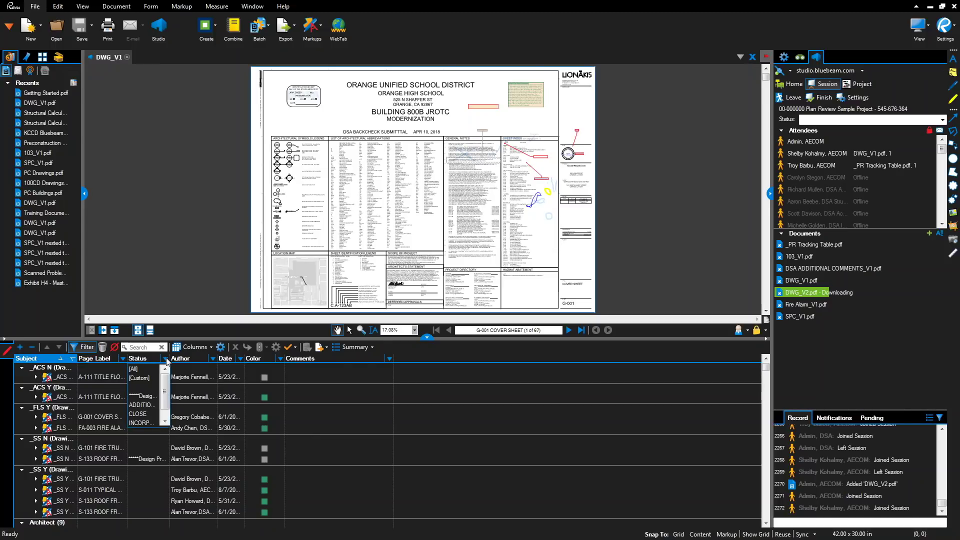
pyautogui.scroll(-1, 163, 402)
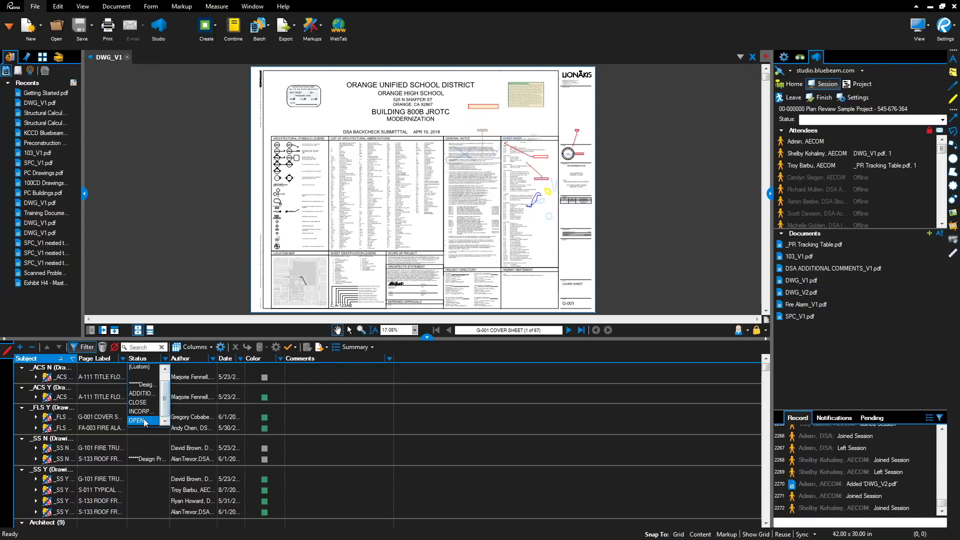
pyautogui.click(145, 411)
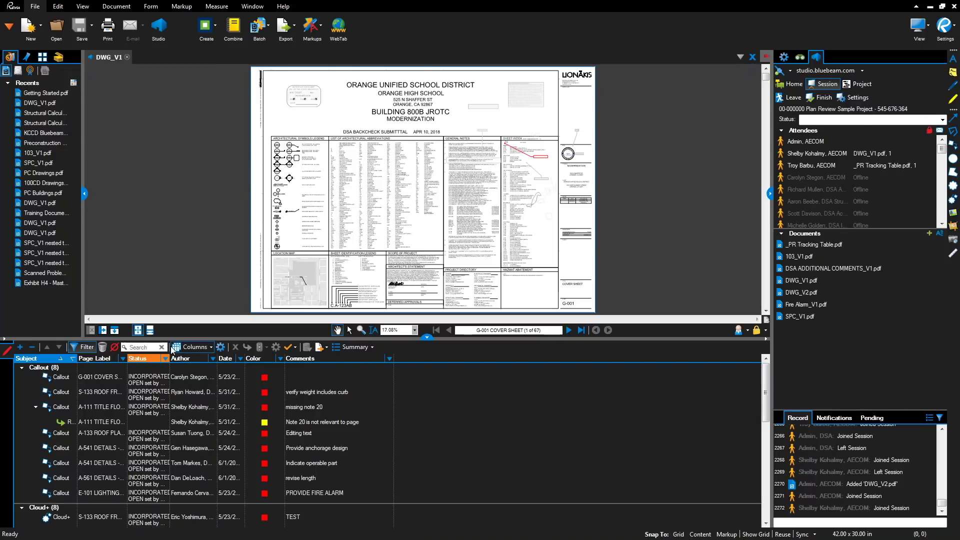
pyautogui.moveTo(169, 358); pyautogui.dragTo(346, 367)
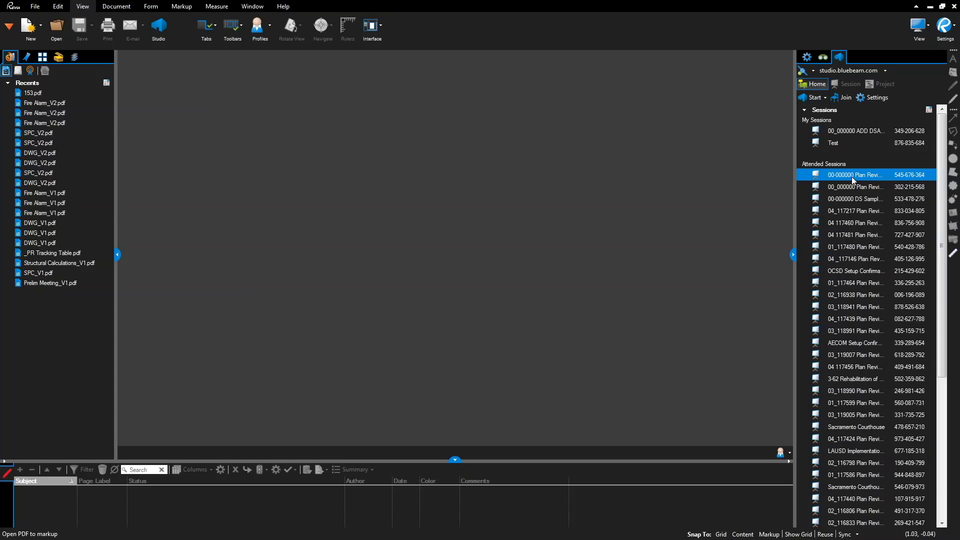
pyautogui.doubleClick(851, 175)
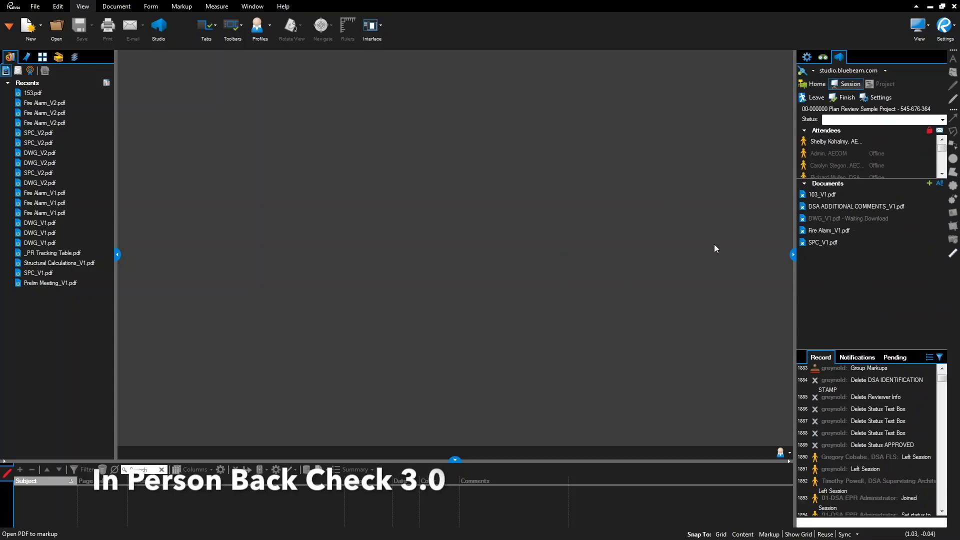
# - Open _PR Tracking Table.pdf from the session, zoom in, then enter the account e-mail at Studio login
pyautogui.click(818, 206)
pyautogui.doubleClick(825, 195)
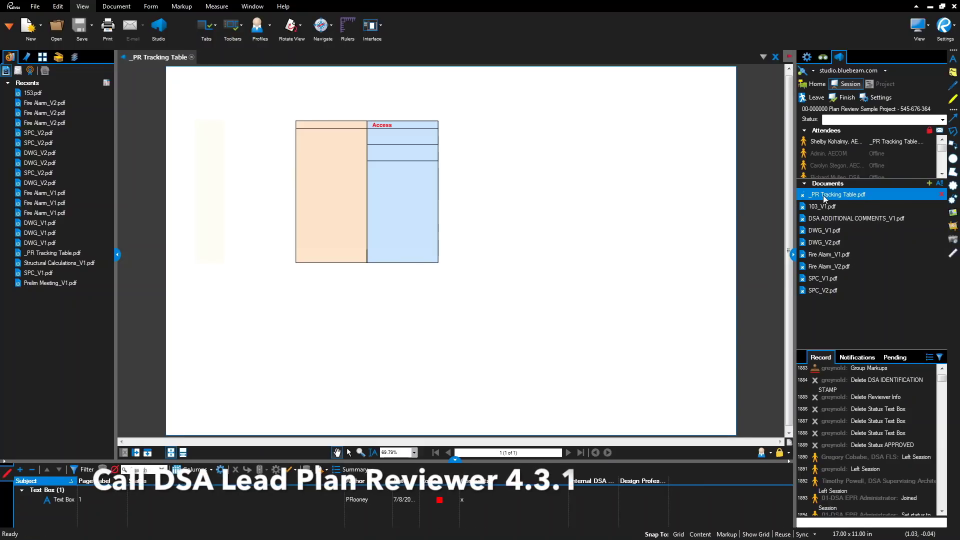
pyautogui.scroll(4, 258, 143)
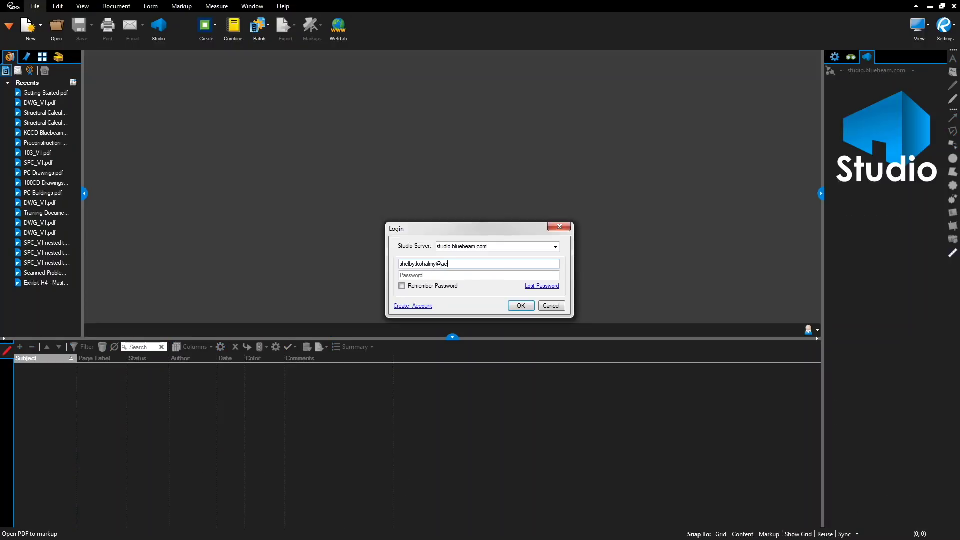
pyautogui.write('com.com')
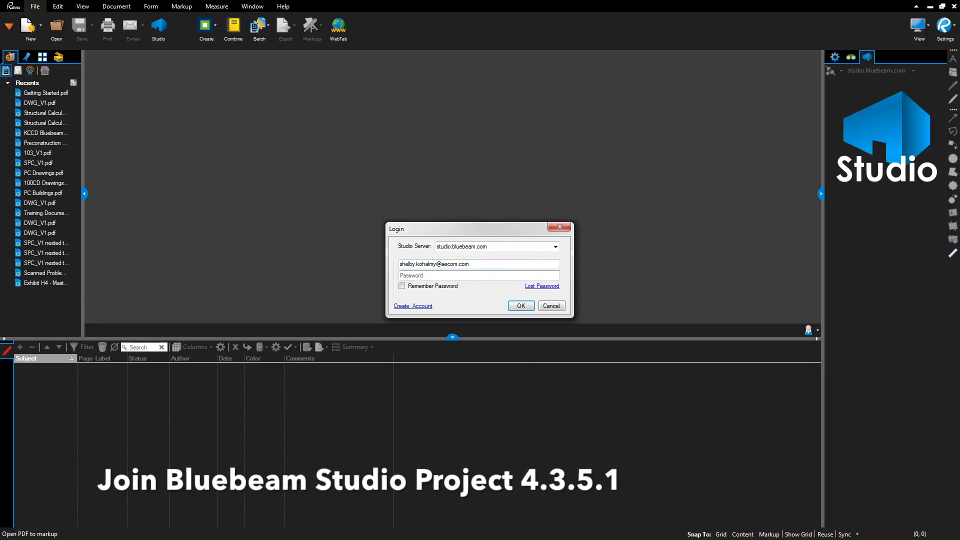
# - Enter the Studio password, tick Remember Password and sign in
pyautogui.press('Tab')
pyautogui.write('***')
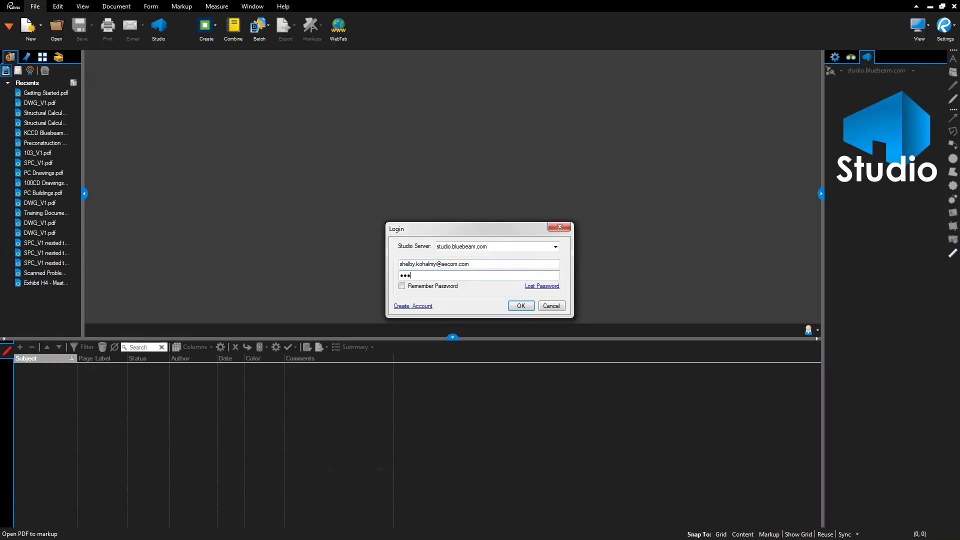
pyautogui.write('*******')
pyautogui.click(402, 286)
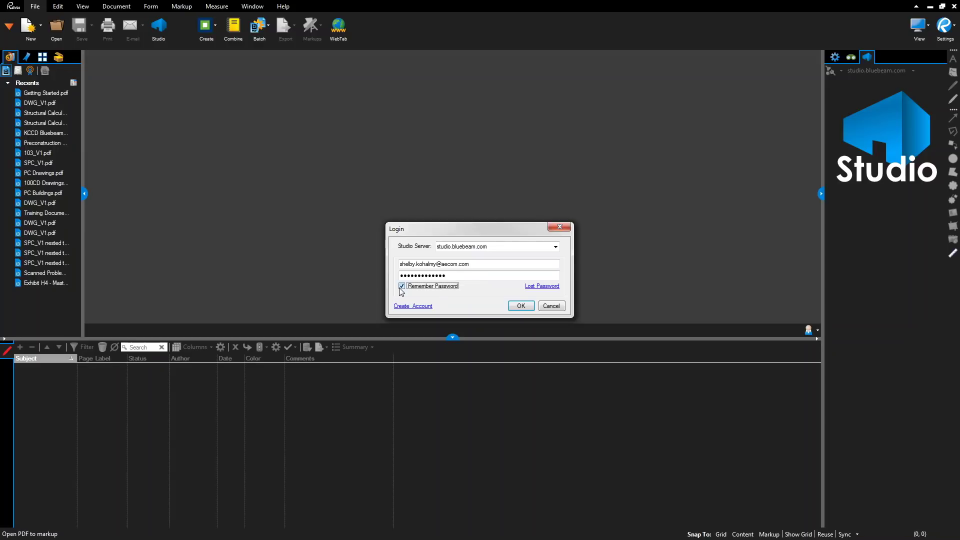
pyautogui.click(520, 306)
pyautogui.click(879, 98)
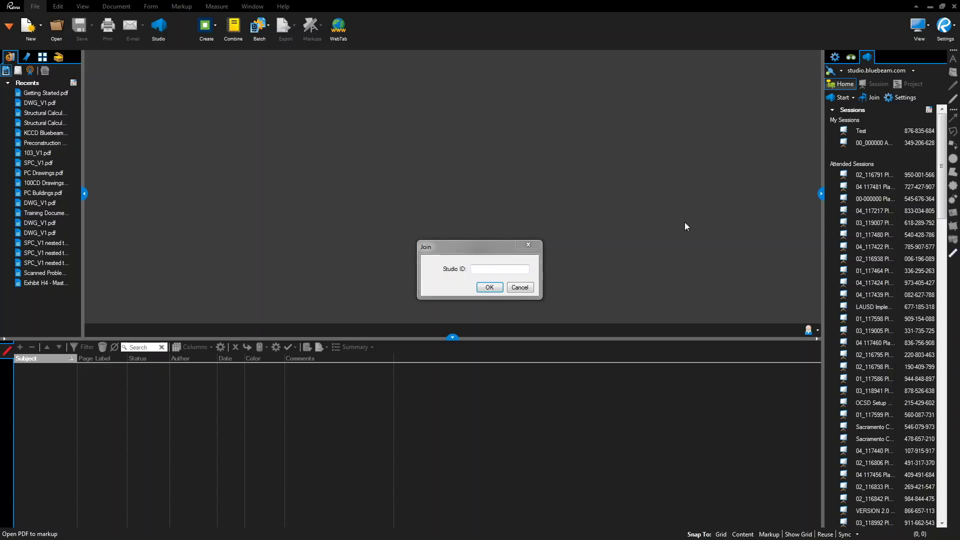
pyautogui.click(501, 269)
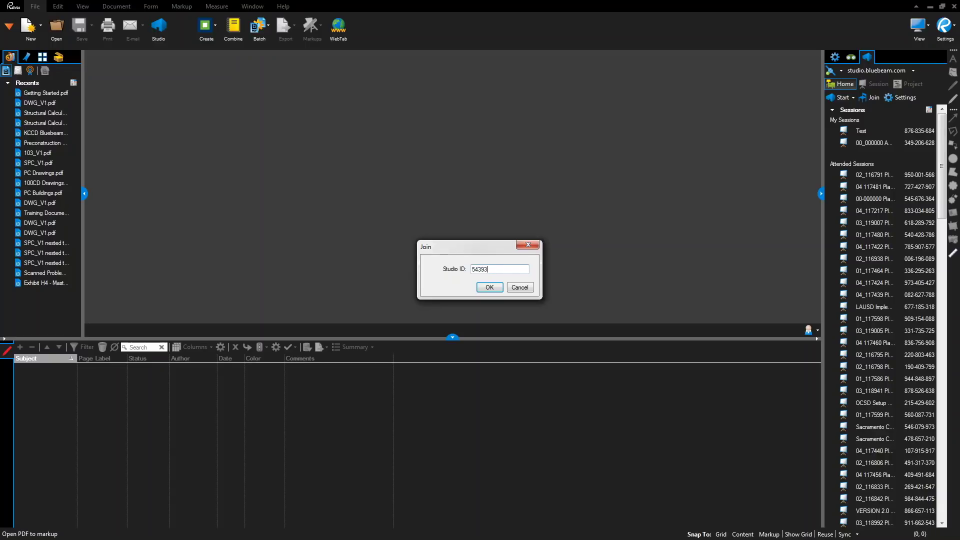
pyautogui.press('Return')
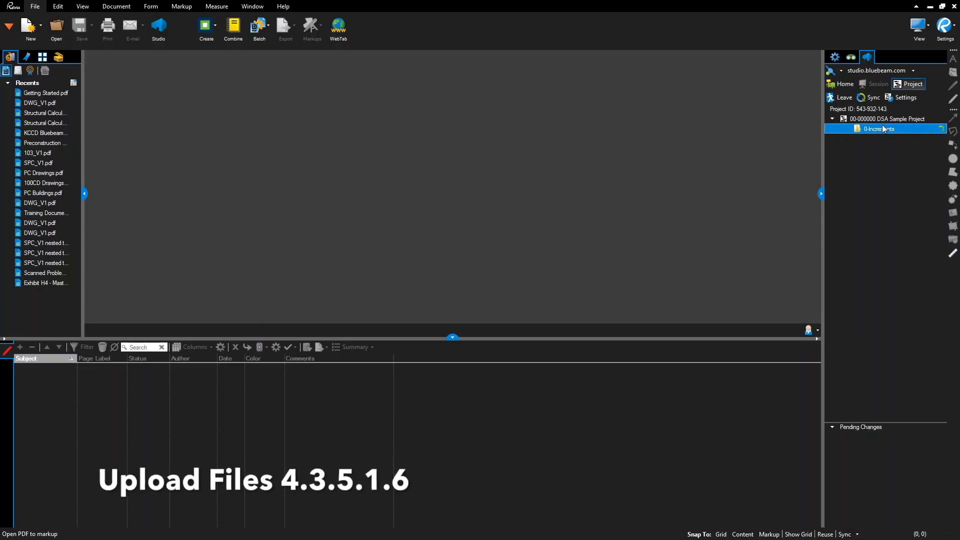
# - Choose DWG_V2, Fire Alarm_V2 and SPC_V2 PDFs for upload to 1. Plan Review under A. Submissions
pyautogui.click(885, 140)
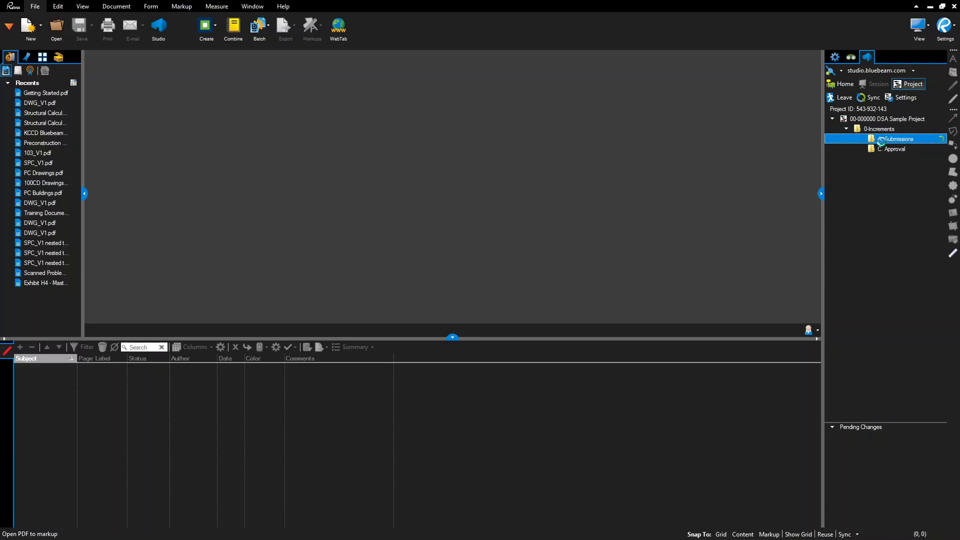
pyautogui.click(895, 148)
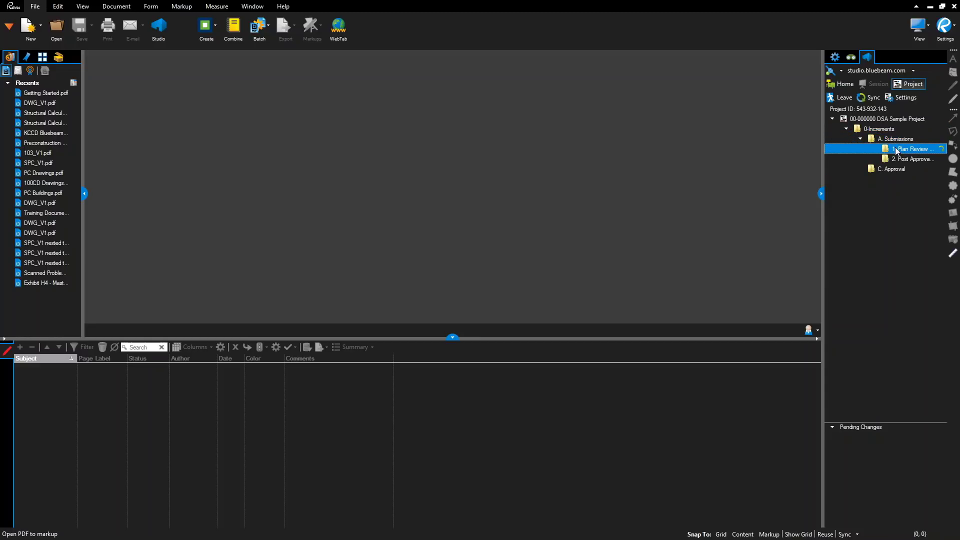
pyautogui.rightClick(895, 148)
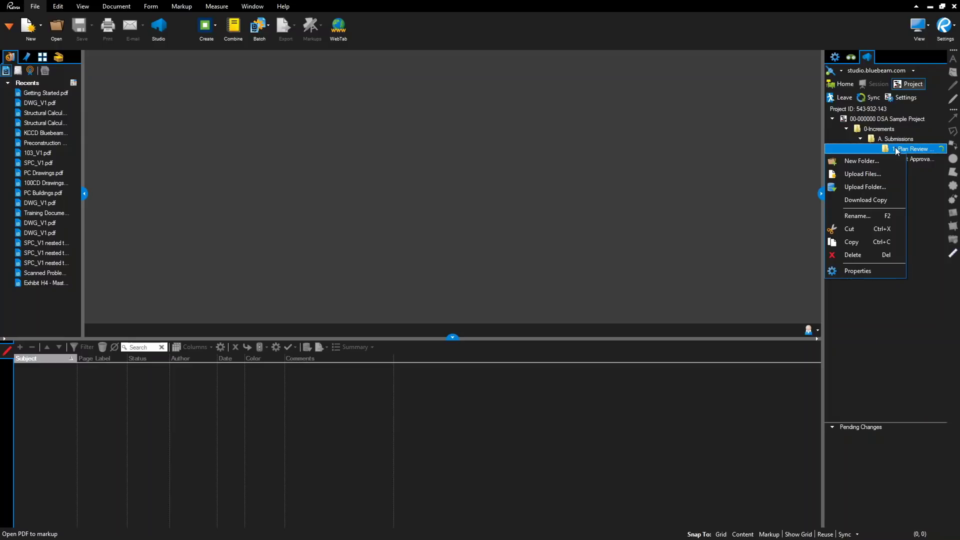
pyautogui.click(871, 175)
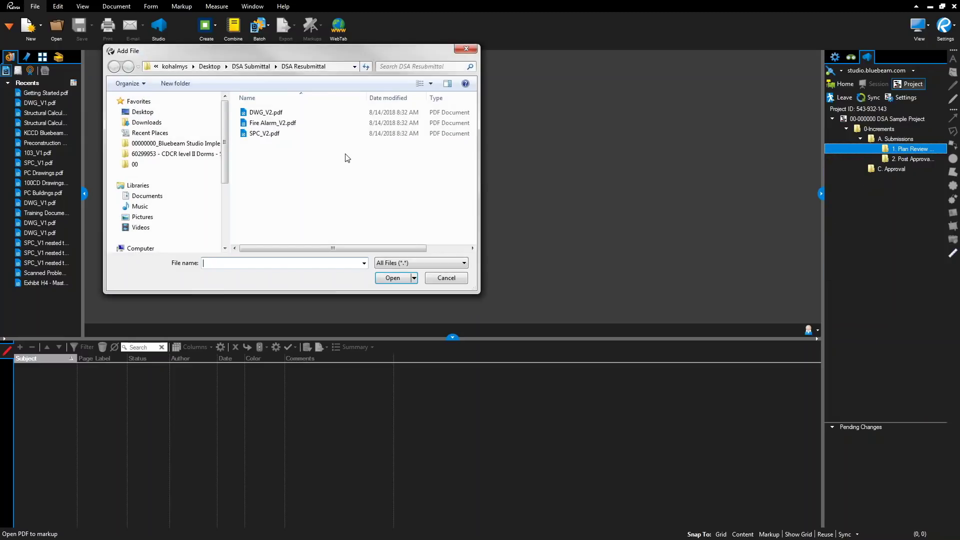
pyautogui.click(268, 112)
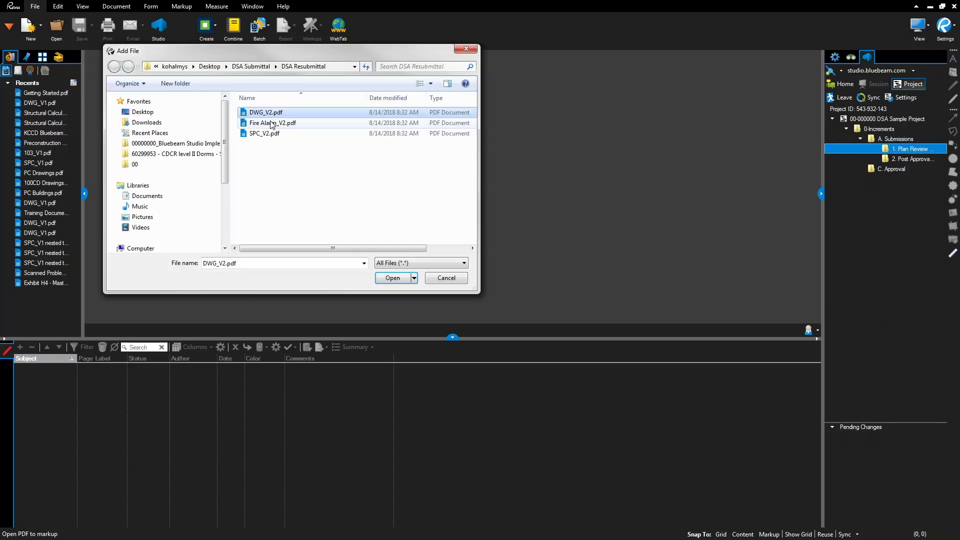
pyautogui.keyDown('ctrl'); pyautogui.click(273, 123); pyautogui.keyUp('ctrl')
pyautogui.keyDown('ctrl'); pyautogui.click(265, 133); pyautogui.keyUp('ctrl')
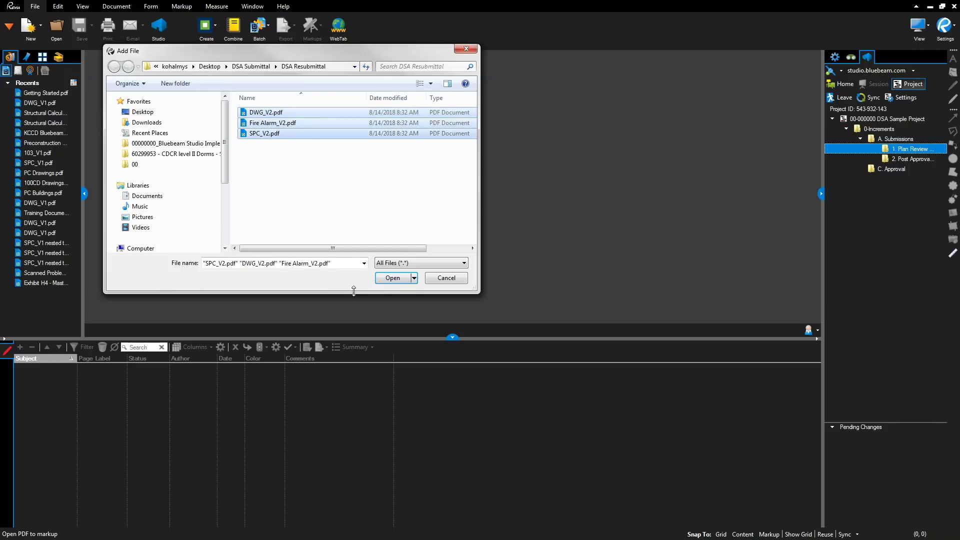
pyautogui.click(394, 281)
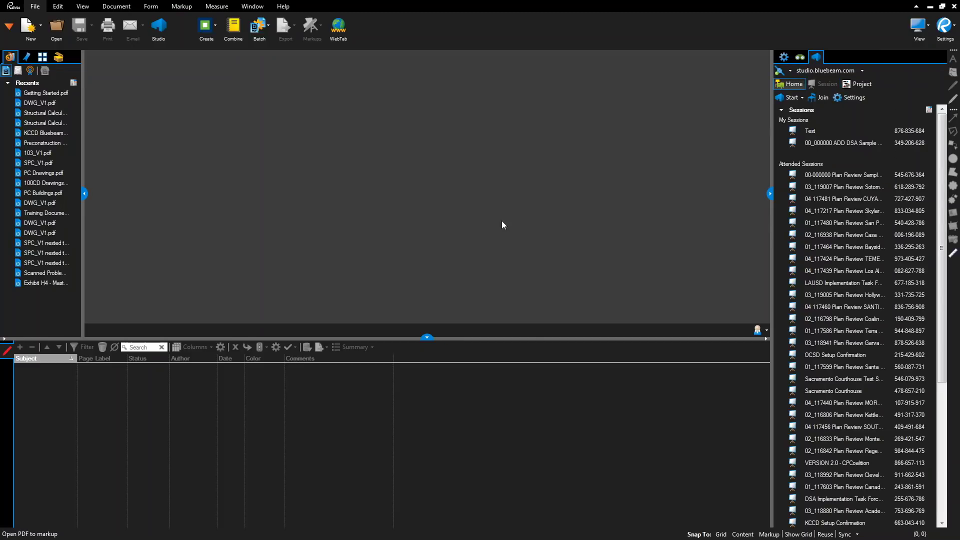
# - Enter the 00-000000 Plan Review Sample Project session from Attended Sessions
pyautogui.click(801, 174)
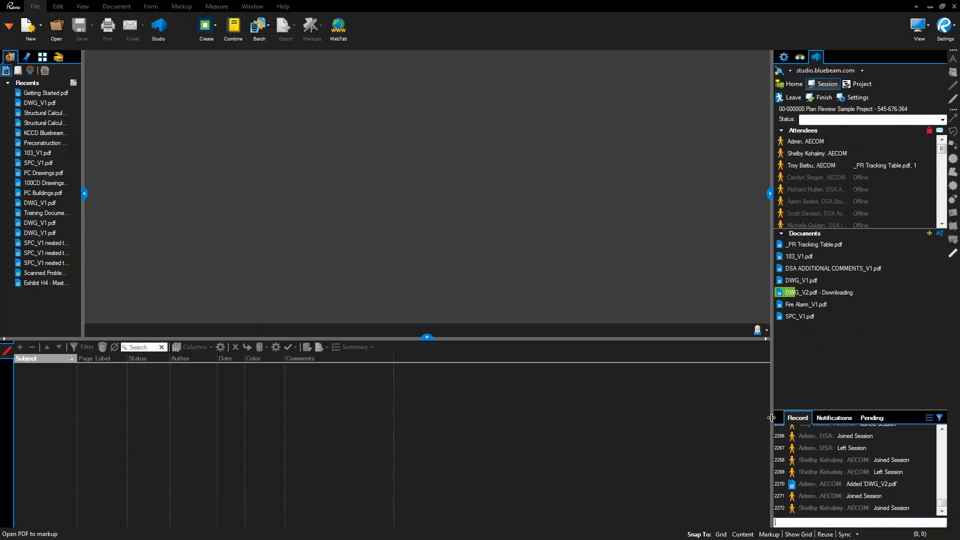
# - Open DWG_V1.pdf and filter its markups list to show only OPEN status
pyautogui.doubleClick(806, 282)
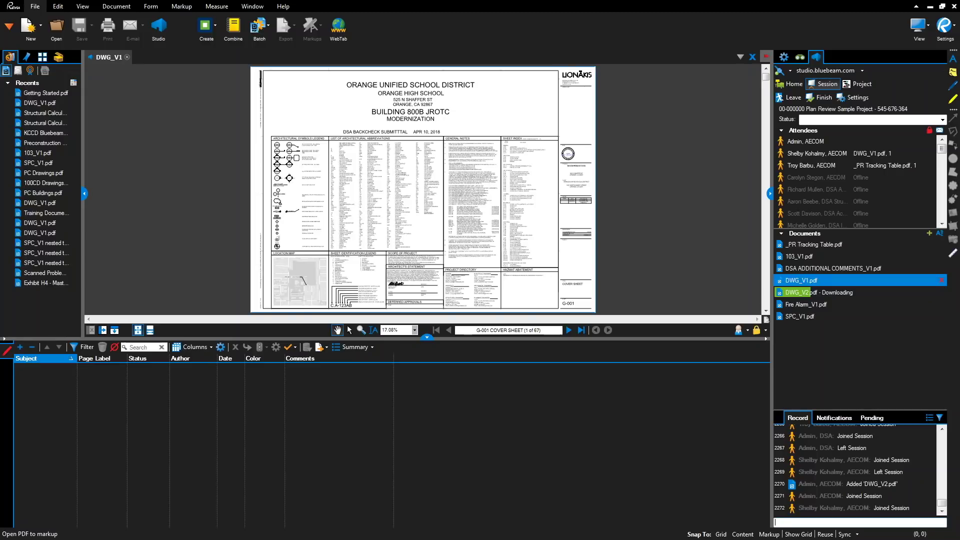
pyautogui.click(90, 352)
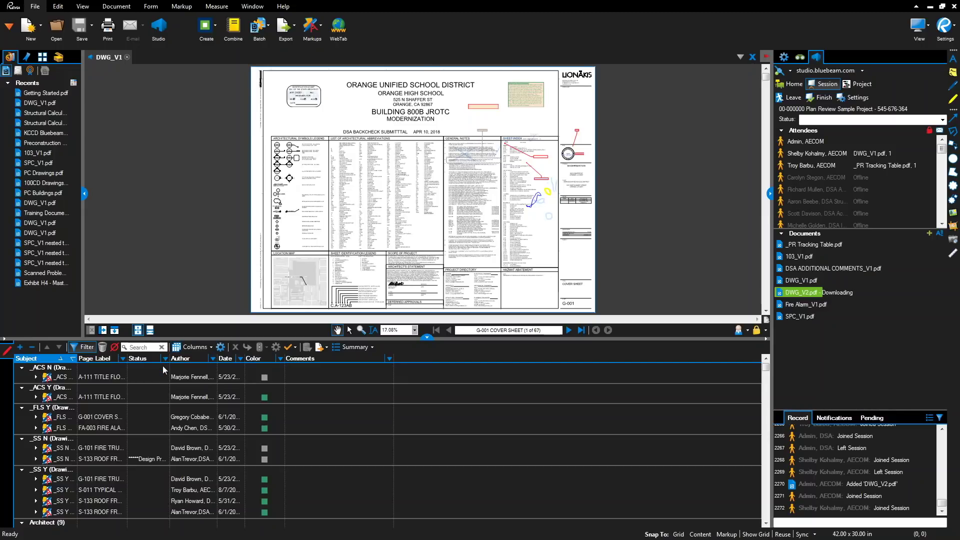
pyautogui.click(165, 359)
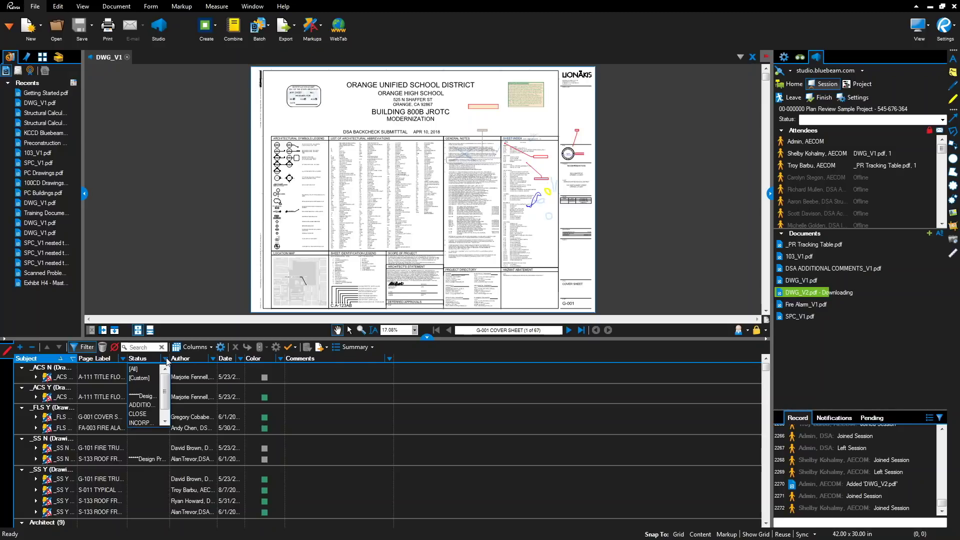
pyautogui.scroll(-1, 163, 405)
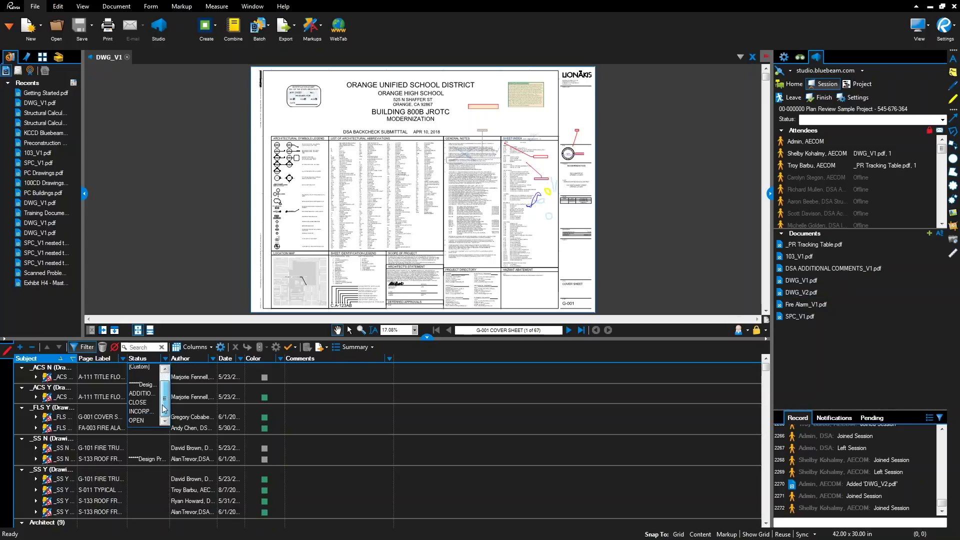
pyautogui.click(145, 421)
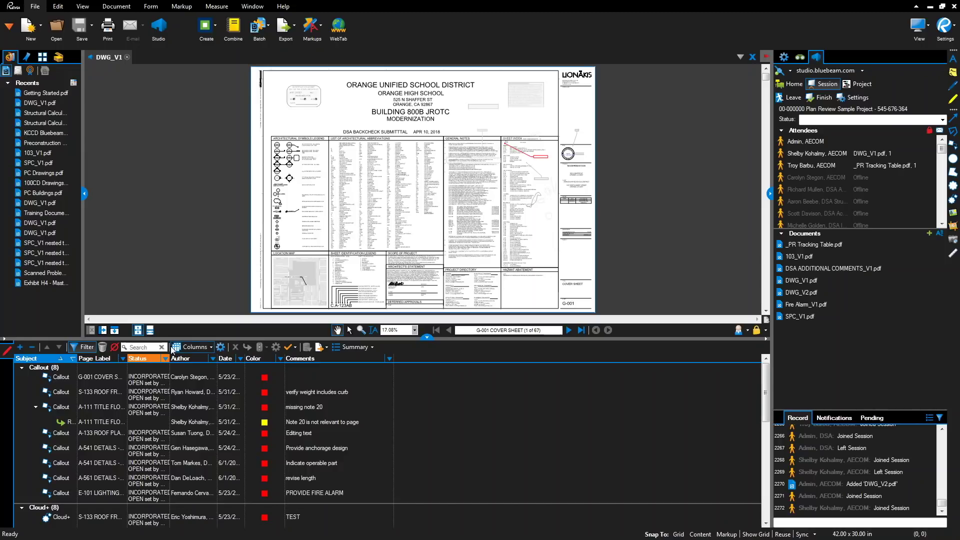
# - Widen DWG_V1's markup Status column to read each full status history
pyautogui.moveTo(169, 360); pyautogui.dragTo(345, 367)
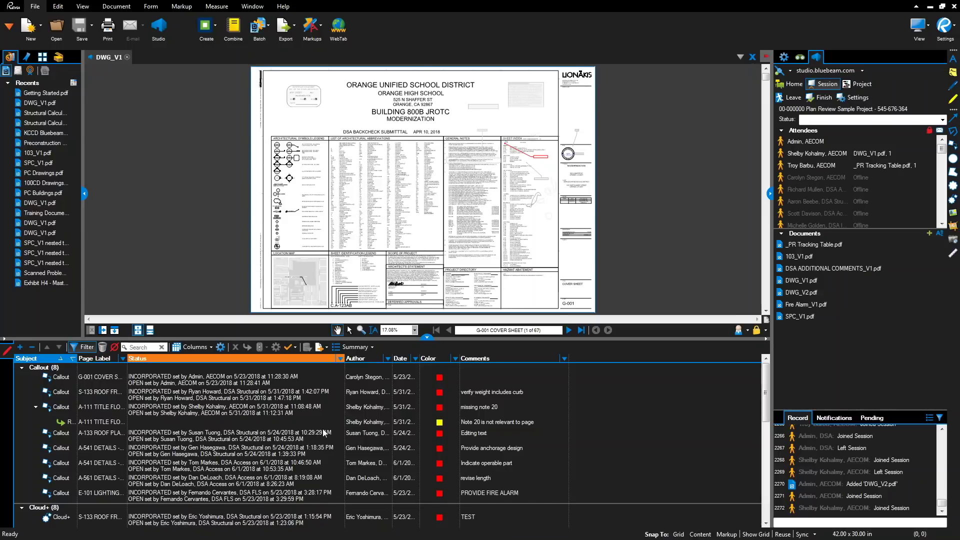
pyautogui.scroll(-3, 322, 432)
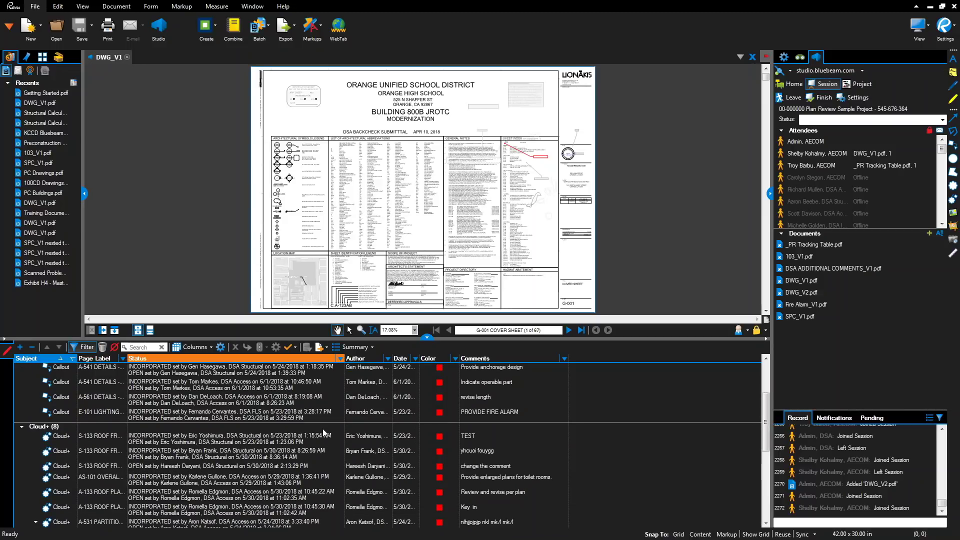
pyautogui.scroll(-3, 322, 433)
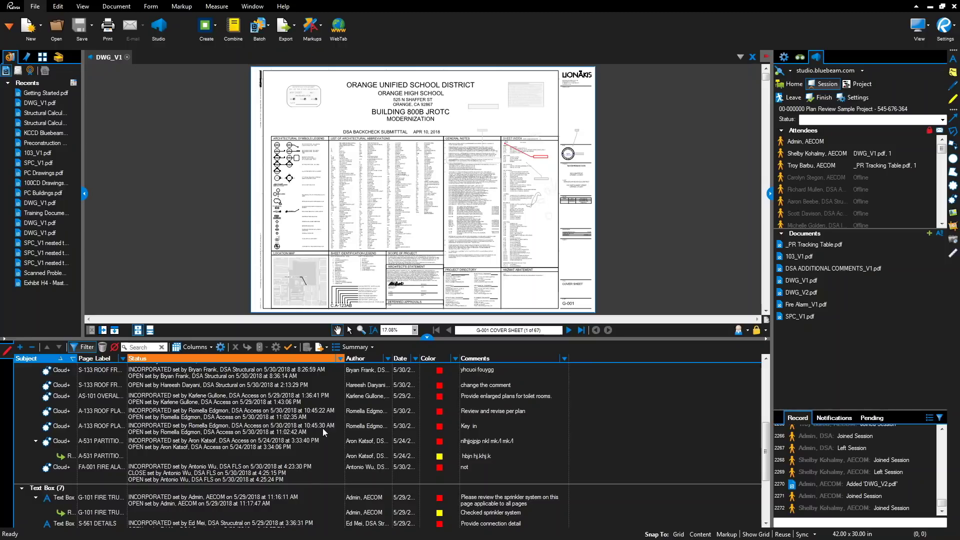
pyautogui.scroll(-3, 322, 433)
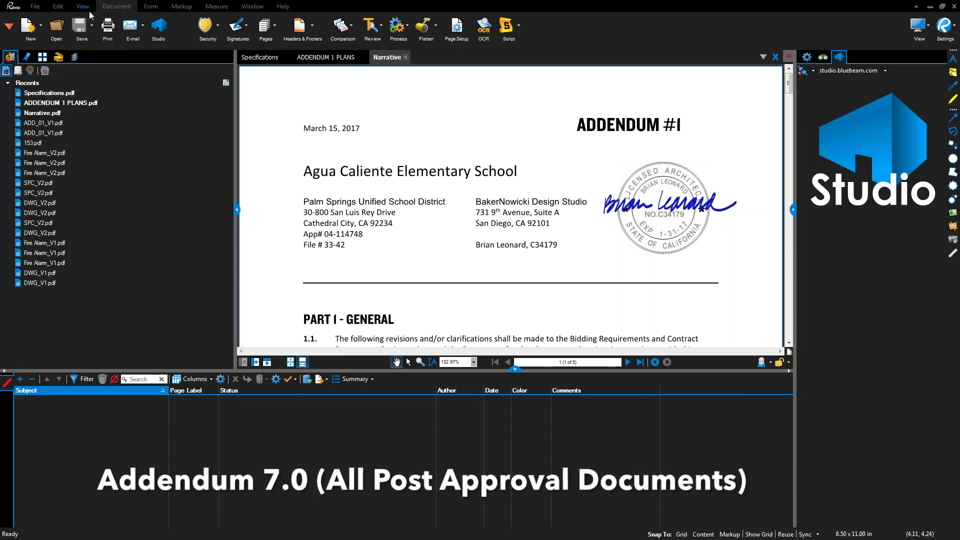
# - Show the File toolbar with the Create, Combine, Batch and Export tools
pyautogui.click(33, 7)
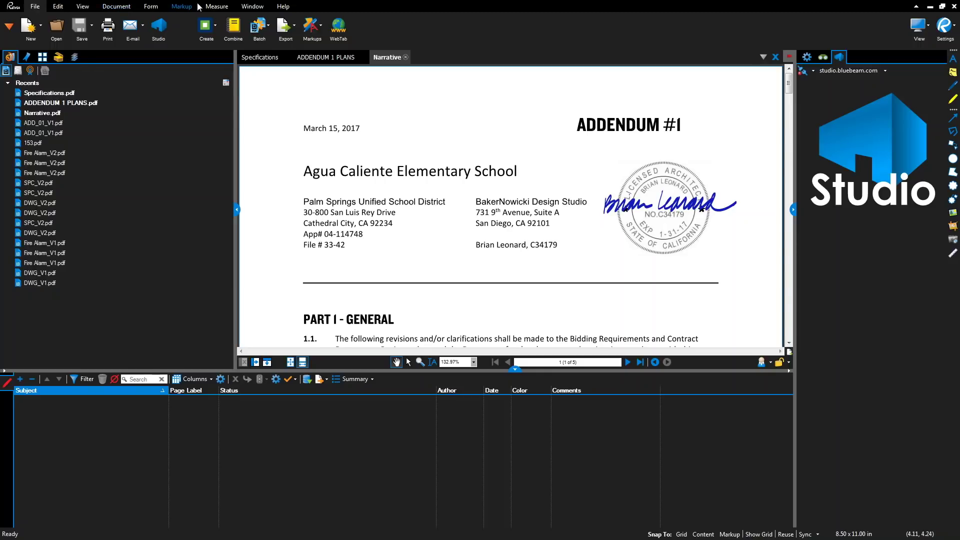
# - Combine all open PDFs with Narrative.pdf first, including bookmarks and filename page labels
pyautogui.click(234, 25)
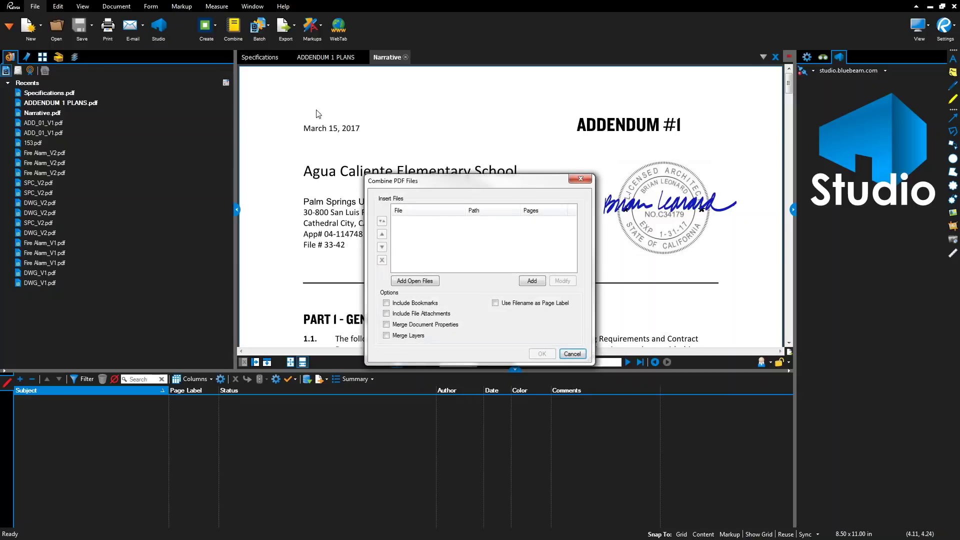
pyautogui.click(420, 281)
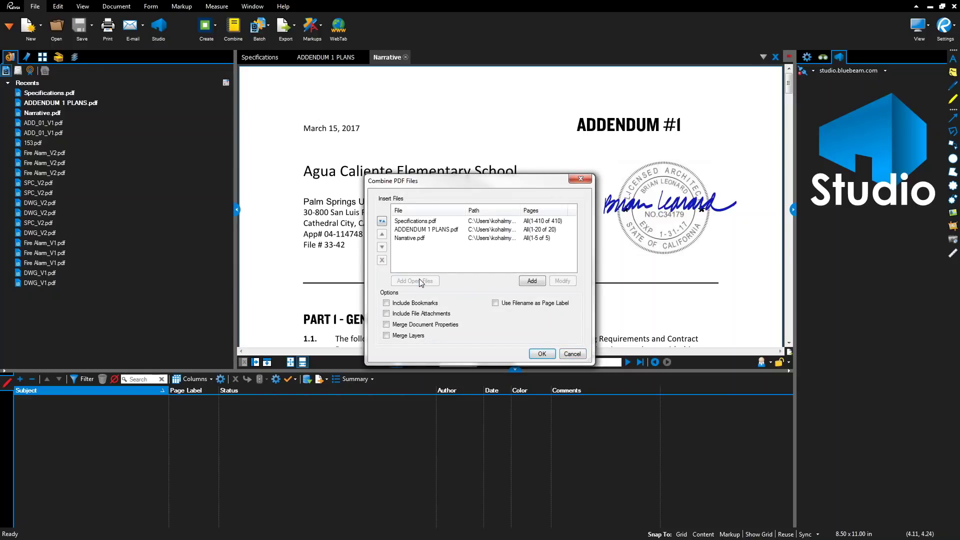
pyautogui.click(413, 239)
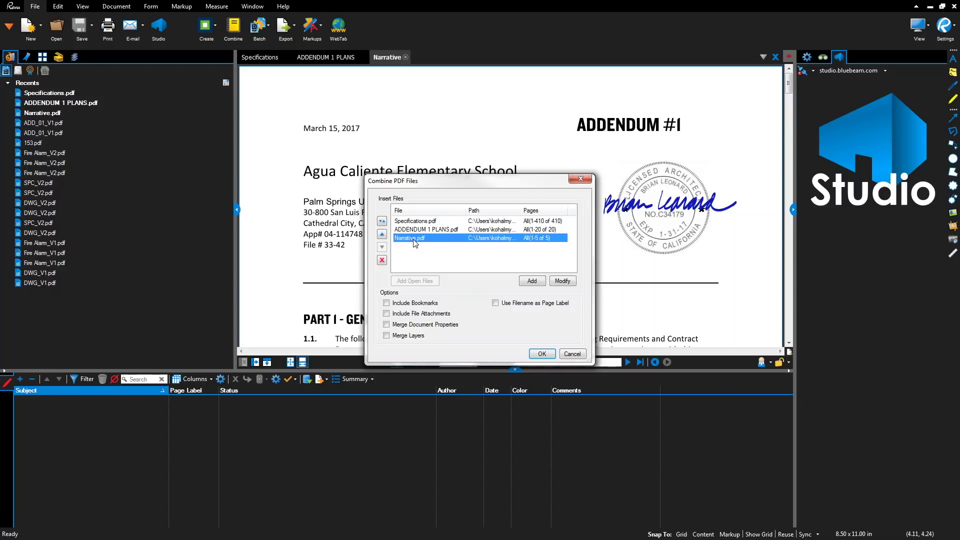
pyautogui.click(381, 236)
pyautogui.click(381, 235)
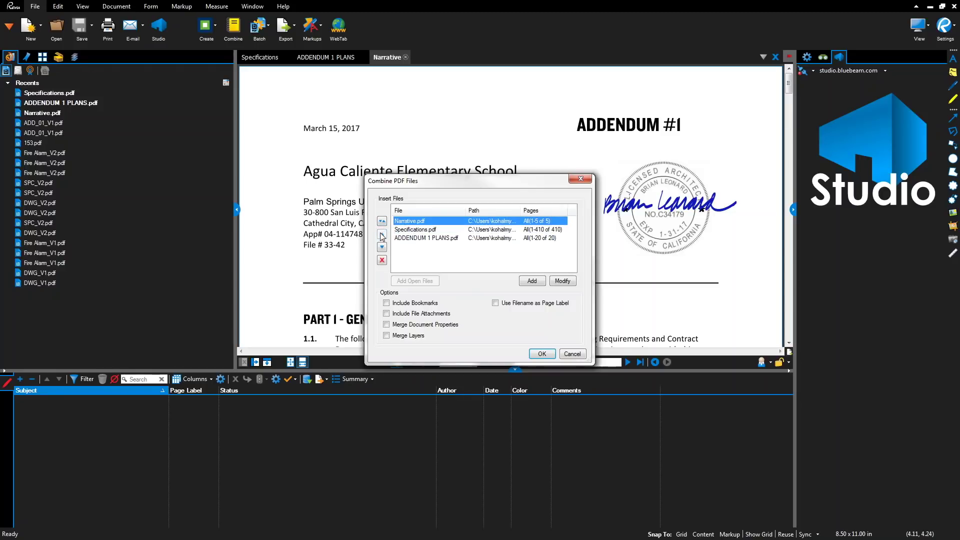
pyautogui.click(385, 305)
pyautogui.click(495, 304)
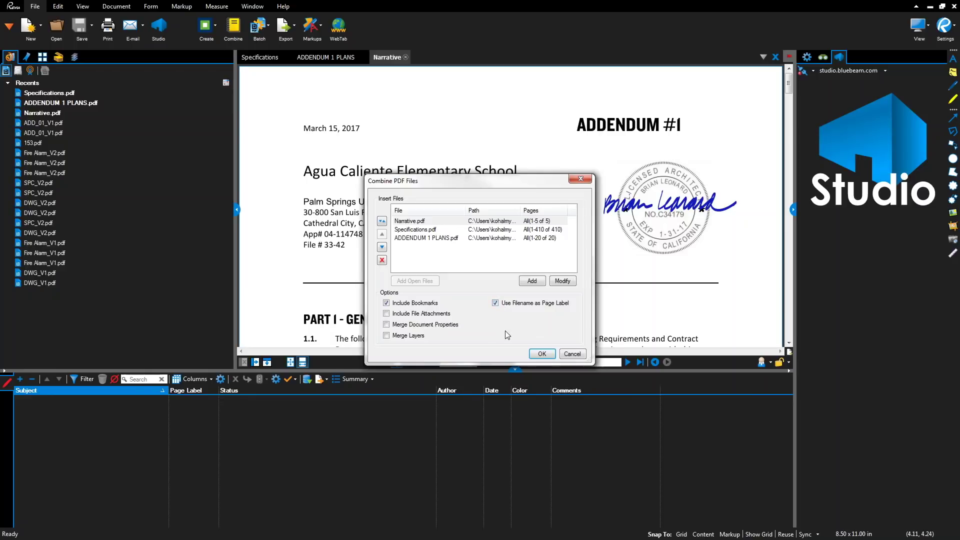
pyautogui.click(545, 354)
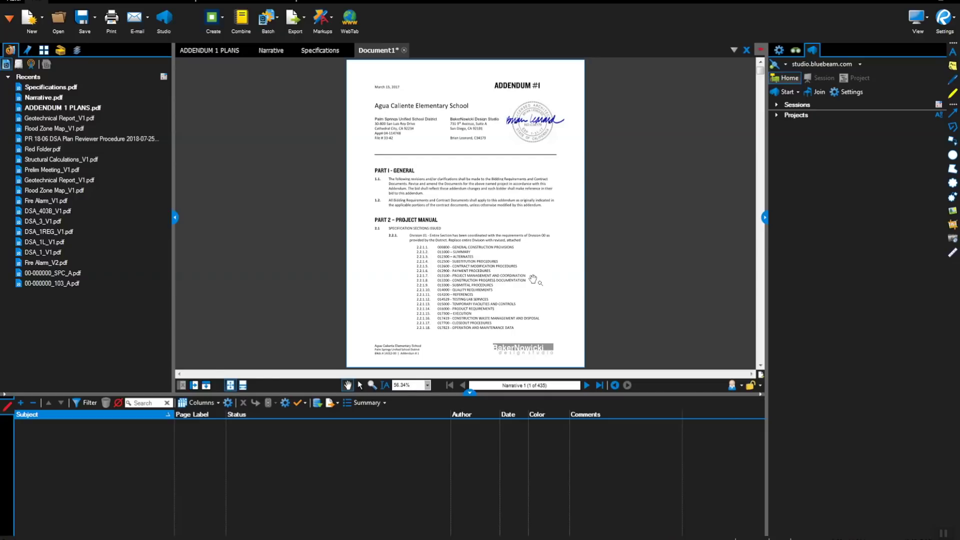
# - Join the 00-000000 DSA Sample Project in Studio by entering its Studio ID
pyautogui.click(815, 93)
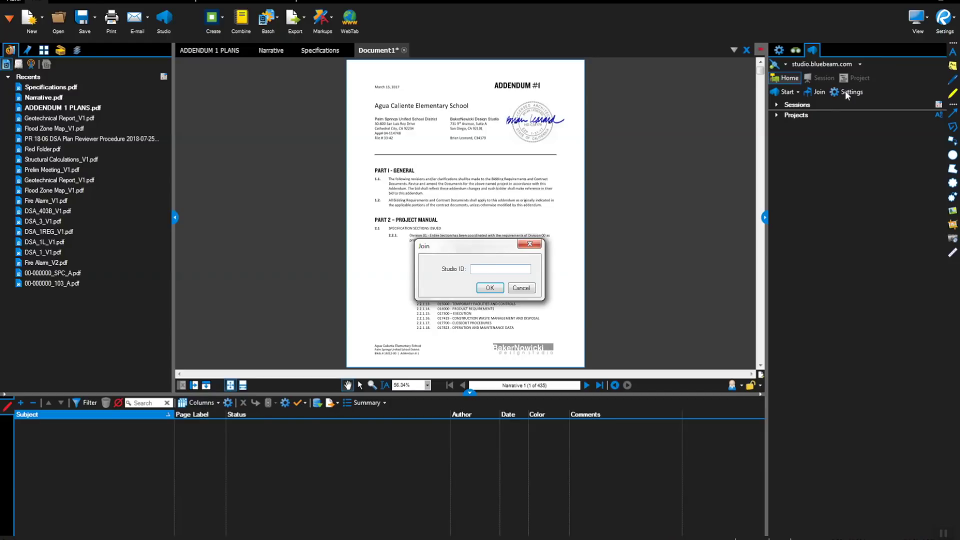
pyautogui.click(489, 289)
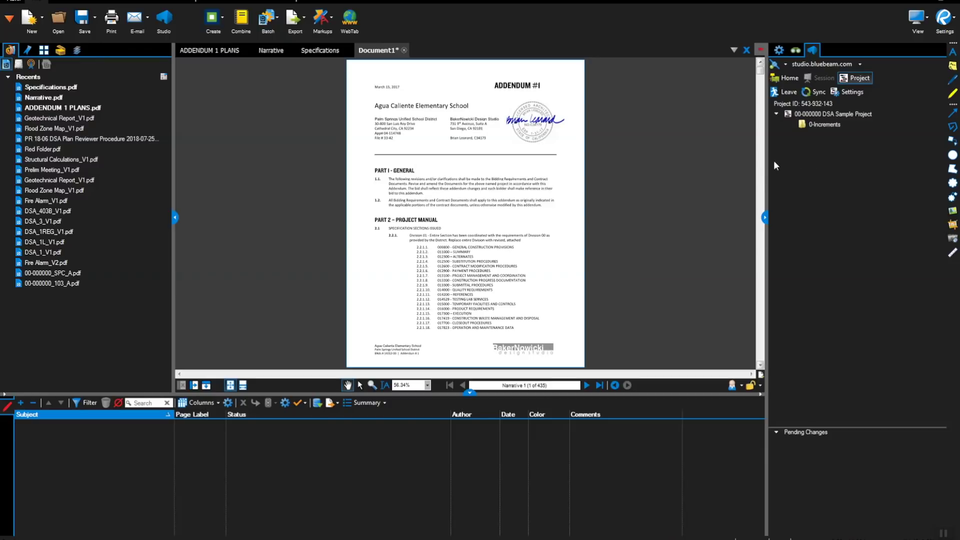
# - Save Document1 into 0-Increments/A. Submissions/2. Post Approval Documents/C. Addenda
pyautogui.rightClick(383, 51)
pyautogui.click(400, 71)
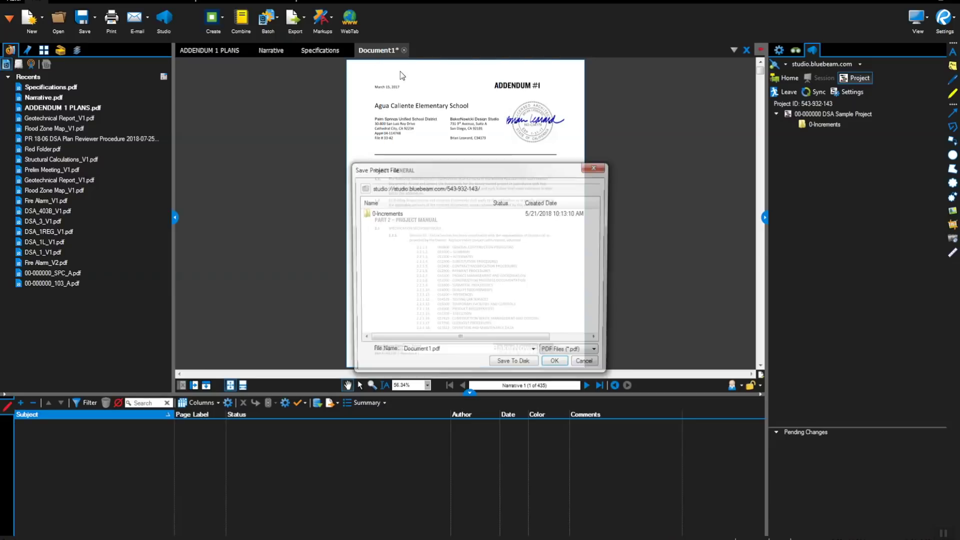
pyautogui.doubleClick(407, 215)
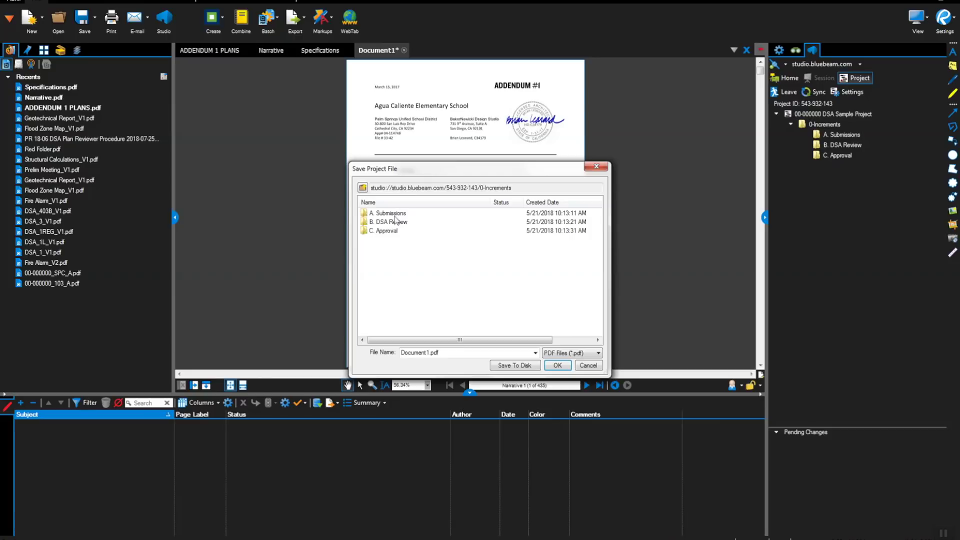
pyautogui.click(396, 214)
pyautogui.doubleClick(397, 215)
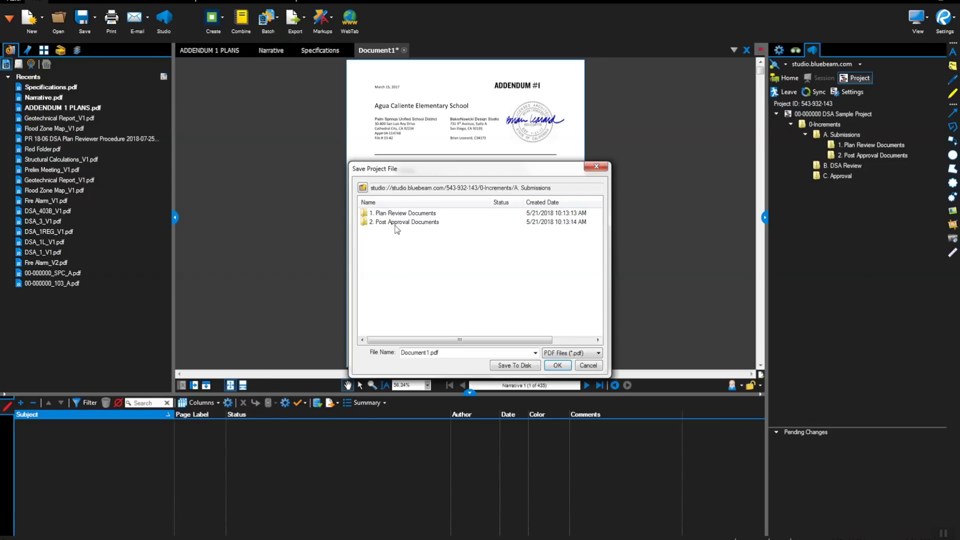
pyautogui.click(397, 224)
pyautogui.doubleClick(396, 225)
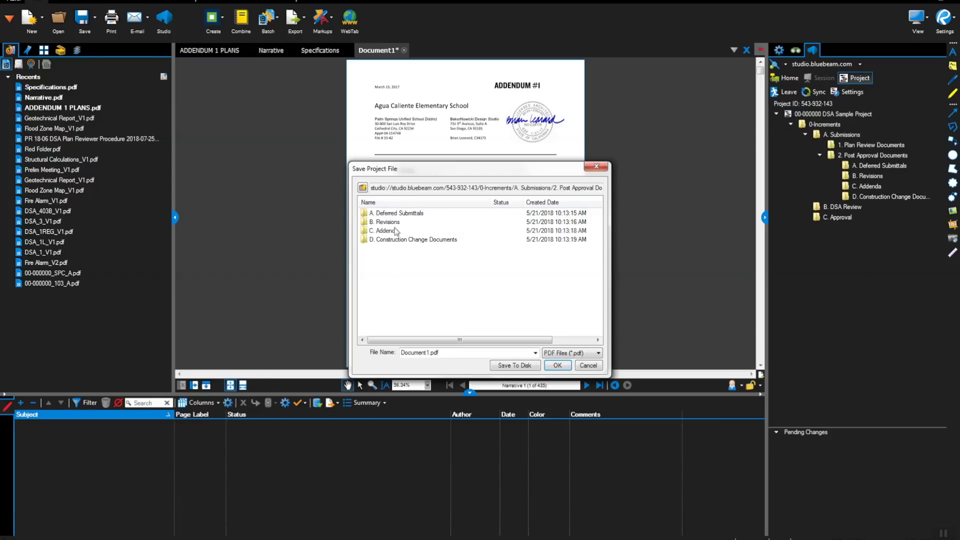
pyautogui.click(395, 231)
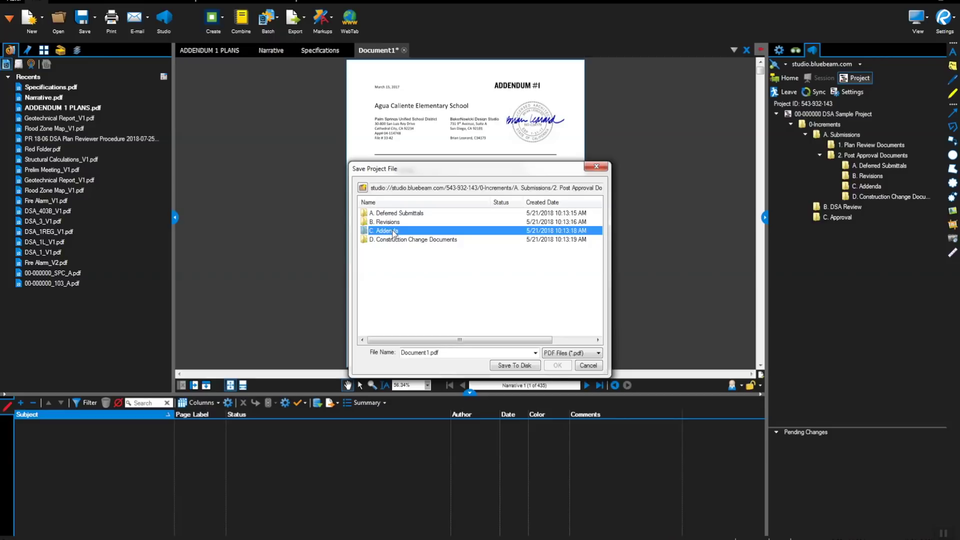
pyautogui.doubleClick(394, 231)
# - Name the combined file ADD_02_V1 and save it in C. Addenda
pyautogui.click(428, 352)
pyautogui.doubleClick(428, 352)
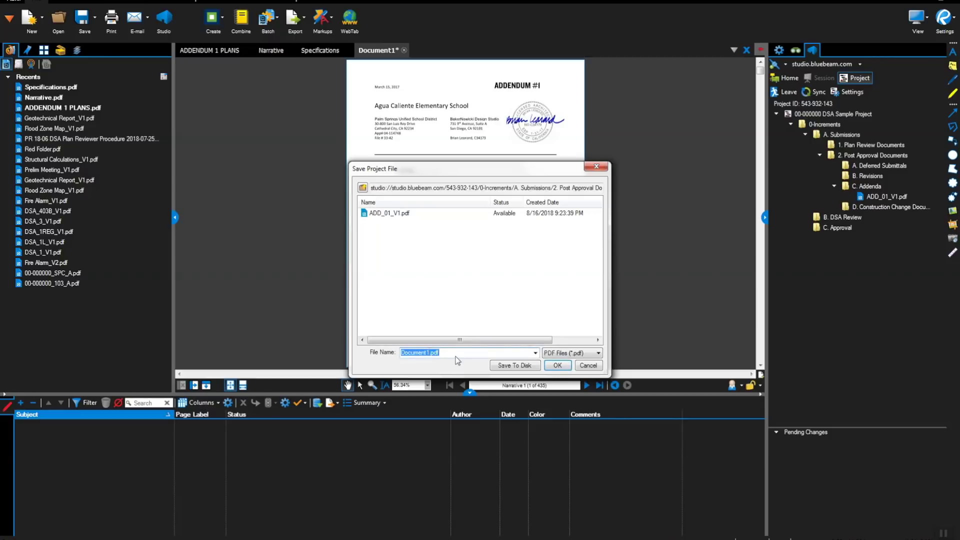
pyautogui.click(429, 353)
pyautogui.press('BackSpace')
pyautogui.press('BackSpace')
pyautogui.press('BackSpace')
pyautogui.press('BackSpace')
pyautogui.press('BackSpace')
pyautogui.press('BackSpace')
pyautogui.press('BackSpace')
pyautogui.press('BackSpace')
pyautogui.press('BackSpace')
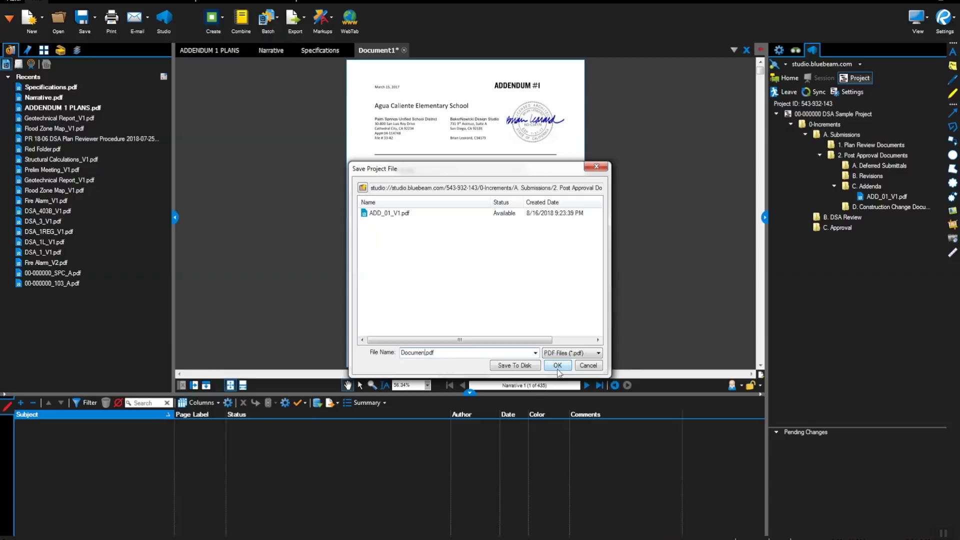
pyautogui.write('ADD_02_V1')
pyautogui.click(564, 368)
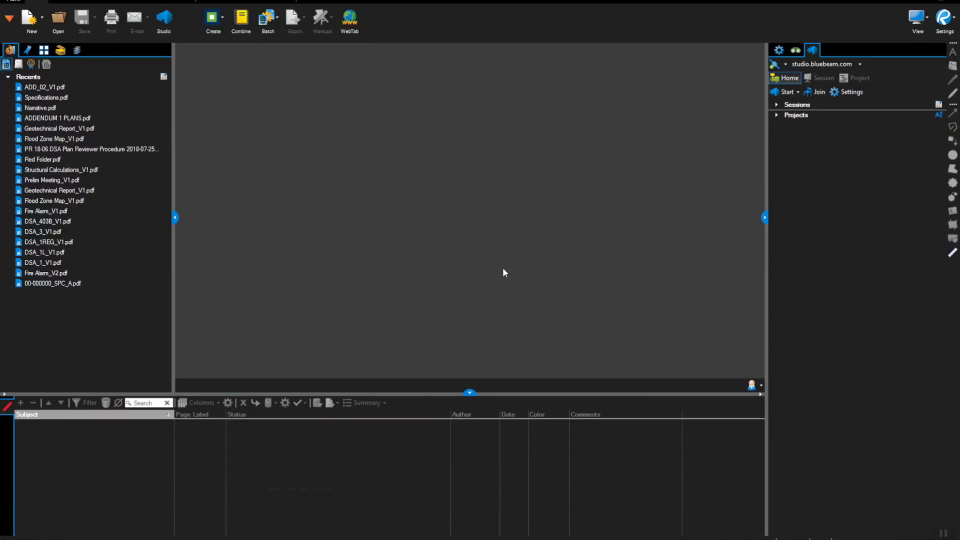
# - Rejoin the 00-000000 DSA Sample Project by entering its Studio ID
pyautogui.click(819, 92)
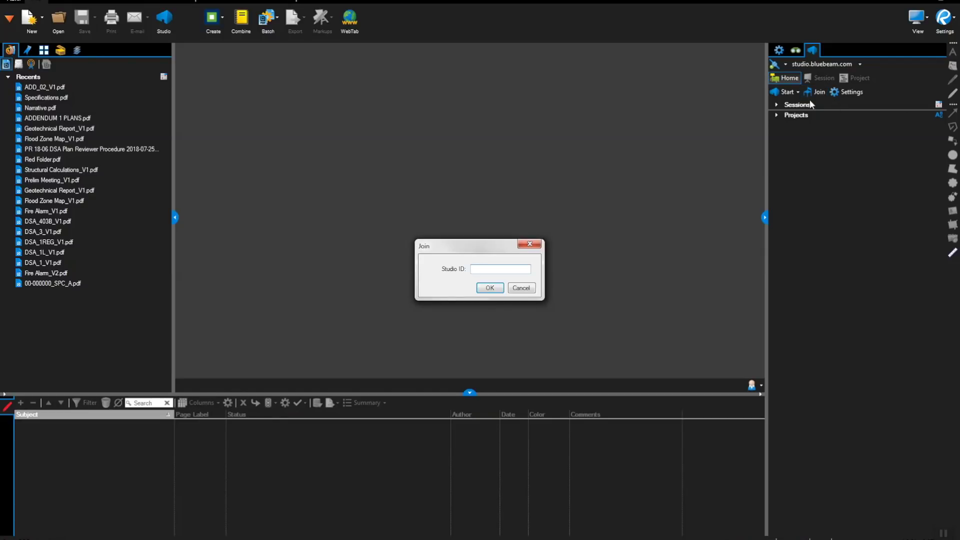
pyautogui.click(490, 288)
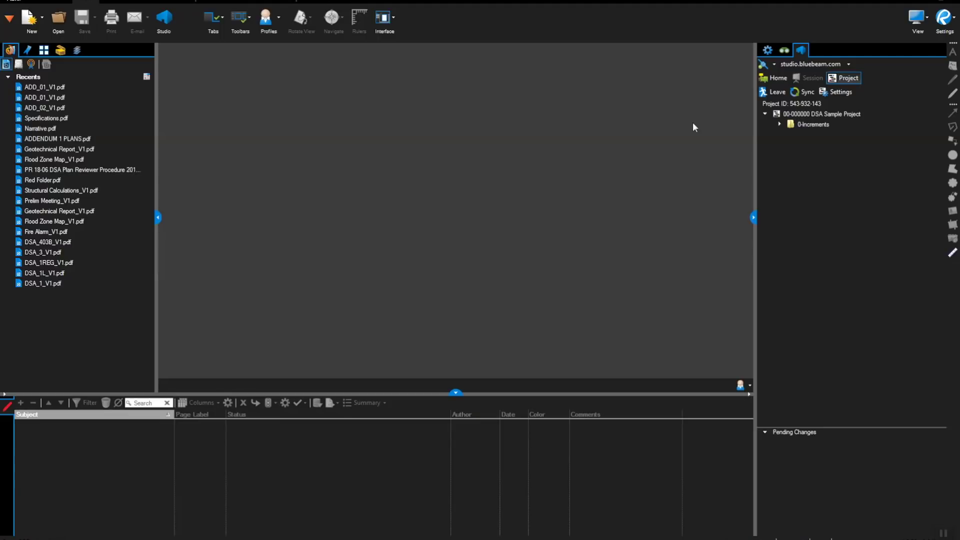
# - Show the available Studio sessions for the DSA Sample Project
pyautogui.click(777, 115)
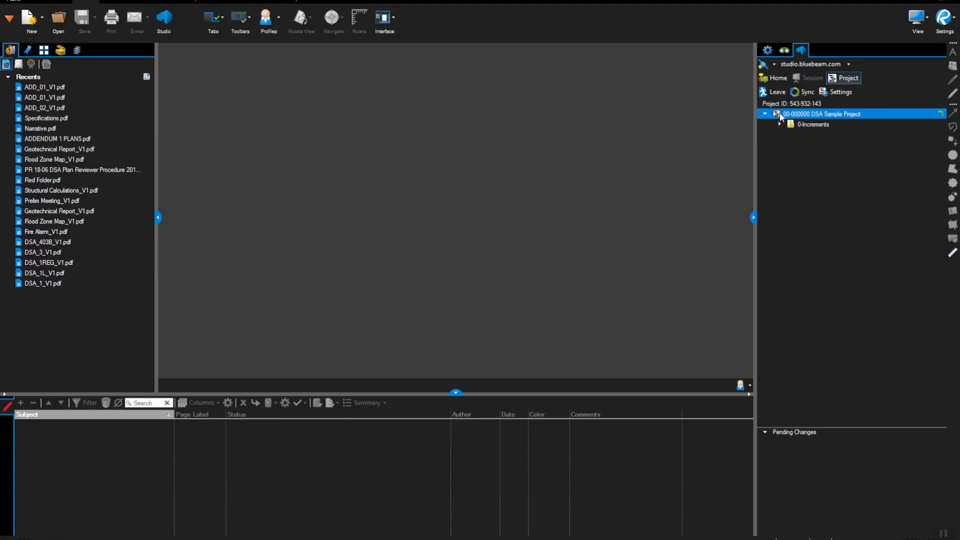
pyautogui.rightClick(779, 113)
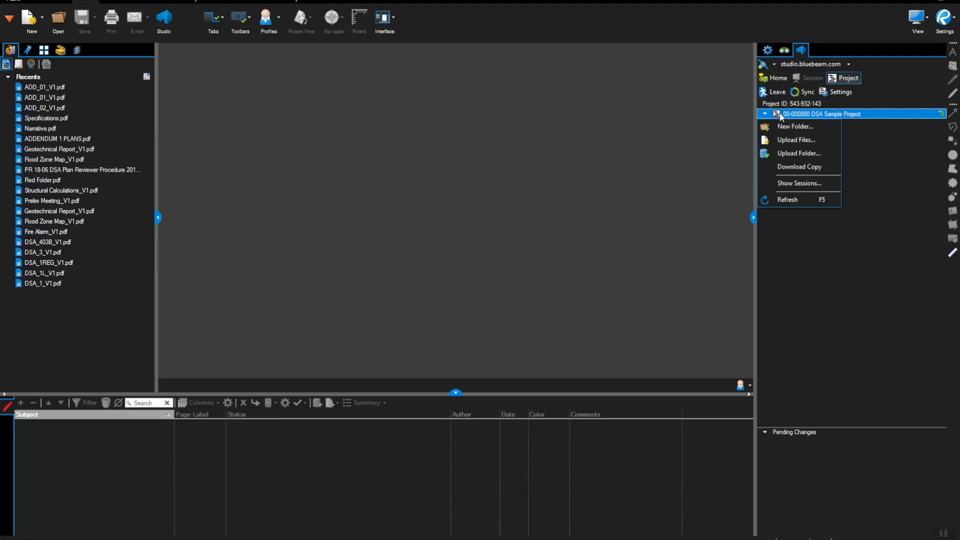
pyautogui.click(786, 184)
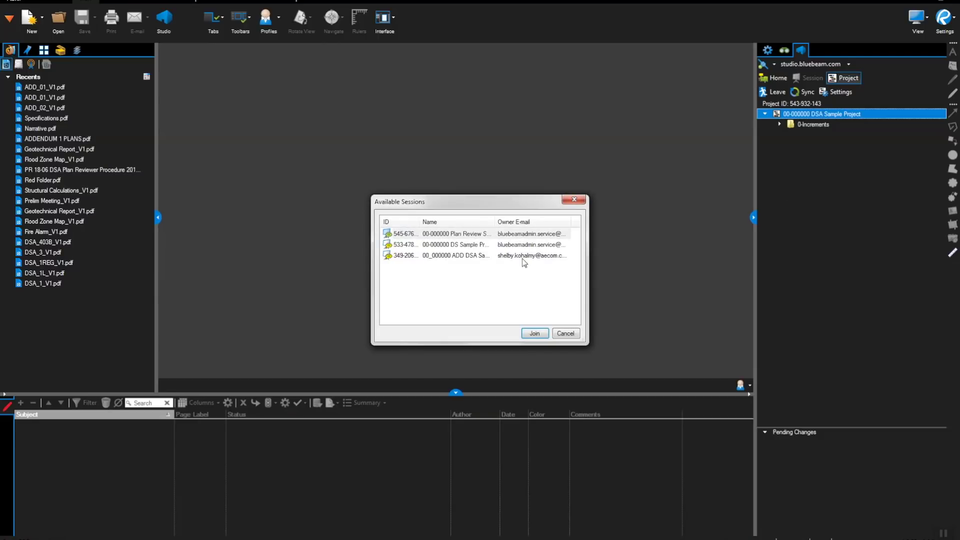
# - Select the 00_000000 ADD DSA Sample Project session and join it
pyautogui.click(459, 256)
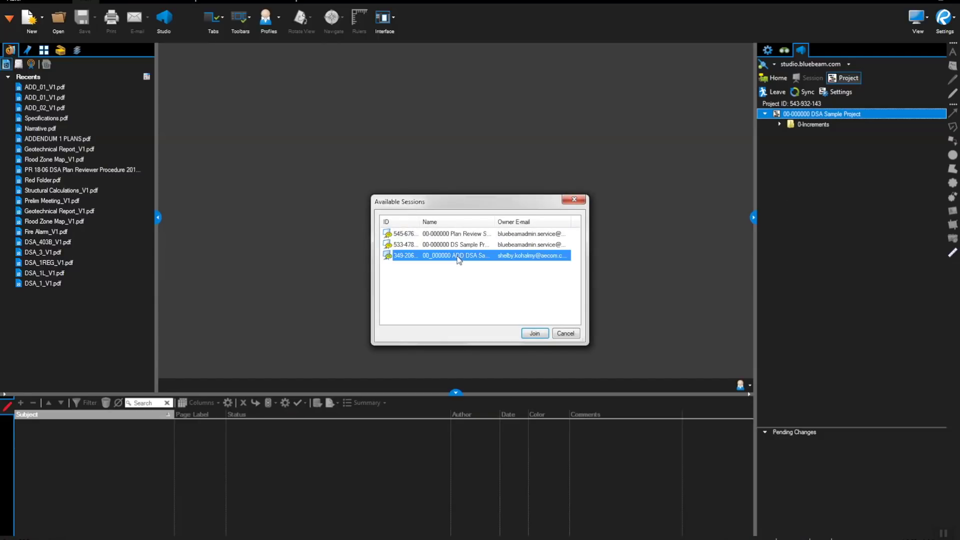
pyautogui.click(534, 334)
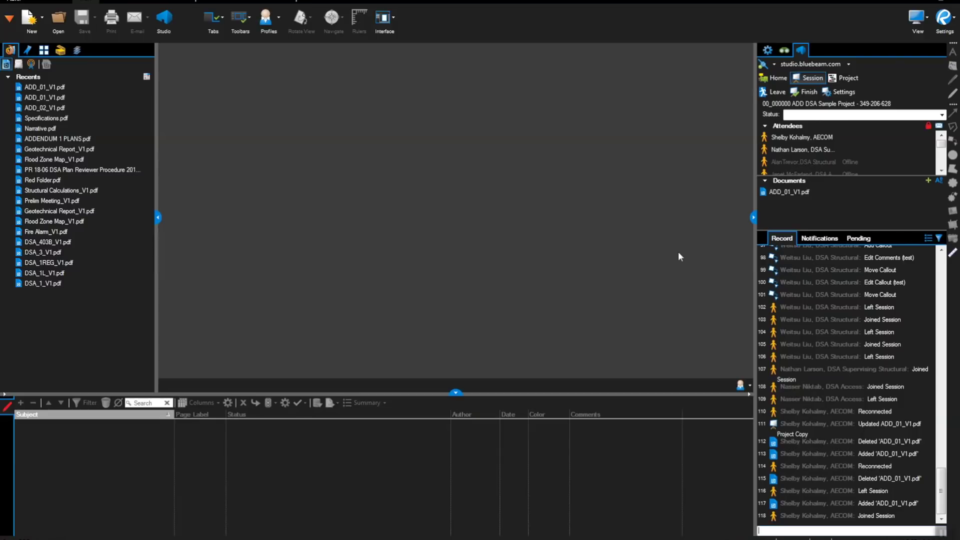
# - Open ADD_01_V1.pdf from the Studio session
pyautogui.click(776, 196)
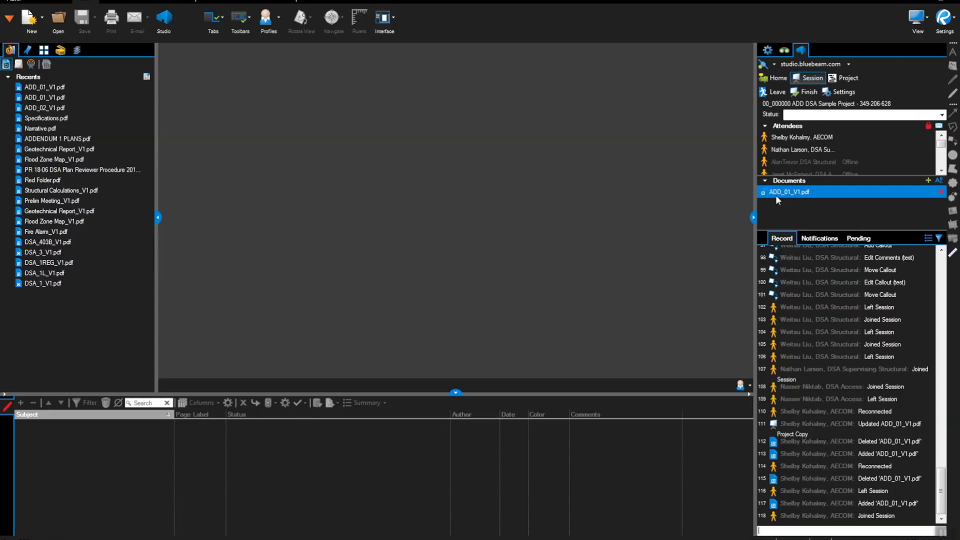
pyautogui.rightClick(776, 195)
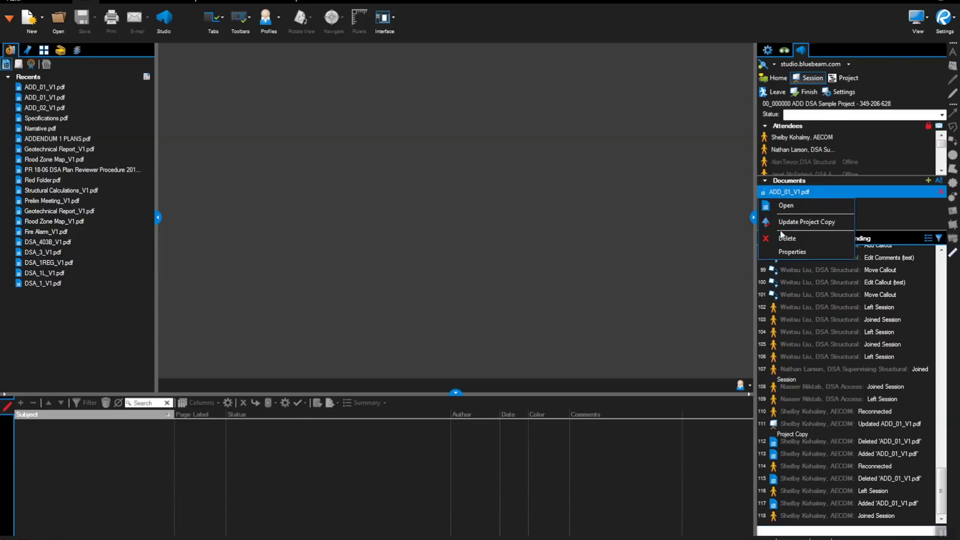
pyautogui.click(785, 207)
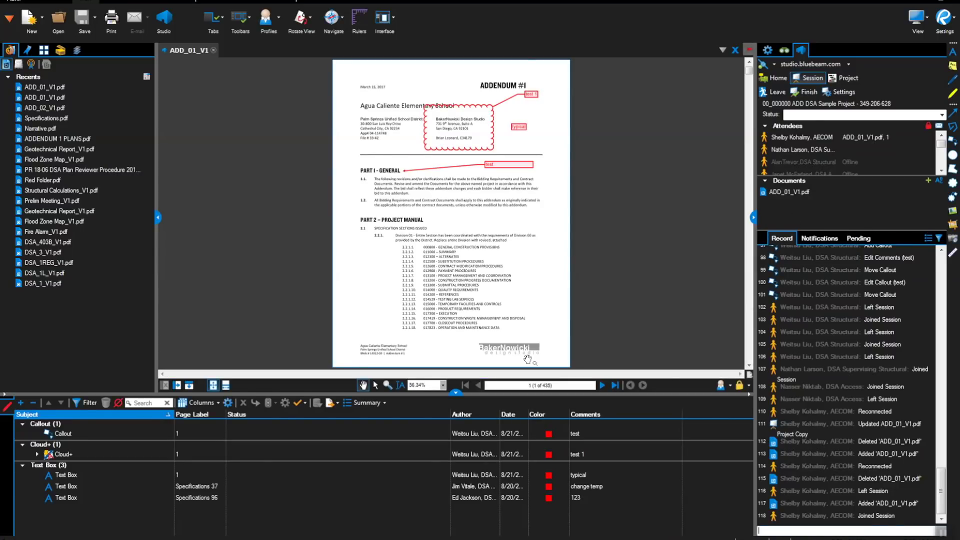
# - Set the Callout and 'typical' Text Box markups to INCORPORATED status
pyautogui.click(365, 435)
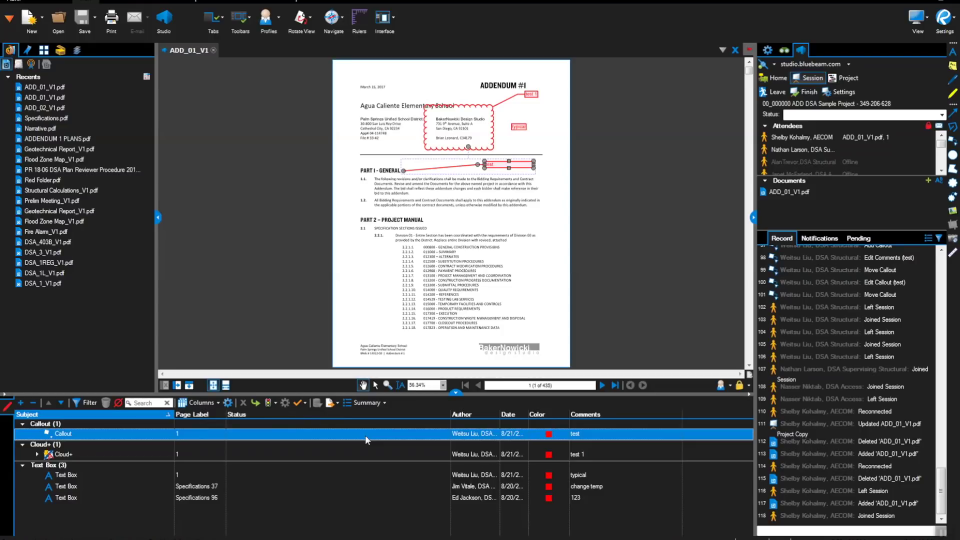
pyautogui.click(365, 435)
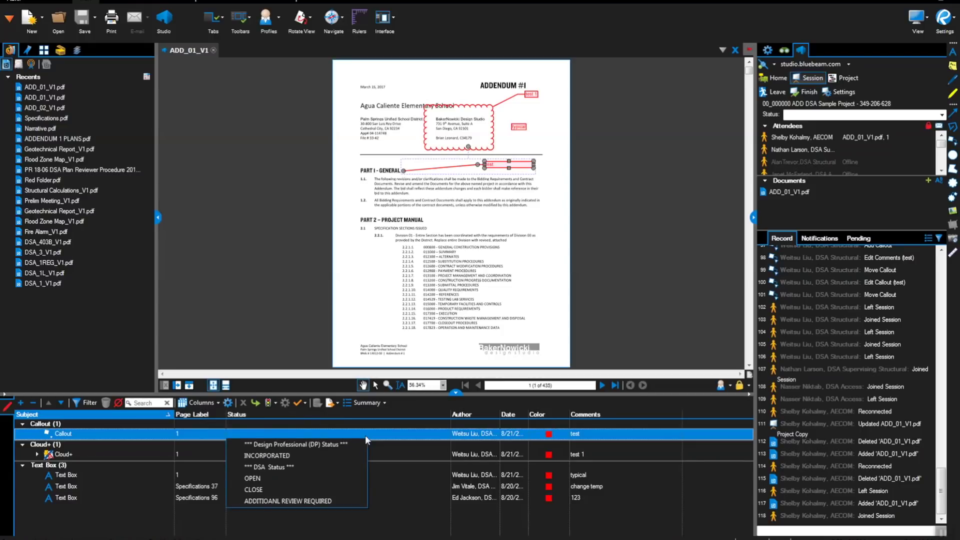
pyautogui.click(269, 456)
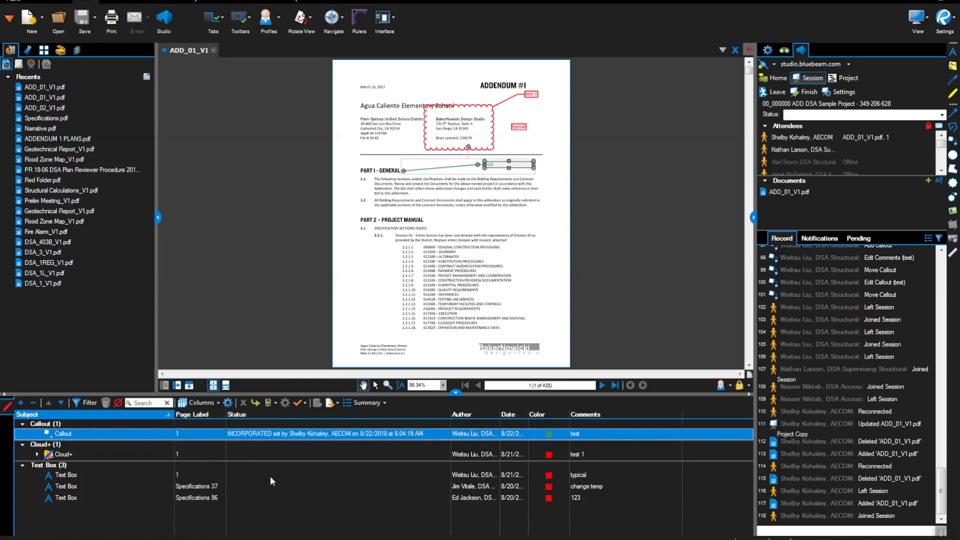
pyautogui.click(272, 479)
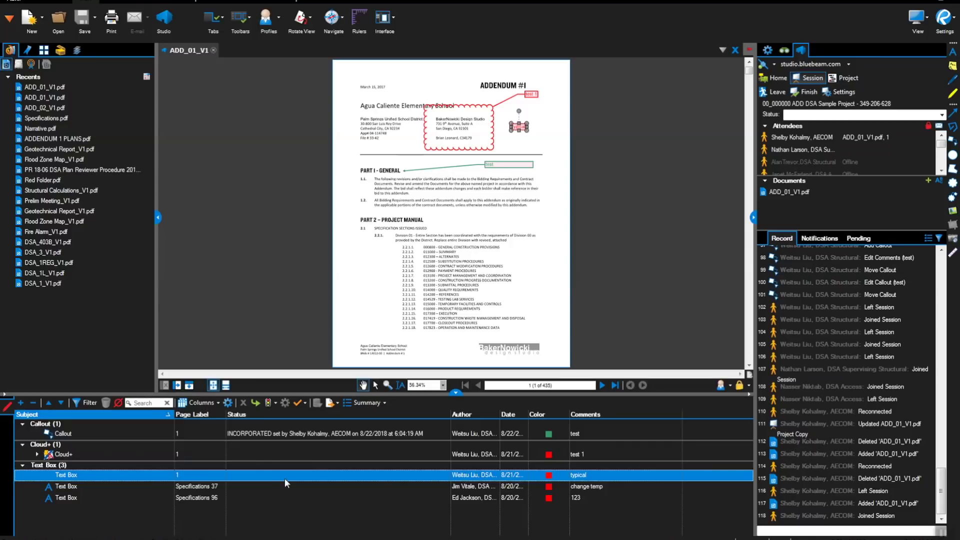
pyautogui.click(286, 475)
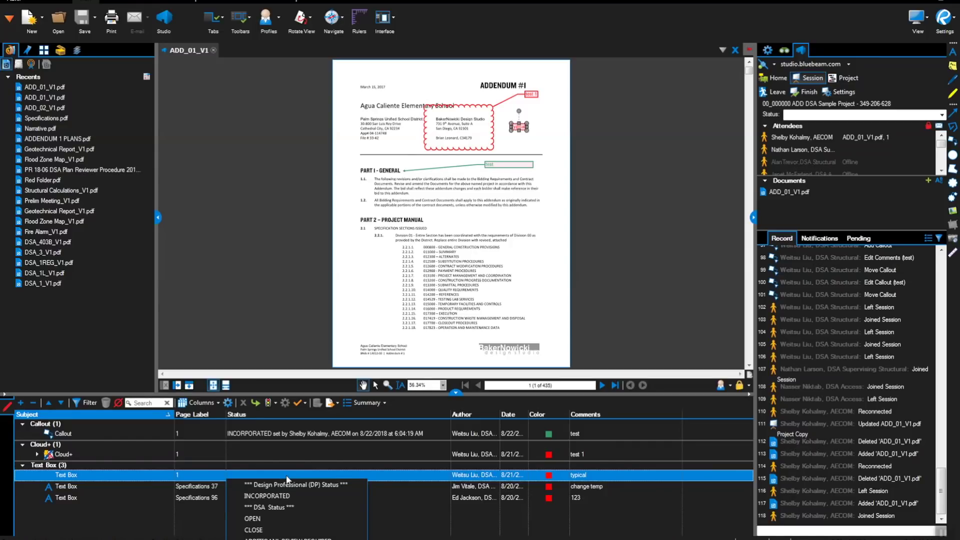
pyautogui.click(281, 496)
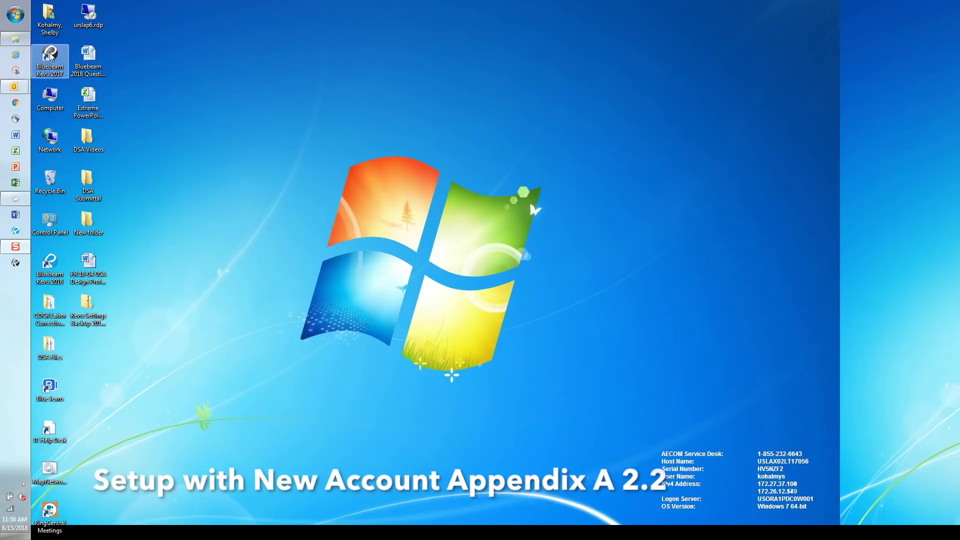
# - Relaunch Revu, keep the Design Review profile, and choose to create a new Studio account
pyautogui.doubleClick(50, 56)
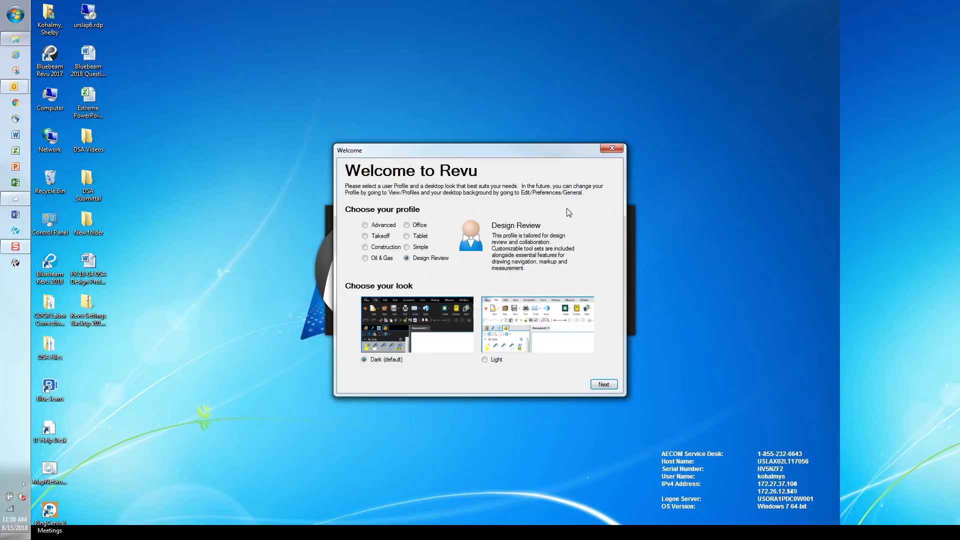
pyautogui.click(603, 386)
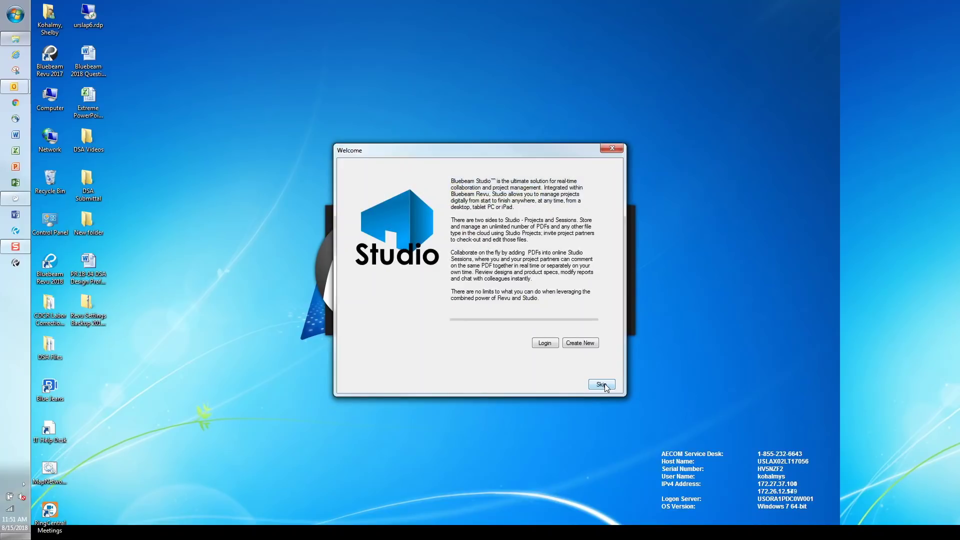
pyautogui.click(581, 343)
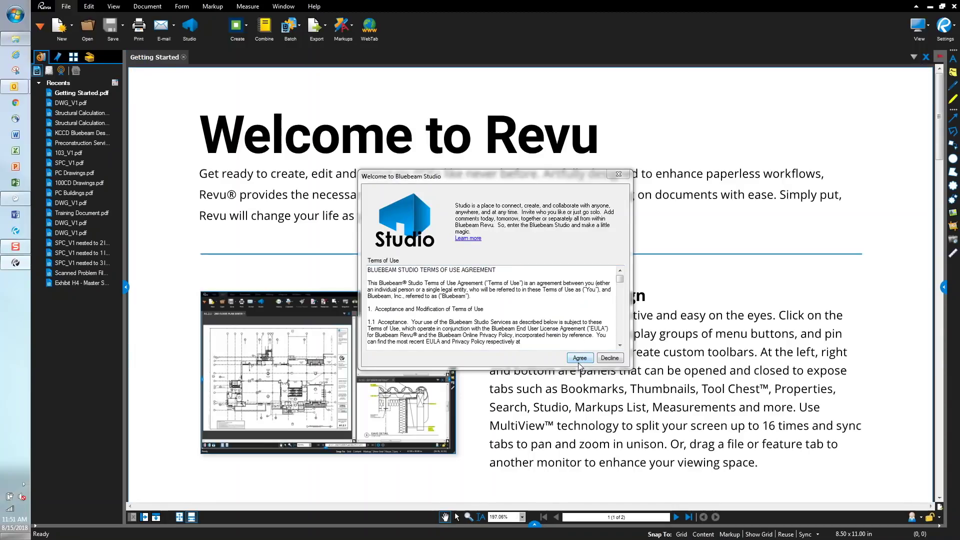
# - Accept the Studio terms, then enter the display name, e-mail, password and confirmation, with Remember password ticked
pyautogui.click(580, 358)
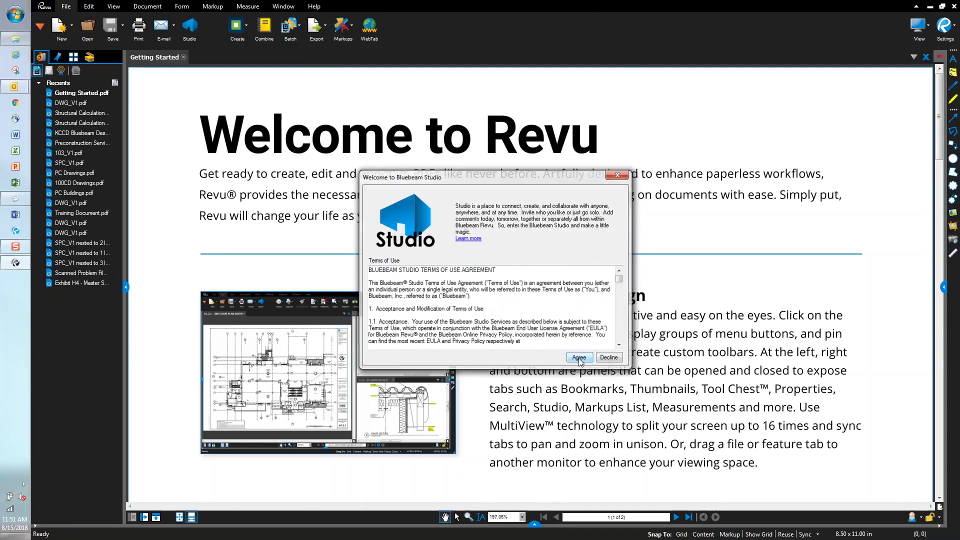
pyautogui.write('Joh')
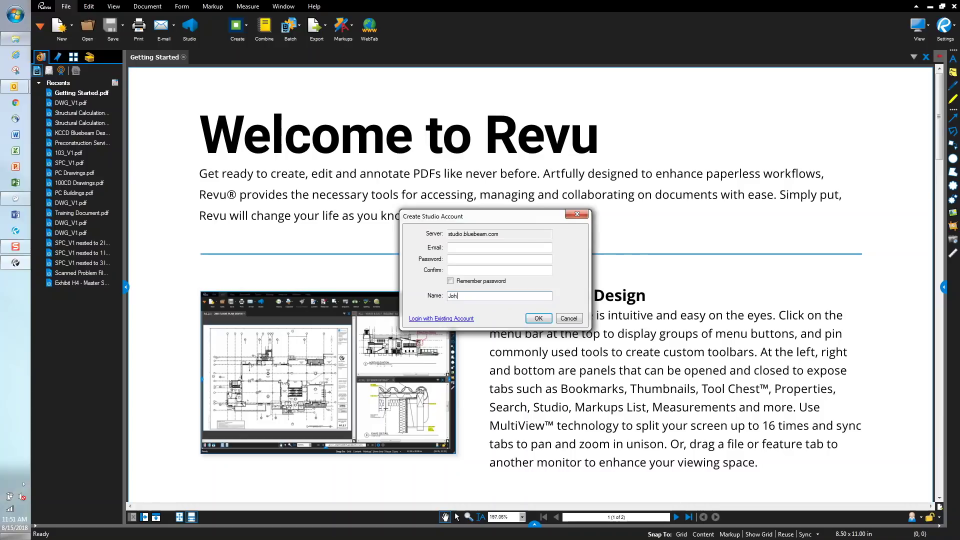
pyautogui.write('n D')
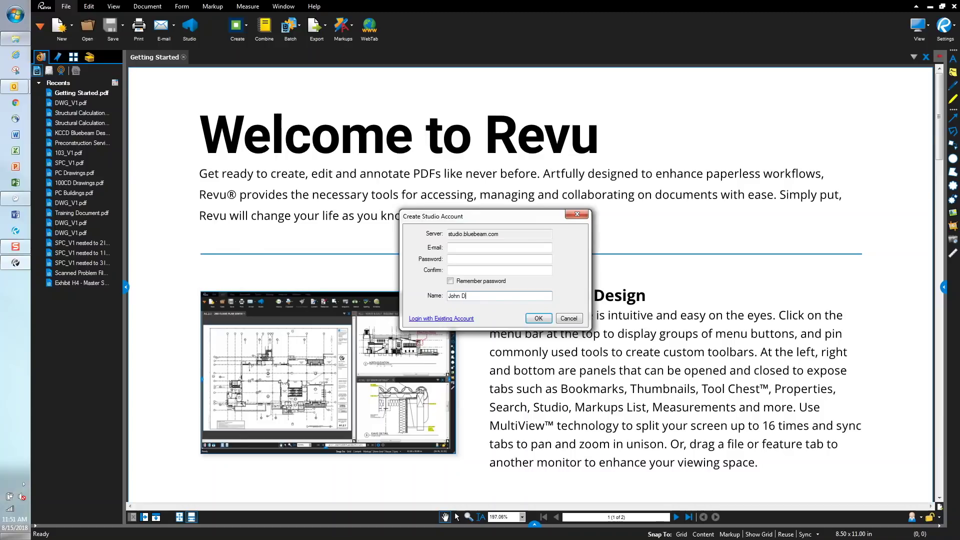
pyautogui.write('oe, Company')
pyautogui.click(481, 248)
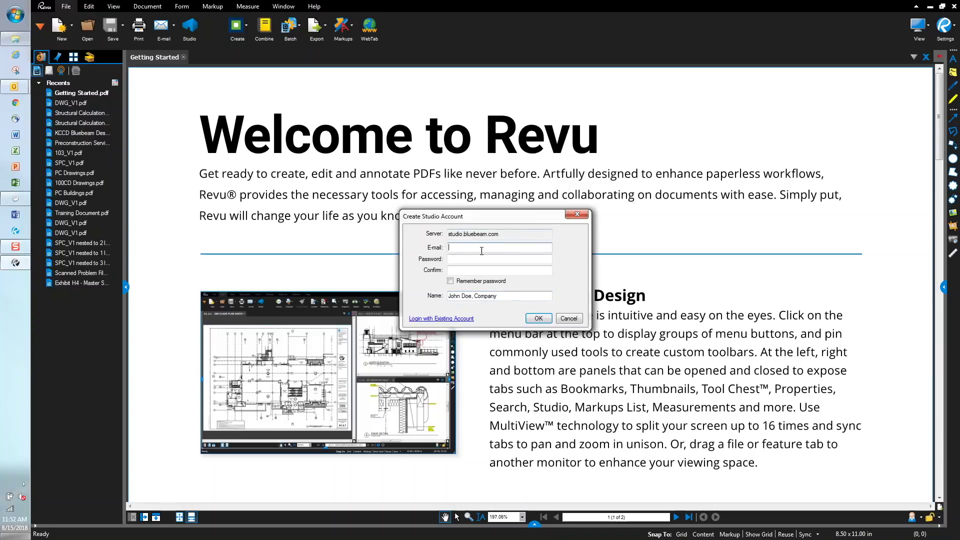
pyautogui.write('john')
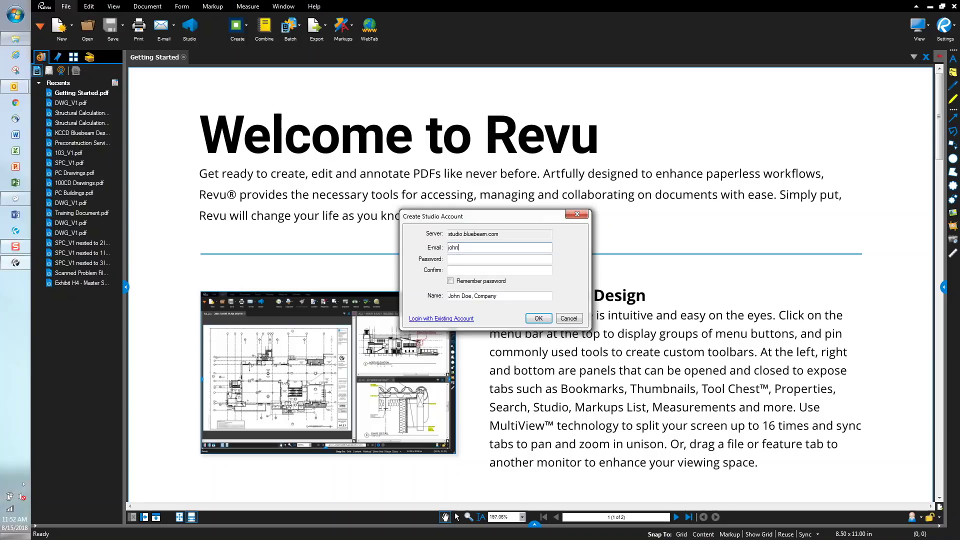
pyautogui.write('.doe@company.com')
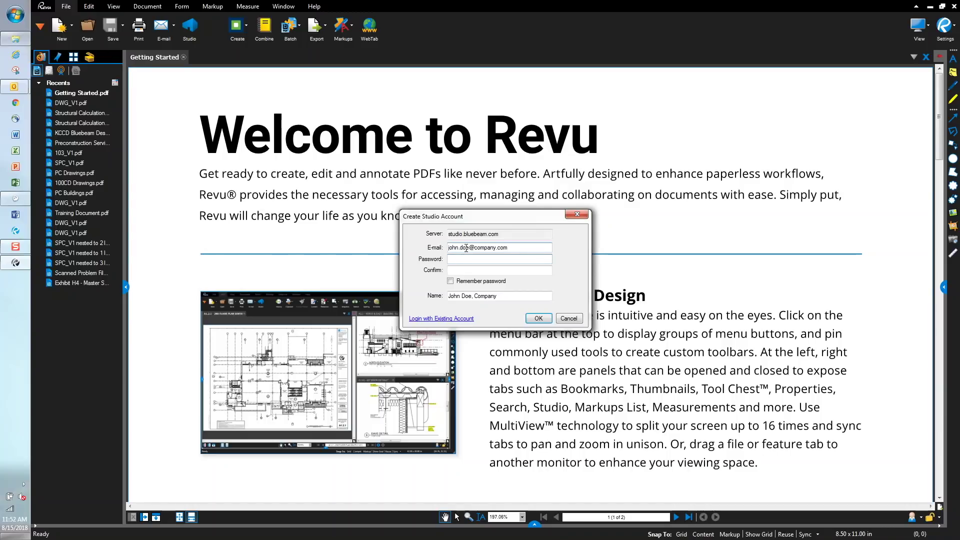
pyautogui.write('******')
pyautogui.press('Tab')
pyautogui.write('*')
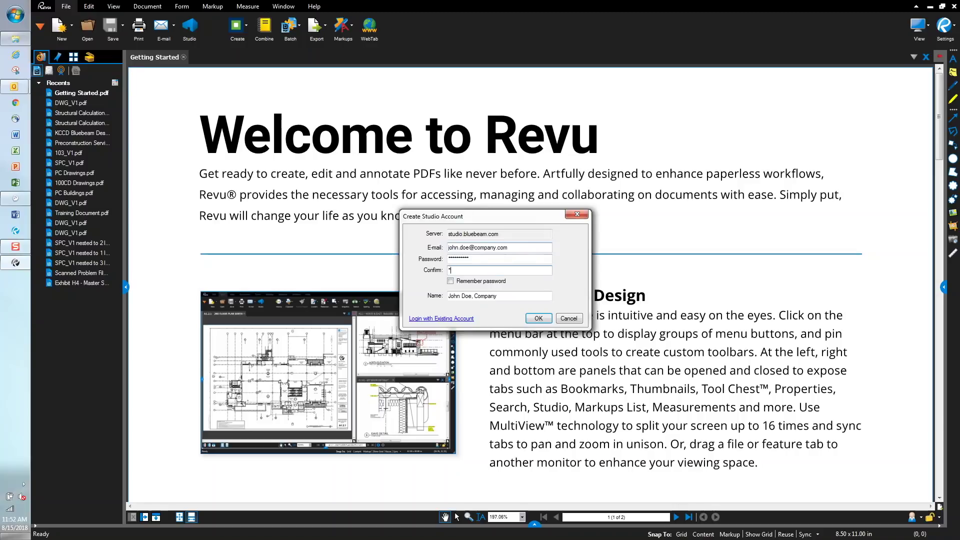
pyautogui.write('***')
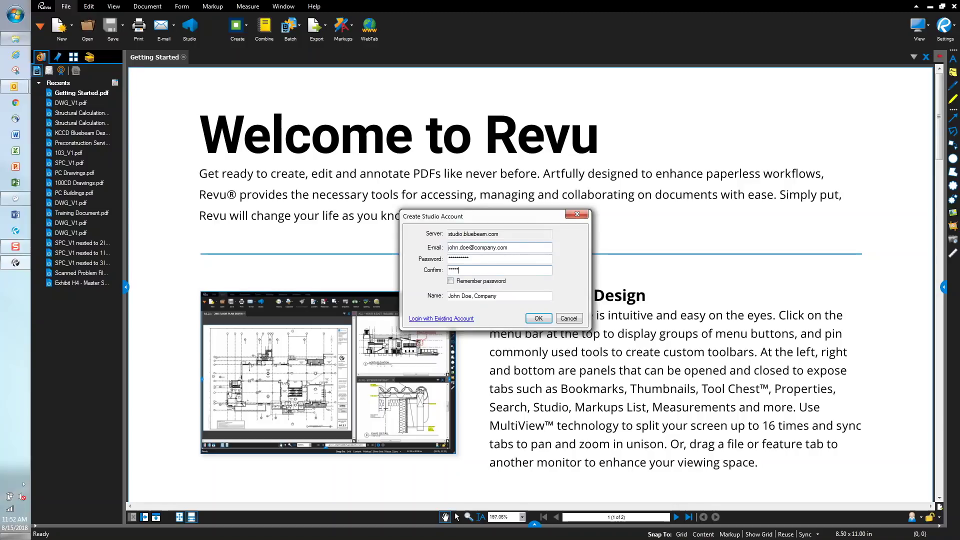
pyautogui.write('***')
pyautogui.click(450, 282)
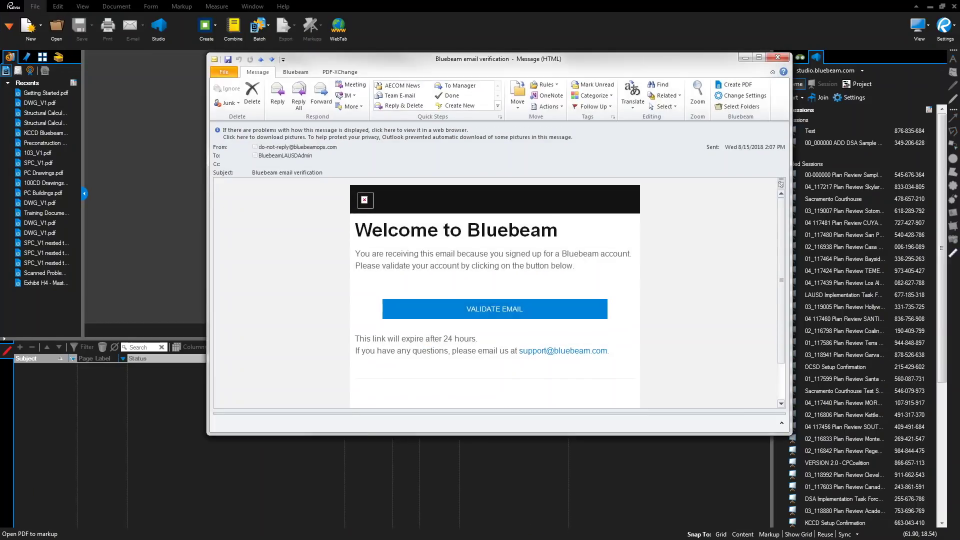
# - Validate the account's e-mail from the Bluebeam verification message, then close the confirmation page and message
pyautogui.click(497, 310)
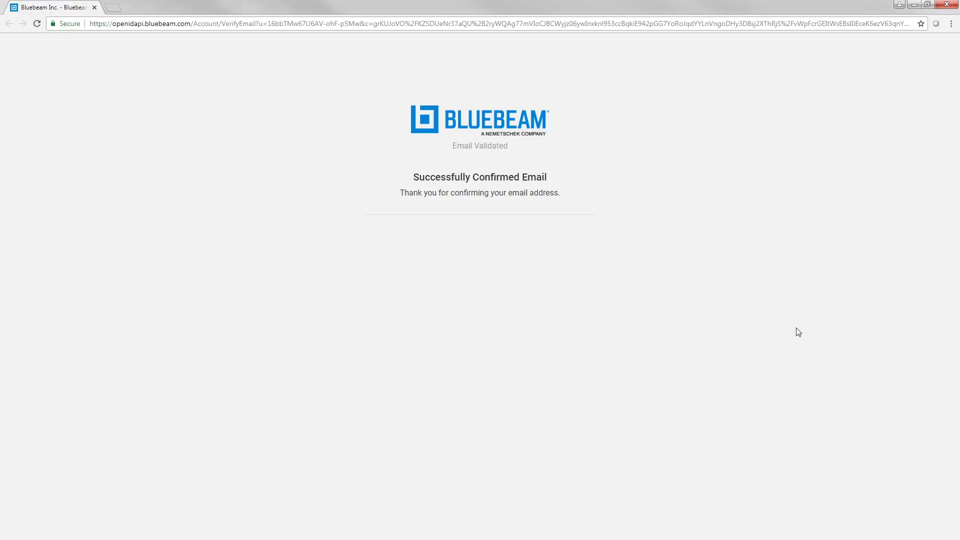
pyautogui.click(949, 4)
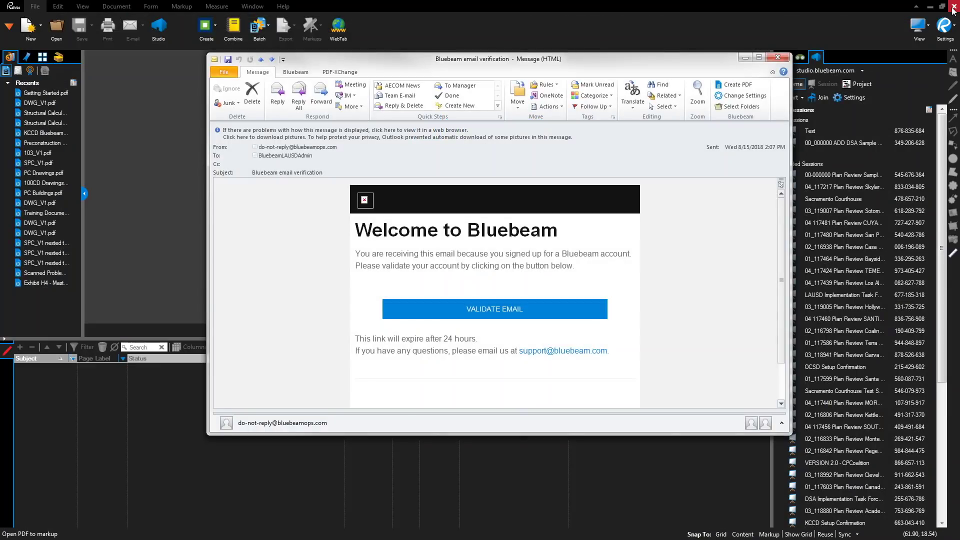
pyautogui.click(781, 57)
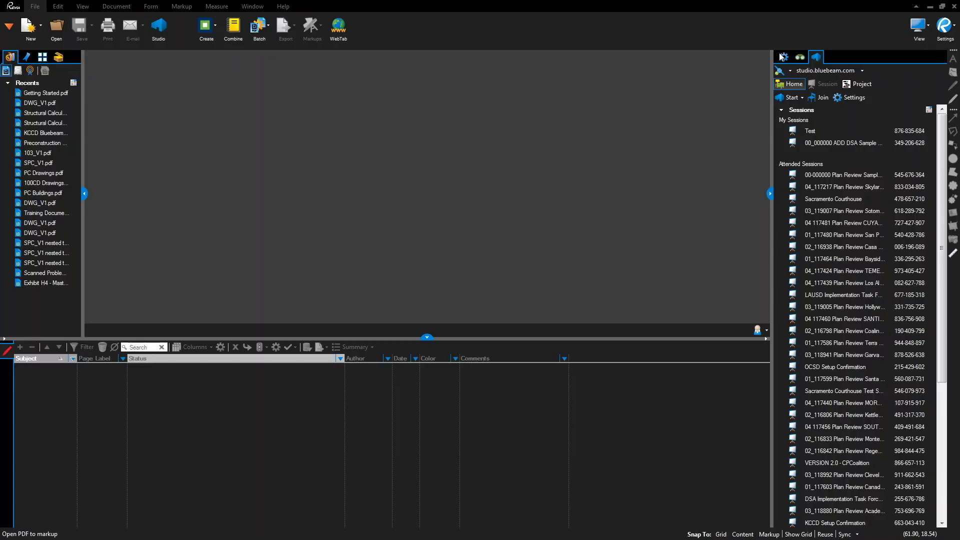
# - Replace the Preferences User name with the new display name, check a Markup option, and save
pyautogui.click(950, 32)
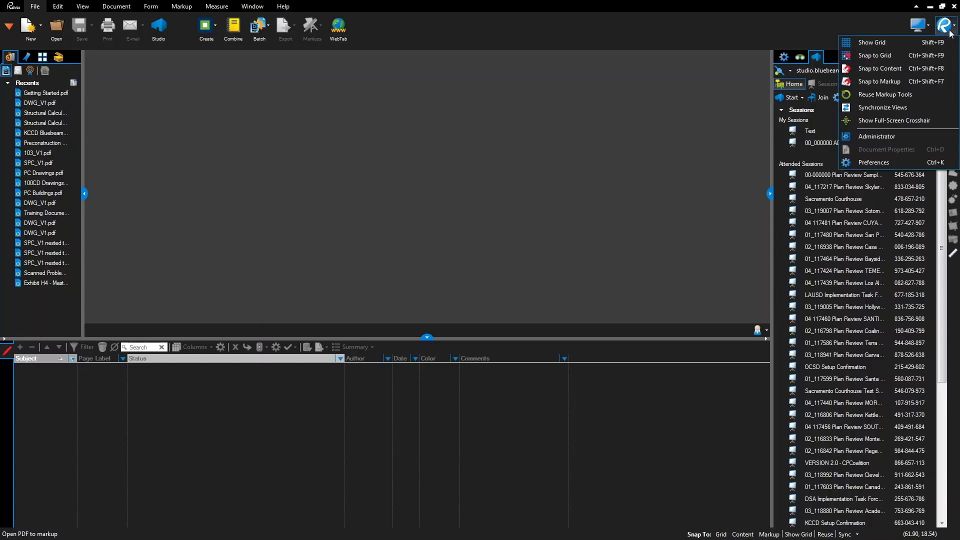
pyautogui.click(884, 157)
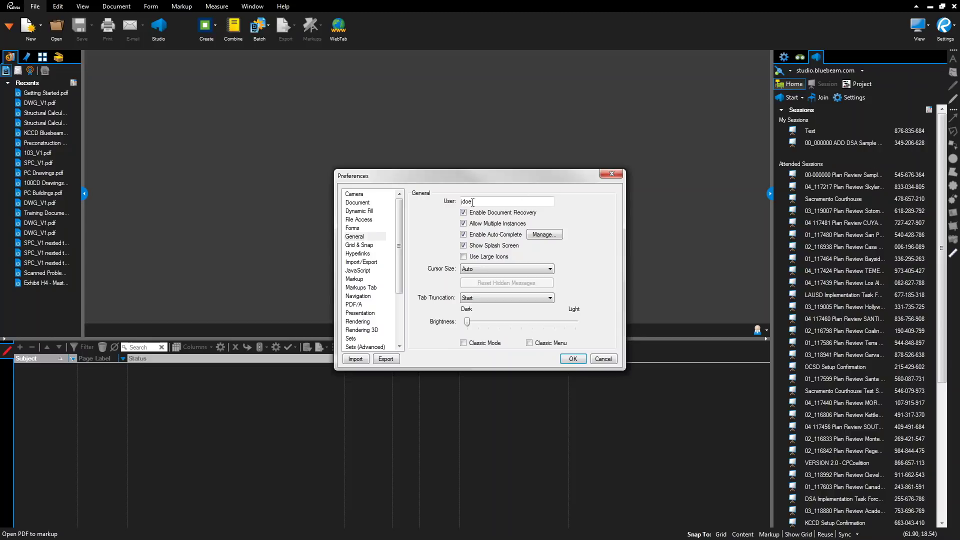
pyautogui.doubleClick(461, 202)
pyautogui.write('John Doe, Company')
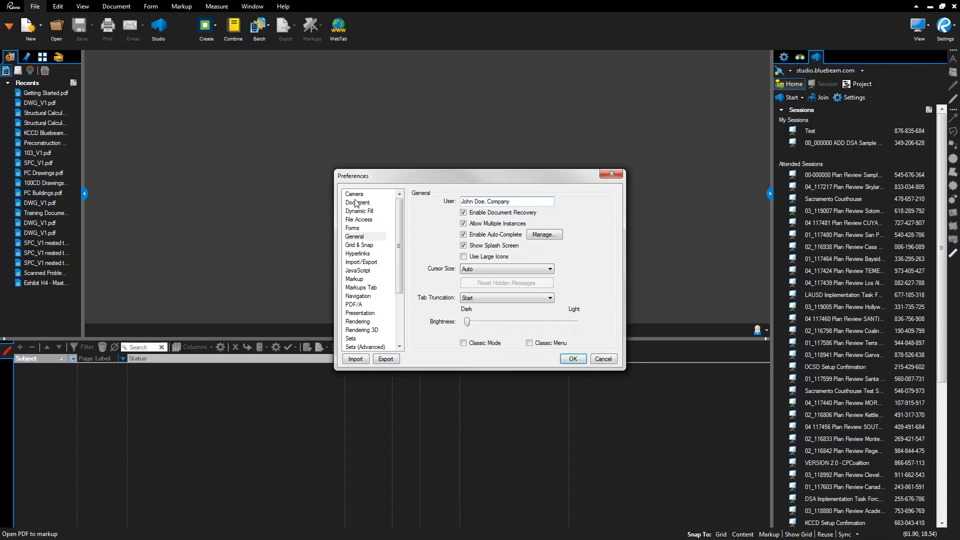
pyautogui.click(361, 239)
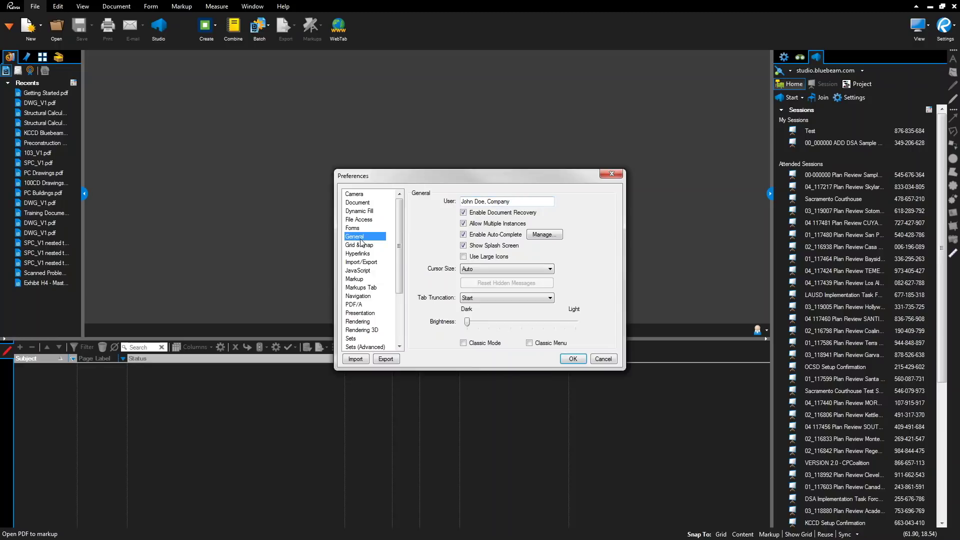
pyautogui.click(361, 280)
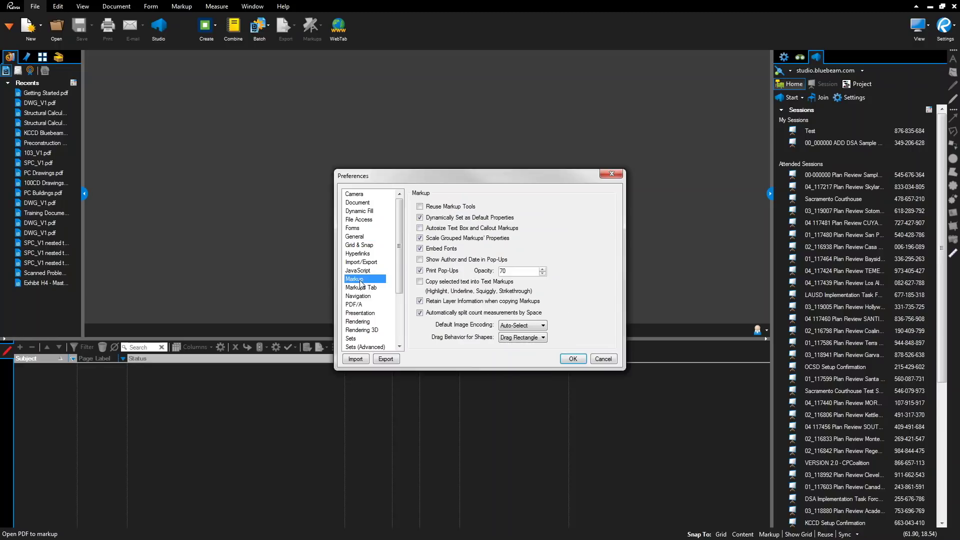
pyautogui.click(420, 229)
pyautogui.click(573, 360)
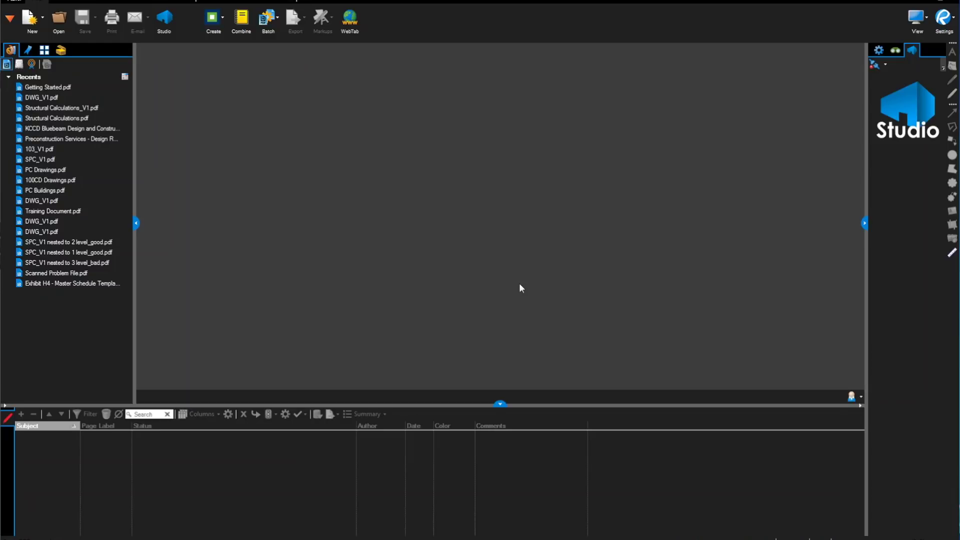
# - Log in to Studio from Preferences with the account password, keeping it remembered
pyautogui.moveTo(865, 225); pyautogui.dragTo(795, 230)
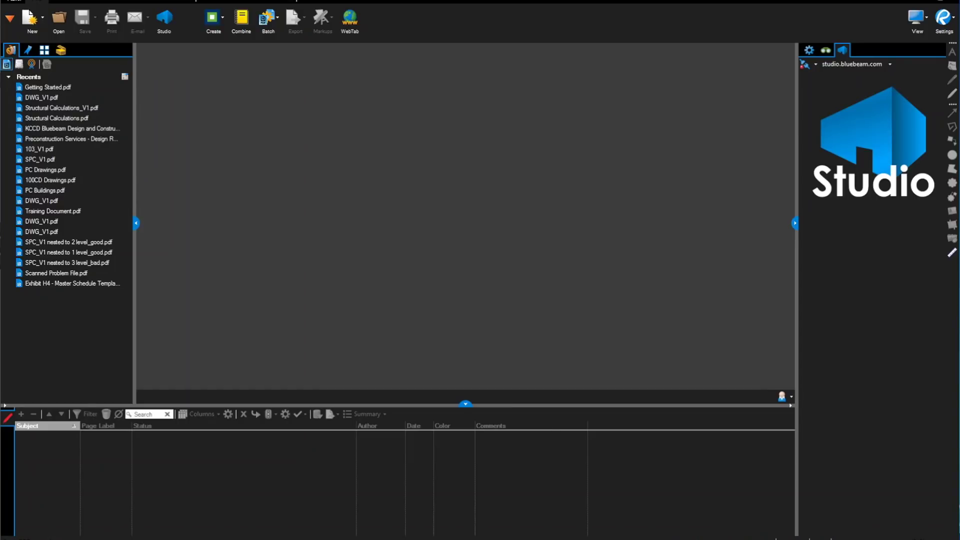
pyautogui.click(954, 21)
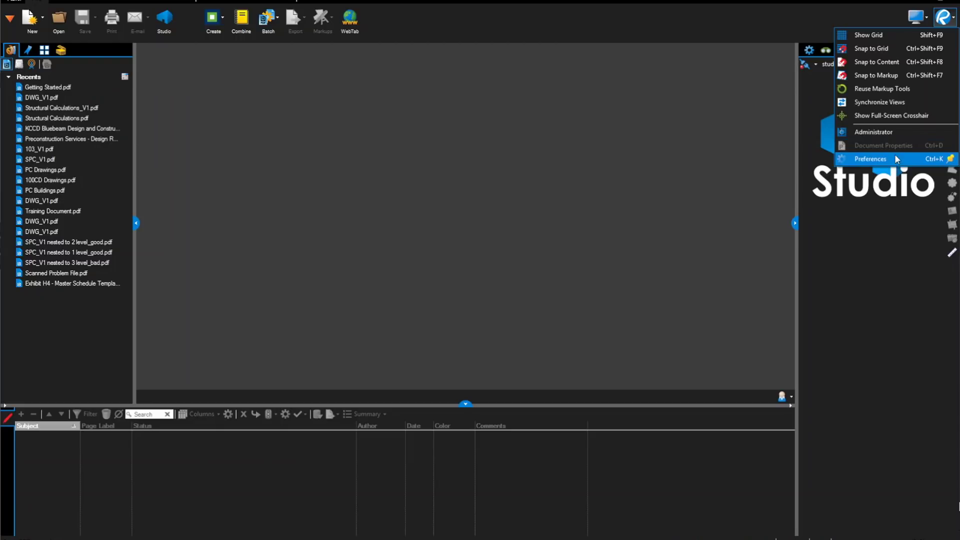
pyautogui.click(893, 157)
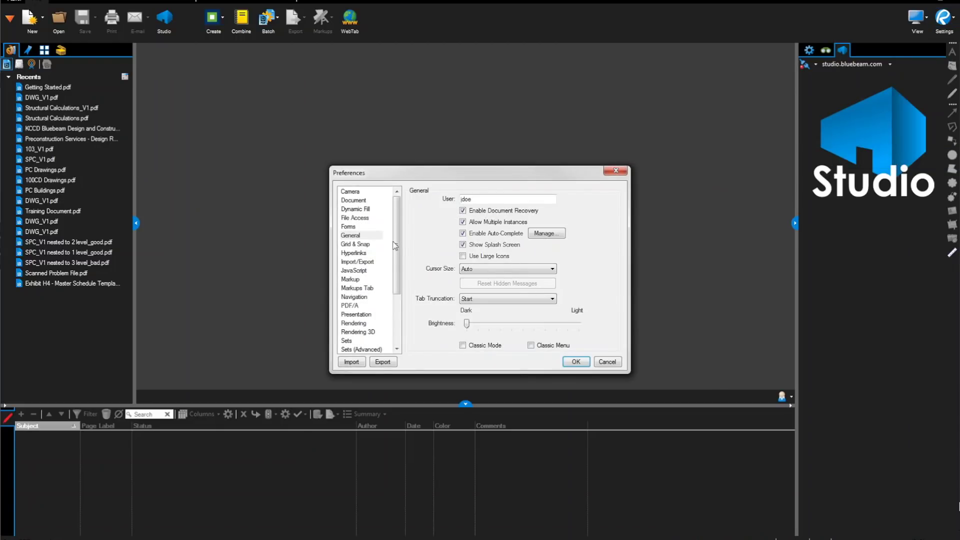
pyautogui.moveTo(398, 246); pyautogui.dragTo(393, 324)
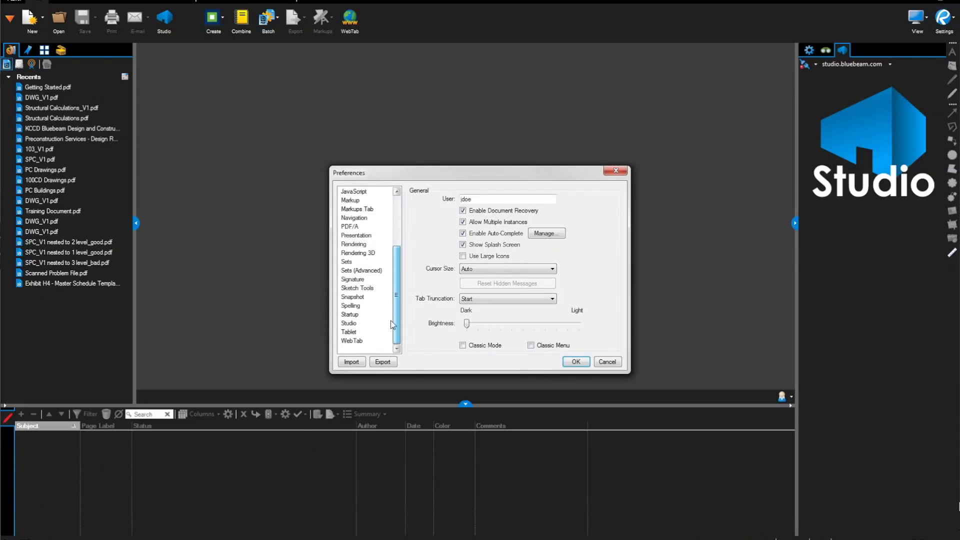
pyautogui.click(345, 324)
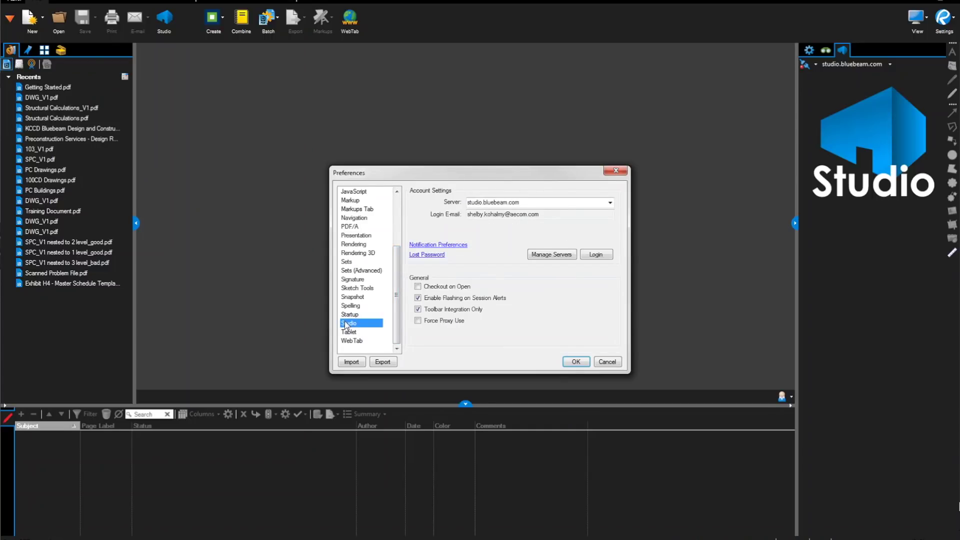
pyautogui.click(596, 255)
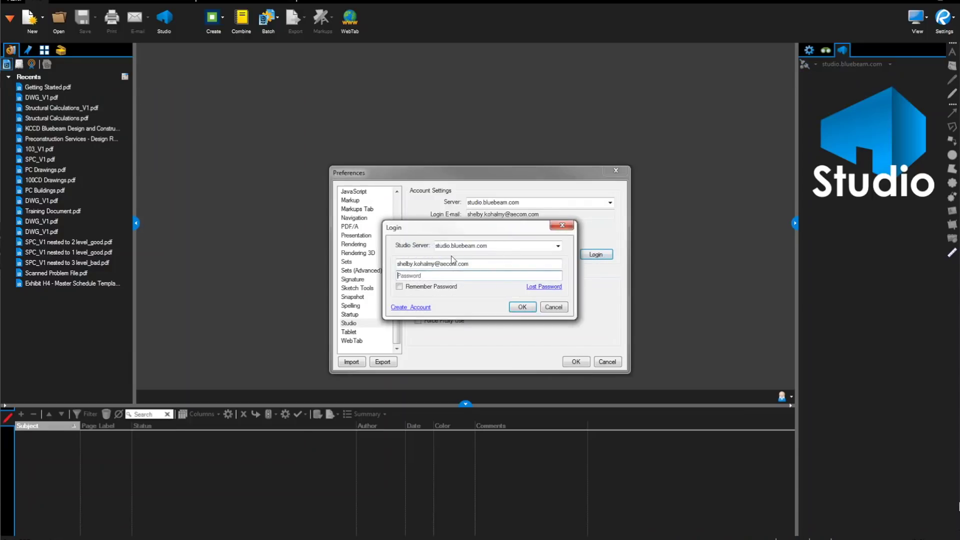
pyautogui.write('••••••••••••')
pyautogui.click(400, 288)
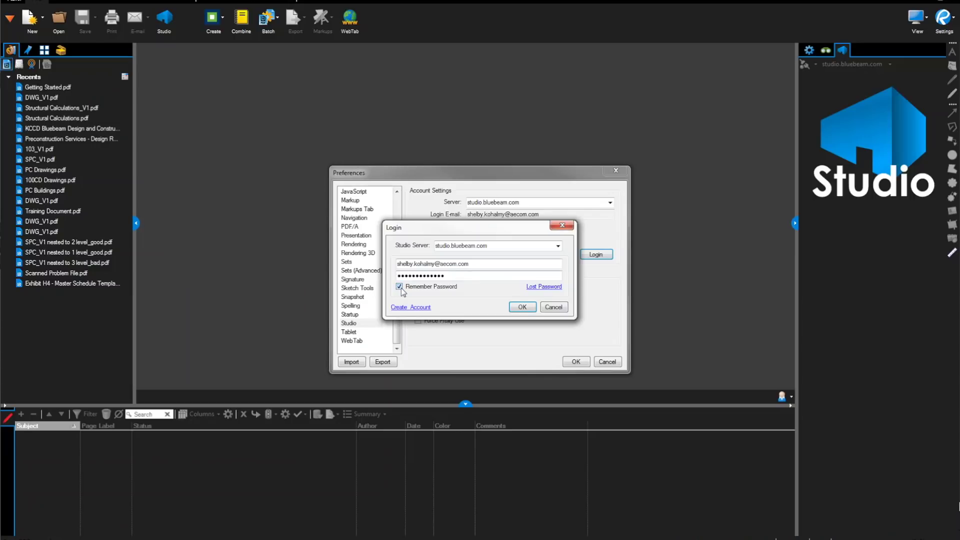
pyautogui.click(532, 308)
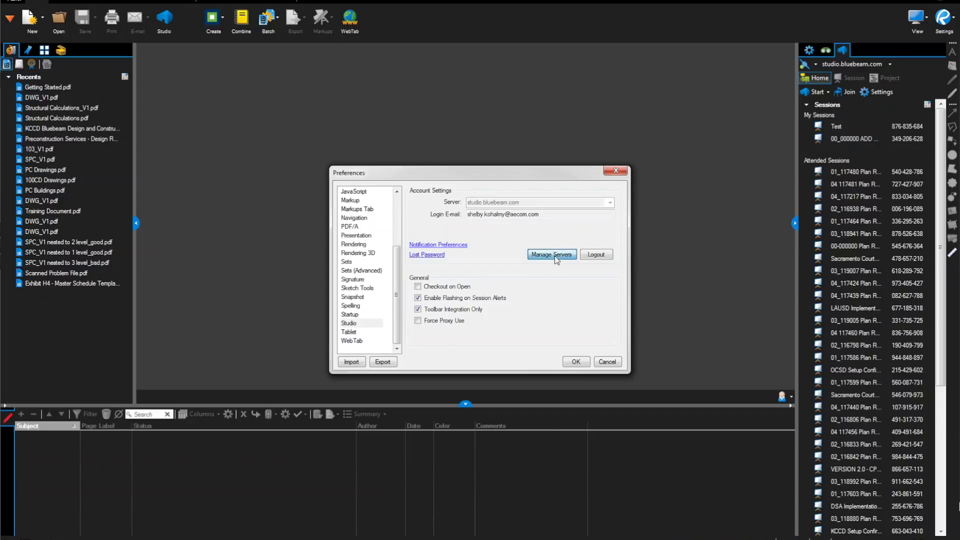
# - Review the studio.bluebeam.com server profile in the saved server list
pyautogui.click(552, 254)
pyautogui.click(492, 223)
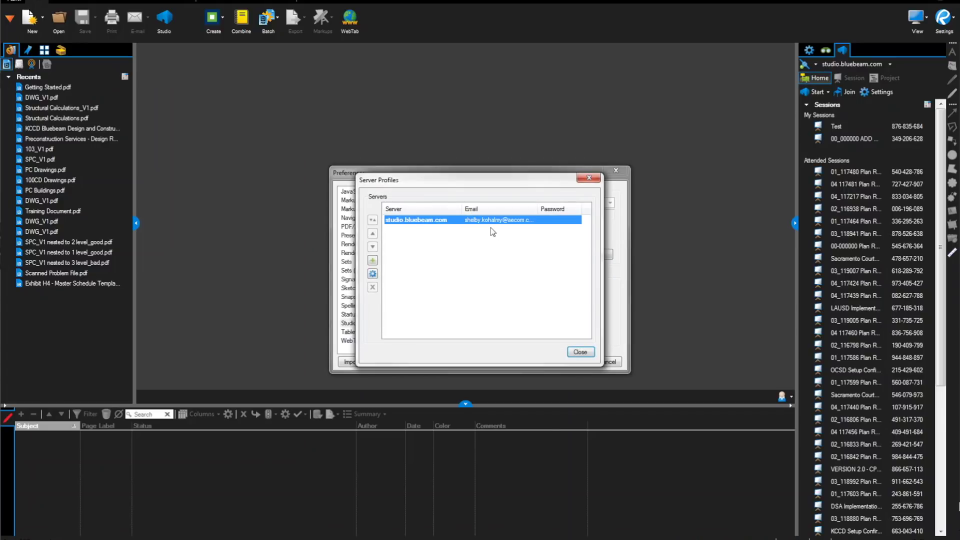
pyautogui.doubleClick(493, 221)
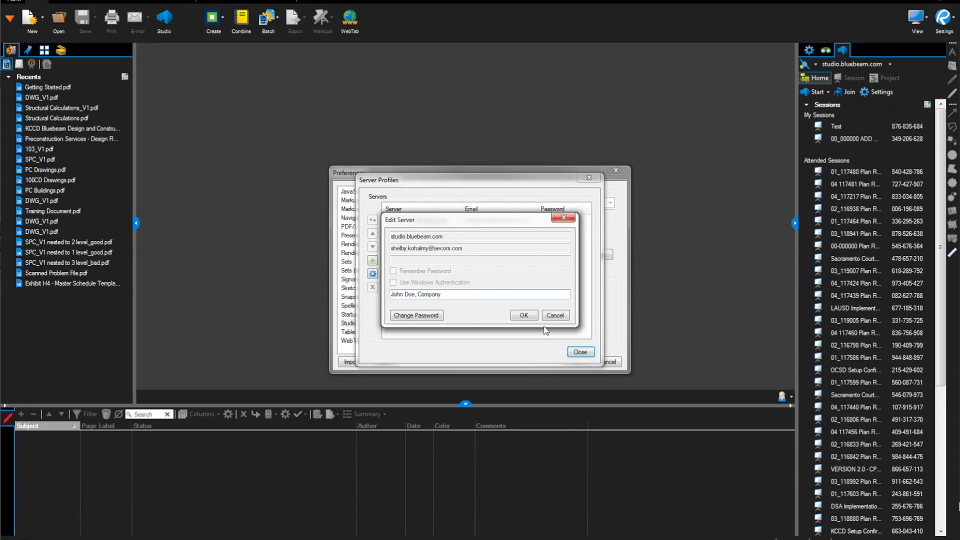
pyautogui.click(530, 315)
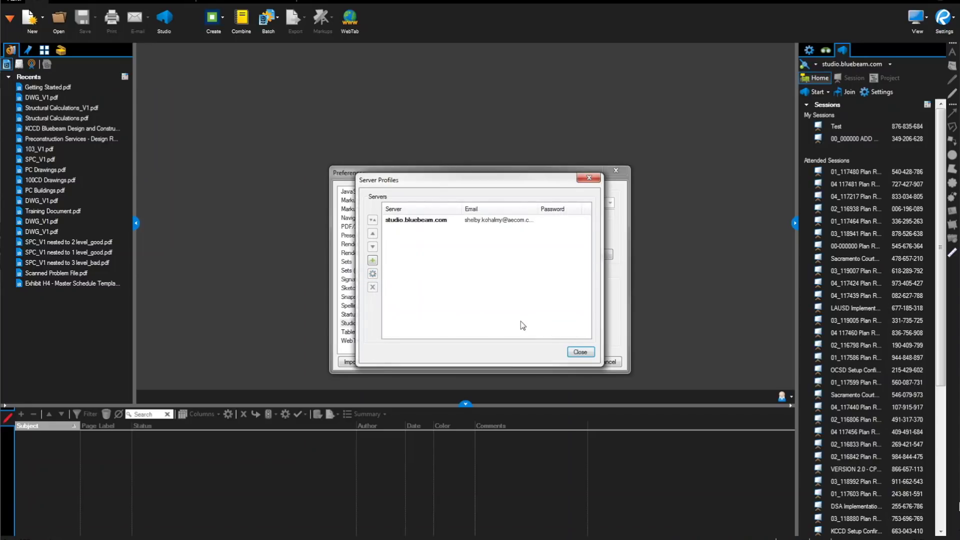
pyautogui.click(581, 352)
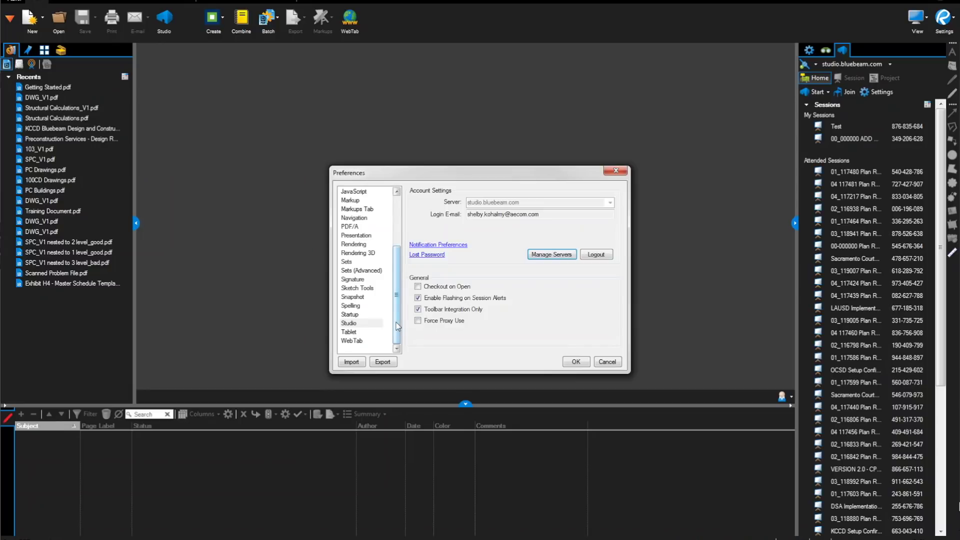
# - Turn on autosizing for text box and callout markups
pyautogui.click(353, 200)
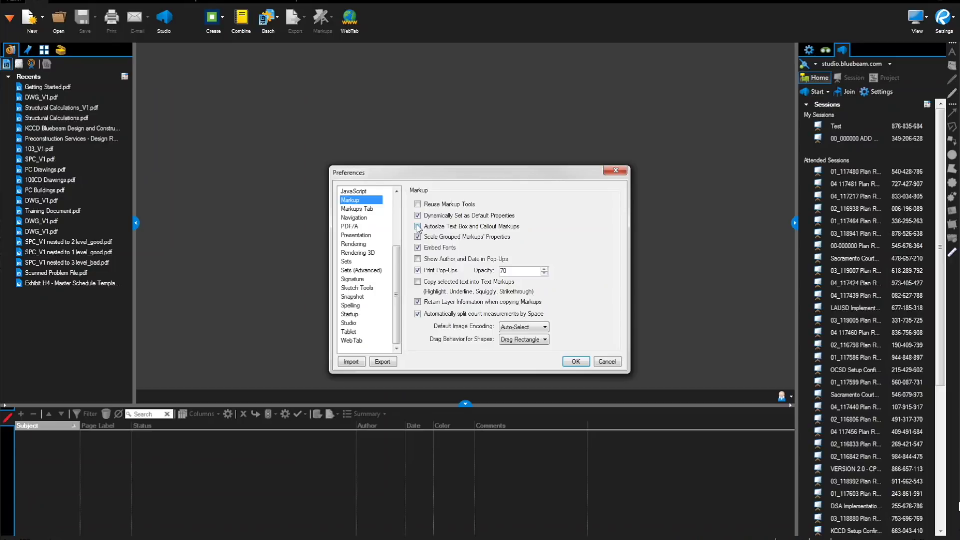
pyautogui.click(418, 227)
pyautogui.moveTo(397, 265); pyautogui.dragTo(404, 226)
# - Change the General user name to the person's name plus company and apply it
pyautogui.click(356, 217)
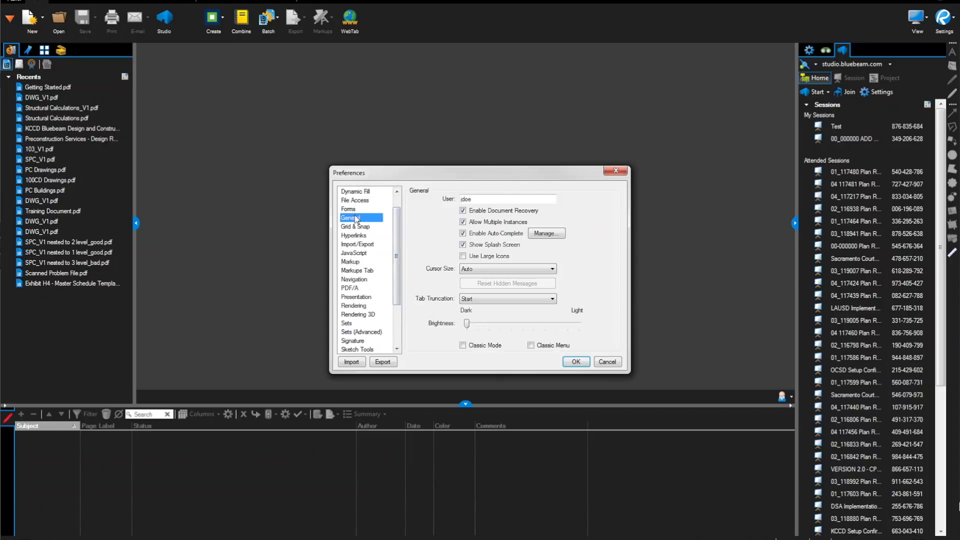
pyautogui.moveTo(474, 199); pyautogui.dragTo(445, 200)
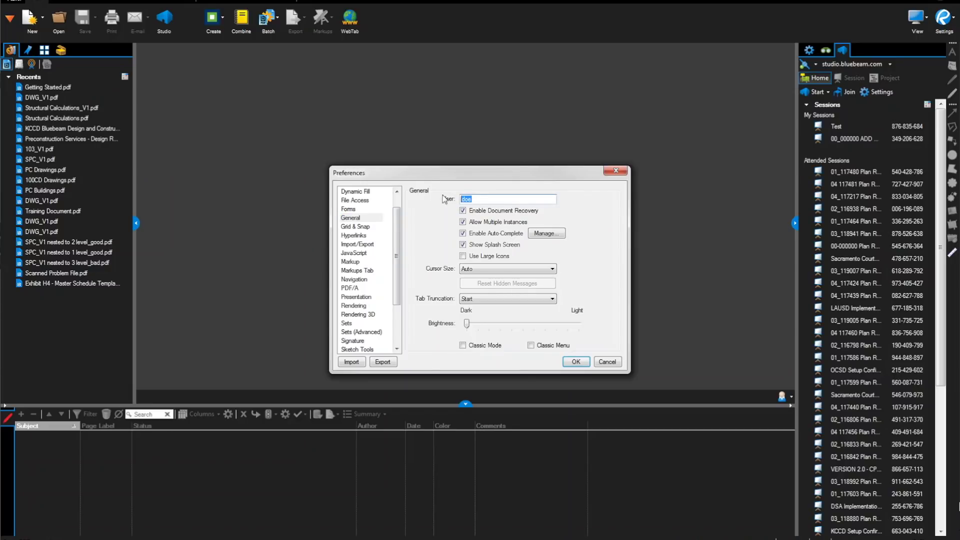
pyautogui.write('John Doe, Company')
pyautogui.press('Return')
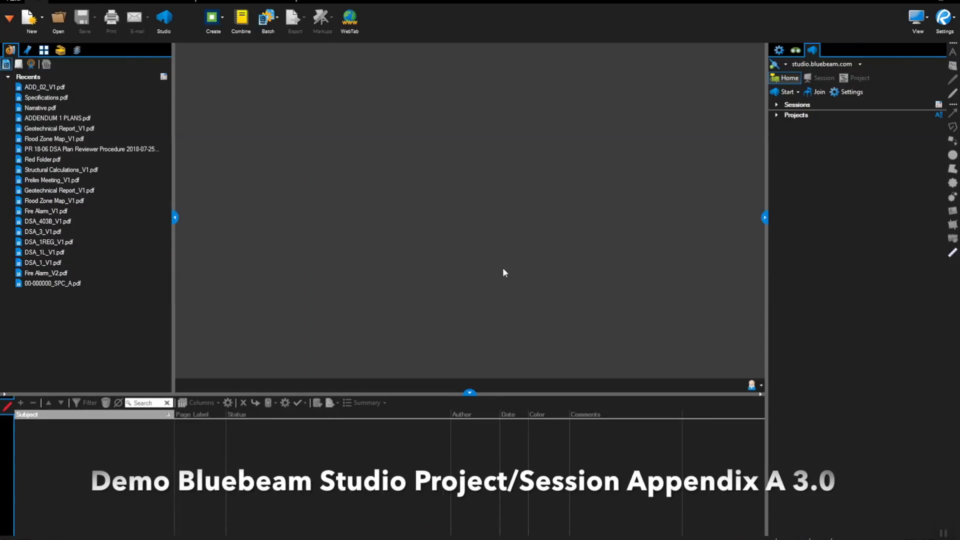
pyautogui.click(821, 92)
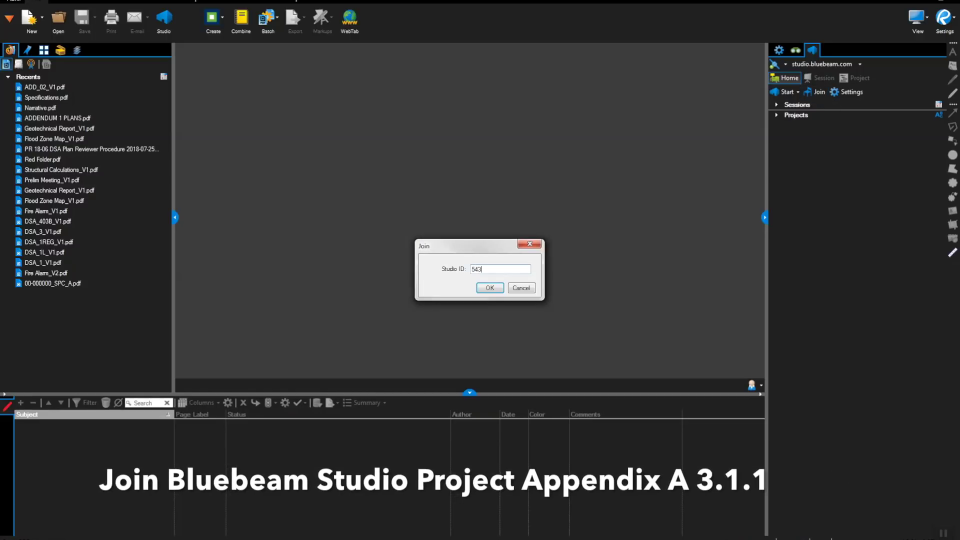
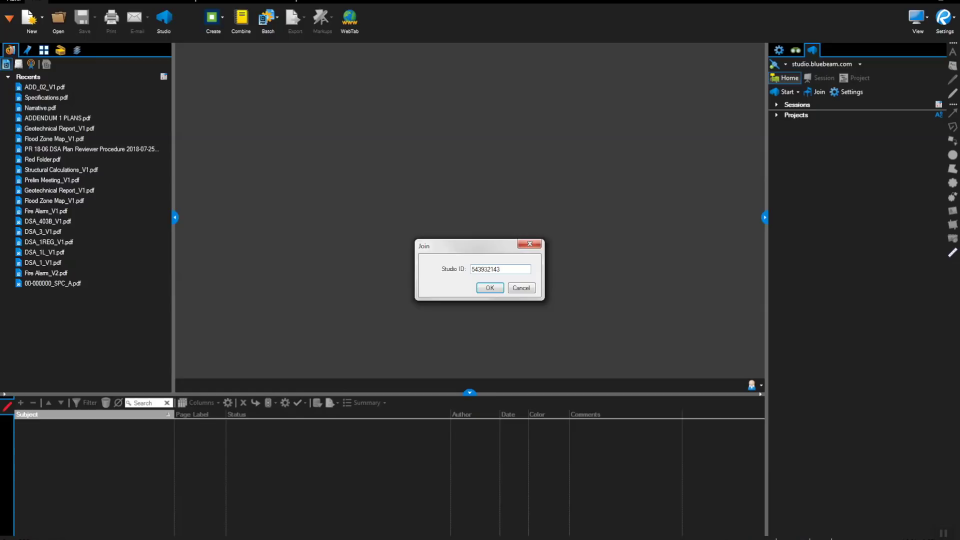
pyautogui.click(490, 286)
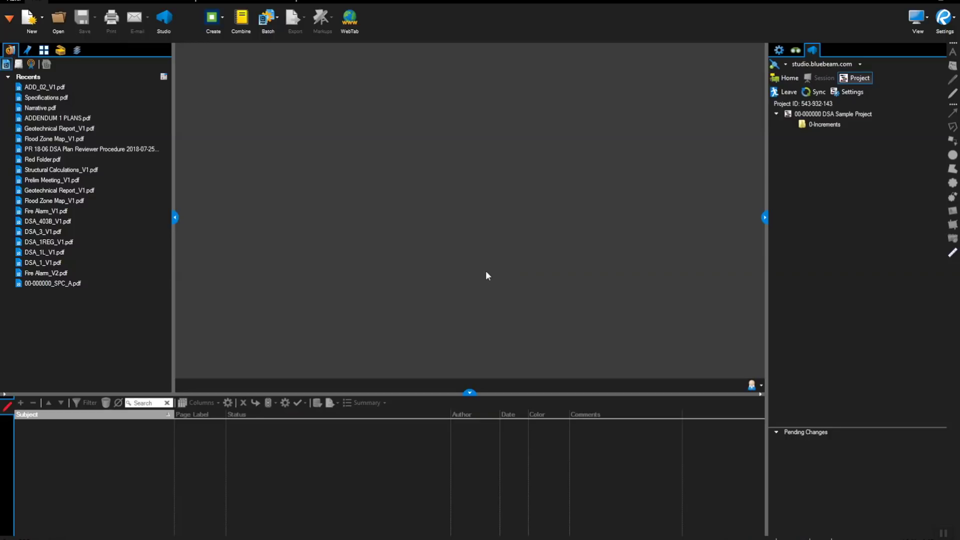
# - Expand the 0-Increments, A. Submissions and C. Approval folders in the project tree
pyautogui.click(826, 124)
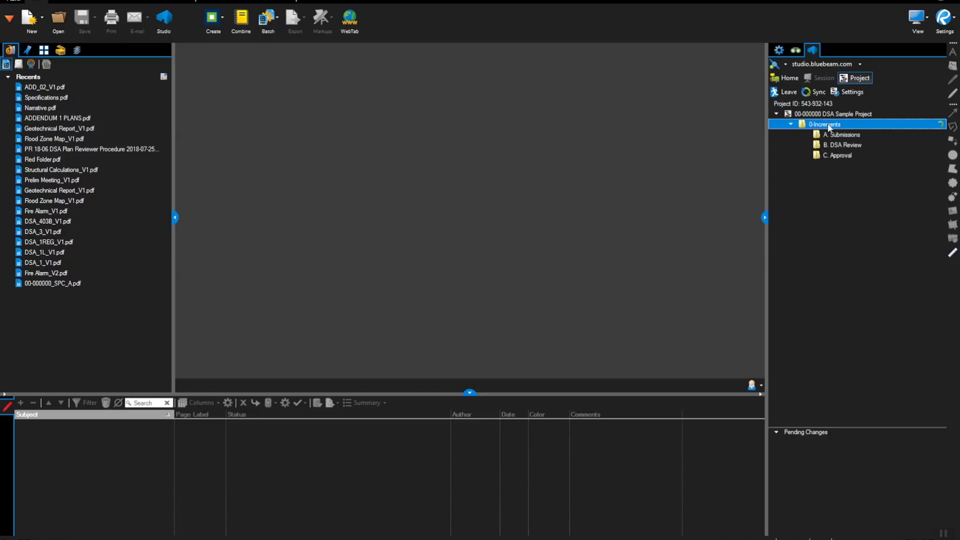
pyautogui.click(830, 145)
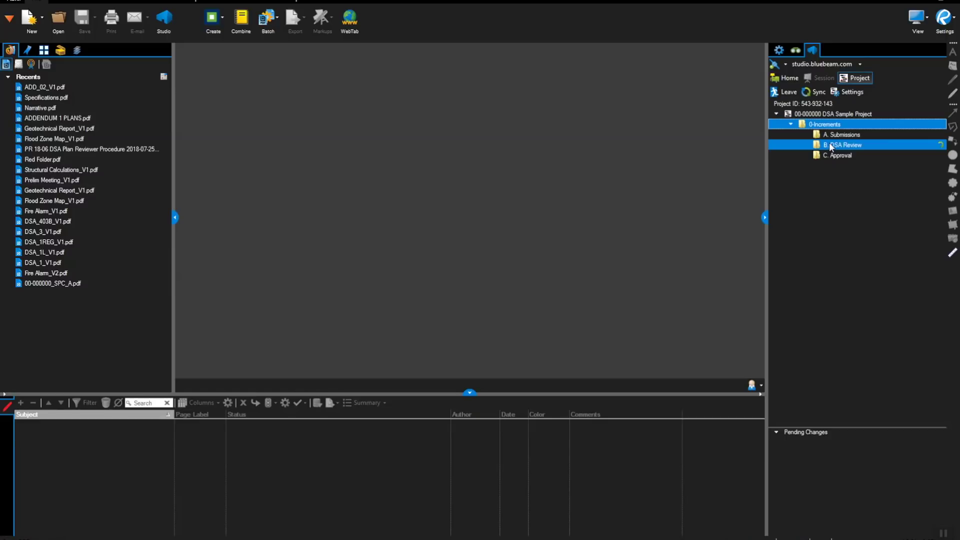
pyautogui.click(833, 134)
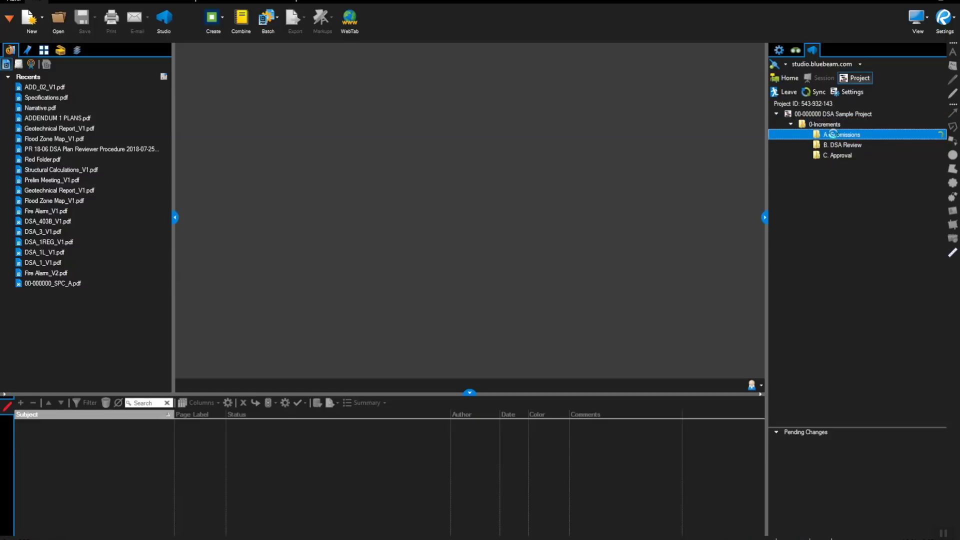
pyautogui.click(830, 176)
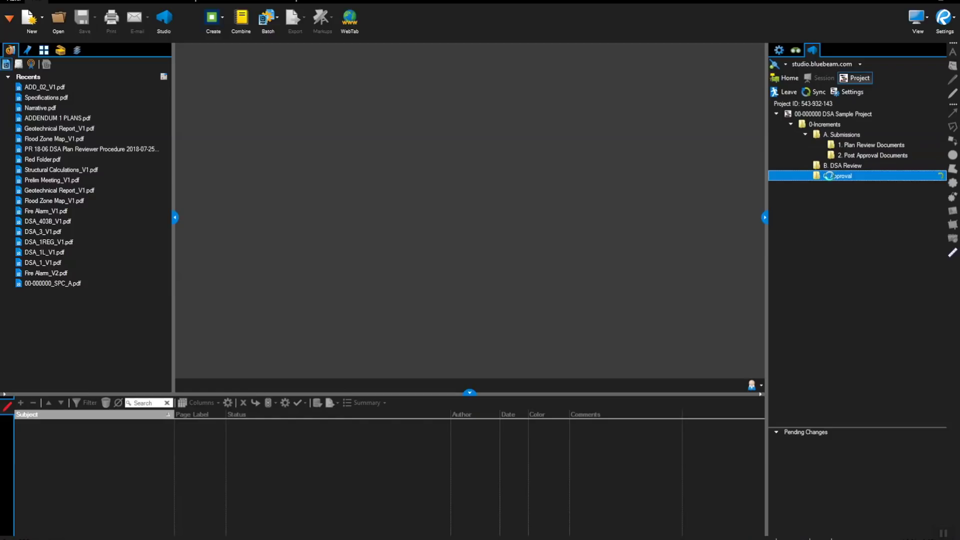
pyautogui.click(833, 168)
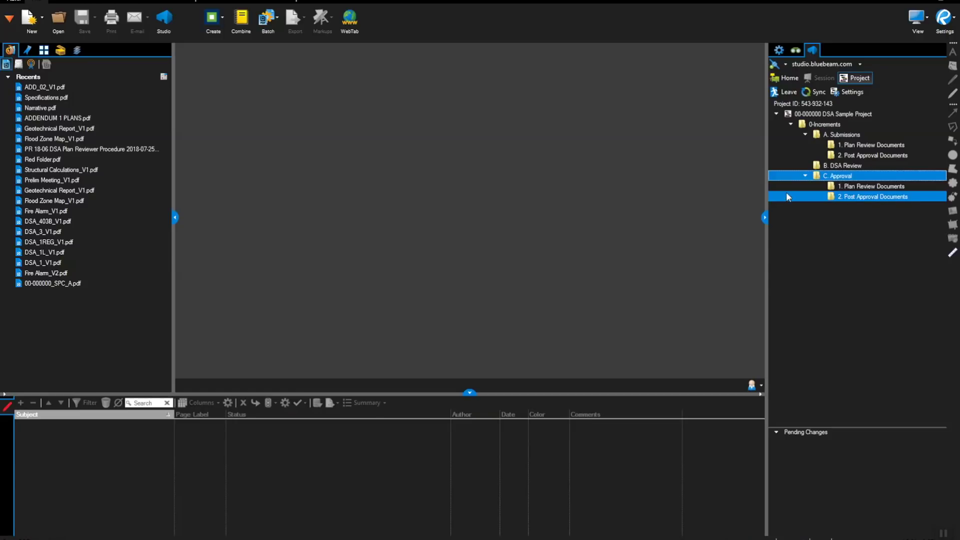
# - Open 1. Plan Review Documents, select 2. Post Approval Documents, then leave the project
pyautogui.click(830, 145)
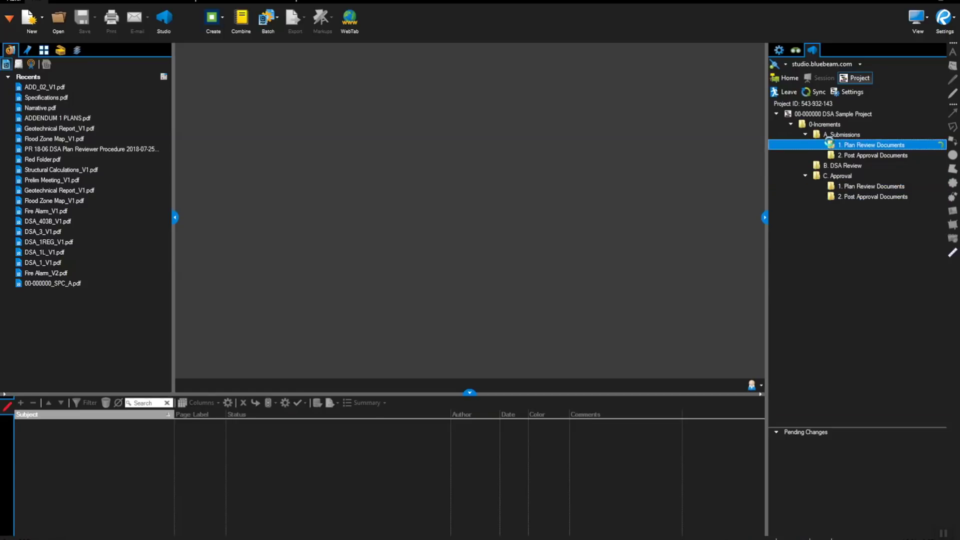
pyautogui.doubleClick(831, 145)
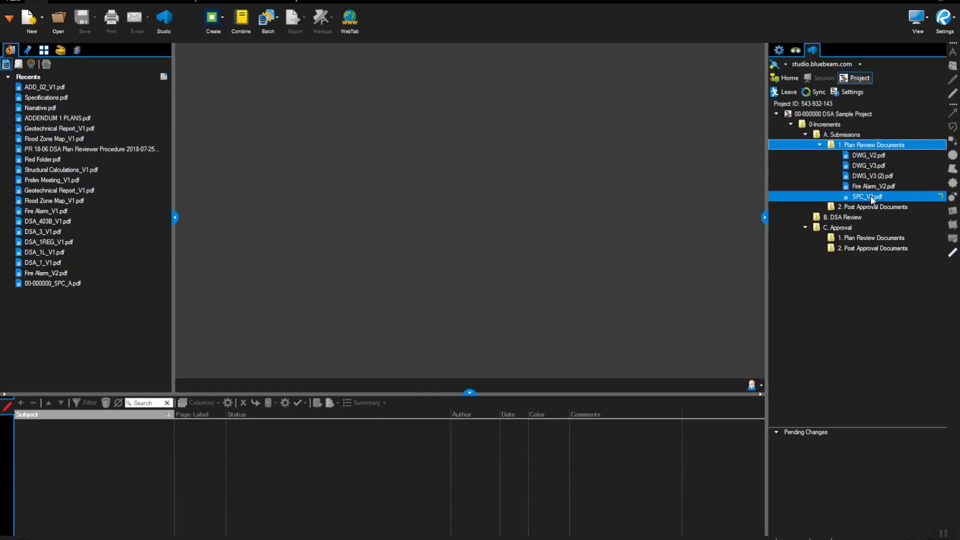
pyautogui.moveTo(871, 198)
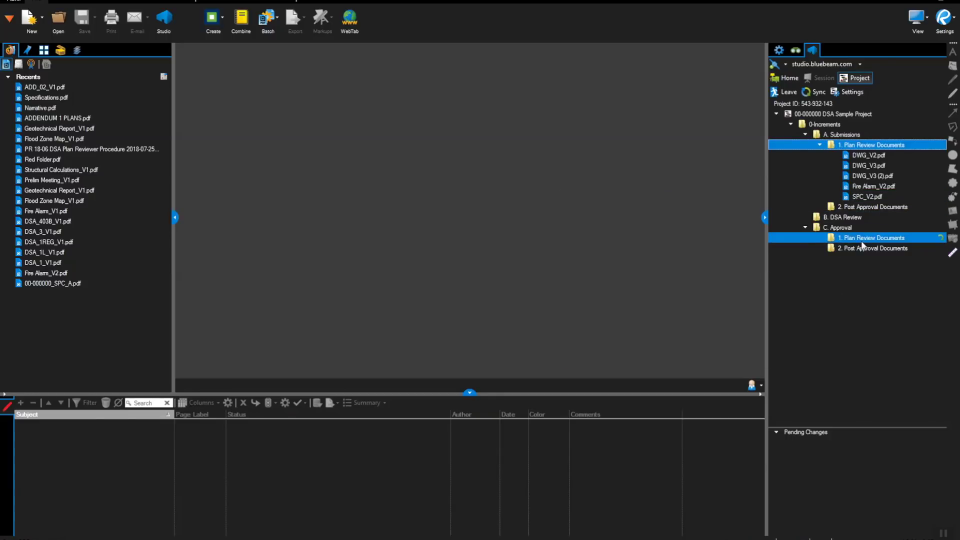
pyautogui.click(860, 207)
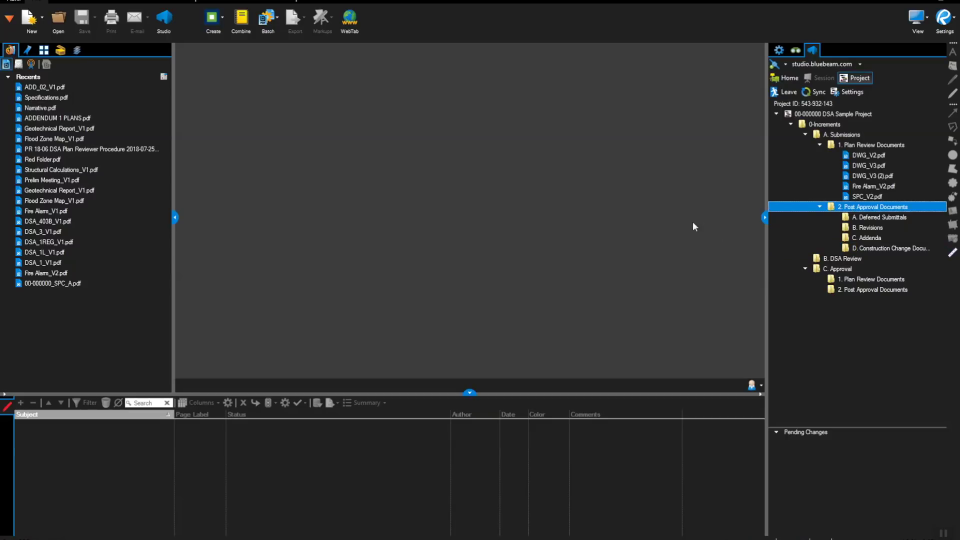
pyautogui.click(781, 80)
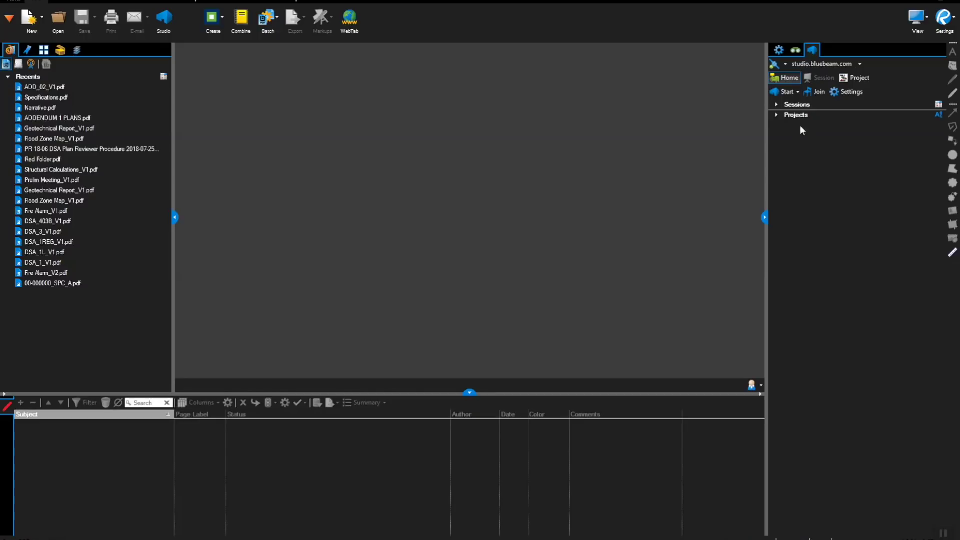
pyautogui.click(816, 92)
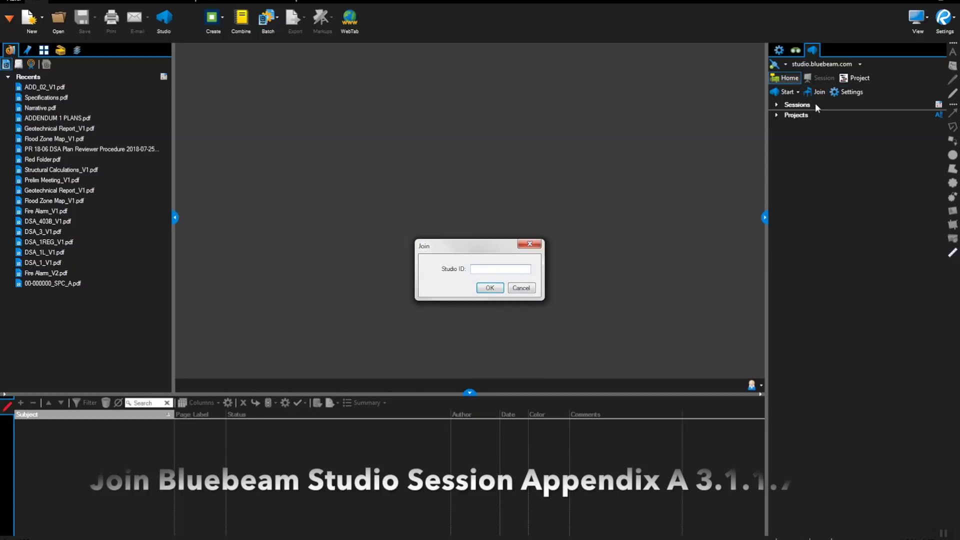
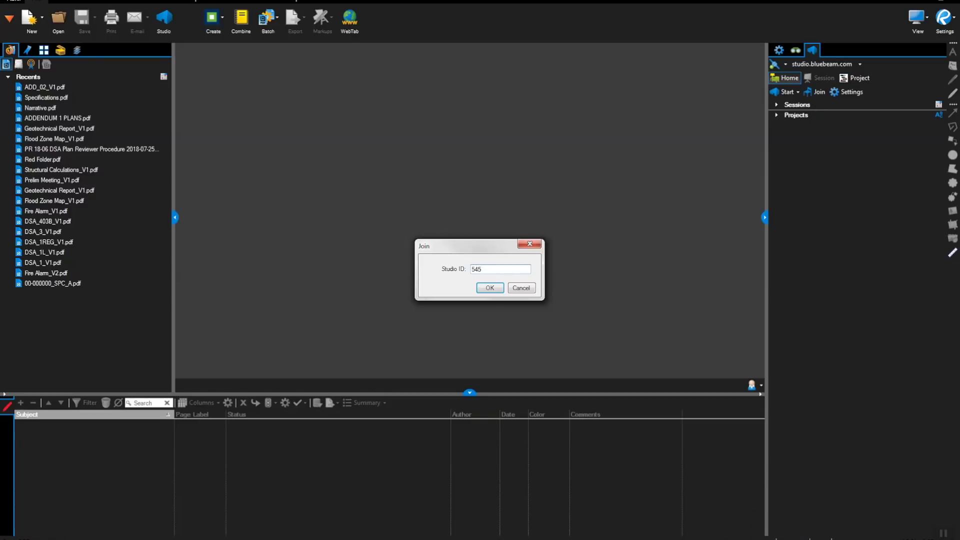
pyautogui.press('Return')
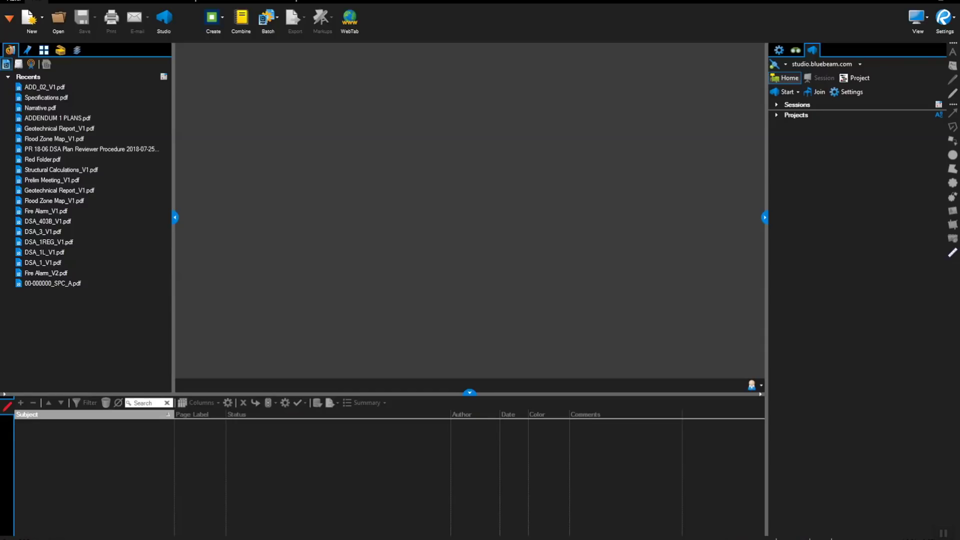
# - Leave the current session and list the sessions available for the DSA Sample Project
pyautogui.click(782, 90)
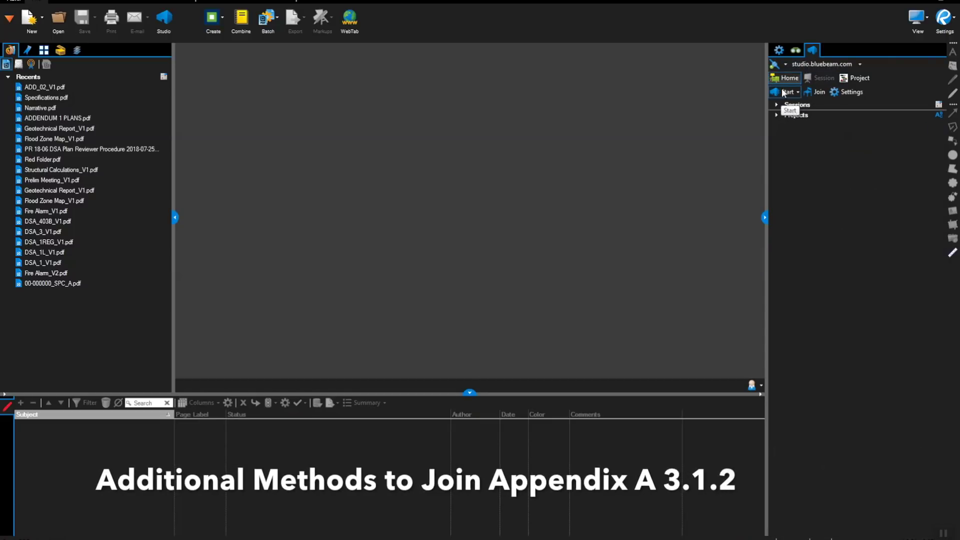
pyautogui.click(855, 78)
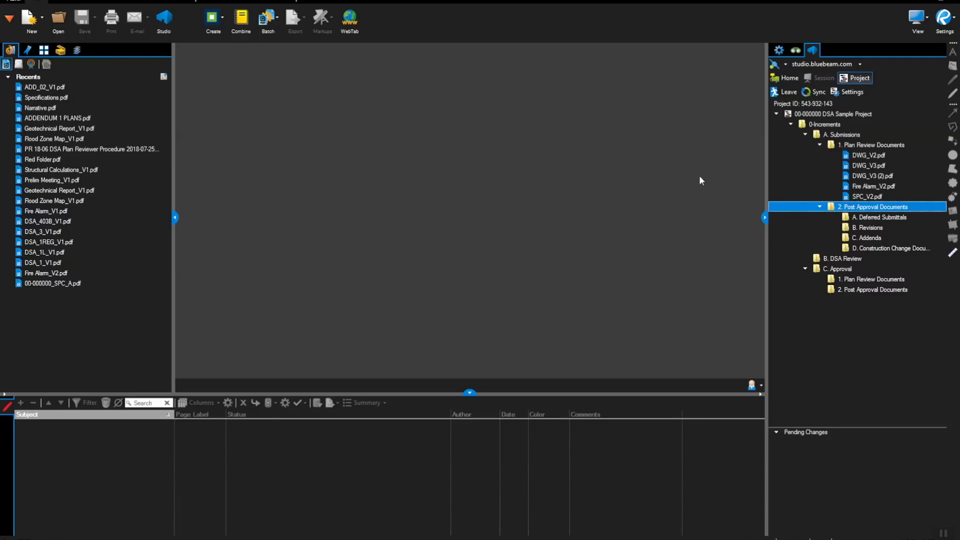
pyautogui.click(810, 115)
pyautogui.rightClick(809, 115)
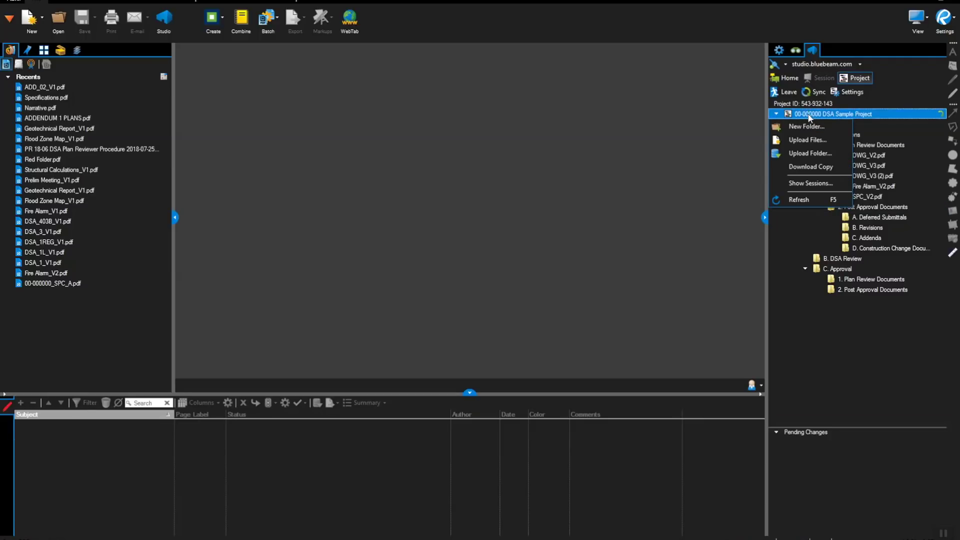
pyautogui.click(811, 183)
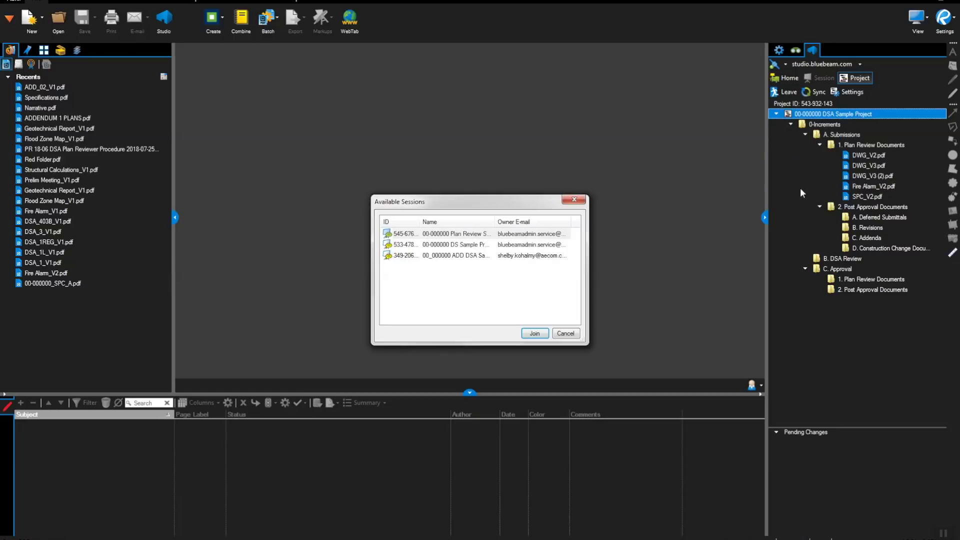
# - Join the 00-000000 Plan Review Sample Project session, then leave it
pyautogui.click(466, 234)
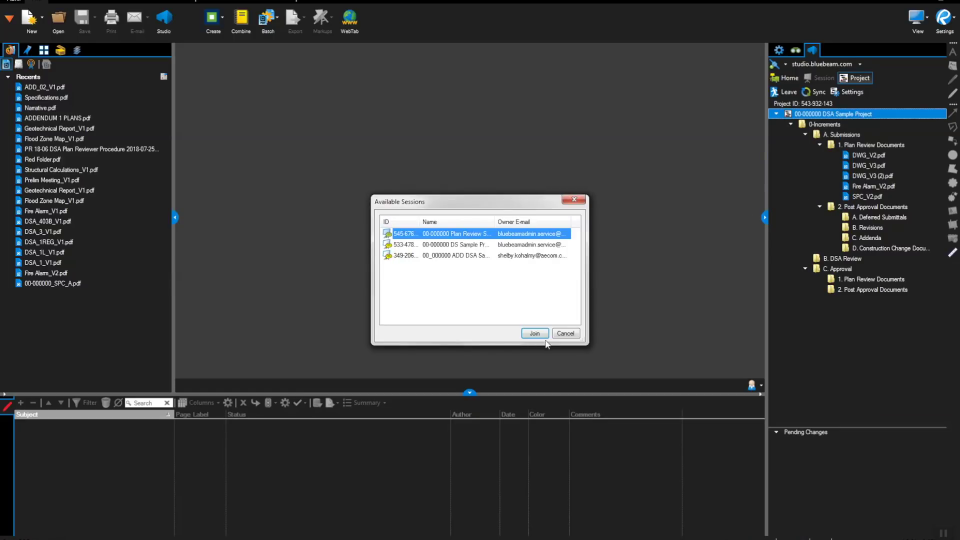
pyautogui.click(531, 335)
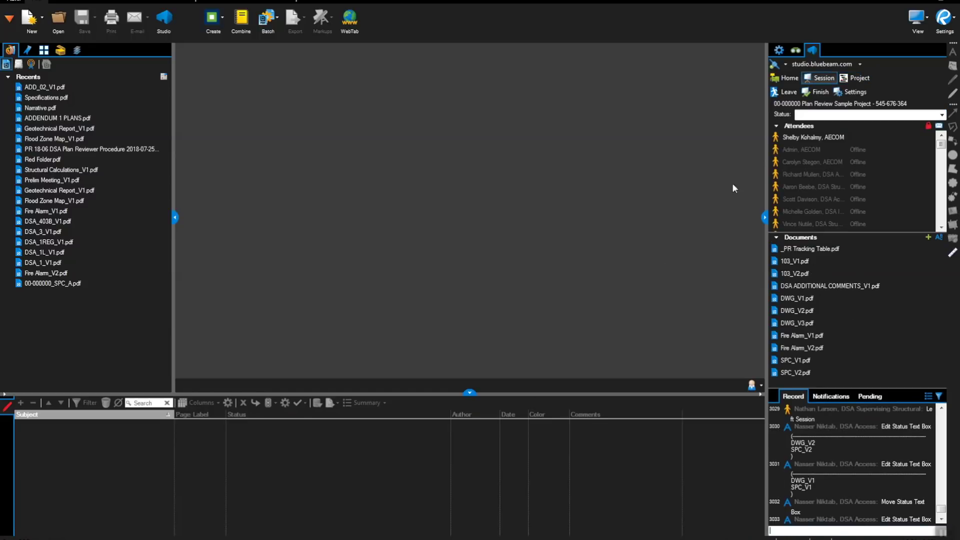
pyautogui.click(789, 93)
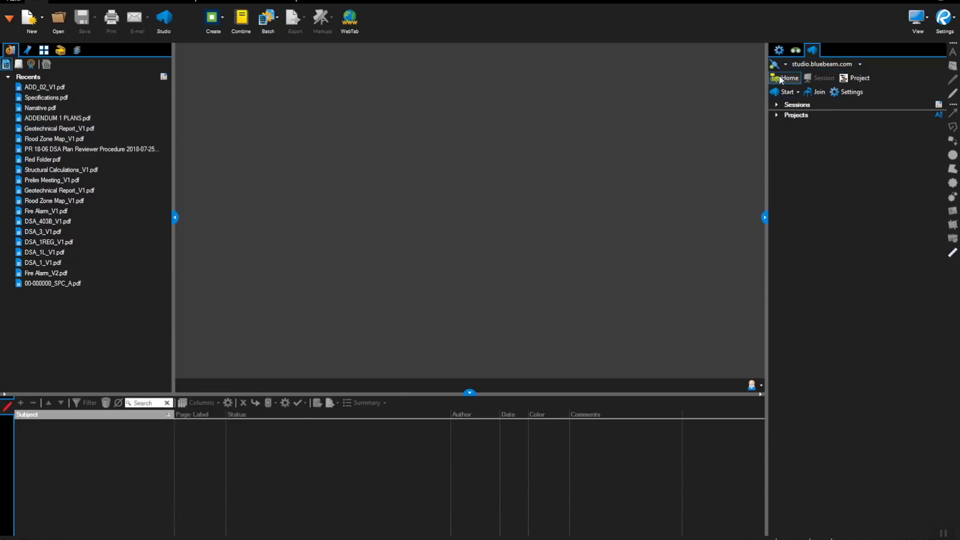
# - Rejoin 00-000000 Plan Review Sample Project from Attended Sessions under the expanded Sessions list
pyautogui.click(776, 105)
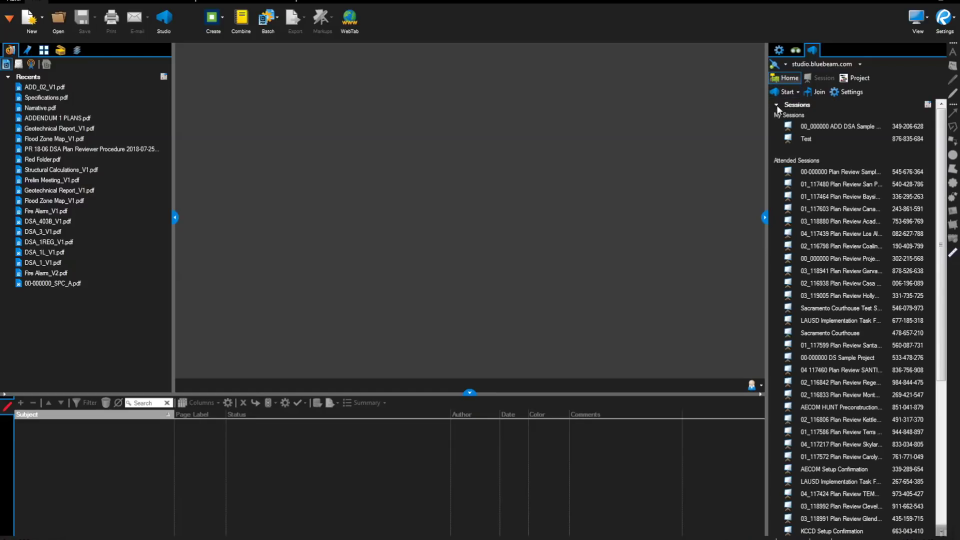
pyautogui.doubleClick(814, 173)
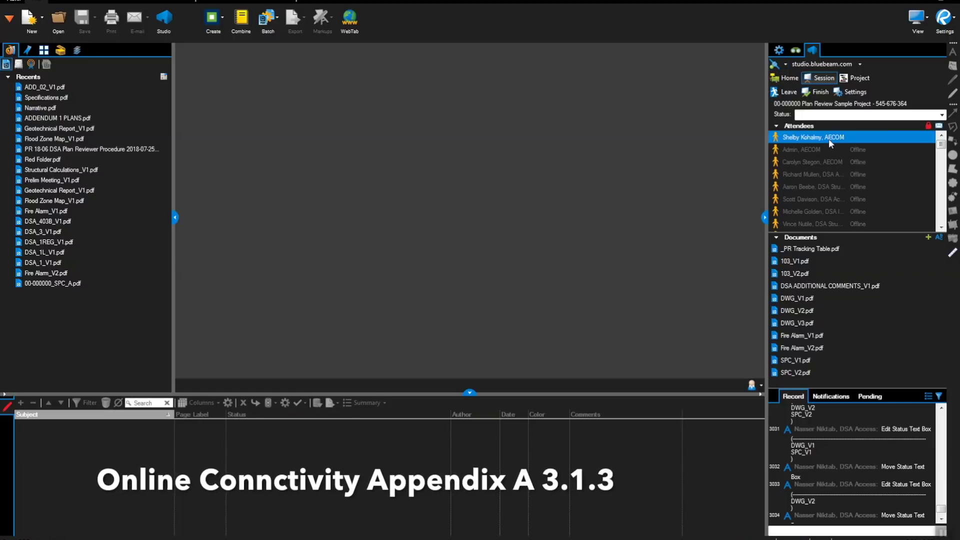
pyautogui.moveTo(829, 140)
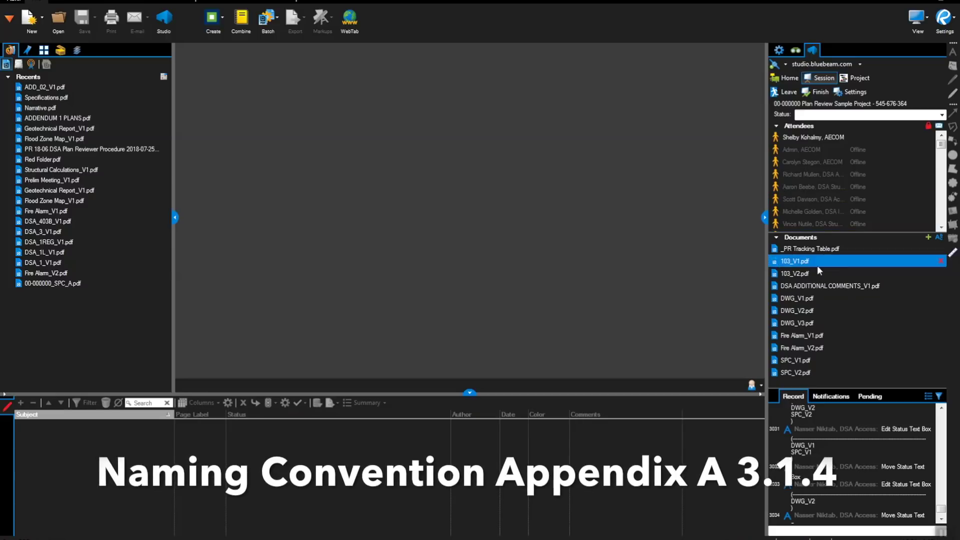
# - Open DWG_V1.pdf from the session and use its bookmarks to view the M-411 Mechanical Roof Plan and E-102 Power Plan sheets
pyautogui.doubleClick(805, 298)
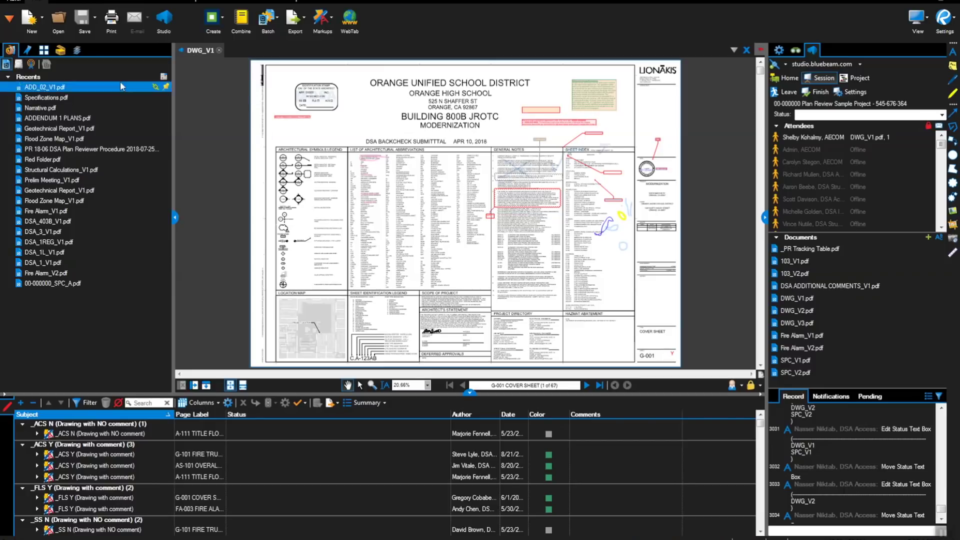
pyautogui.click(27, 49)
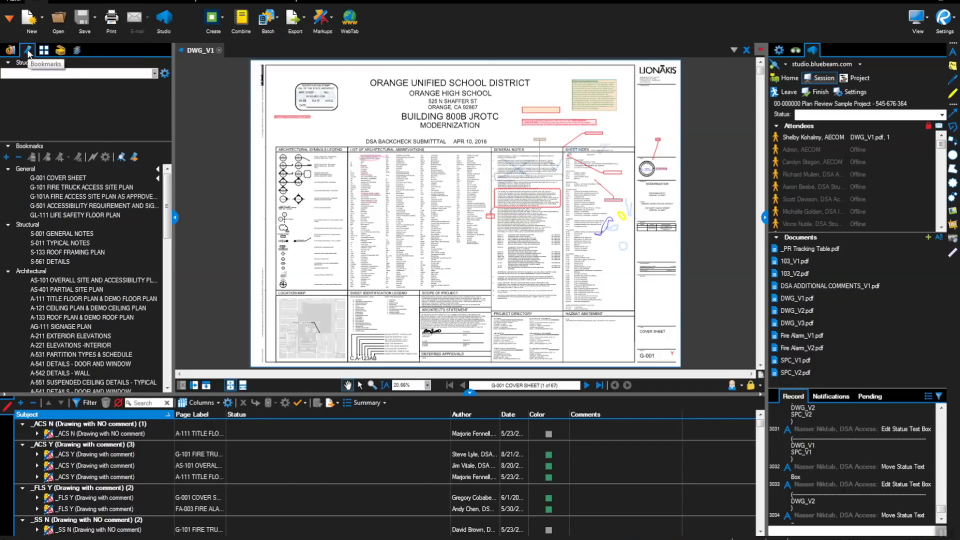
pyautogui.moveTo(167, 178); pyautogui.dragTo(154, 282)
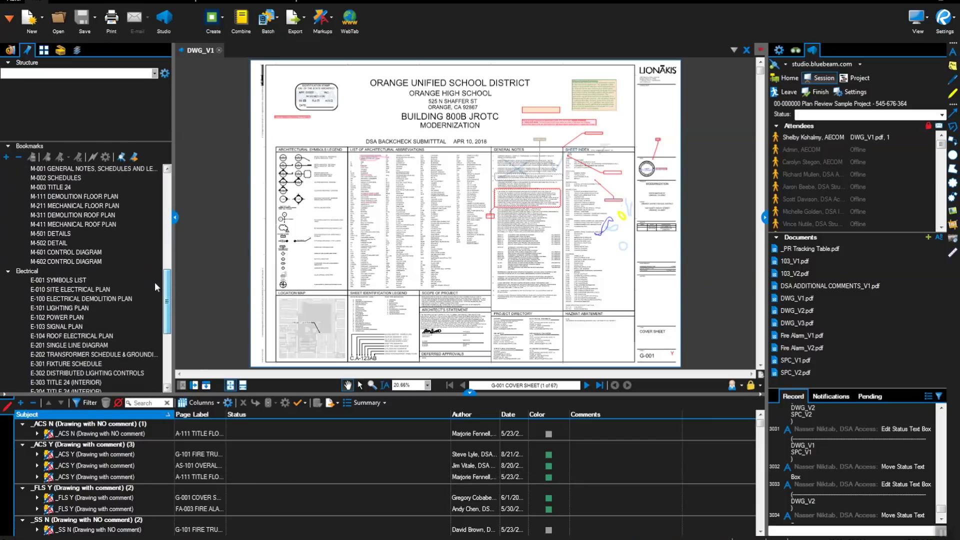
pyautogui.click(76, 224)
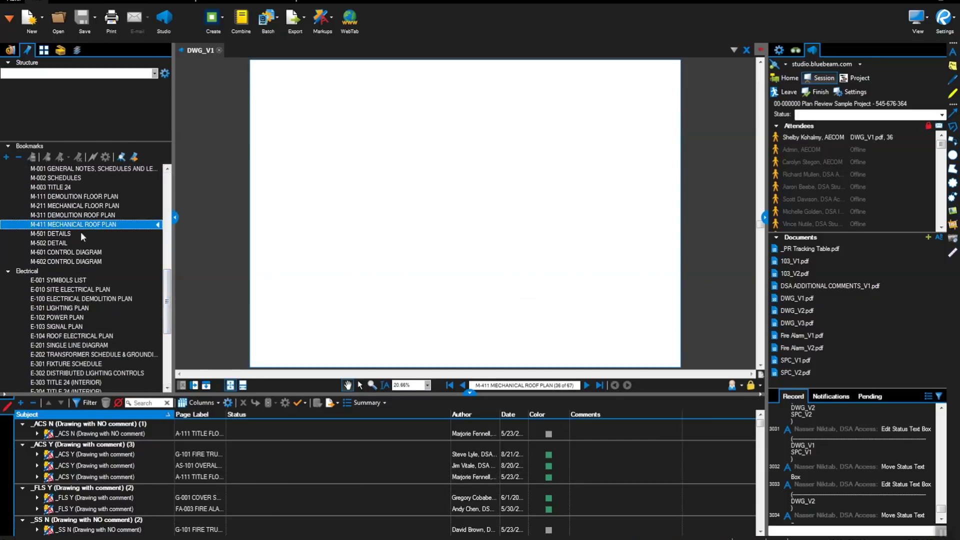
pyautogui.click(73, 318)
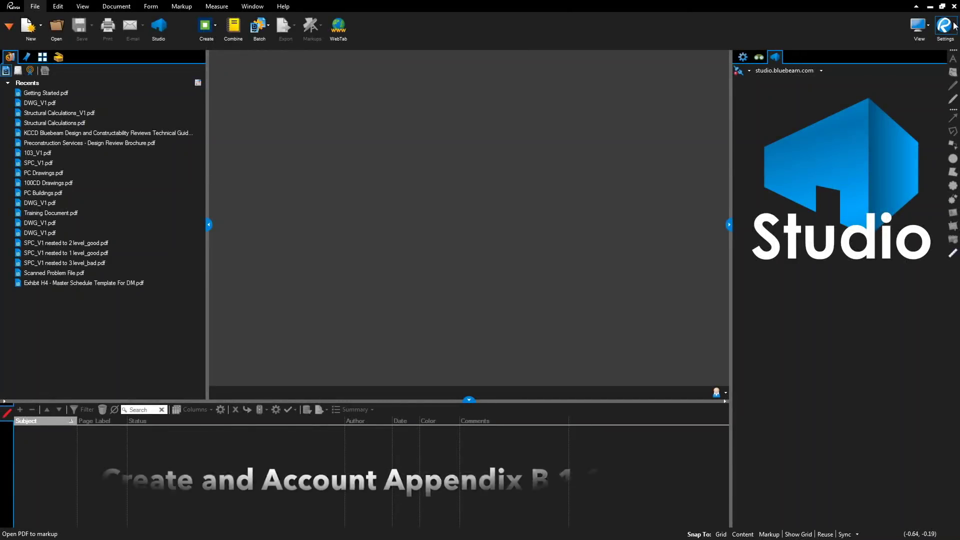
# - Go to the Studio preferences and switch the login prompt to creating a new account
pyautogui.click(955, 26)
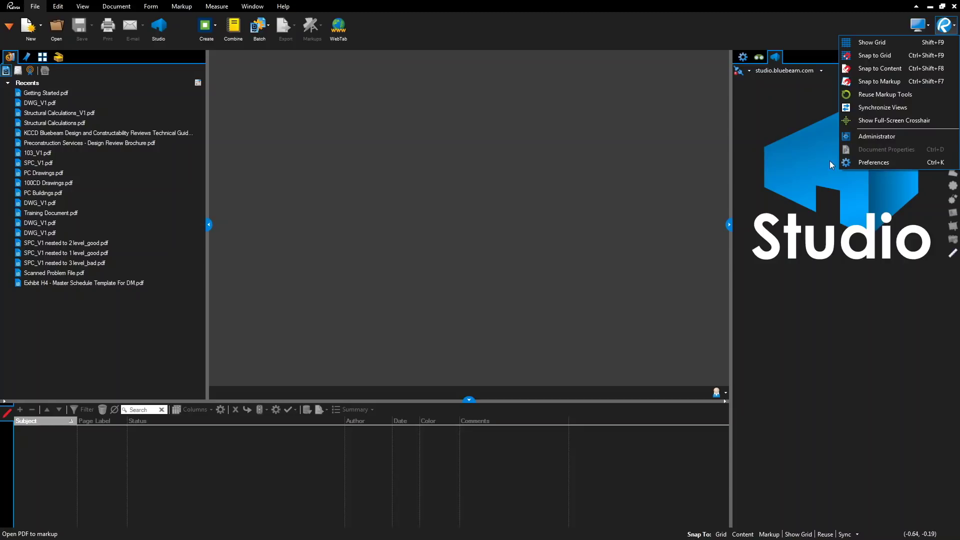
pyautogui.click(860, 163)
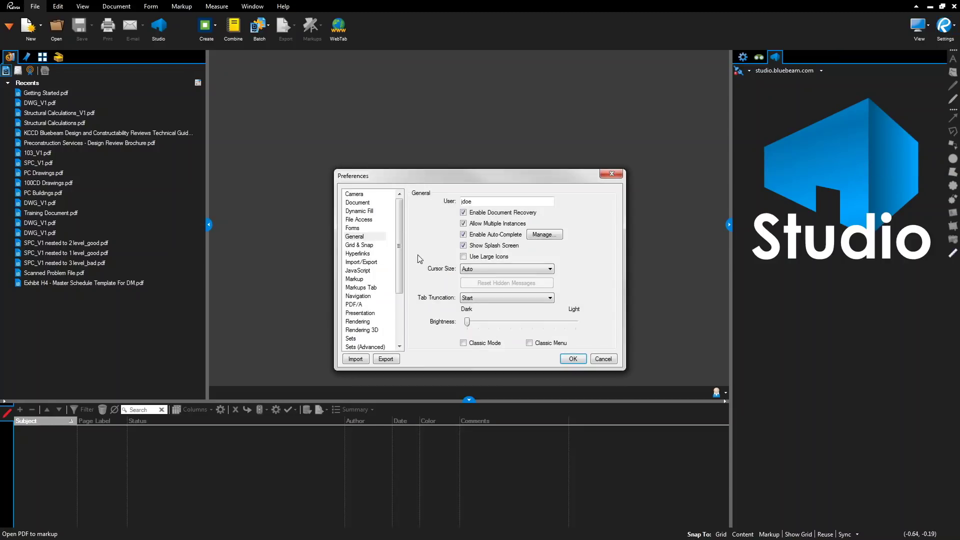
pyautogui.moveTo(400, 246); pyautogui.dragTo(402, 297)
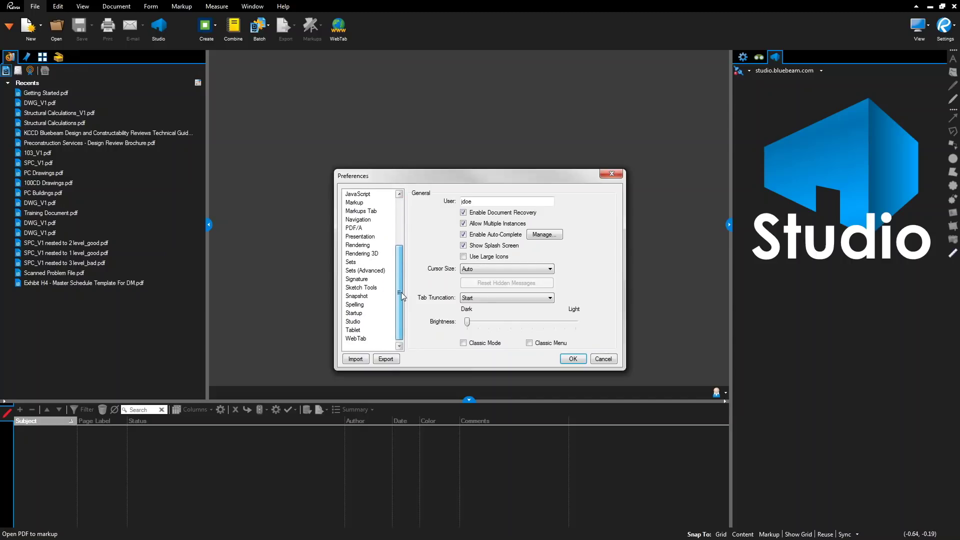
pyautogui.click(361, 323)
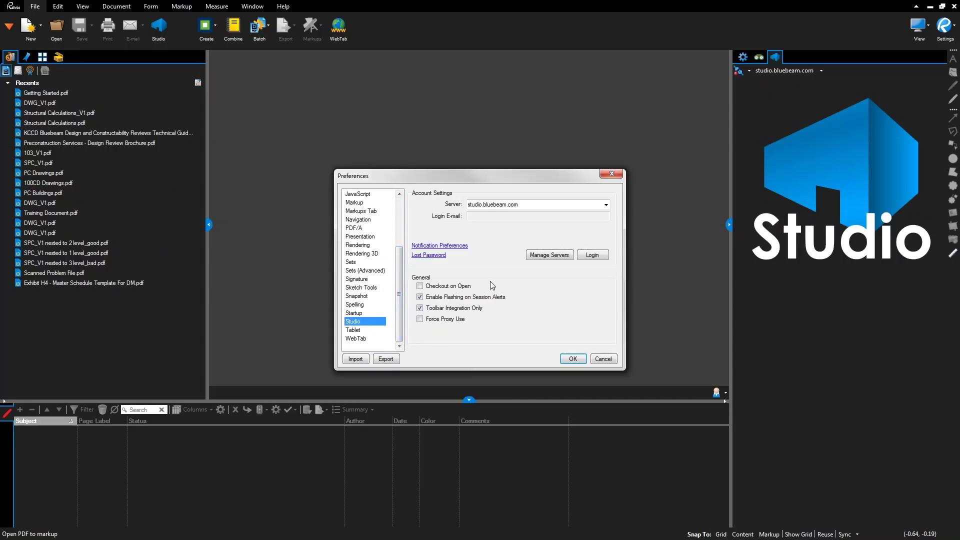
pyautogui.click(592, 256)
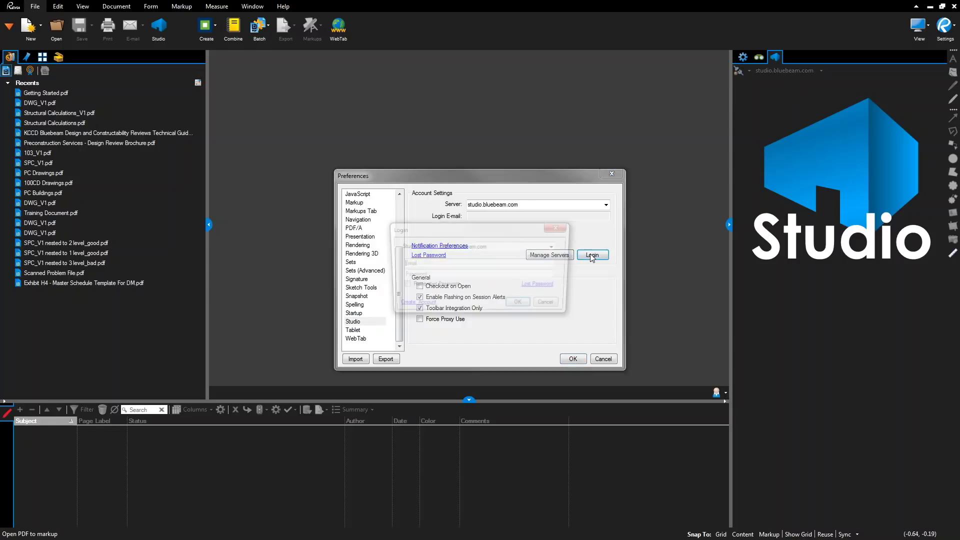
pyautogui.click(413, 306)
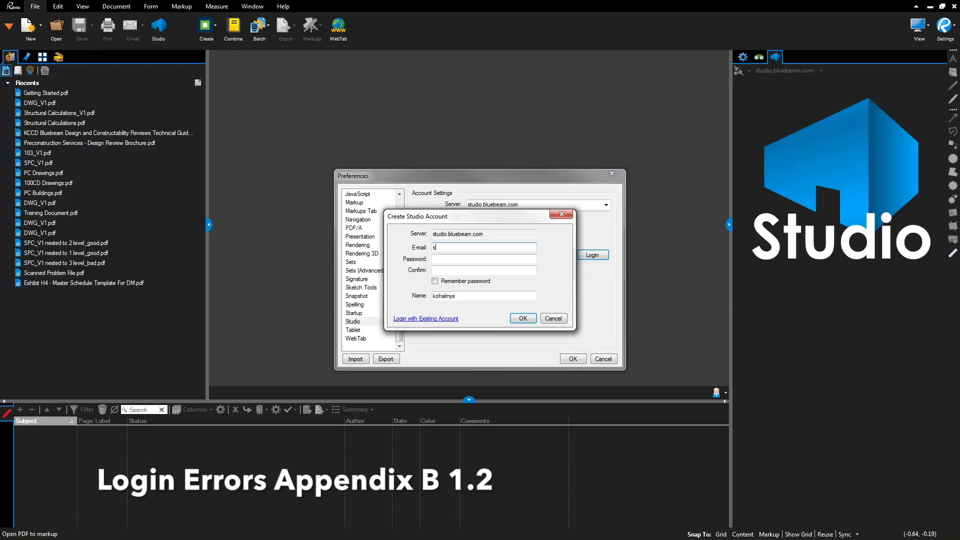
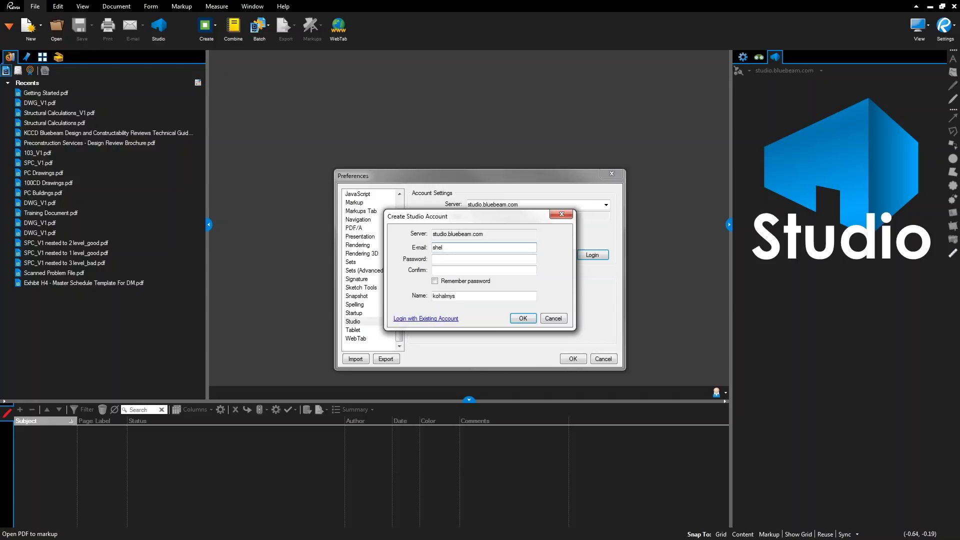
# - Enter the user's e-mail, password, and full name with company, submit, and dismiss the e-mail-in-use error
pyautogui.press('Tab')
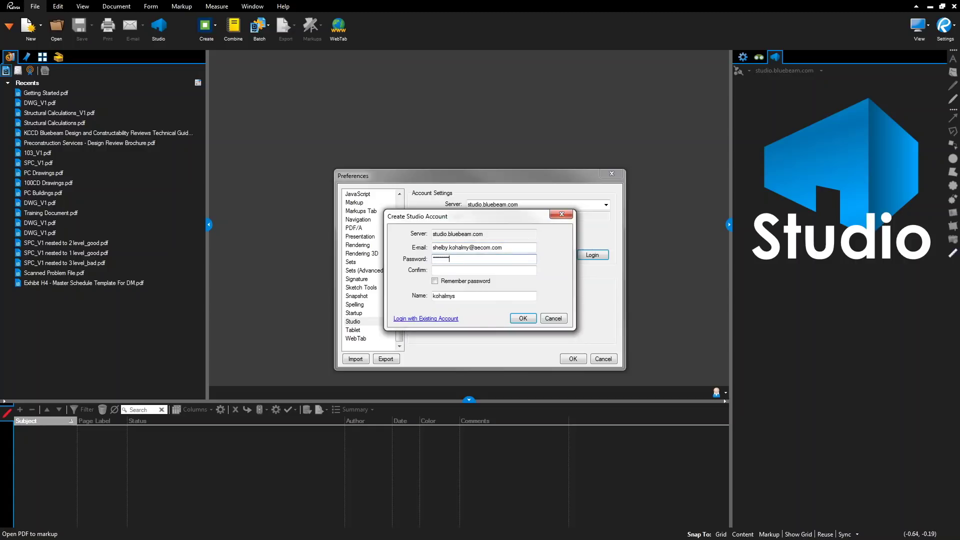
pyautogui.click(484, 270)
pyautogui.write('•••••••')
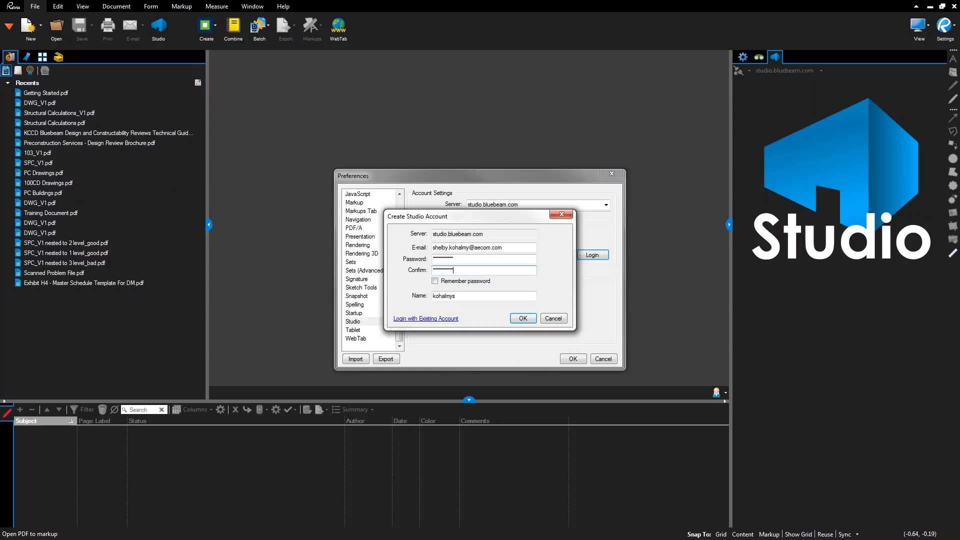
pyautogui.doubleClick(463, 296)
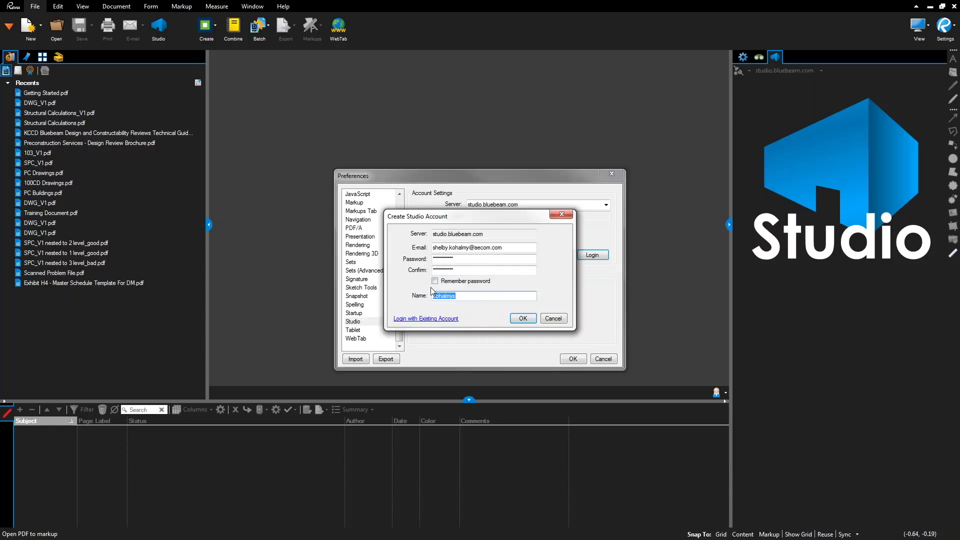
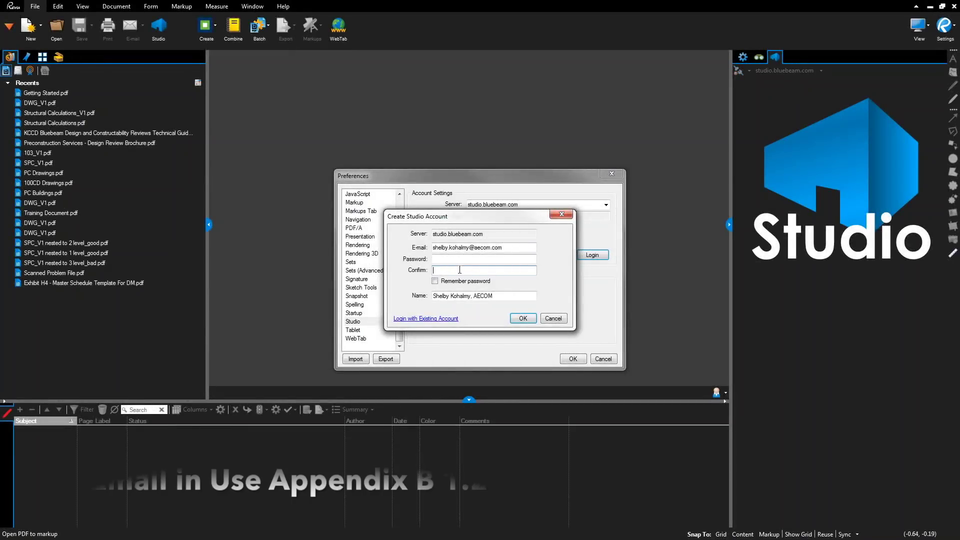
pyautogui.press('Return')
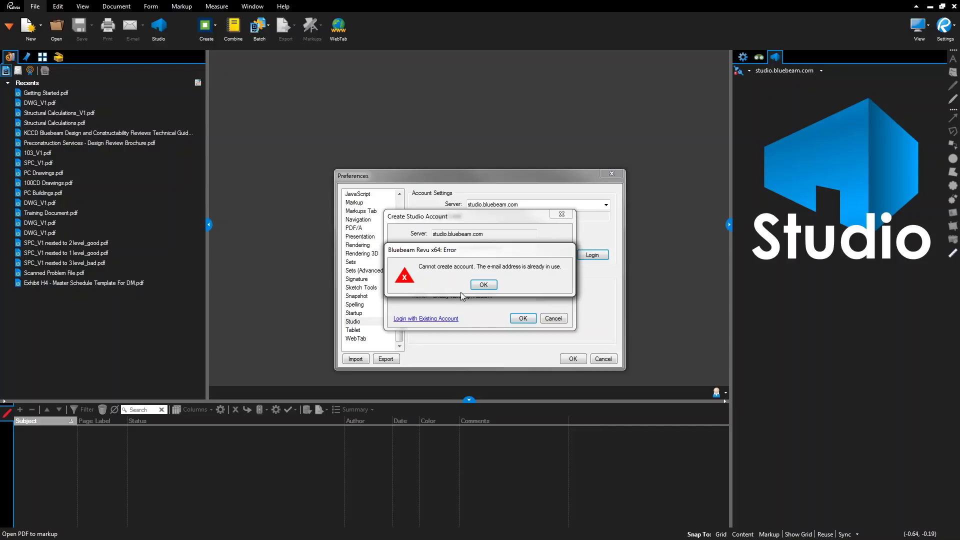
pyautogui.click(484, 285)
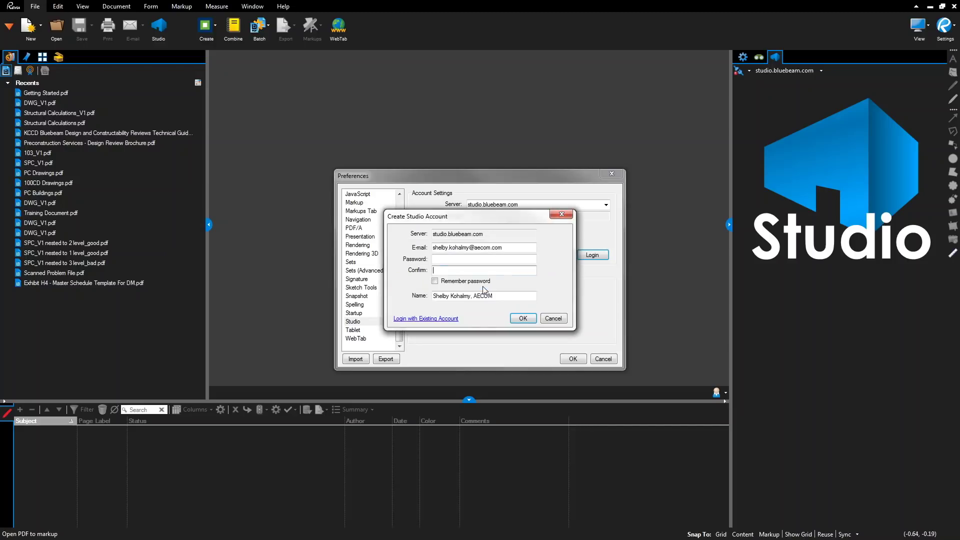
# - Enter the account e-mail under existing-account login, request a Lost Password reset, and cancel the login
pyautogui.click(432, 319)
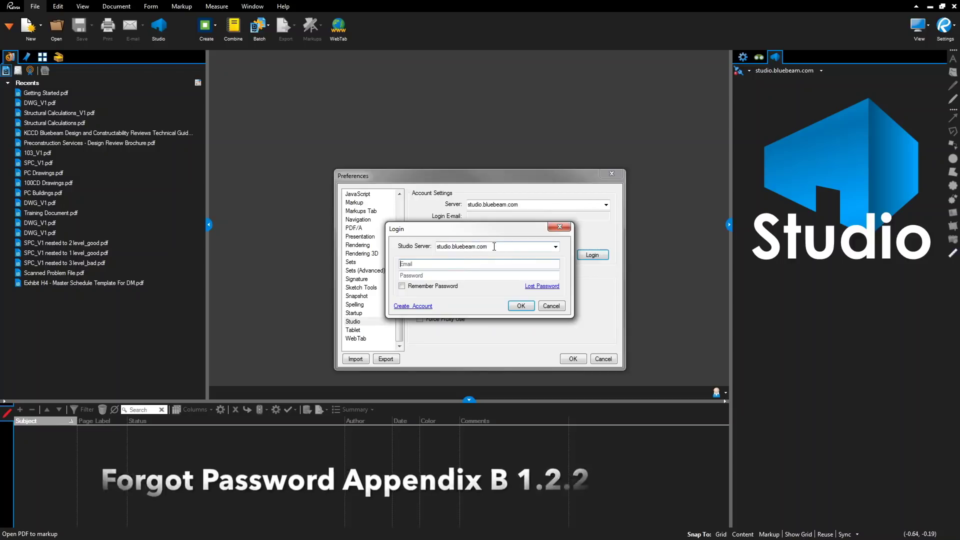
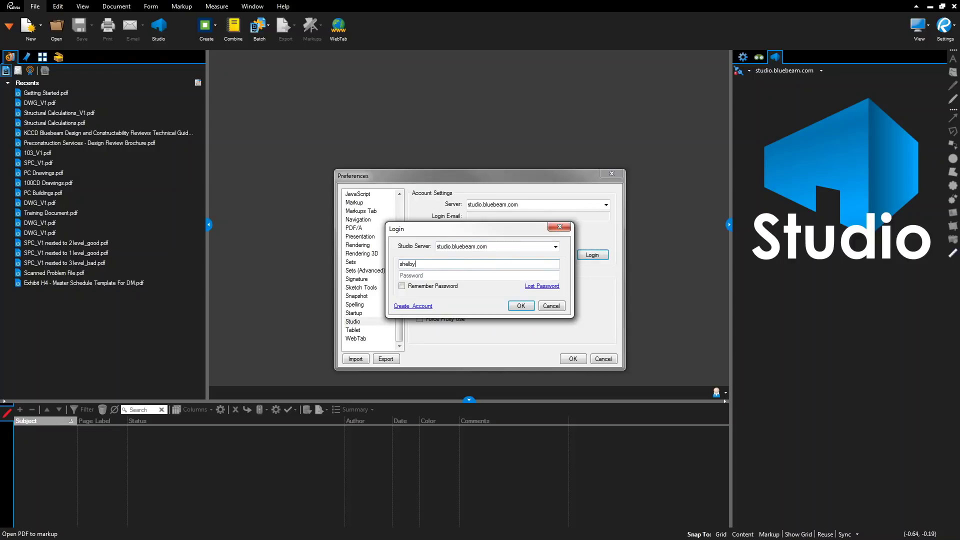
pyautogui.click(532, 287)
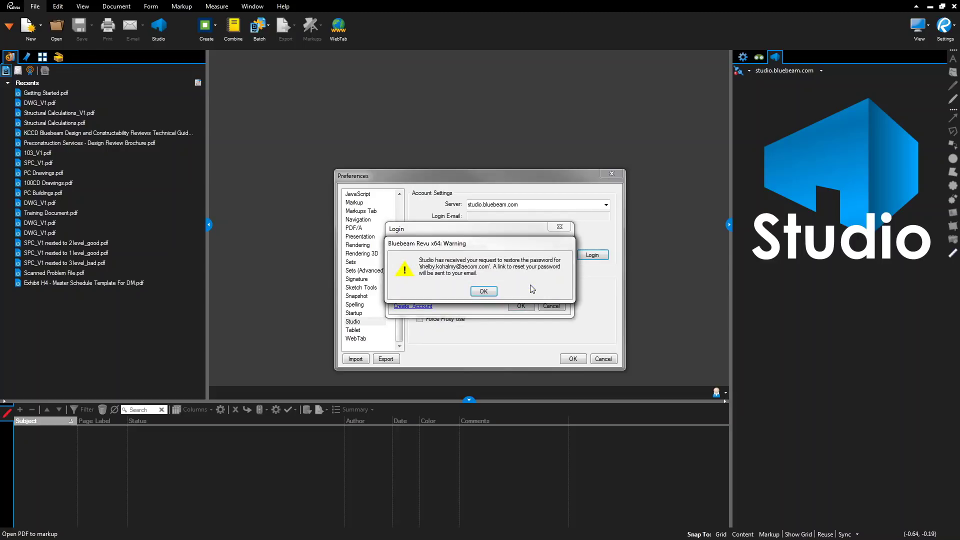
pyautogui.click(483, 292)
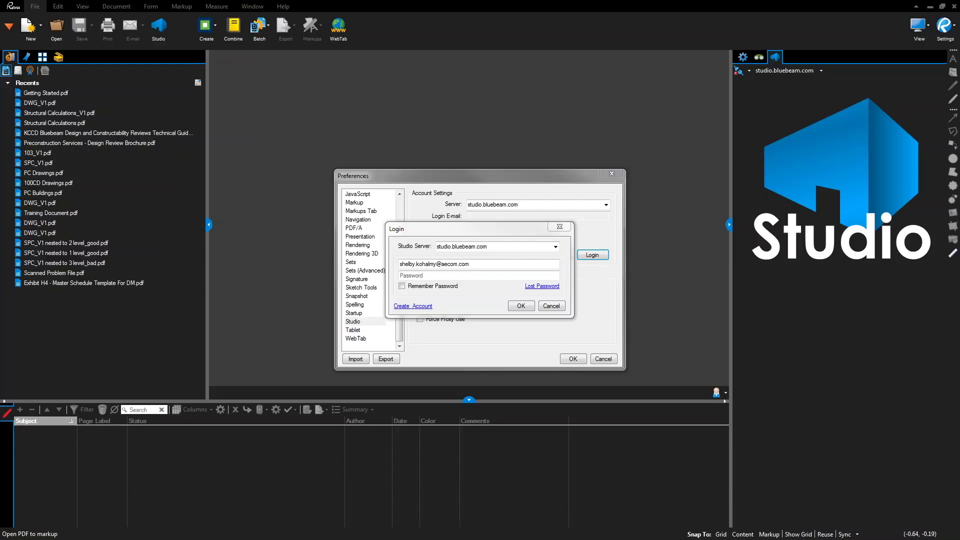
pyautogui.click(552, 307)
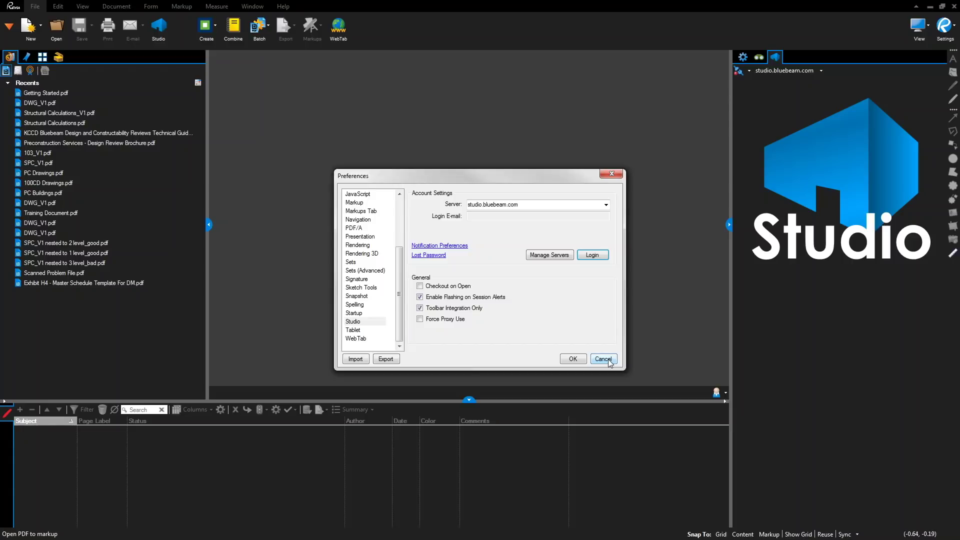
# - Replace the studio.bluebeam.com profile's display name with the user's full name and company, then save preferences
pyautogui.click(604, 359)
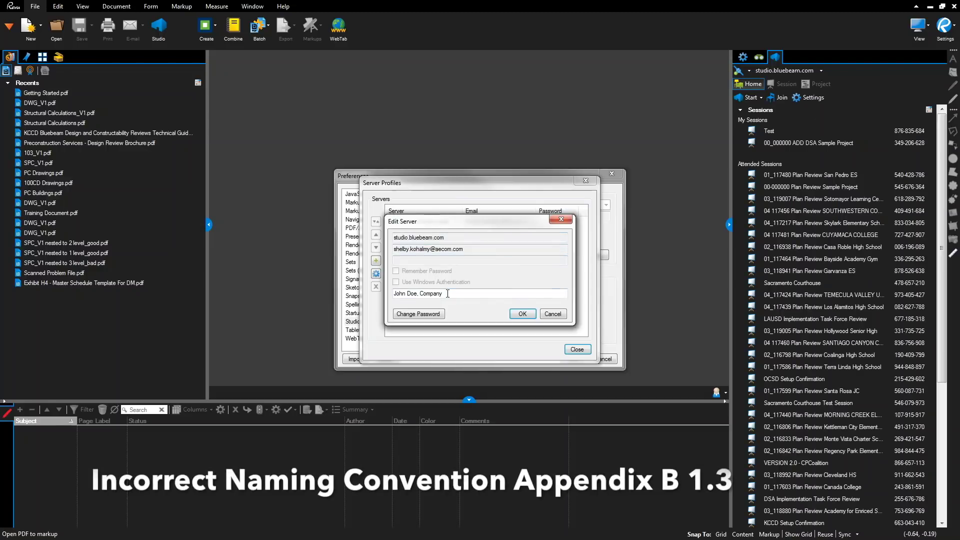
pyautogui.hotkey('shift', 'Home')
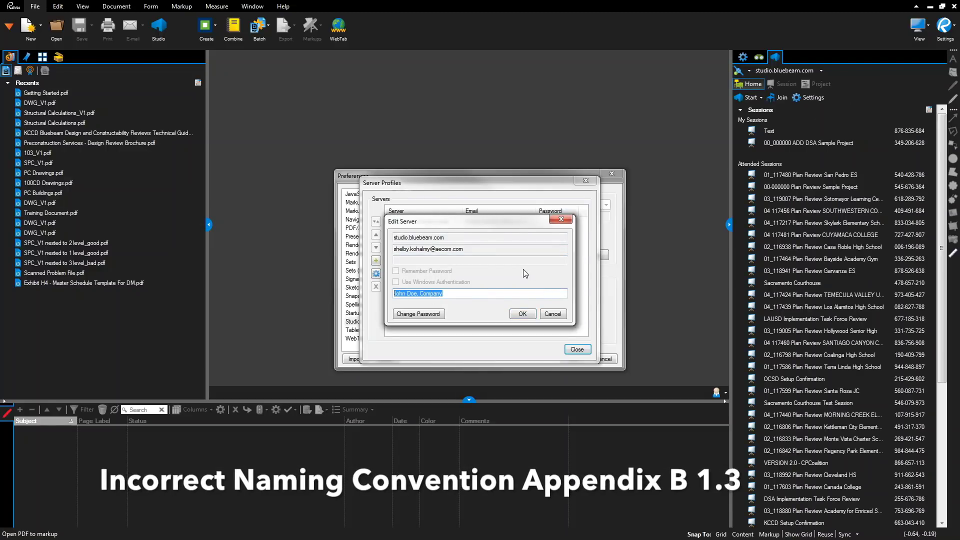
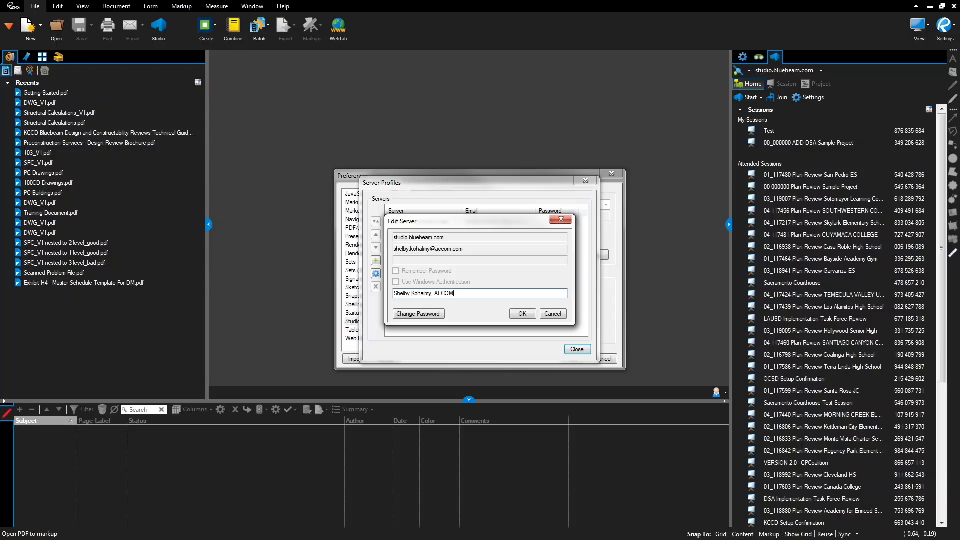
pyautogui.click(522, 317)
pyautogui.click(576, 349)
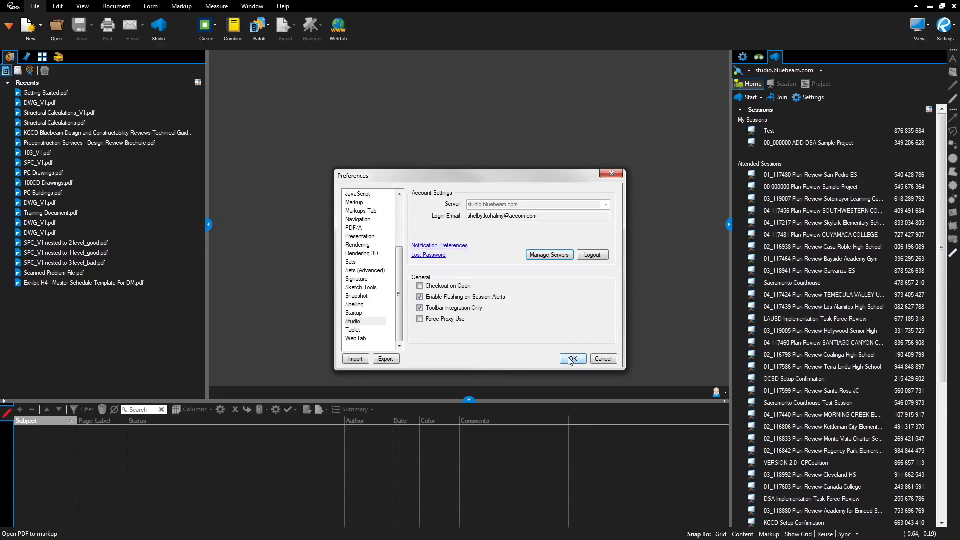
pyautogui.click(570, 359)
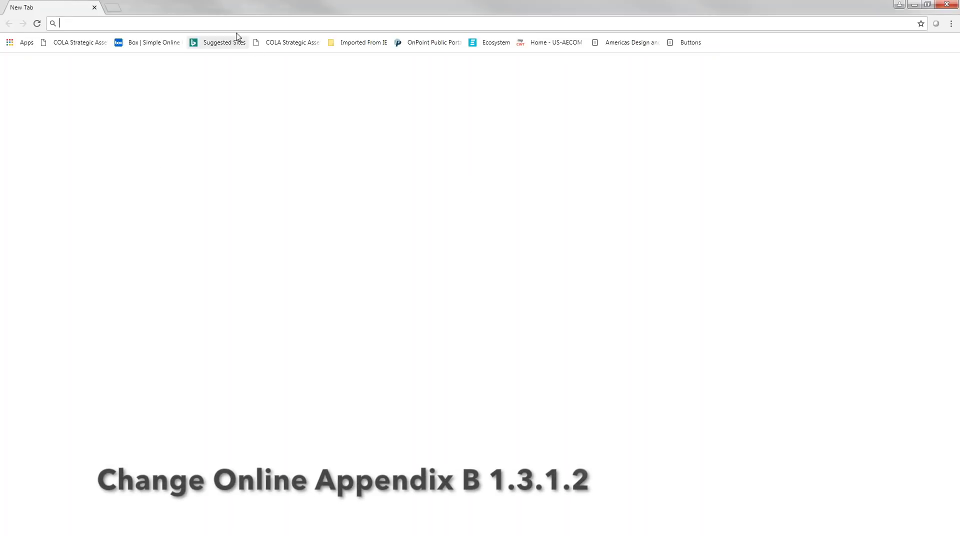
# - Load studio.bluebeam.com and sign in with the account e-mail and password
pyautogui.write('studio')
pyautogui.press('Return')
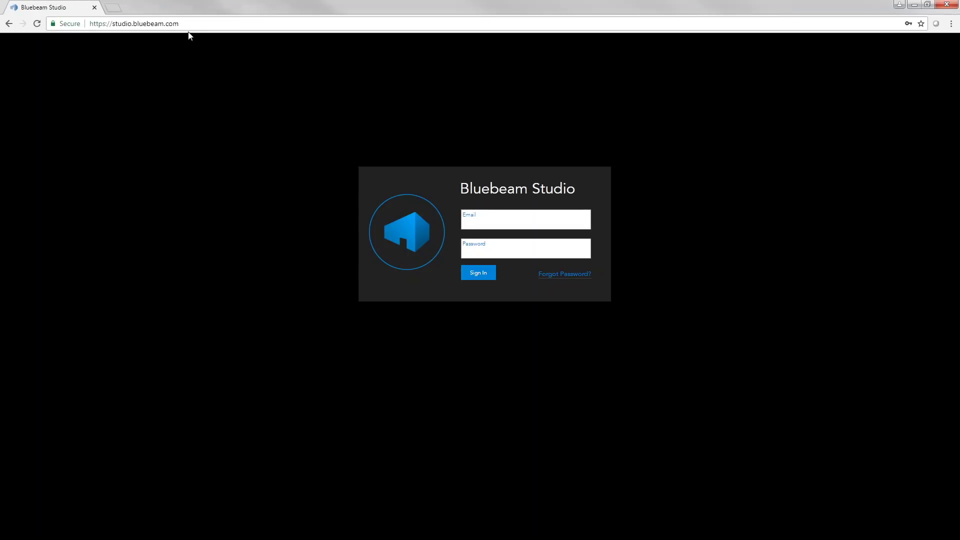
pyautogui.click(192, 23)
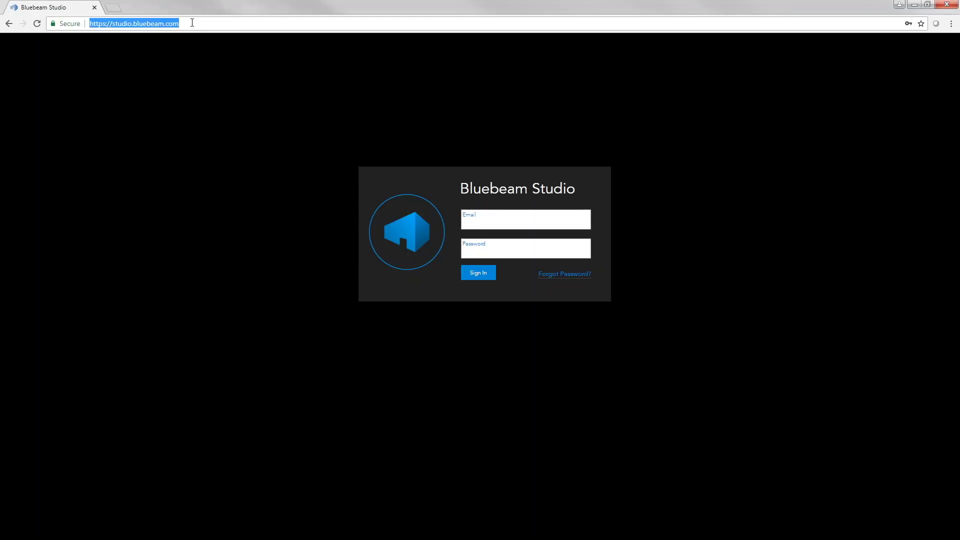
pyautogui.click(493, 221)
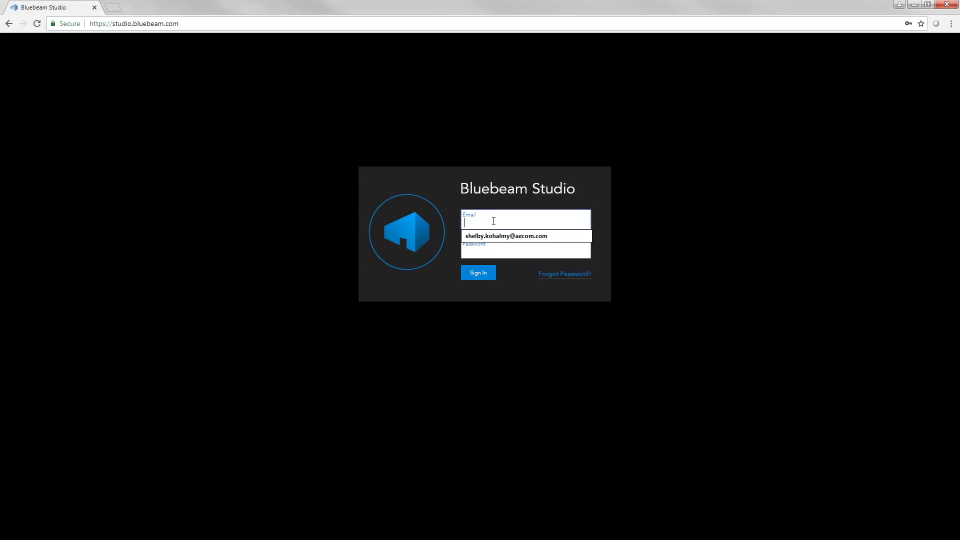
pyautogui.press('Tab')
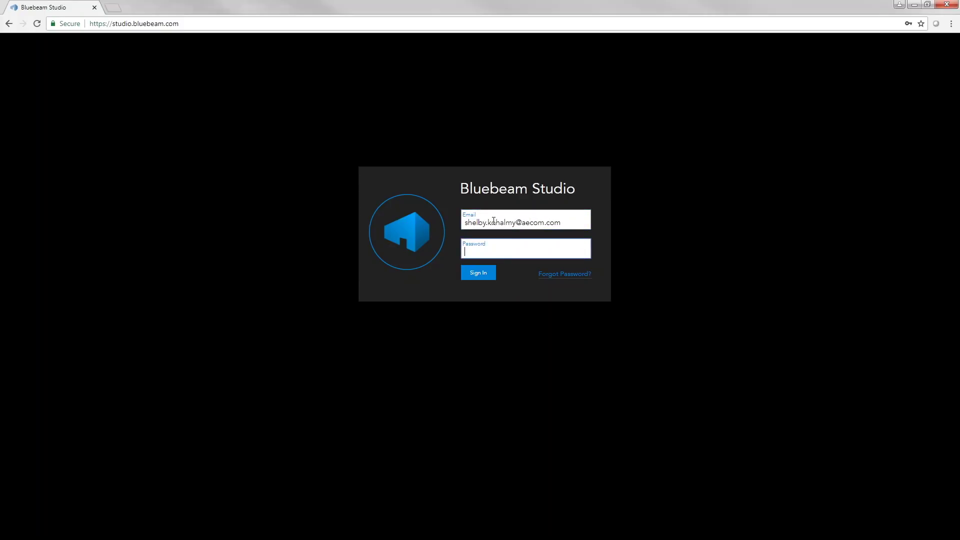
pyautogui.write('•••••••••••••')
pyautogui.click(479, 273)
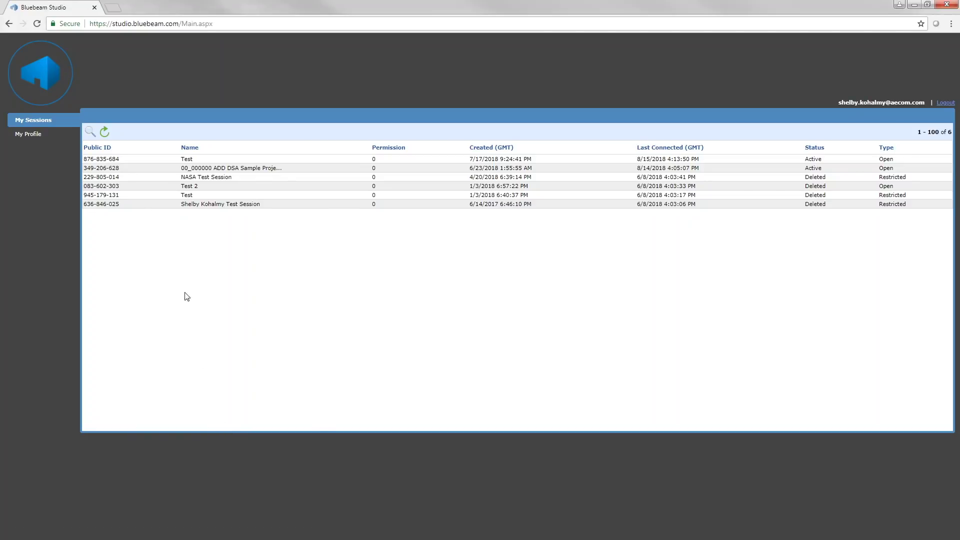
# - Set the My Profile Default Name to the user's name and company, update the profile, and close Chrome
pyautogui.click(30, 135)
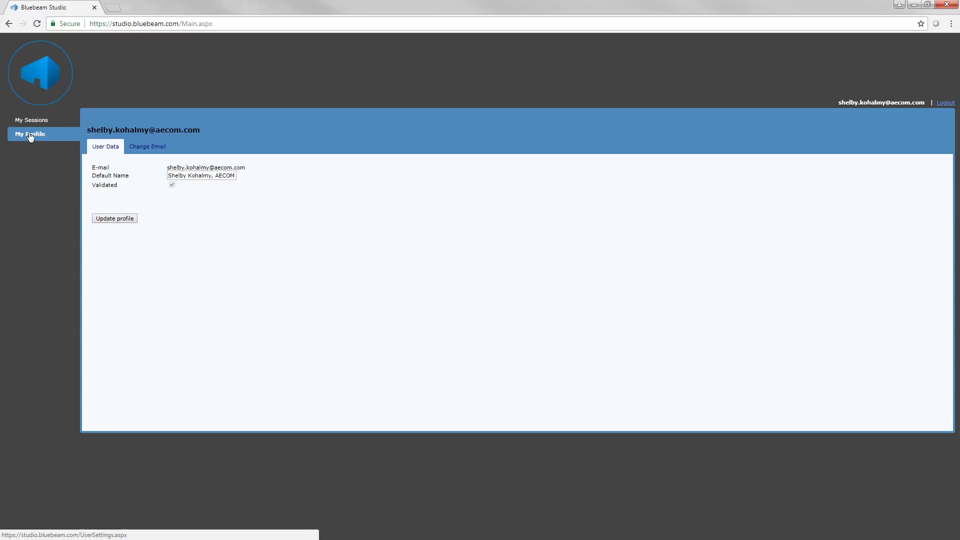
pyautogui.moveTo(169, 176); pyautogui.dragTo(245, 180)
pyautogui.click(232, 186)
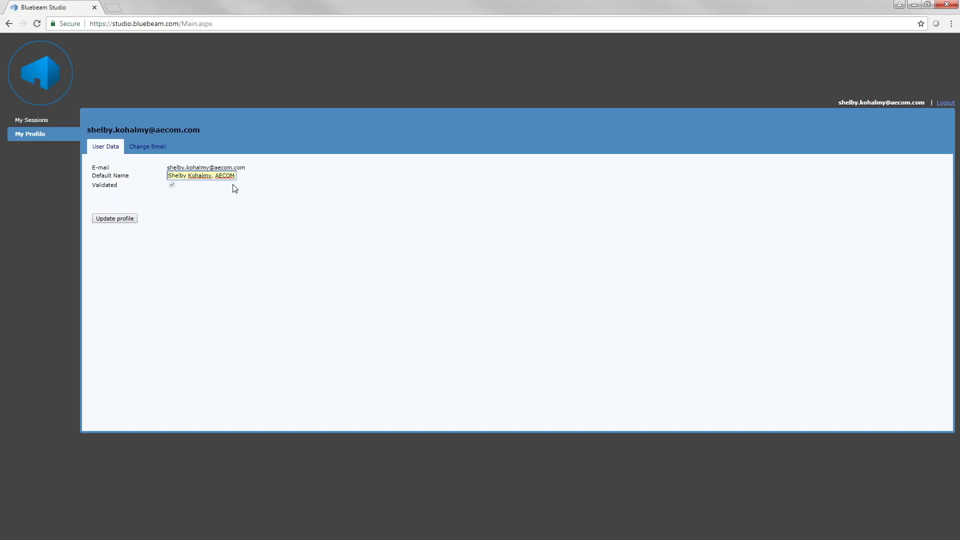
pyautogui.click(115, 219)
pyautogui.click(954, 6)
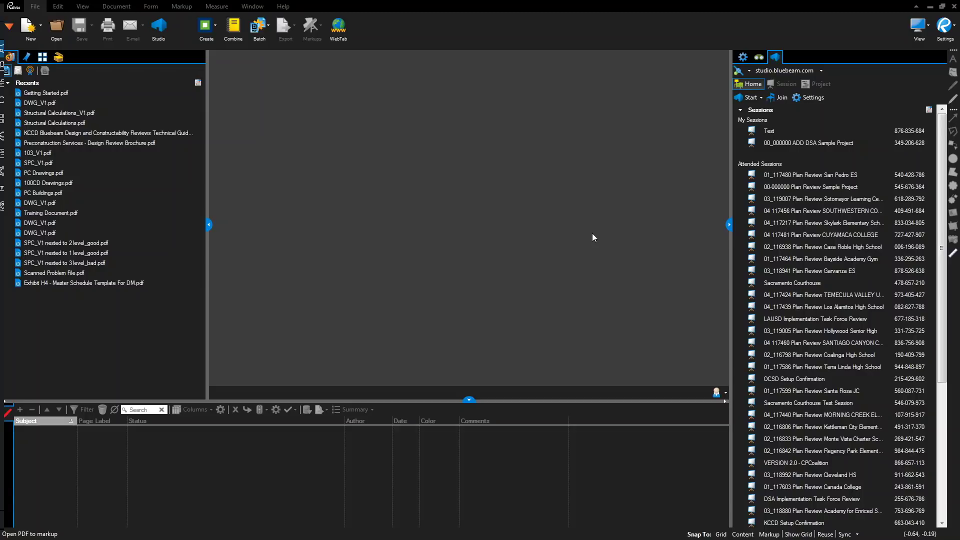
# - Log out of Studio in Preferences and log back in with the account password
pyautogui.click(943, 25)
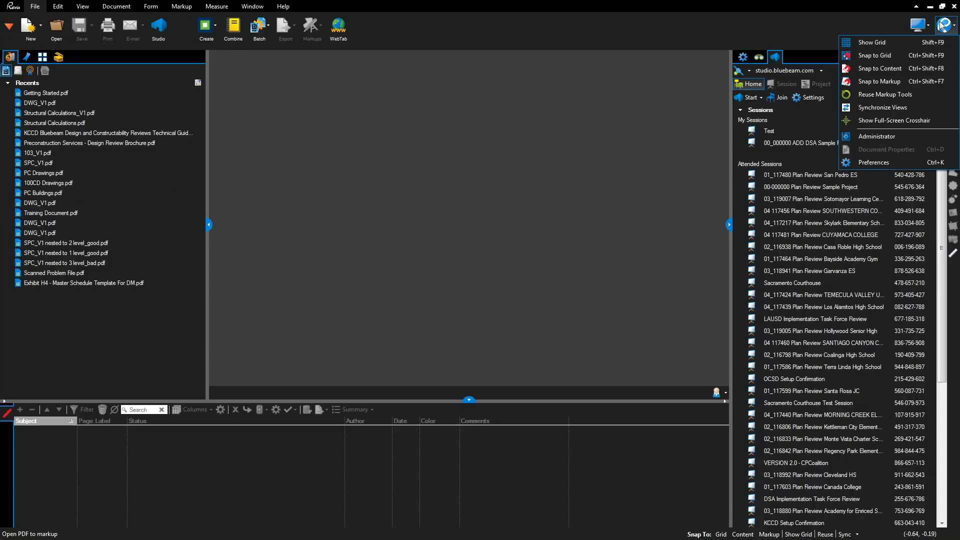
pyautogui.click(868, 166)
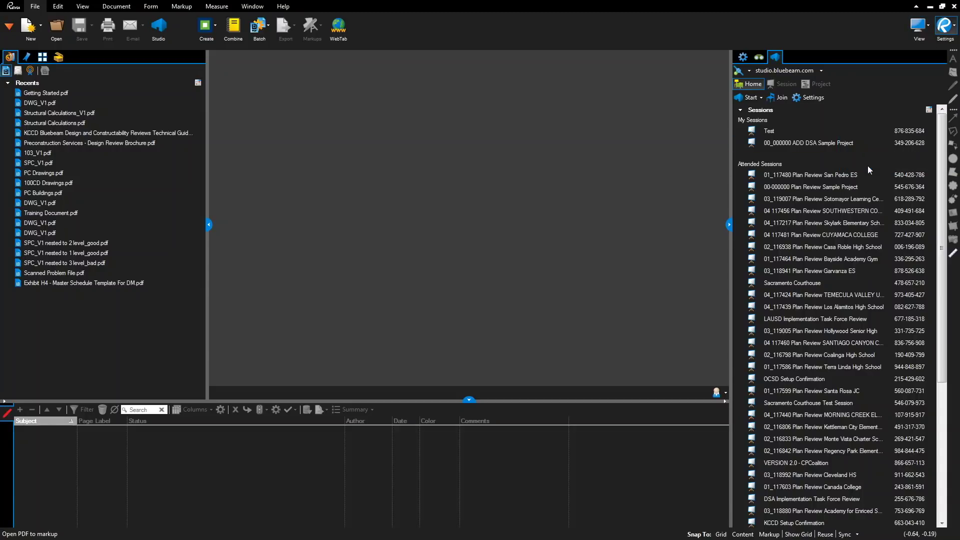
pyautogui.click(593, 256)
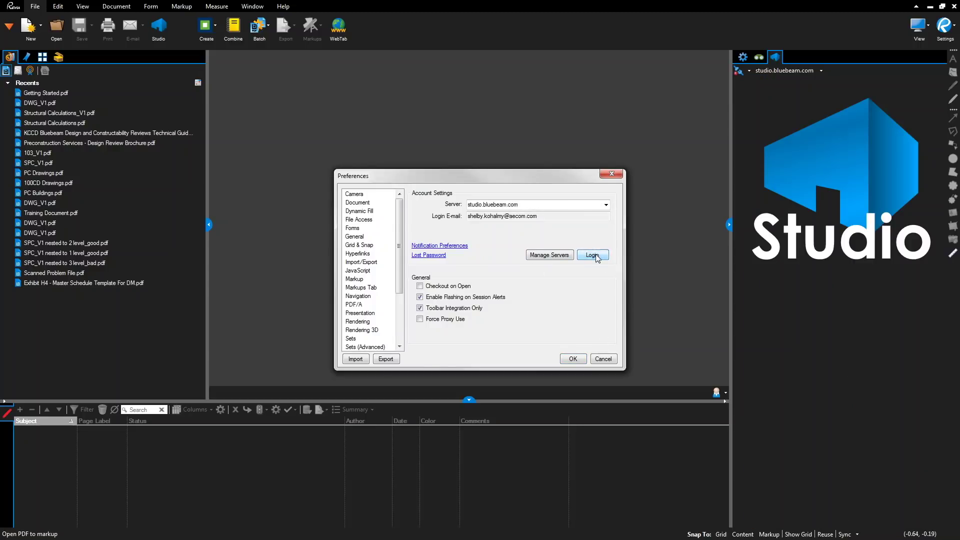
pyautogui.click(594, 255)
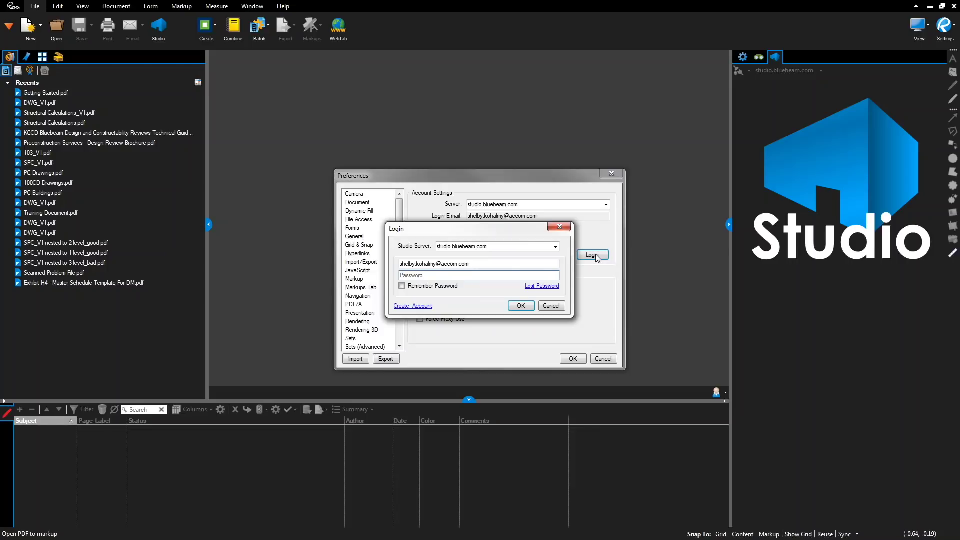
pyautogui.write('••••••••••')
pyautogui.press('Return')
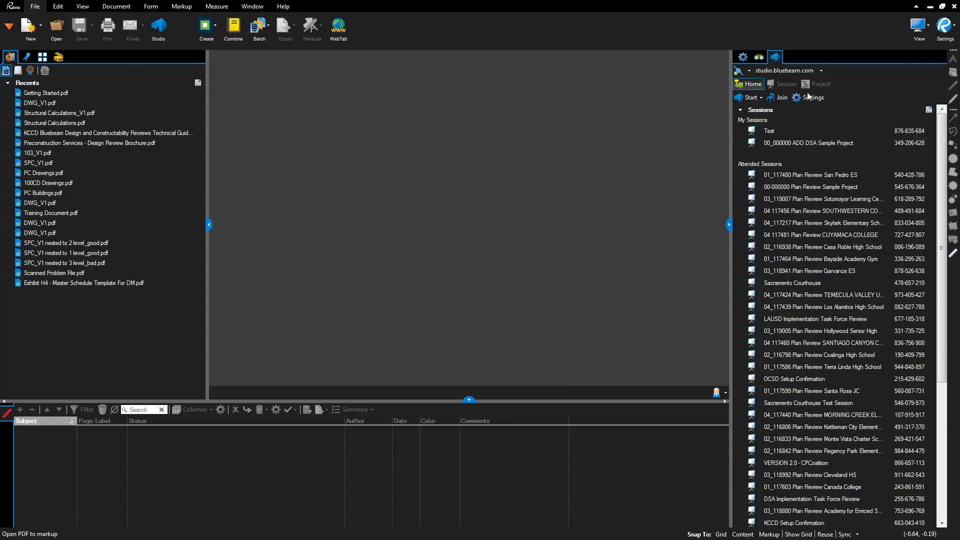
# - Uncheck Toolbar Integration Only in the Studio preferences and save
pyautogui.click(944, 28)
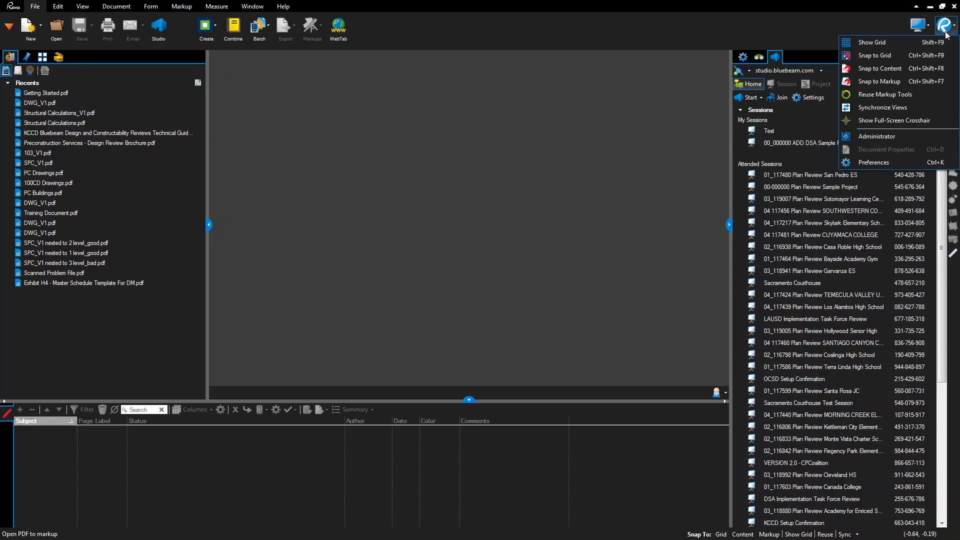
pyautogui.click(900, 163)
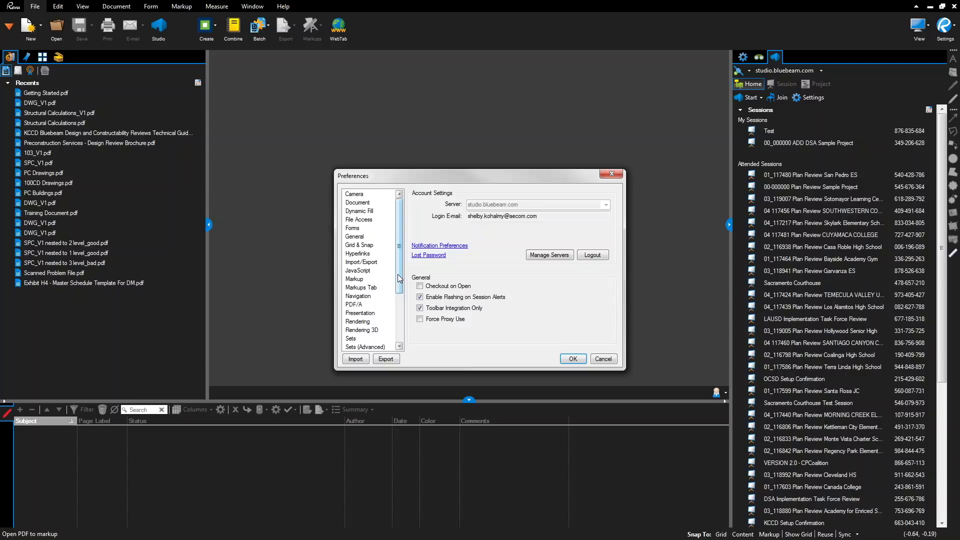
pyautogui.click(420, 308)
pyautogui.click(574, 360)
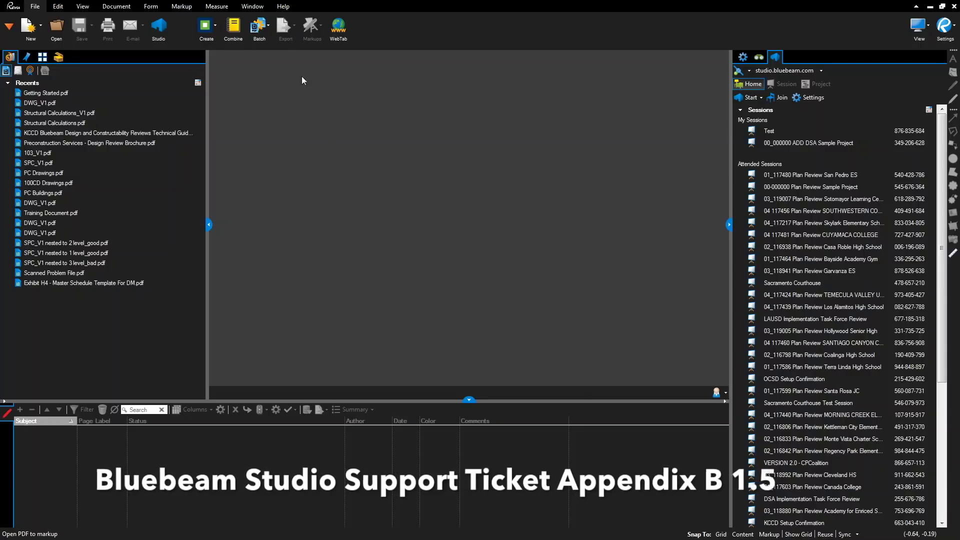
# - Start a Help > Contact > Technical Support e-mail with log files attached, and place the cursor in its body
pyautogui.click(283, 7)
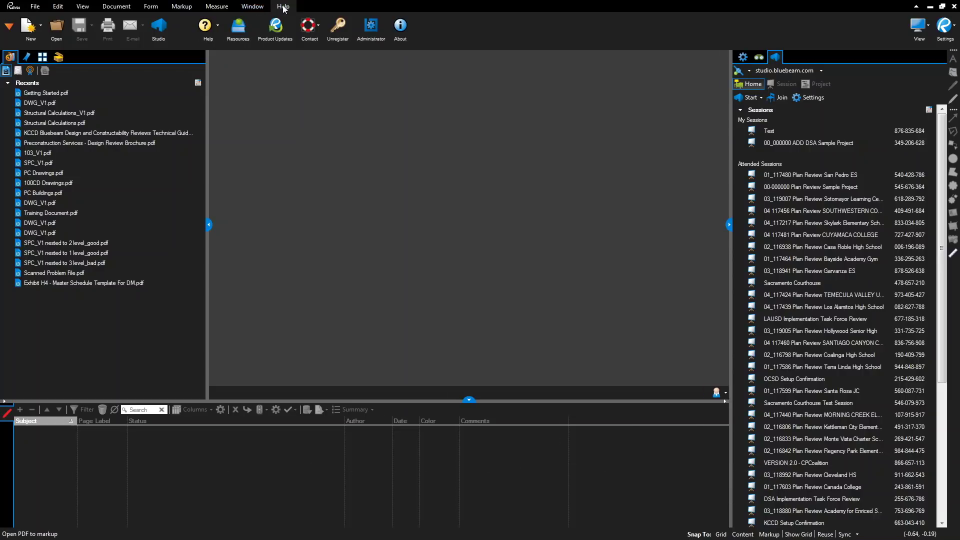
pyautogui.click(315, 28)
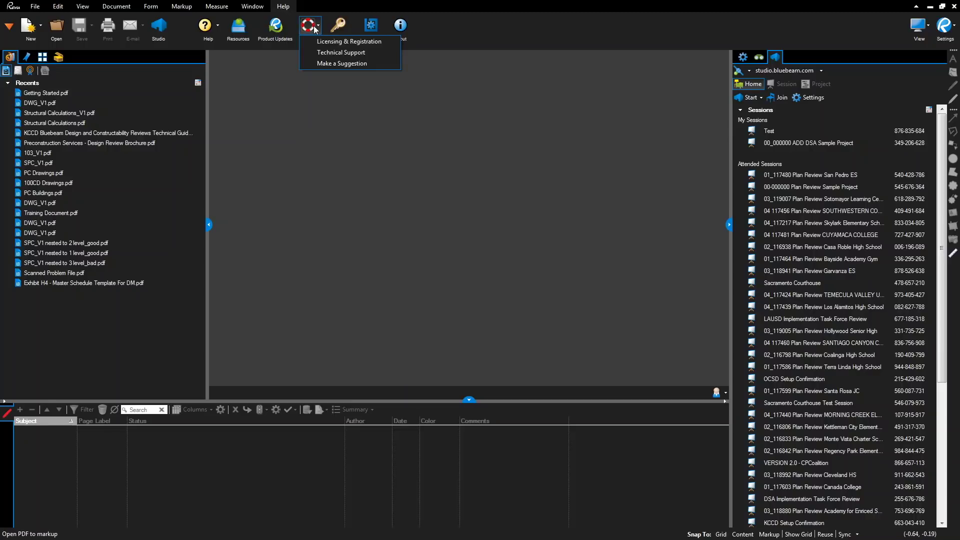
pyautogui.click(320, 52)
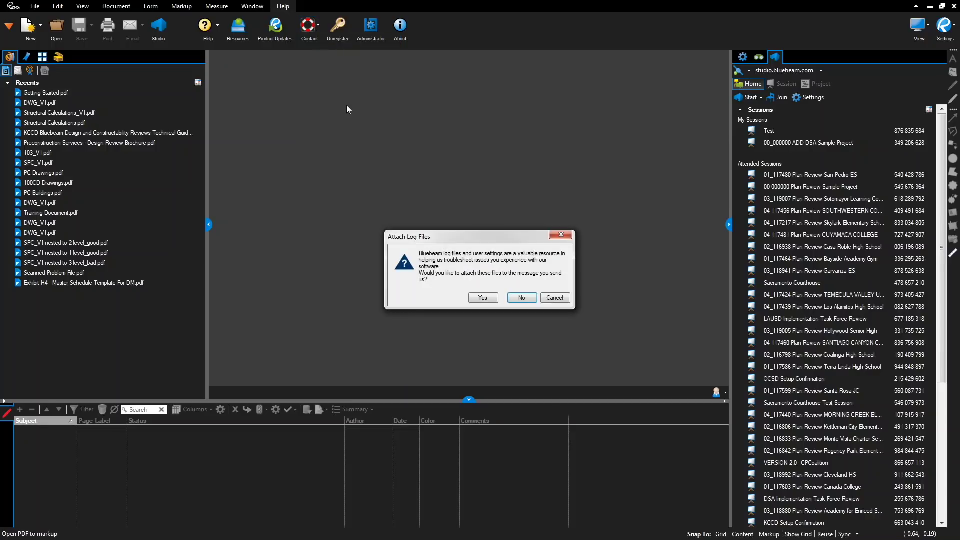
pyautogui.click(483, 298)
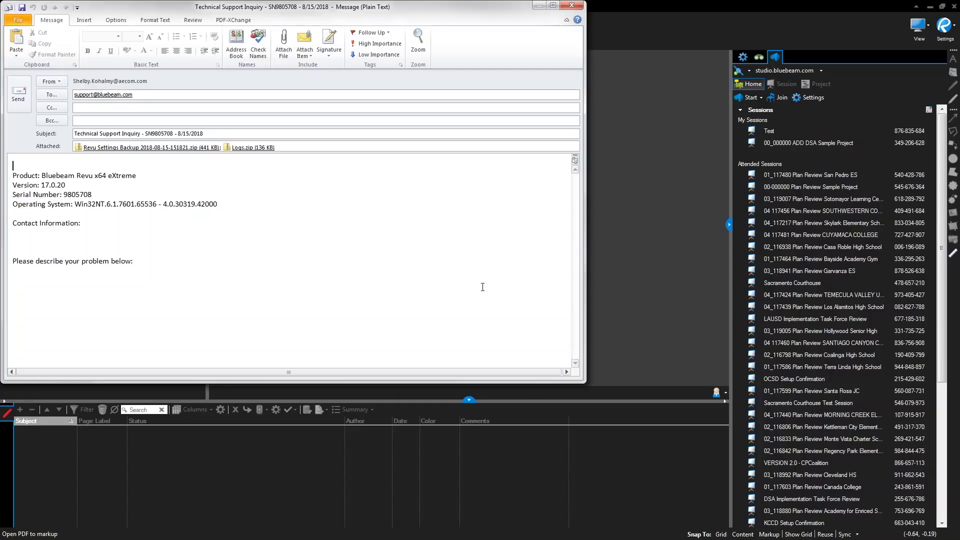
pyautogui.moveTo(313, 11); pyautogui.dragTo(417, 75)
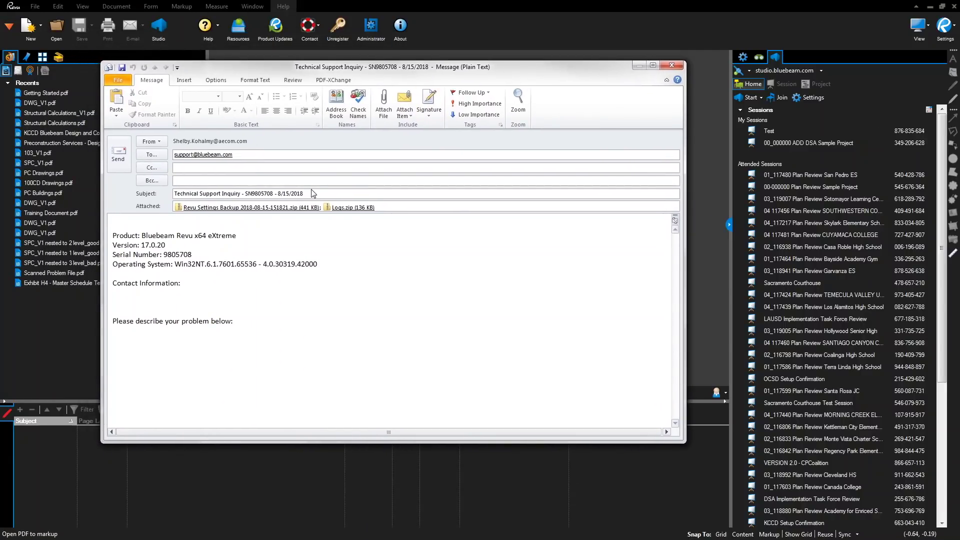
pyautogui.click(209, 321)
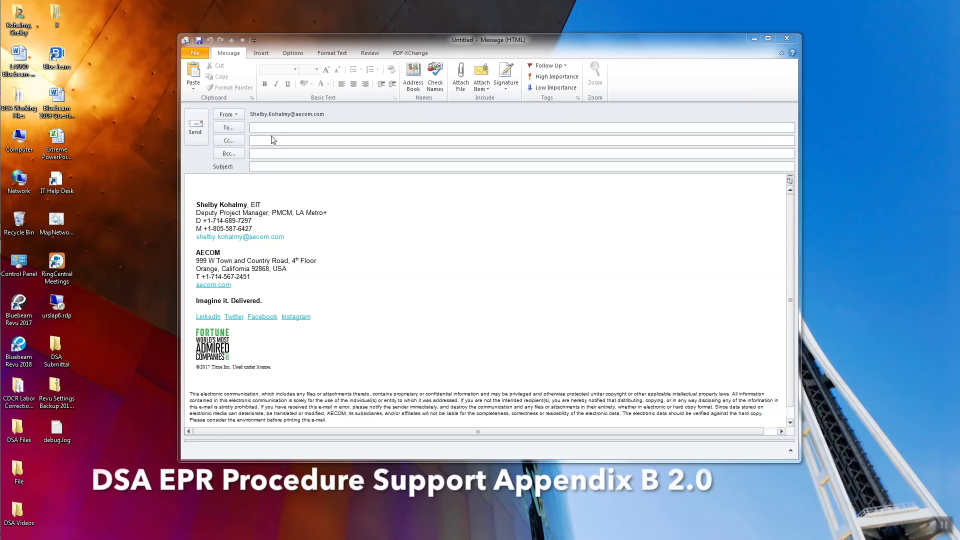
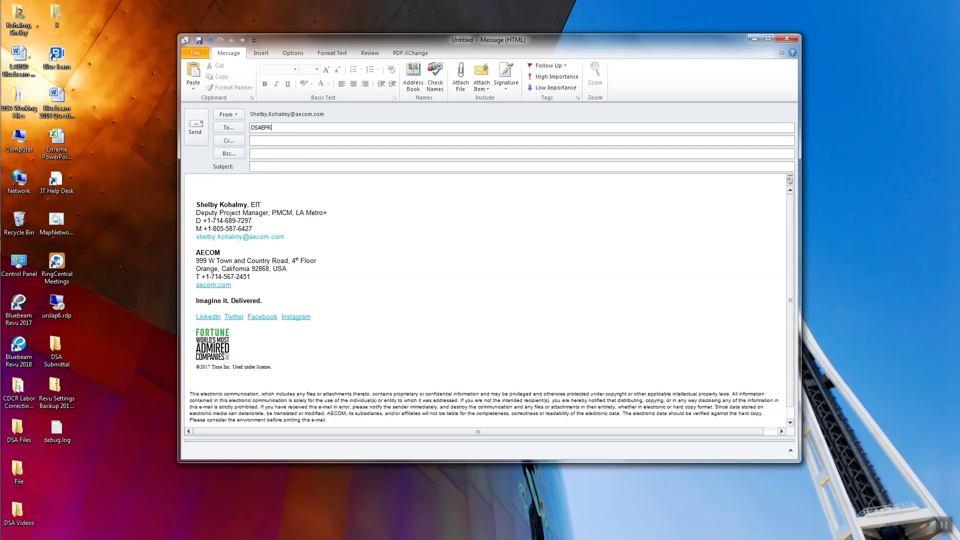
# - Address the message to the DSA EPR support mailbox with the subject 'DSA PR 18-04.108 Support'
pyautogui.press('Tab')
pyautogui.write('DSA PR')
pyautogui.write(' 18-0')
pyautogui.write('4.10')
pyautogui.write('8')
pyautogui.write(' Support')
pyautogui.press('Tab')
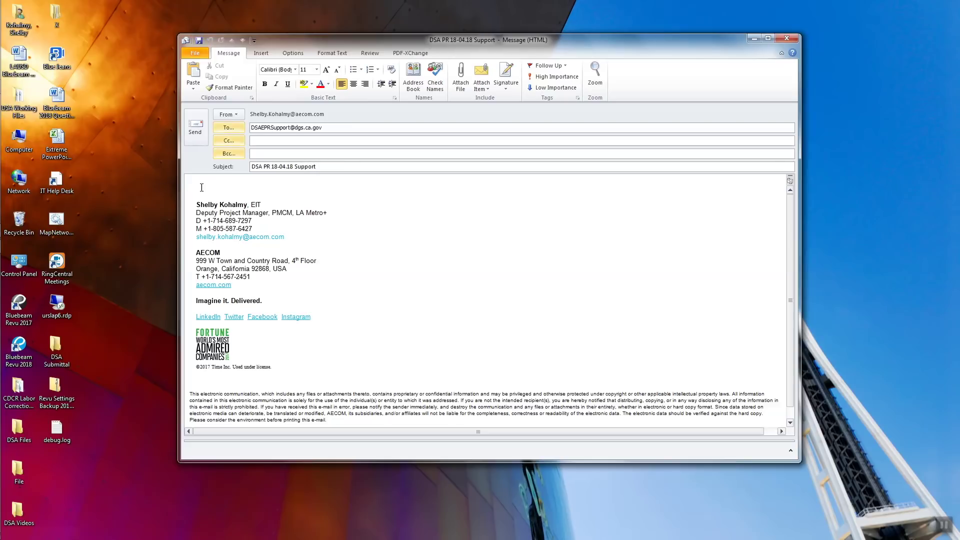